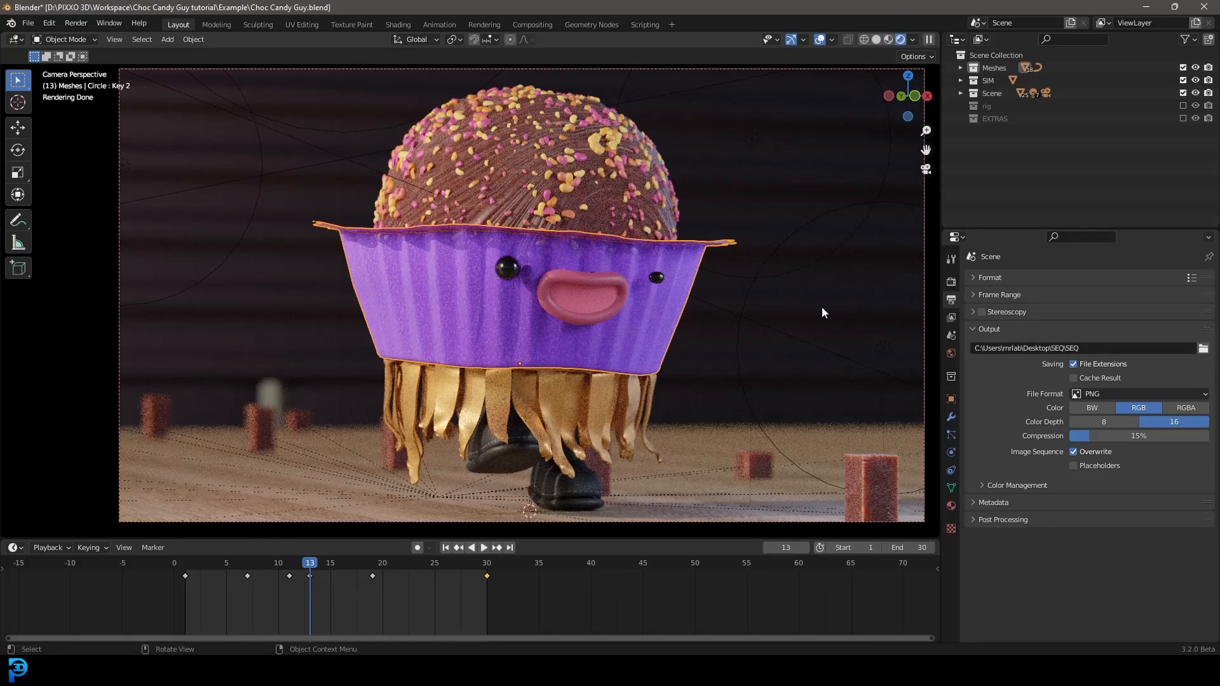
Step: Play the character's walk animation in Solid shading, view the whole scene from outside the camera, and restore the Rendered camera view
key("z")
left_click(905, 311)
key("space")
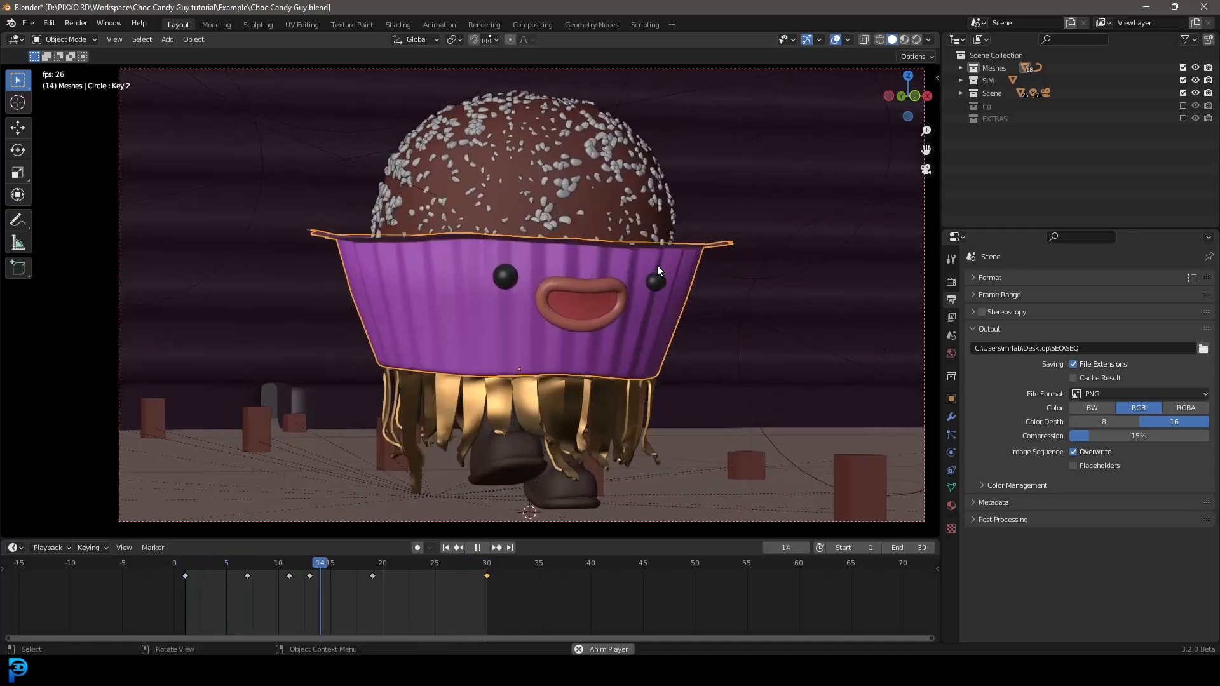
middle_click_drag(658, 289, 596, 307)
scroll(592, 311, "up", 2)
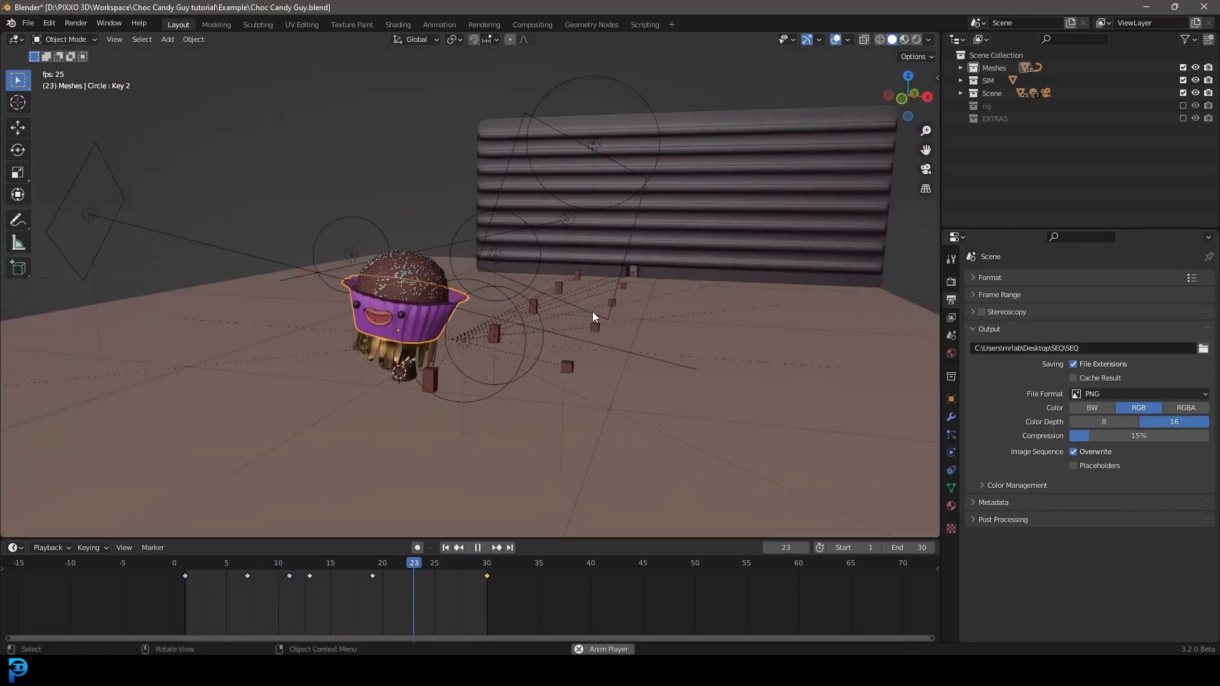
key("KP_0")
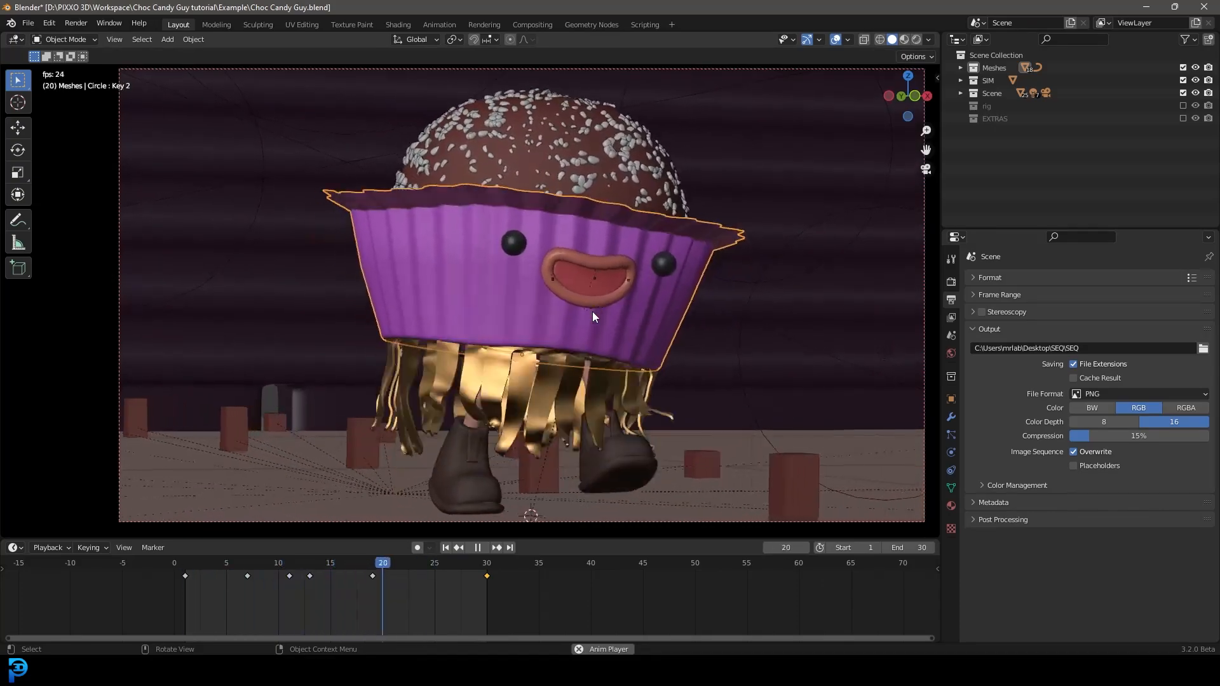
key("space")
key("z")
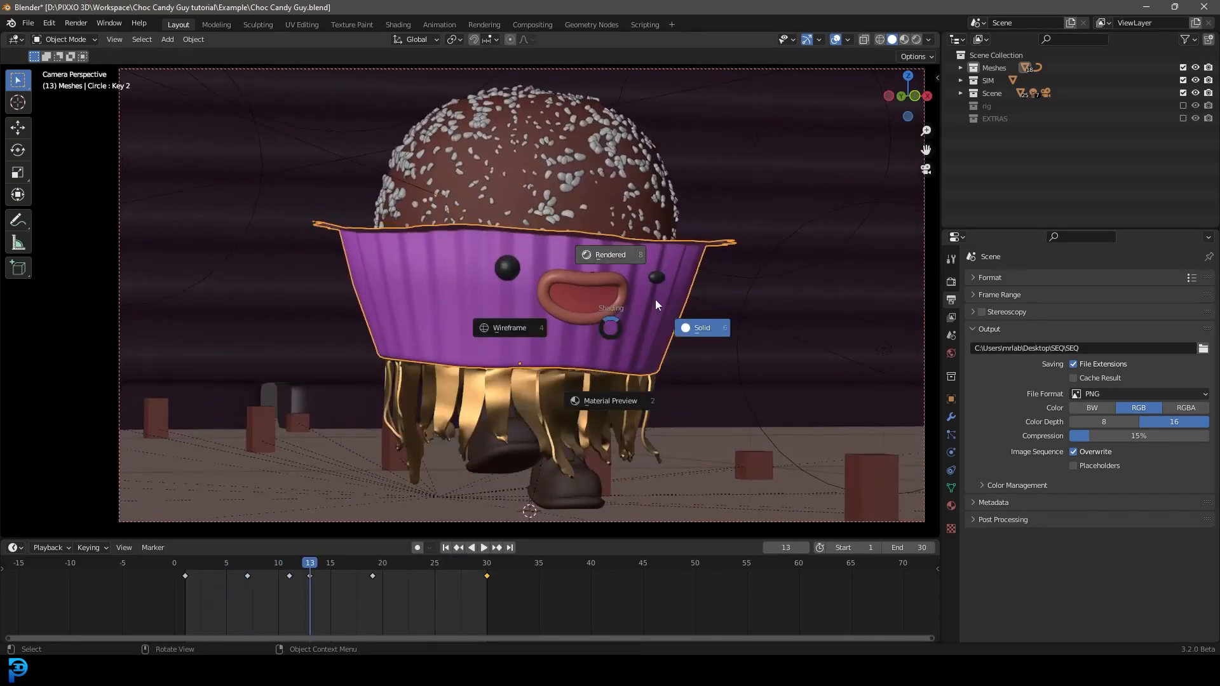
left_click(610, 255)
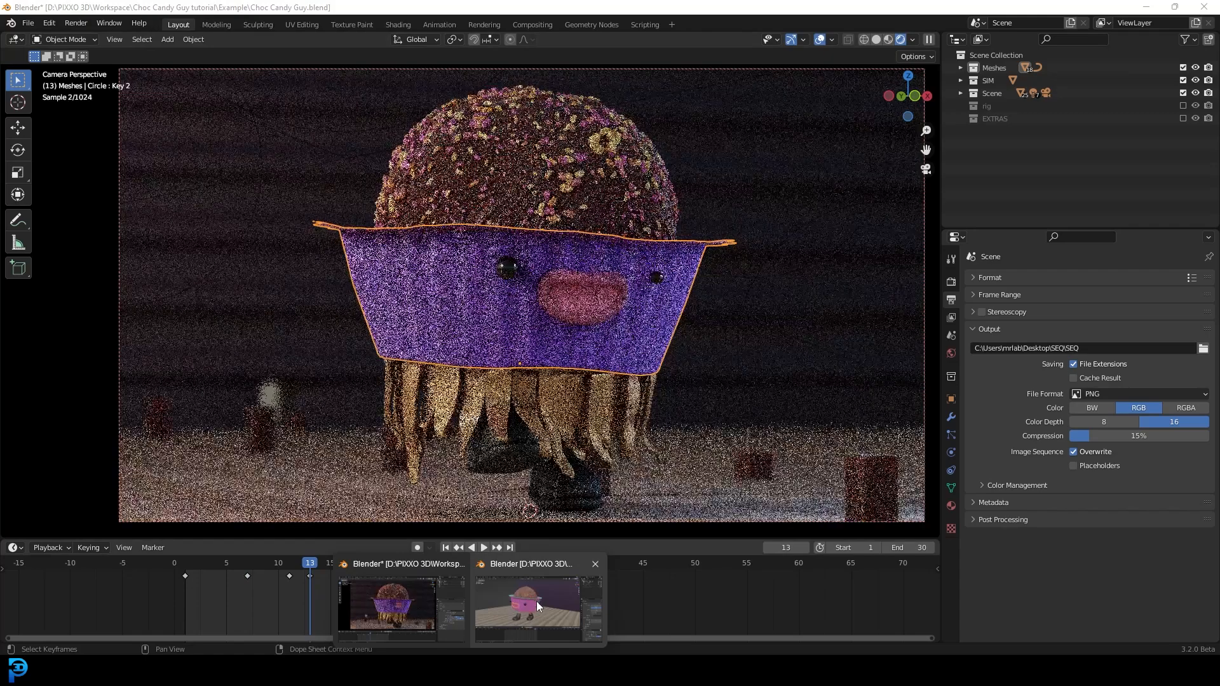
Step: Switch to the P6-ChocolateGuy_001 file, view the character in Rendered shading through the camera, and return to Solid shading
left_click(536, 601)
key("z")
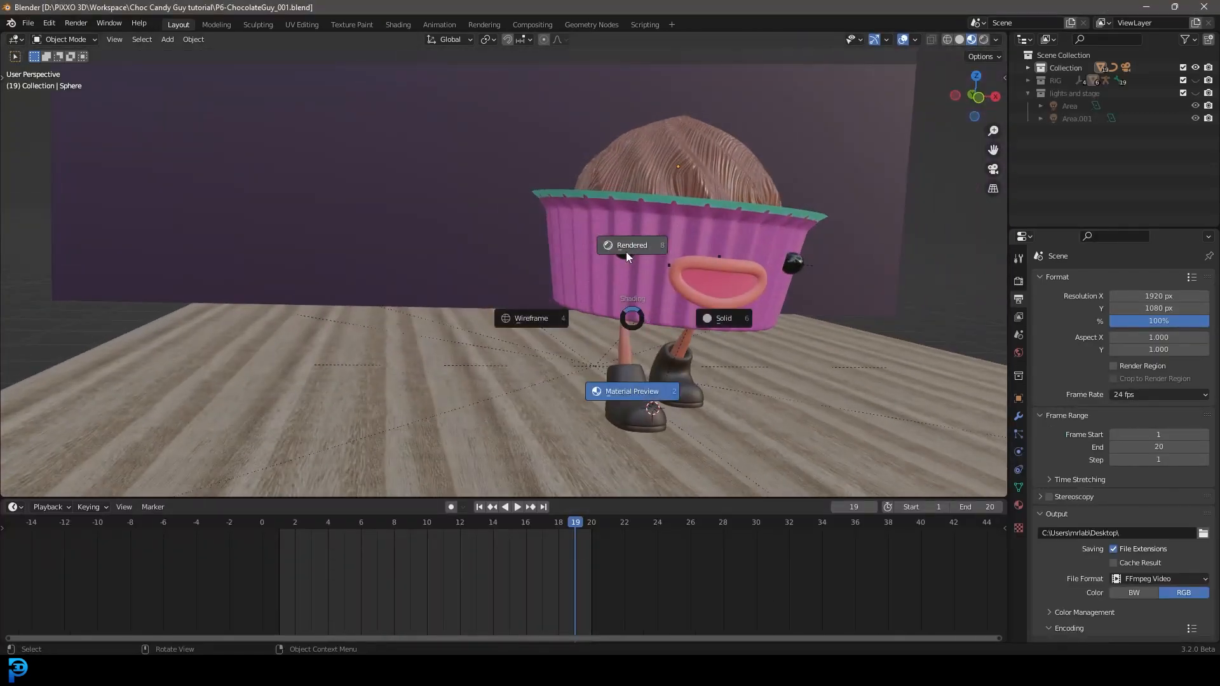
left_click(657, 296)
key("KP_0")
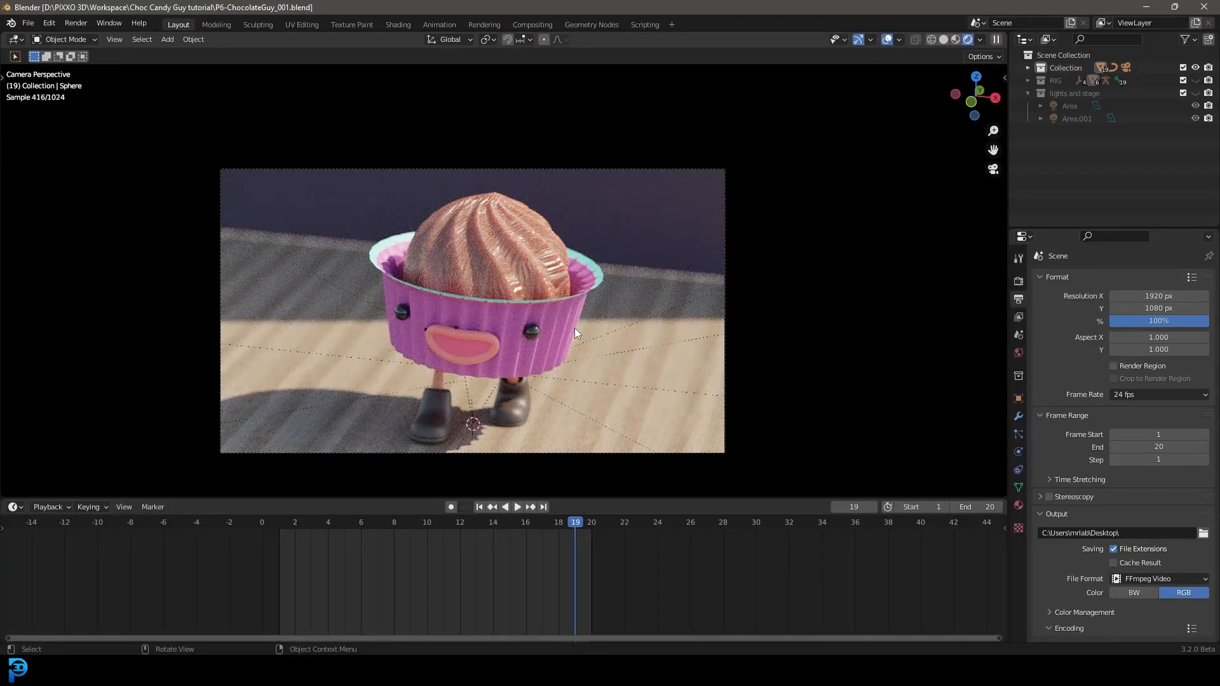
key("z")
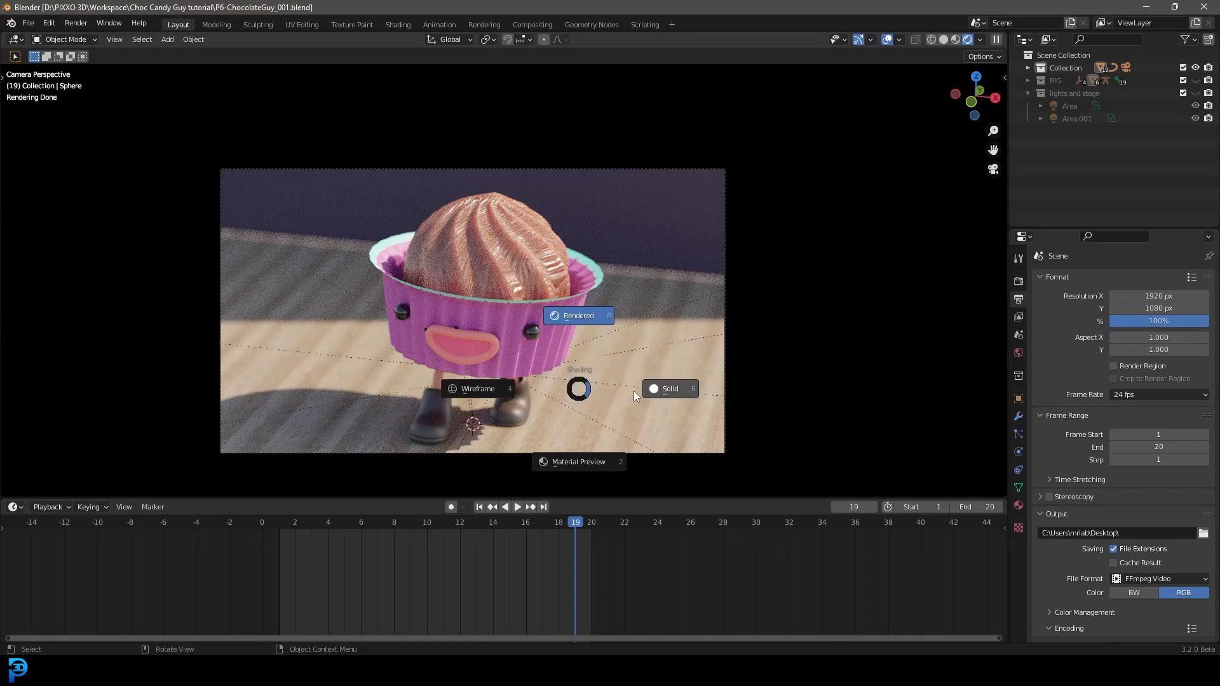
left_click(664, 383)
Step: Return to the Choc Candy Guy file and display its scene in Solid shading
left_click(440, 615)
key("z")
left_click(743, 356)
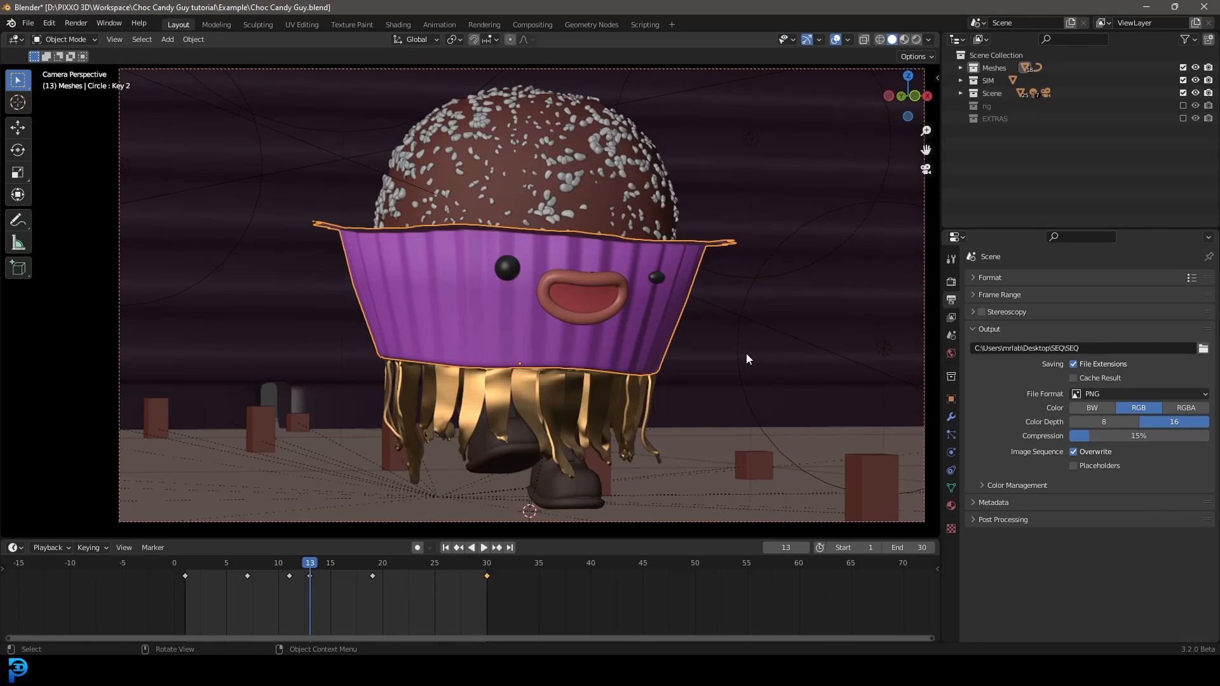
Step: In the ChocolateGuy_001 file, delete the default cube and light from the scene
left_click(705, 280)
middle_click_drag(706, 281, 717, 292, "shift")
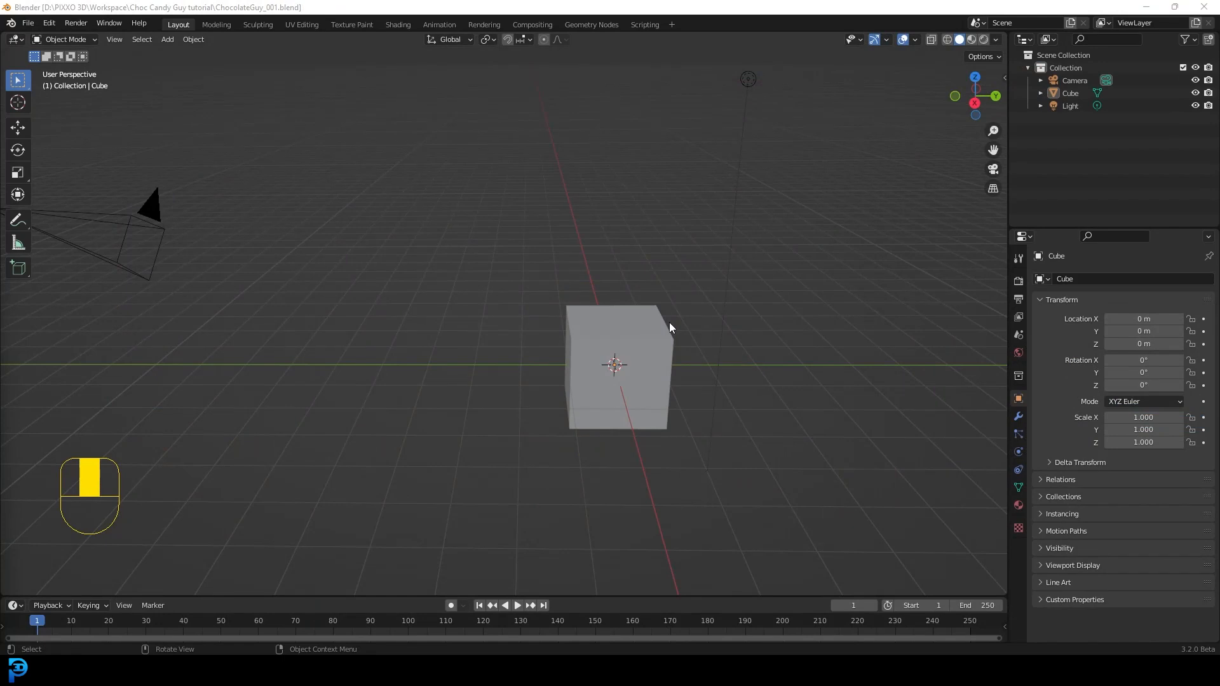
scroll(605, 271, "down", 2)
left_click_drag(814, 74, 293, 590)
key("x")
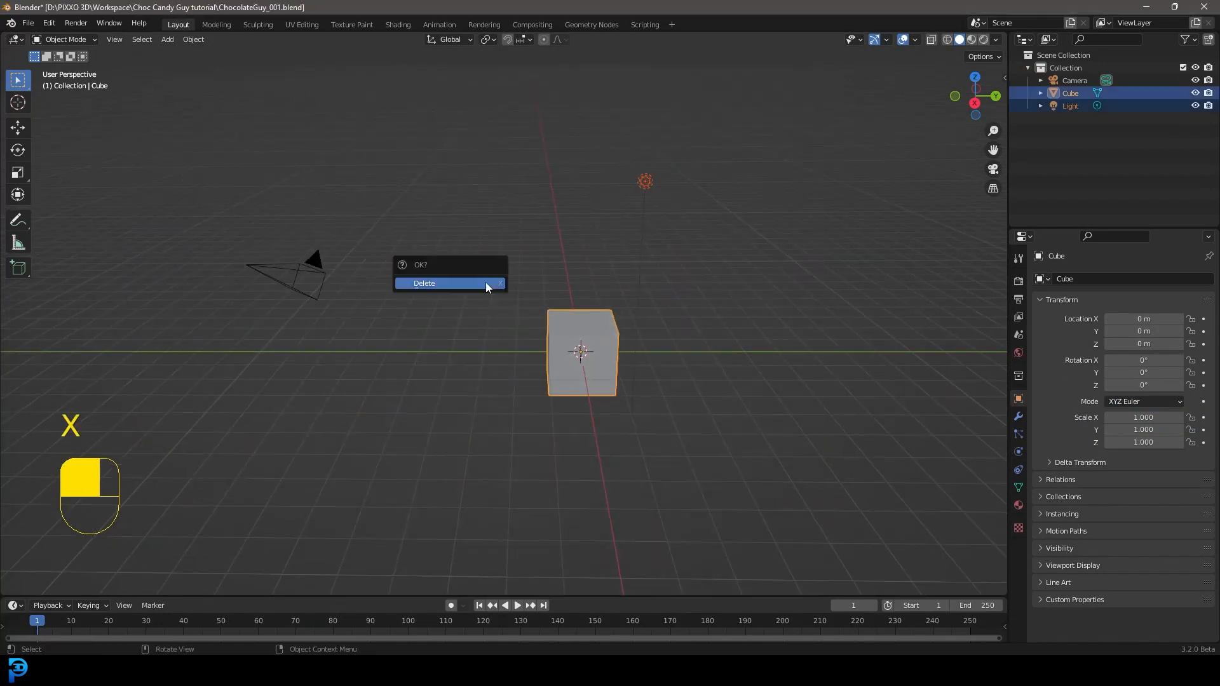
left_click(485, 282)
Step: Add a circle mesh with 32 vertices and a 1 m radius at the origin, and enter Edit Mode on it
middle_click_drag(527, 295, 742, 426)
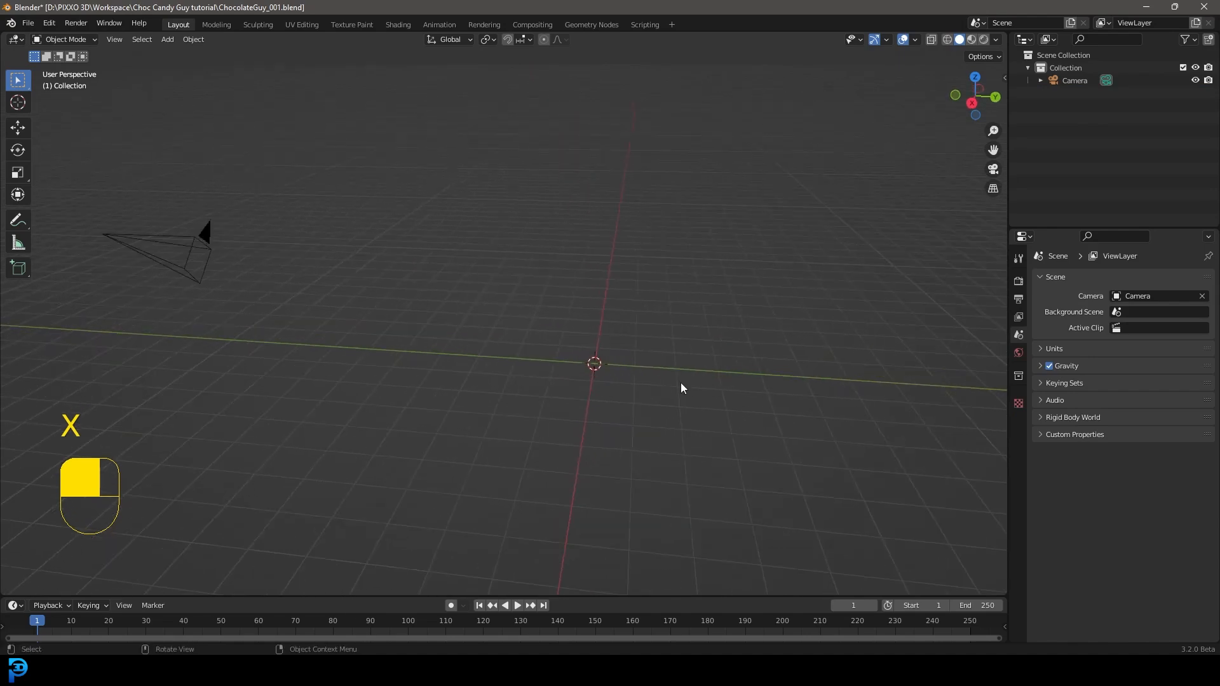
key("shift+a")
mouse_move(592, 330)
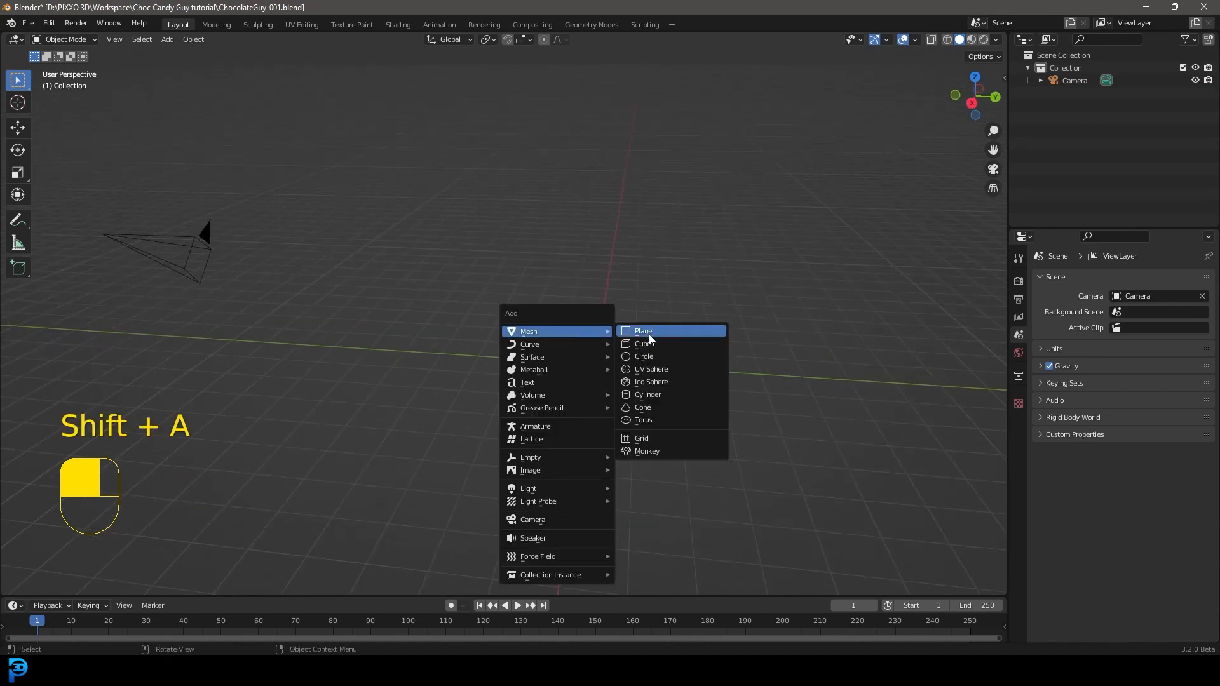
left_click(657, 356)
scroll(729, 357, "up", 4)
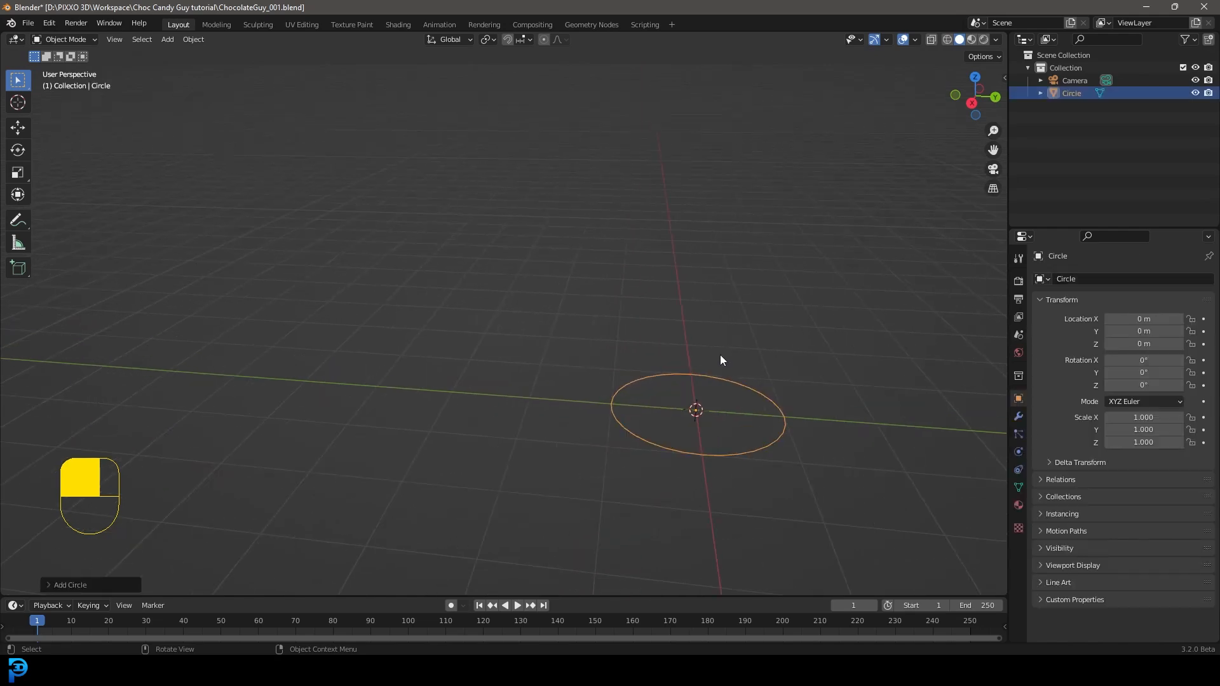
left_click(48, 584)
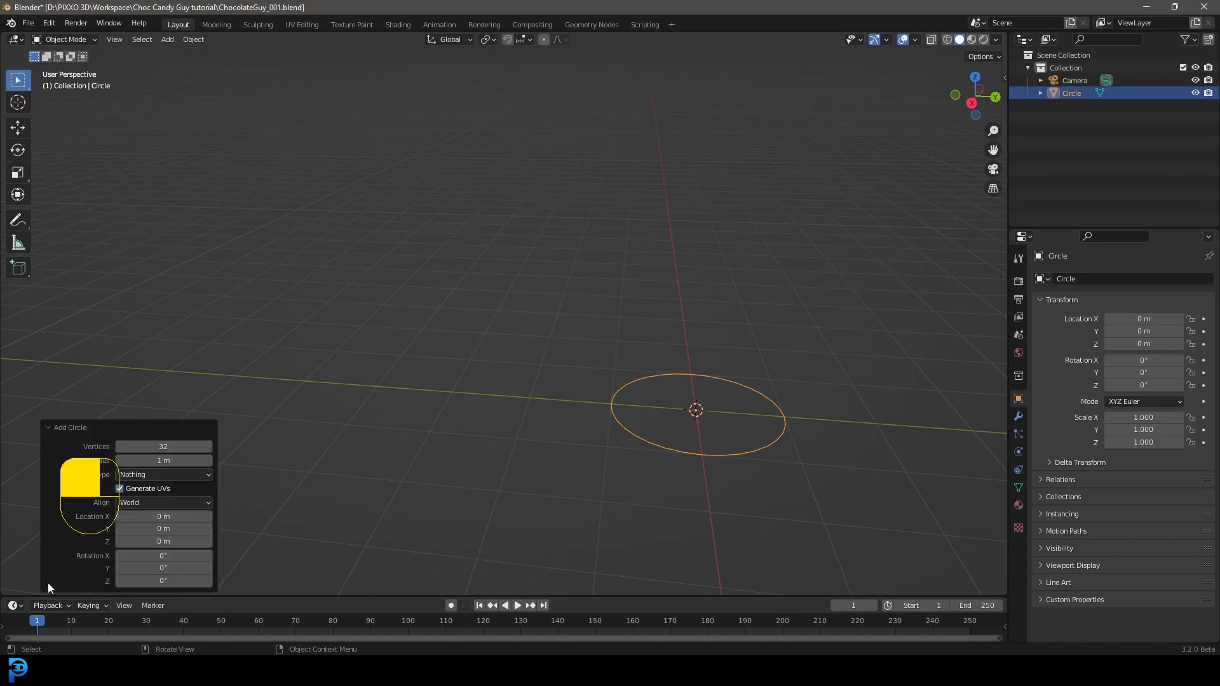
middle_click_drag(539, 327, 596, 360)
scroll(610, 363, "up", 3)
middle_click_drag(811, 381, 598, 357, "shift")
key("Tab")
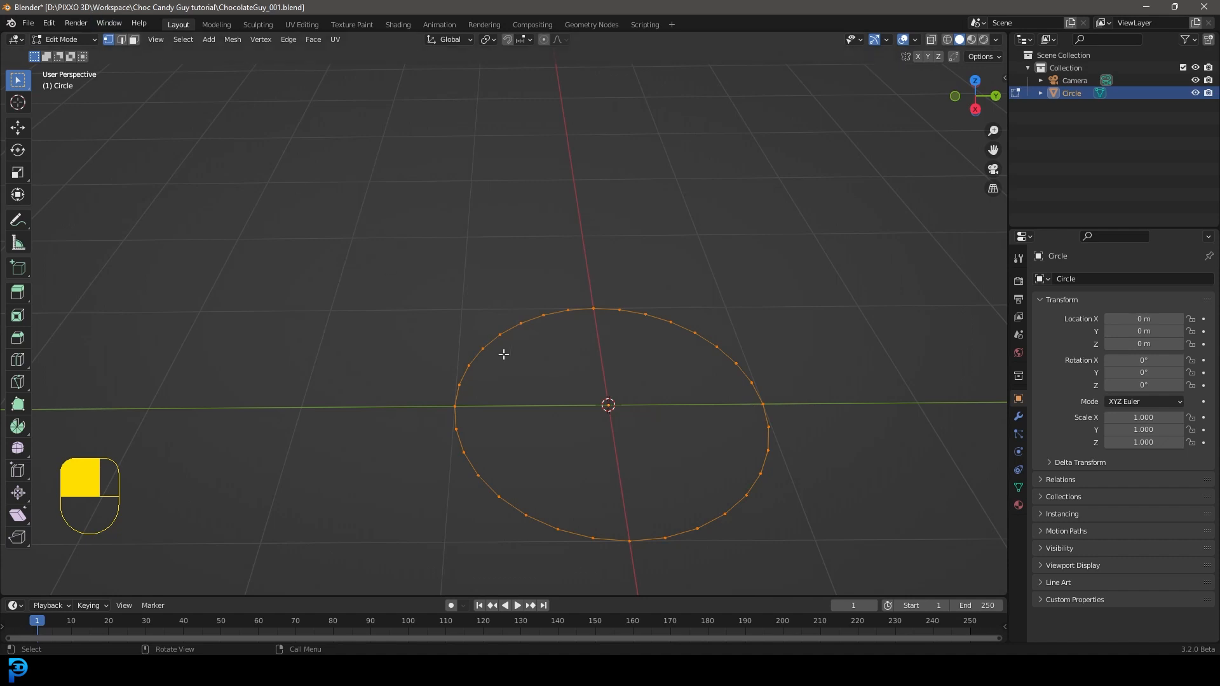
Step: Apply Checker Deselect to the circle's vertices and scale the remaining selected ones inward to form a zigzag outline
key("F3")
type("checke")
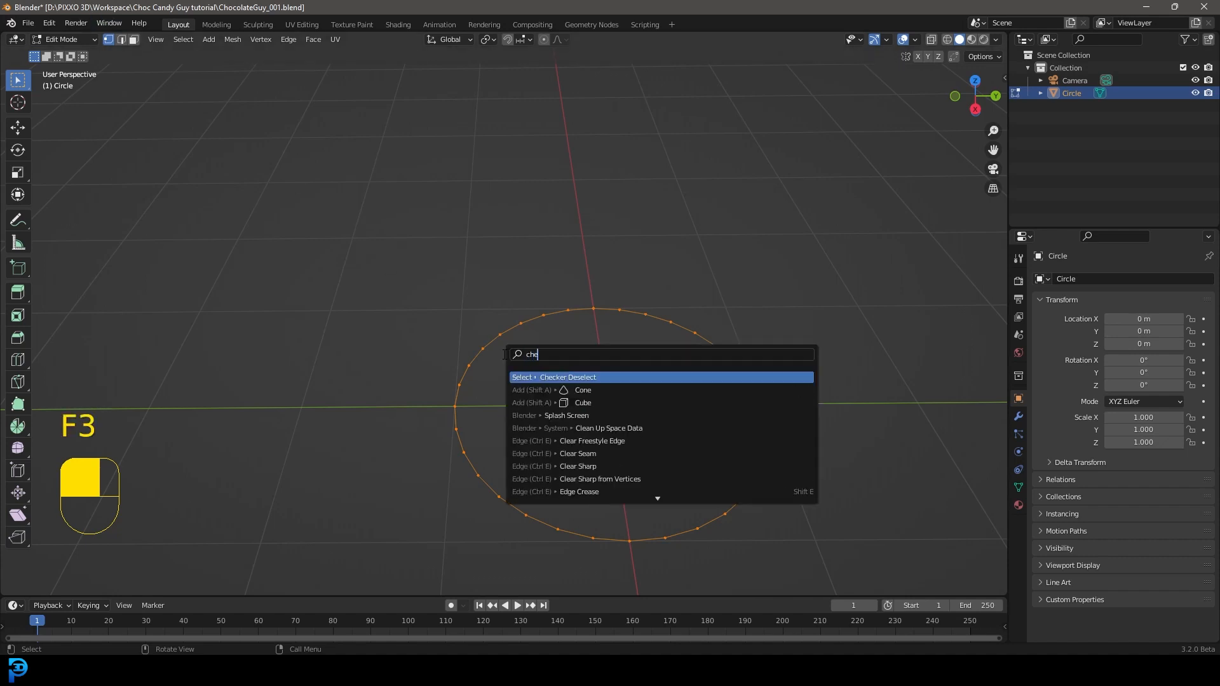
key("Return")
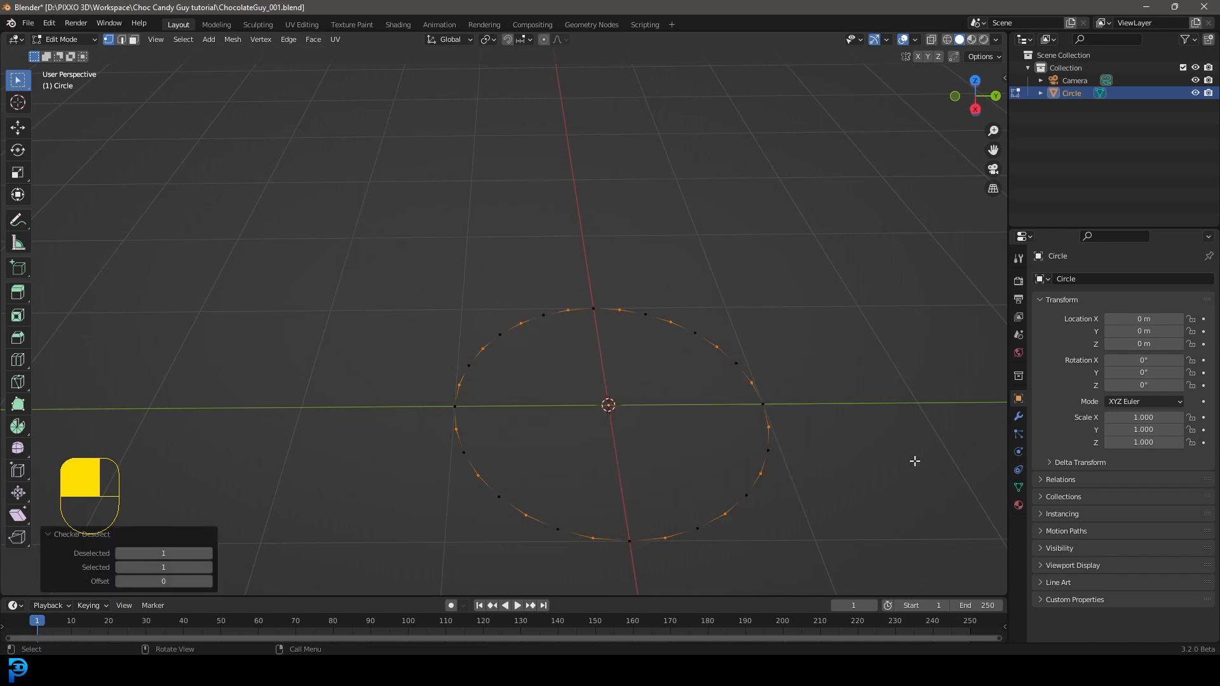
key("s")
left_click(771, 465)
Step: Extrude the whole zigzag outline upward about 0.97 m and scale its upper rim outward
key("a")
key("e")
left_click(840, 348)
key("s")
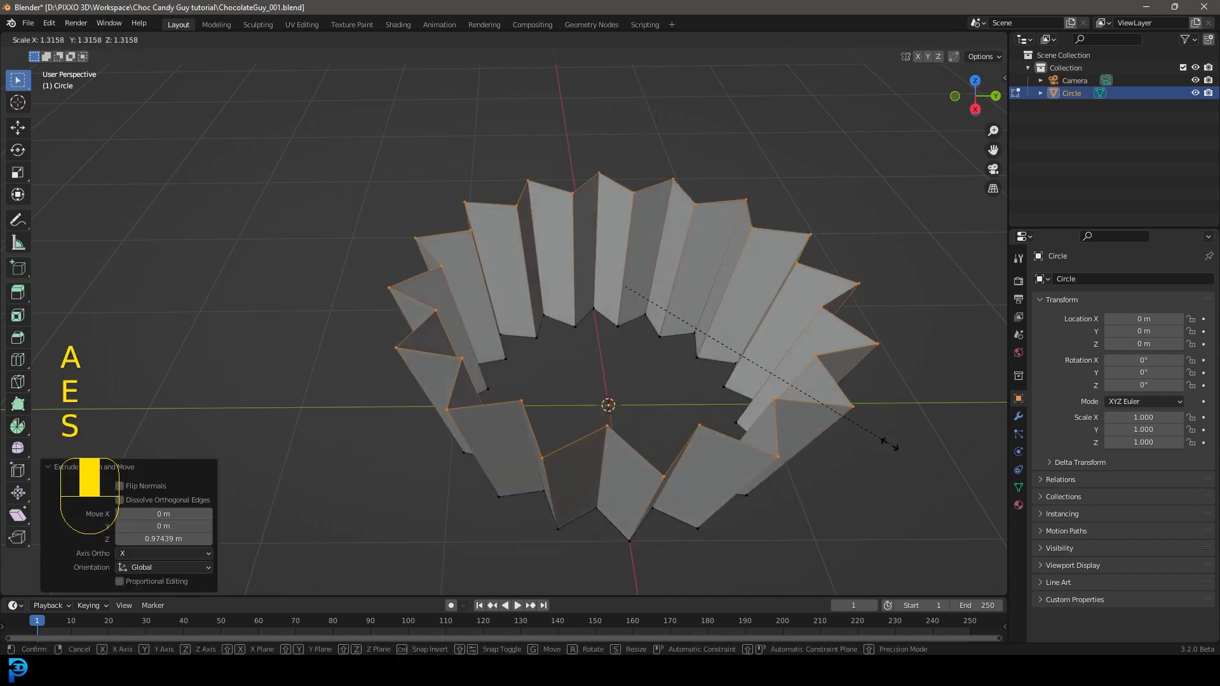
left_click(927, 537)
middle_click_drag(927, 536, 654, 306)
Step: Undo the rim scaling, the extrusion and the inward scaling of the alternate vertices
key("ctrl+z")
key("ctrl+z")
key("ctrl+z")
key("ctrl+z")
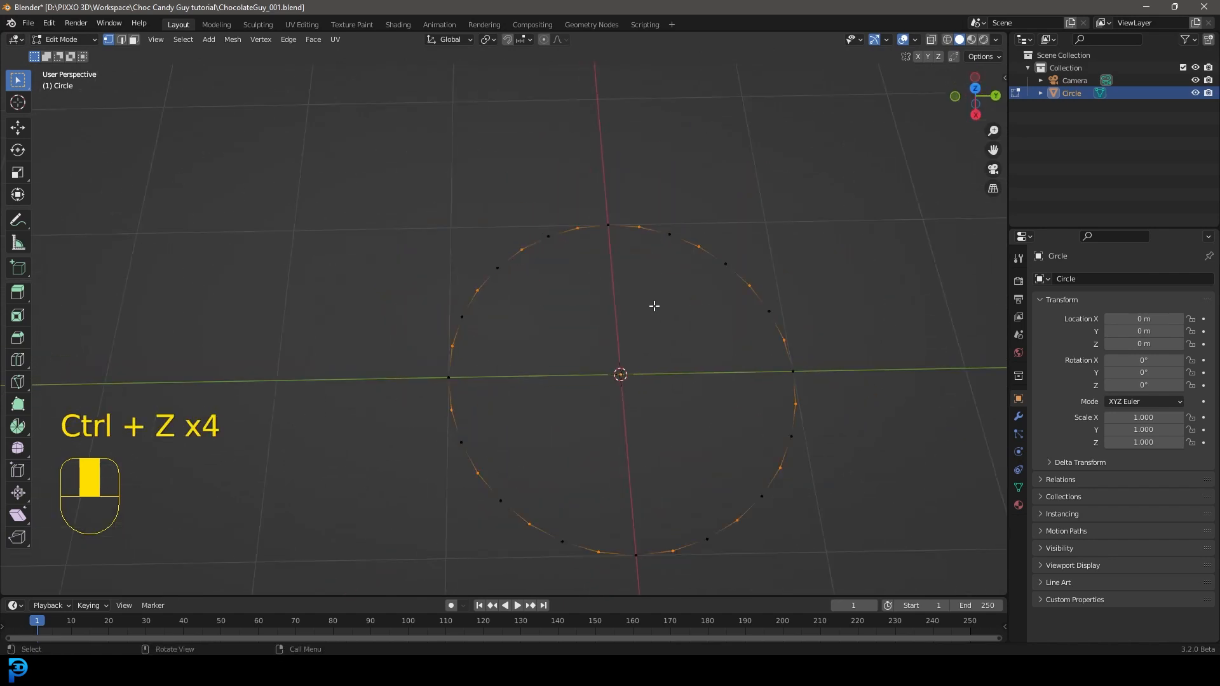
Step: Select all of the circle's vertices and subdivide its edges with one cut
key("a")
middle_click_drag(591, 275, 545, 231)
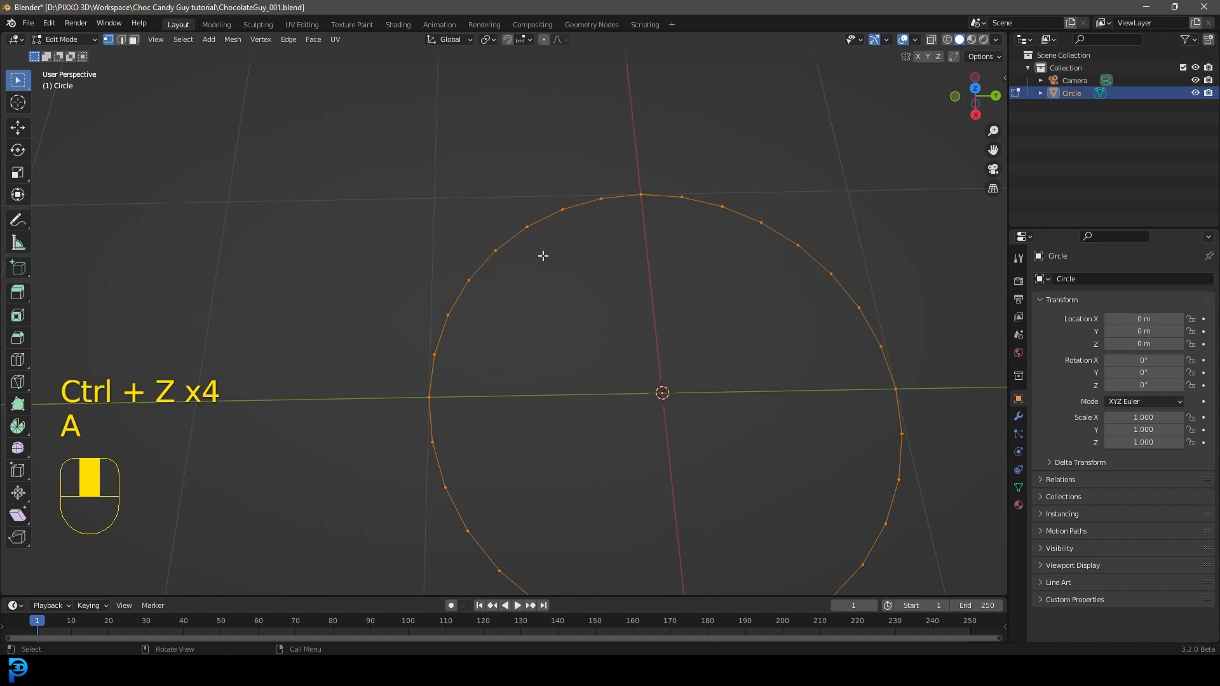
right_click(559, 245)
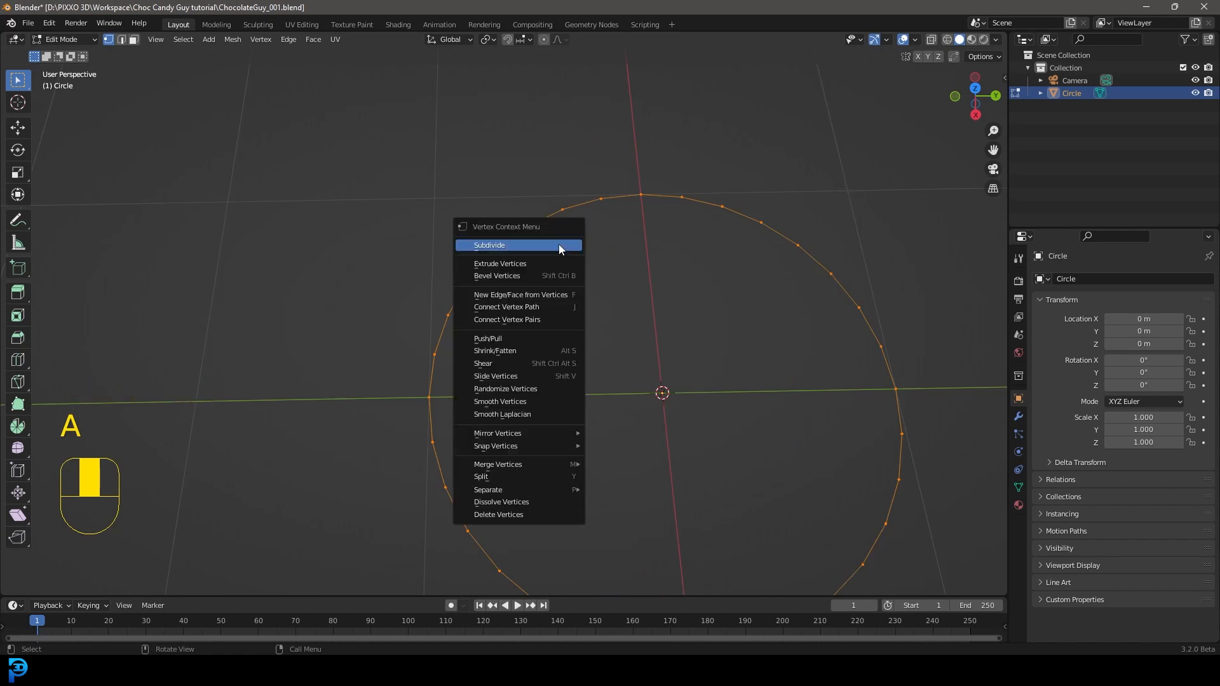
right_click(495, 245)
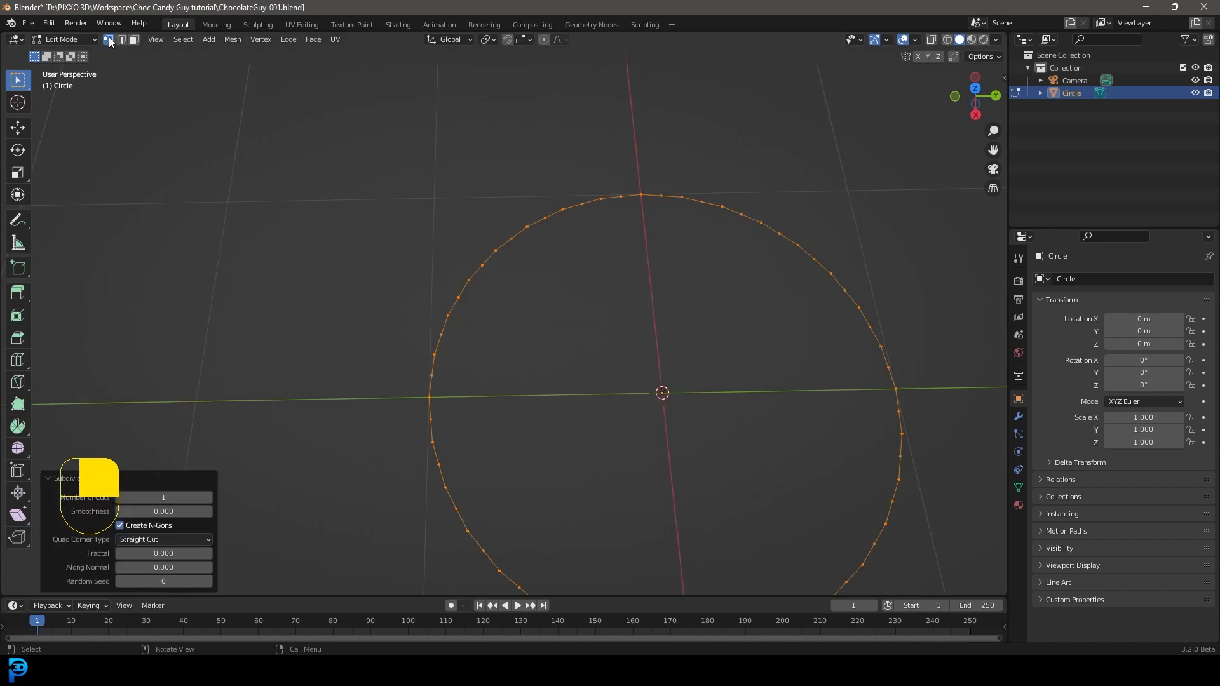
Step: Apply Checker Deselect to the subdivided circle and scale the alternate vertices slightly inward to form a fine zigzag outline
middle_click_drag(730, 407, 687, 314)
scroll(746, 377, "down", 2)
scroll(478, 297, "up", 2)
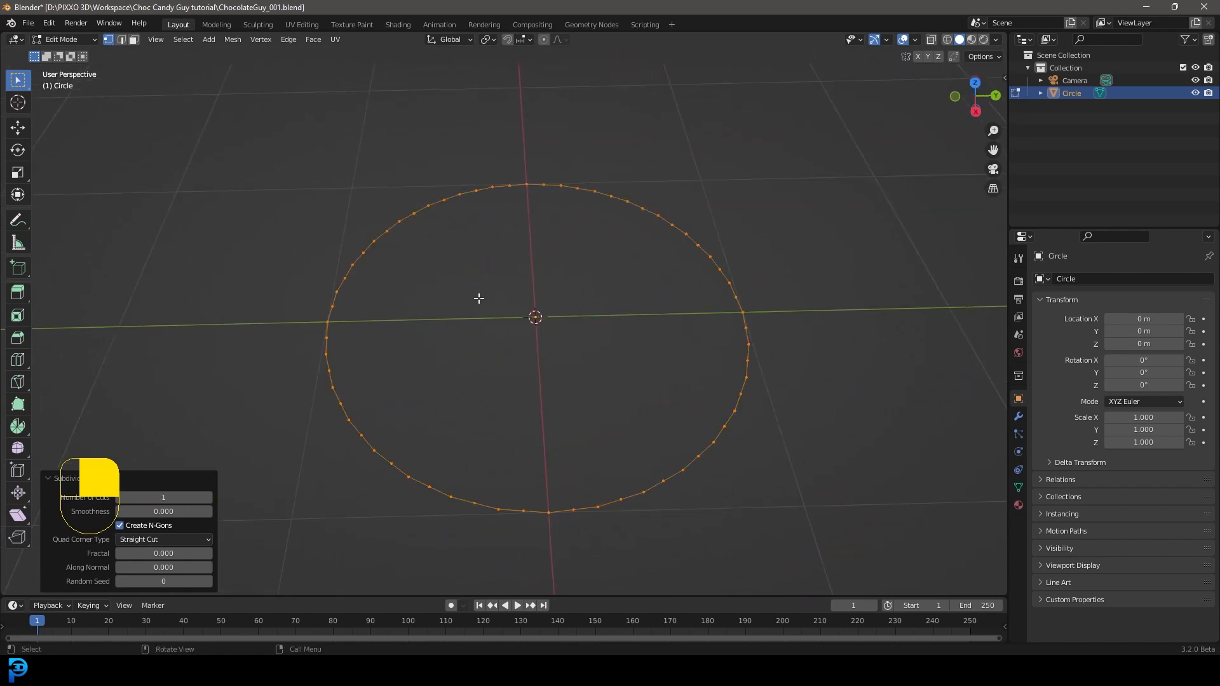
key("F3")
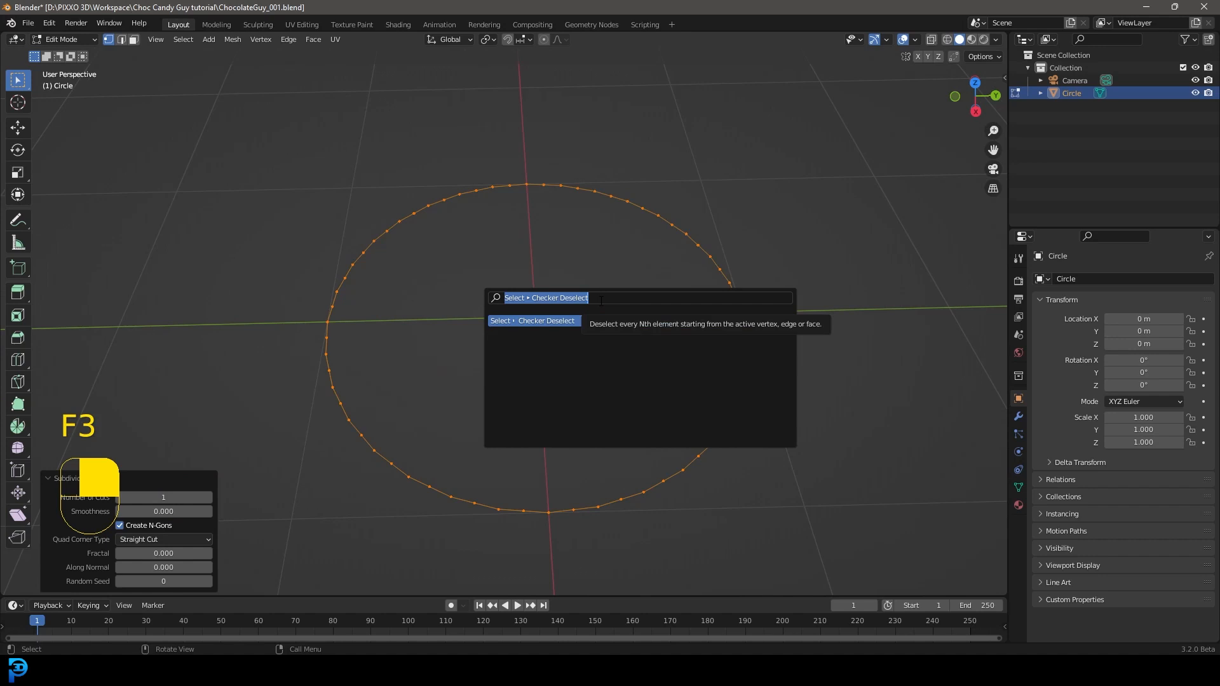
type("checker")
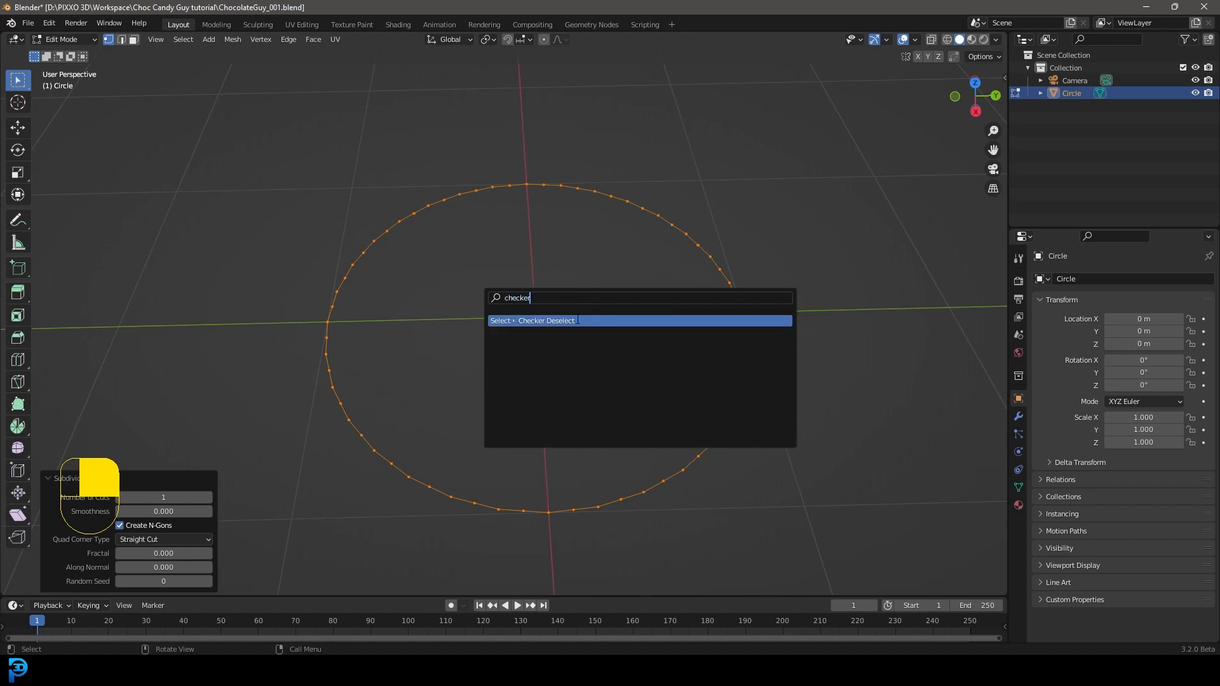
left_click(578, 320)
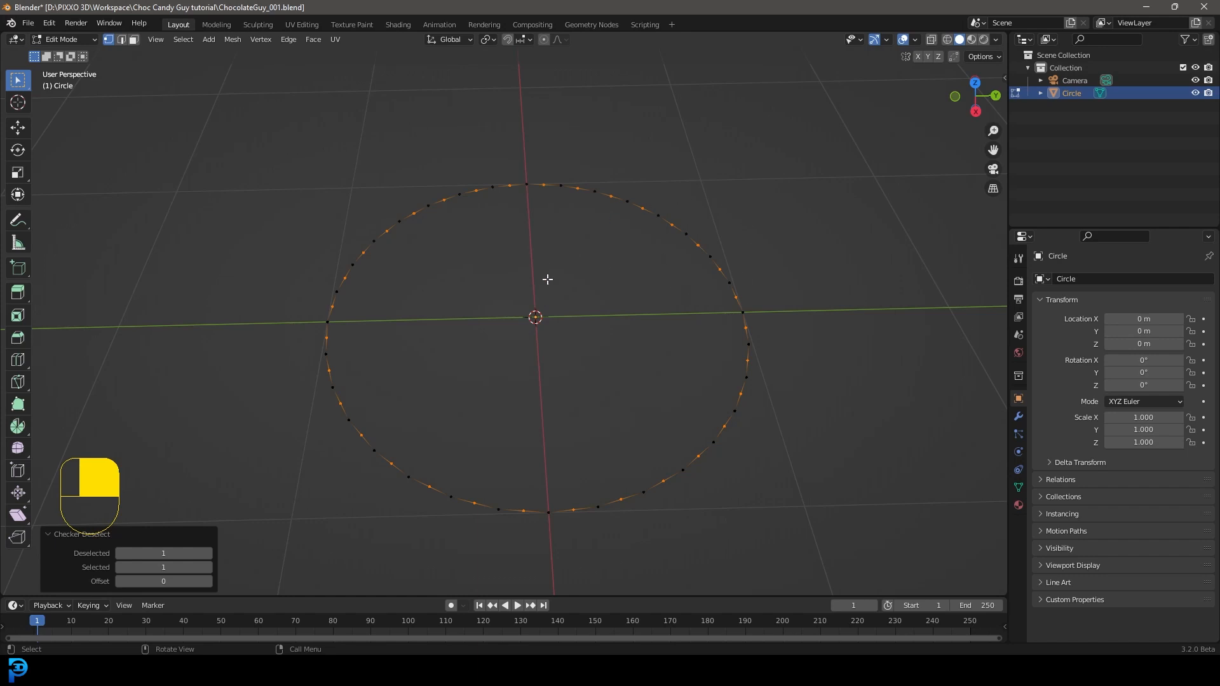
middle_click_drag(567, 187, 905, 444)
key("s")
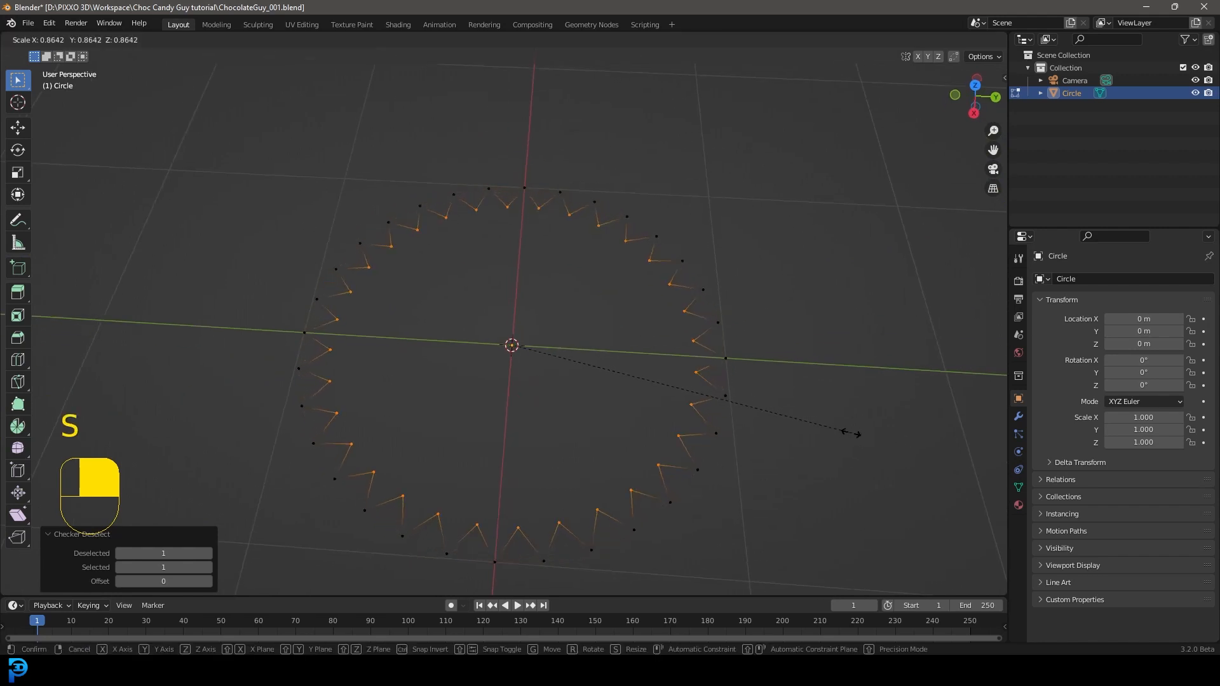
left_click(866, 431)
Step: Extrude the entire zigzag outline about 0.9 m upward along the Z axis in front view
key("a")
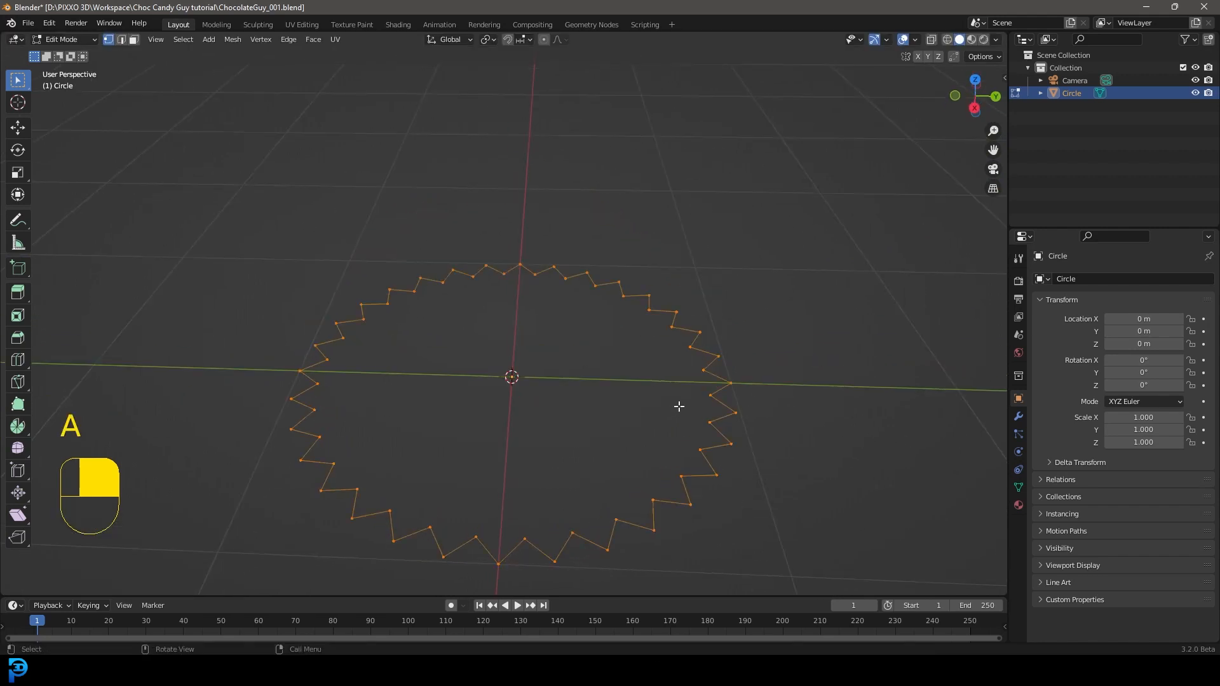
key("KP_1")
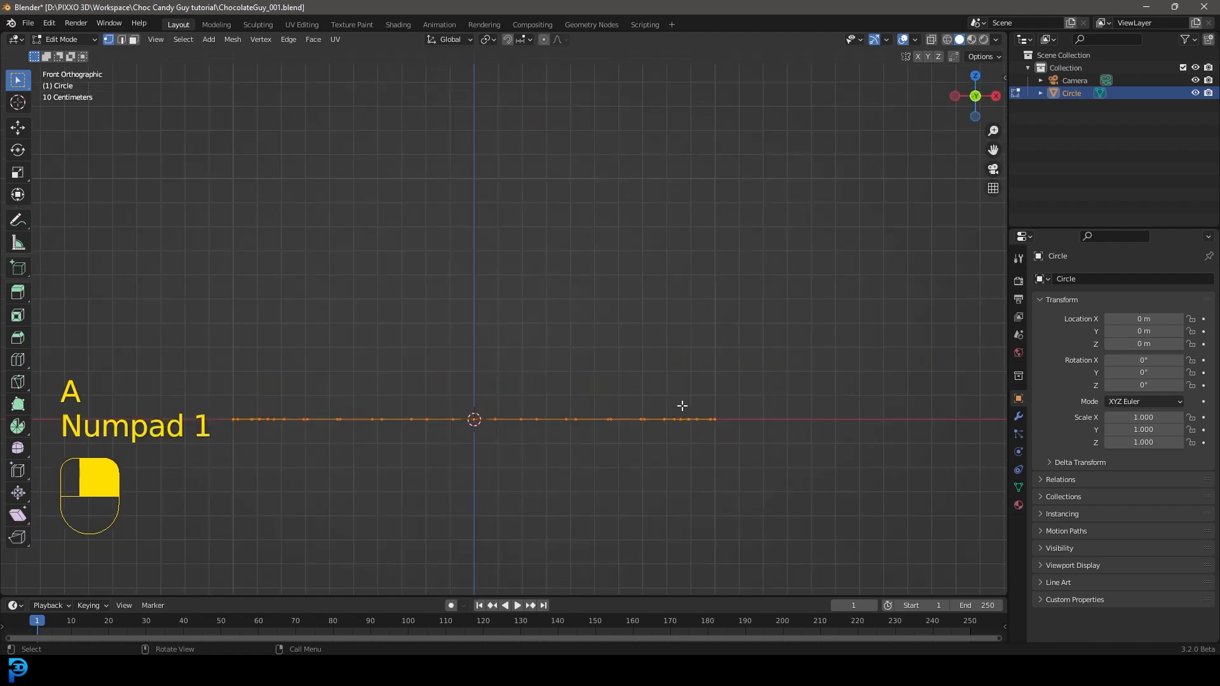
middle_click_drag(566, 444, 629, 484, "shift")
key("e")
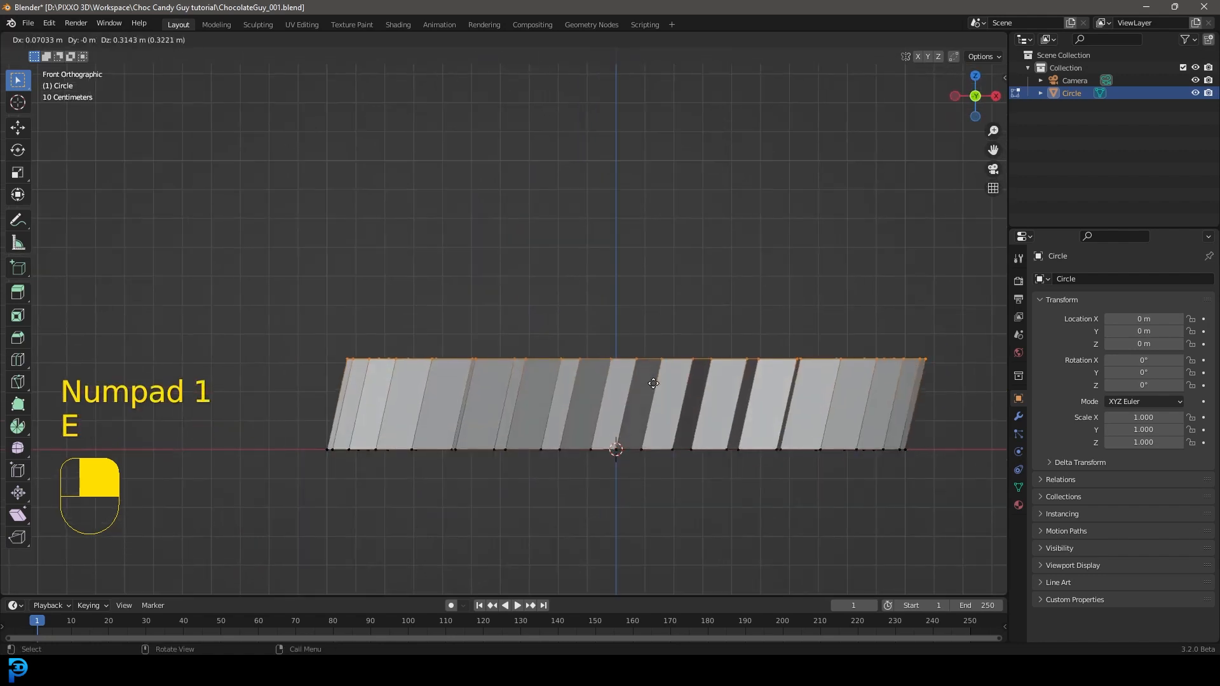
key("z")
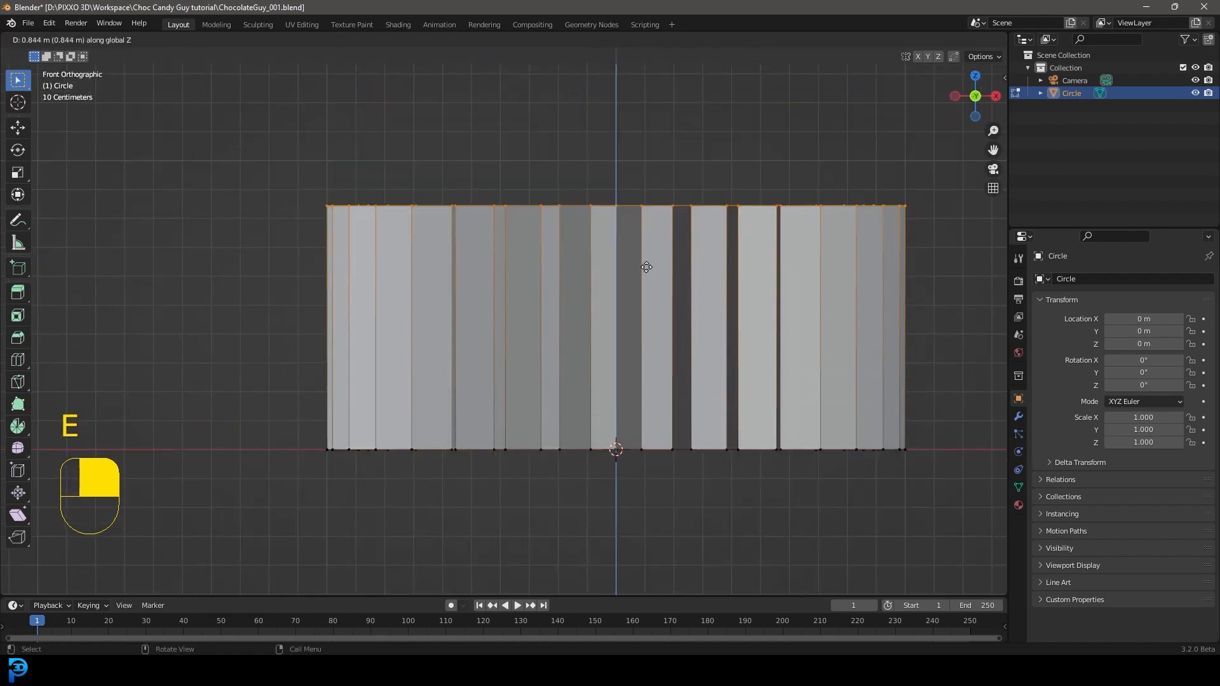
left_click(658, 224)
Step: Extrude the wrapper's bottom zigzag edge loop inward at 0.904 scale and round the new inner loop with To Sphere at factor 1
key("alt+a")
middle_click_drag(484, 447, 555, 408)
scroll(557, 406, "up", 2)
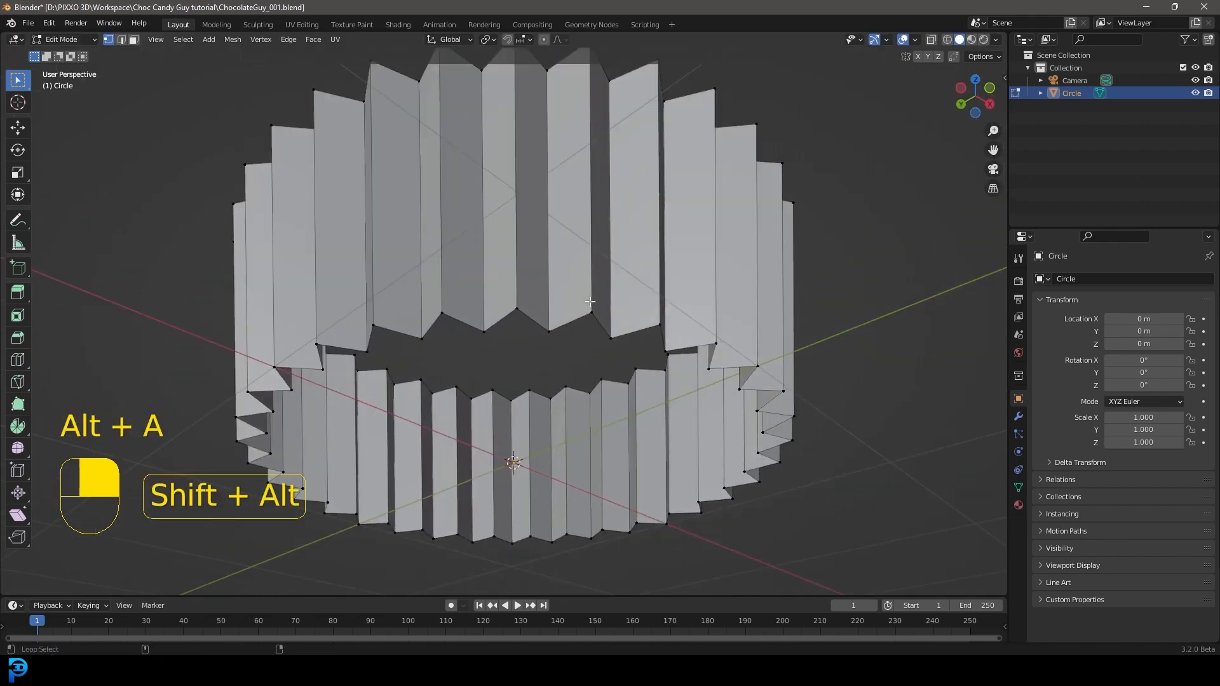
left_click(572, 321, "alt+shift")
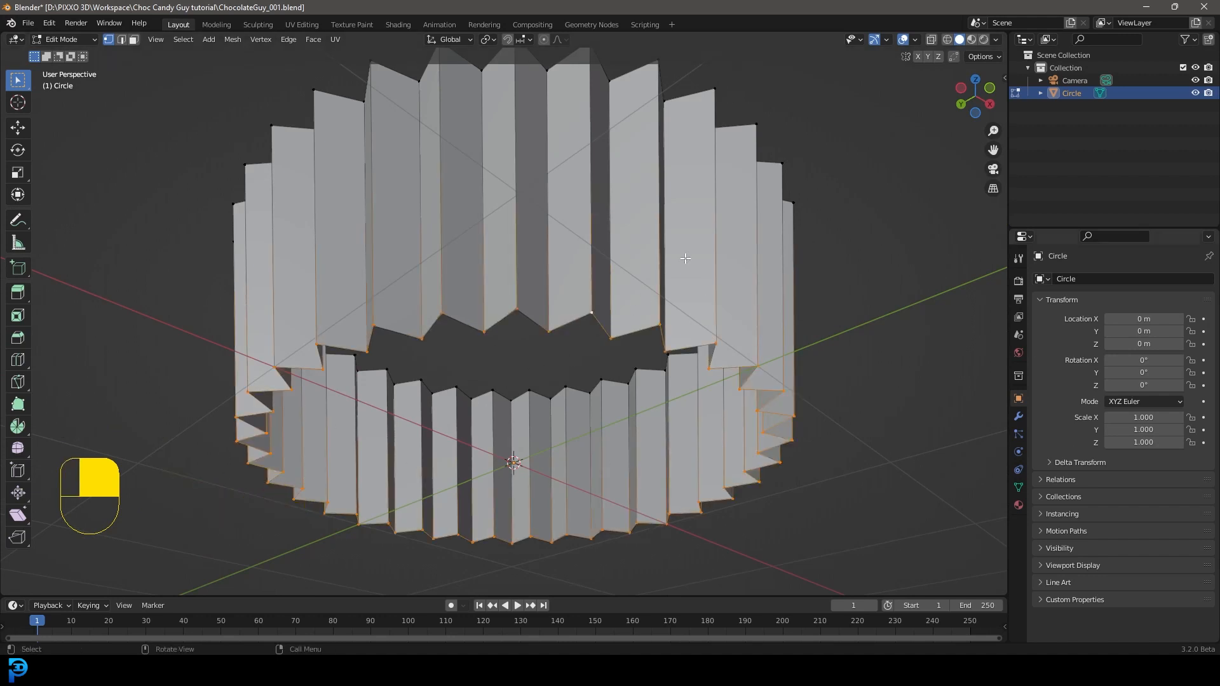
scroll(710, 393, "down", 1)
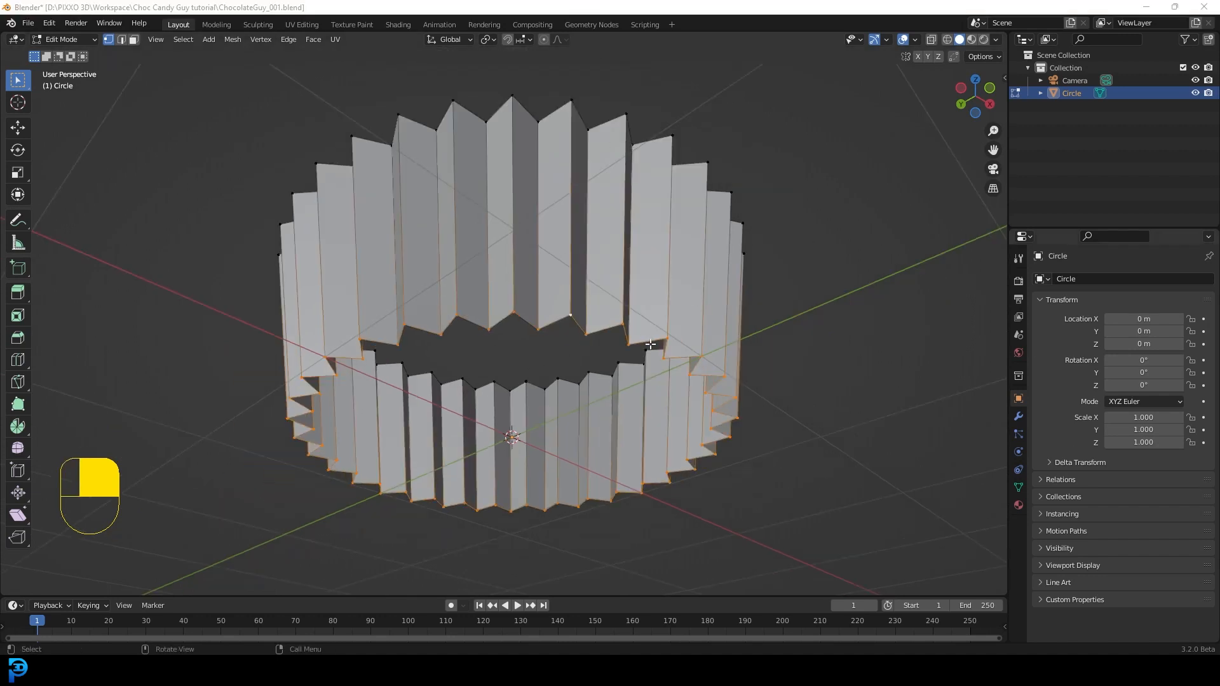
middle_click_drag(667, 362, 652, 380)
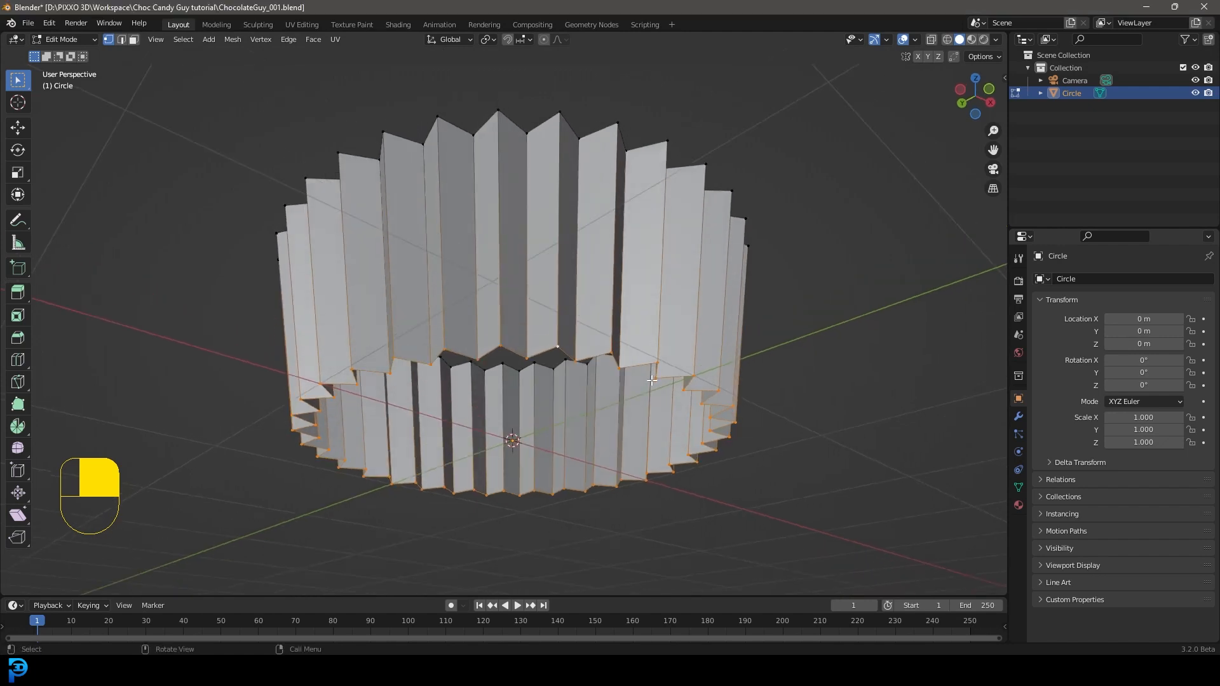
key("e")
key("s")
left_click(638, 386)
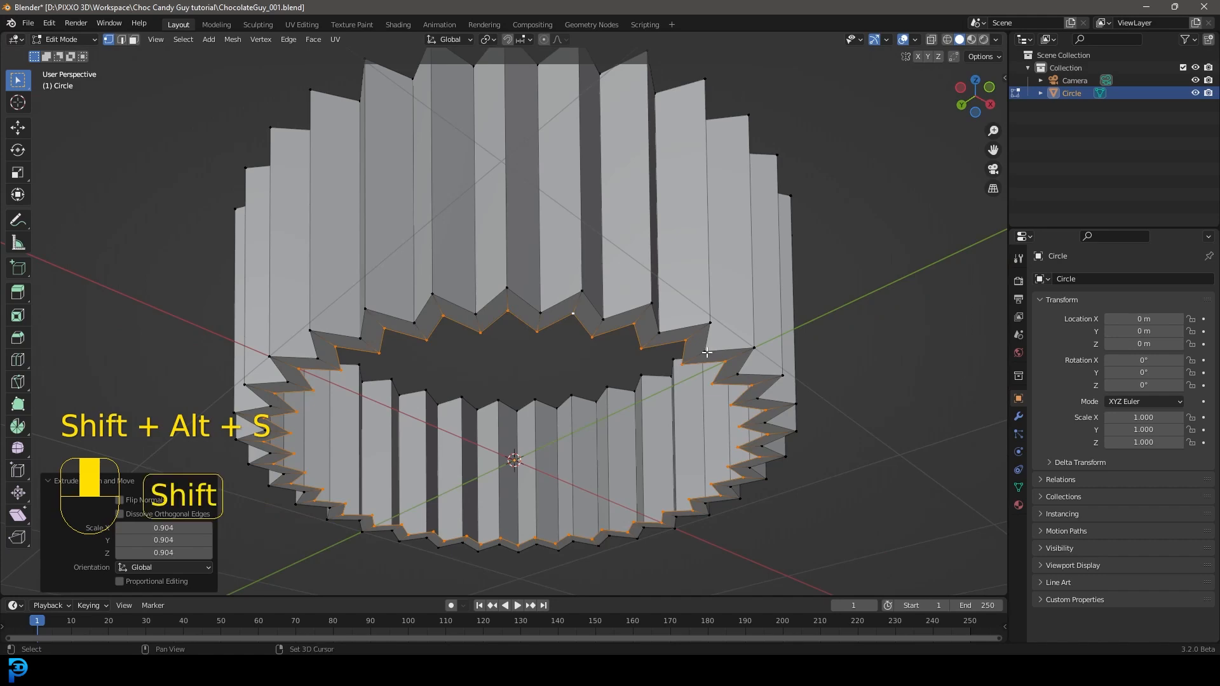
key("shift+alt+s")
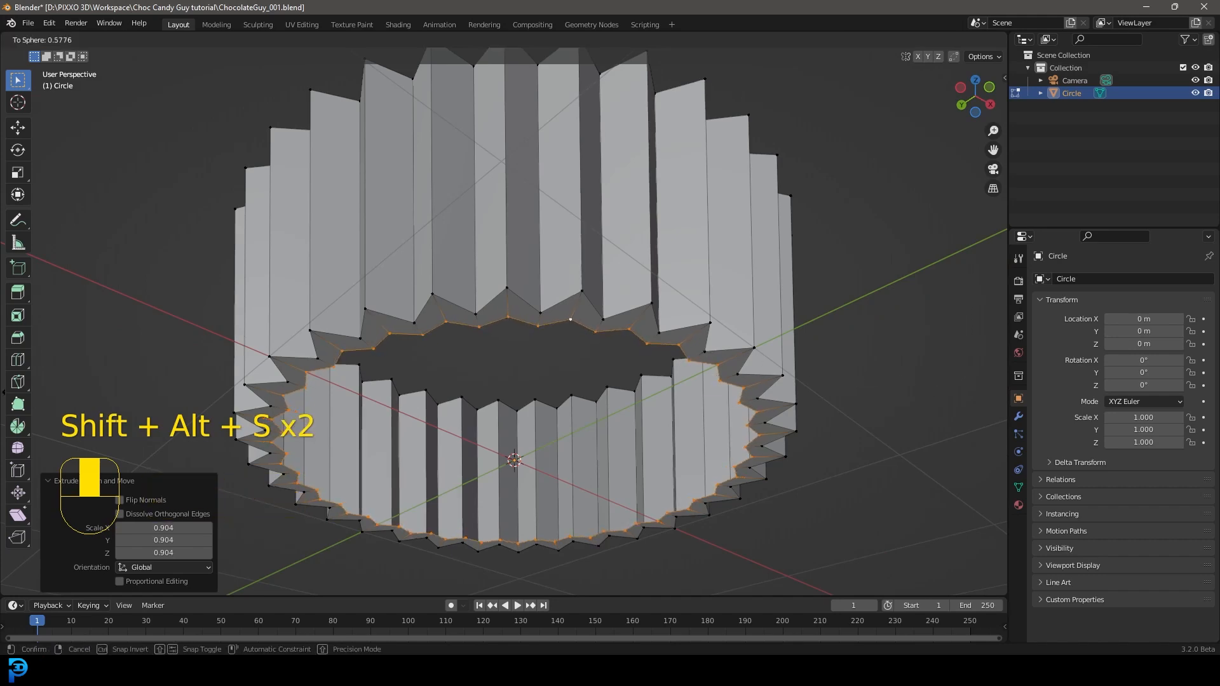
left_click(991, 390)
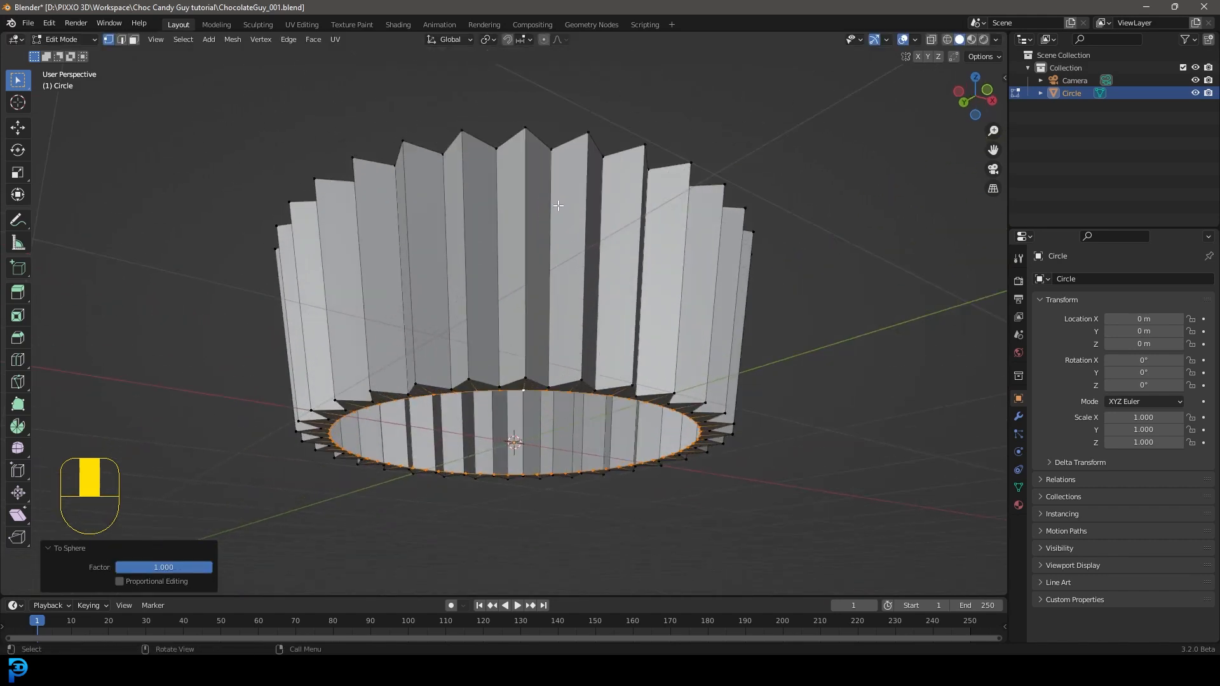
Step: Add a loop cut around the wrapper wall just above the bottom edge at factor 0.938 and scale it to 1.027
middle_click_drag(557, 205, 531, 254)
key("ctrl+r")
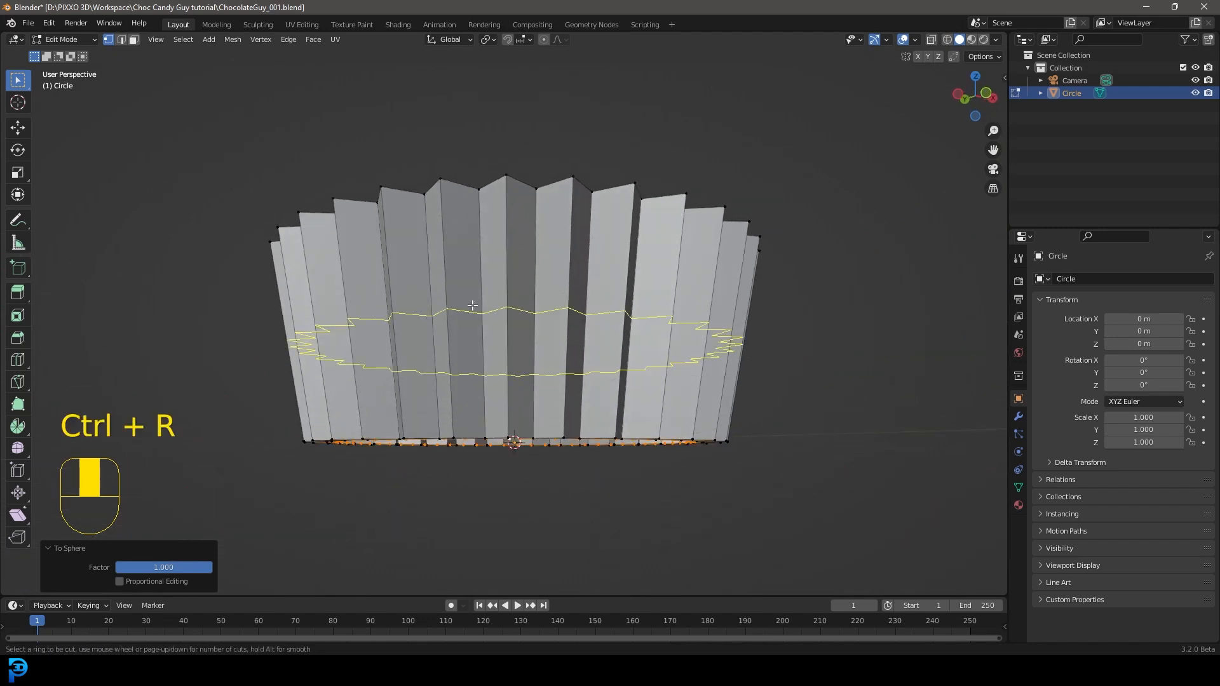
left_click(500, 308)
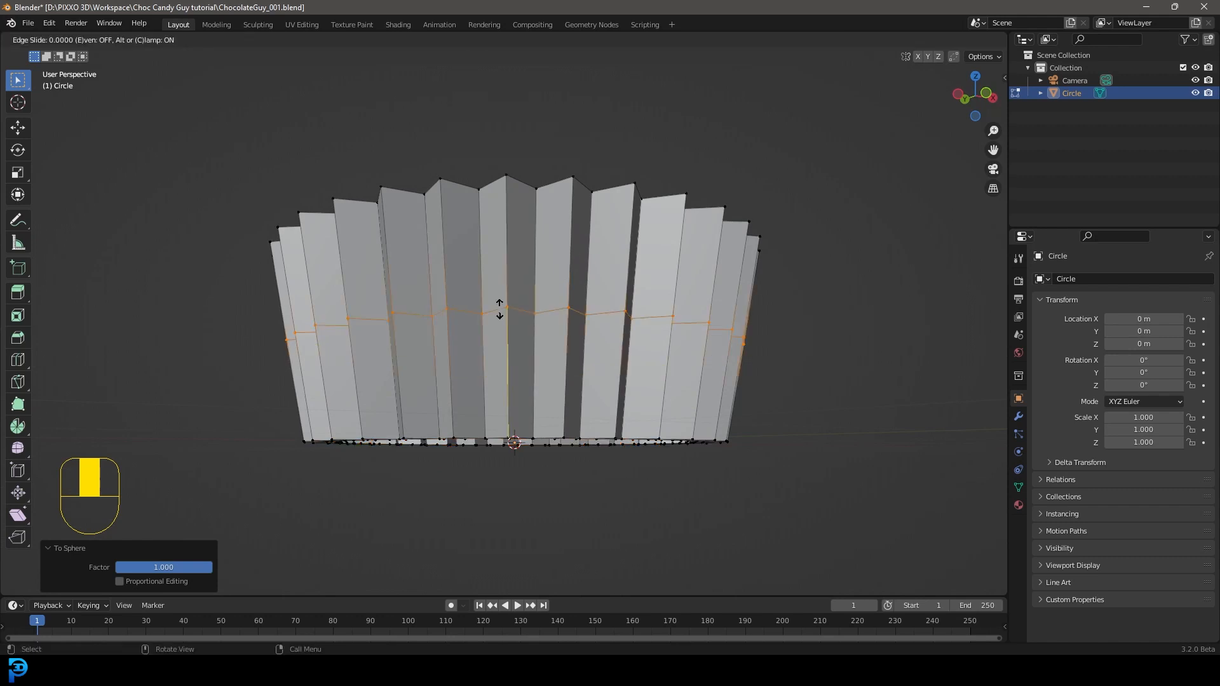
left_click_drag(510, 365, 514, 374)
middle_click_drag(514, 373, 522, 355)
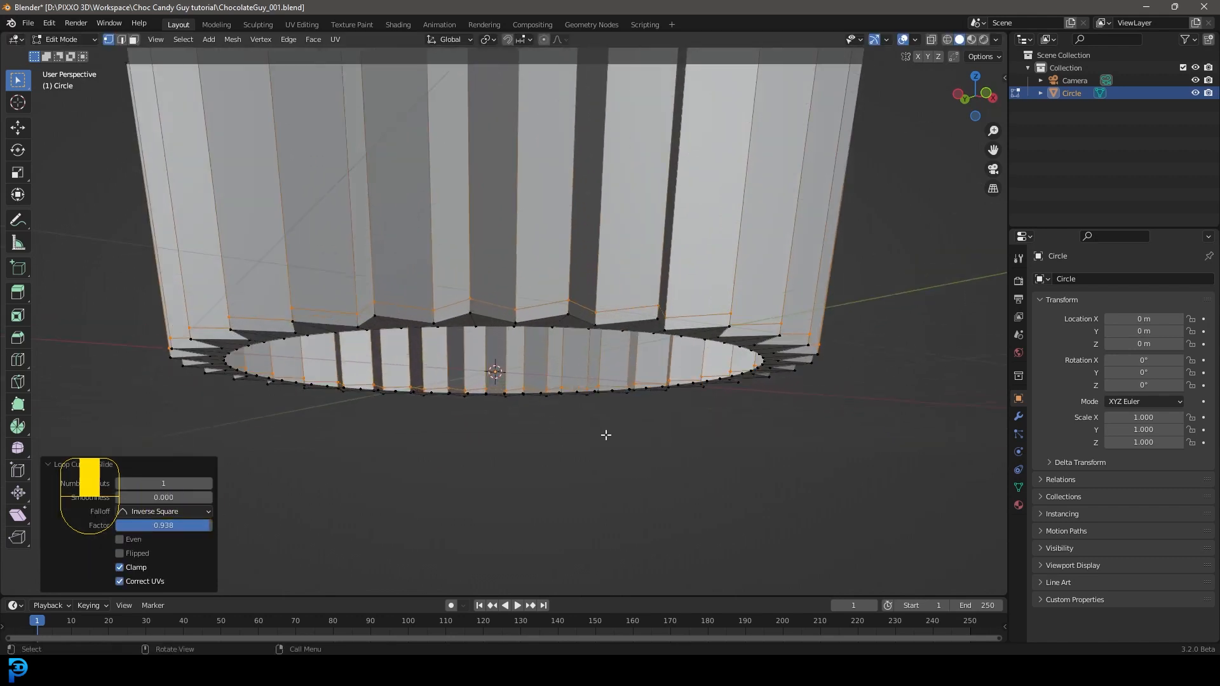
key("s")
left_click(528, 297)
middle_click_drag(527, 297, 481, 265)
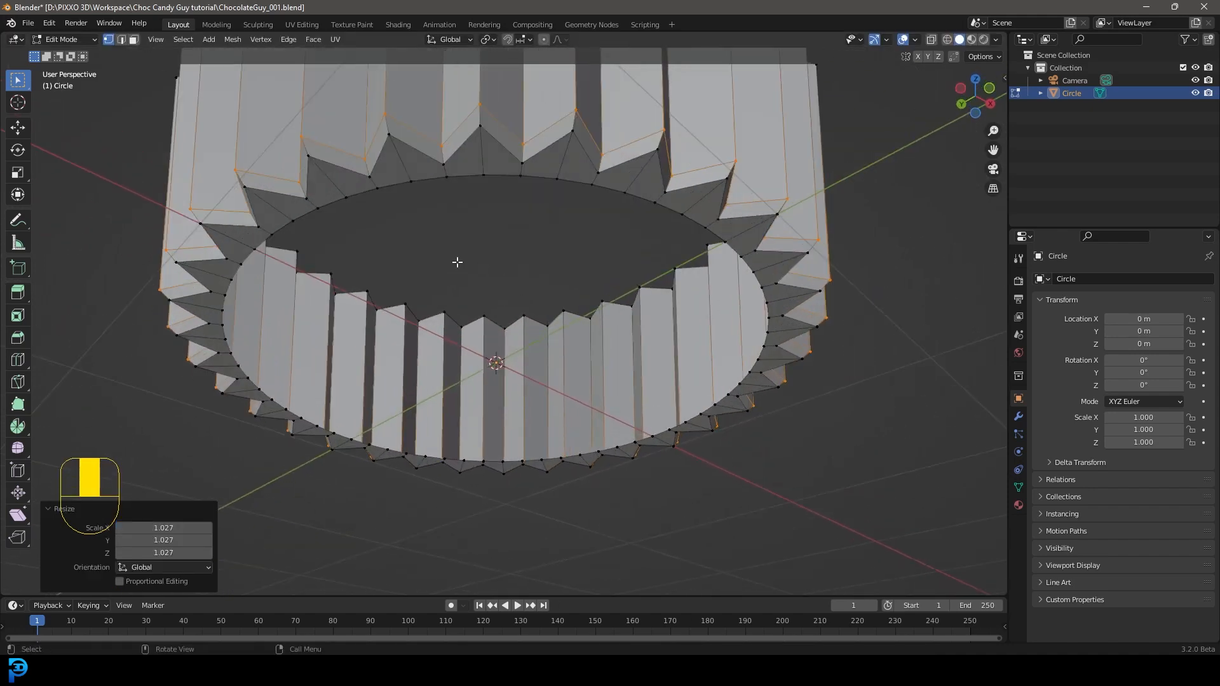
Step: Select the outer zigzag edge loop of the wrapper's base and smooth it with To Sphere at factor 0.796
key("alt+a")
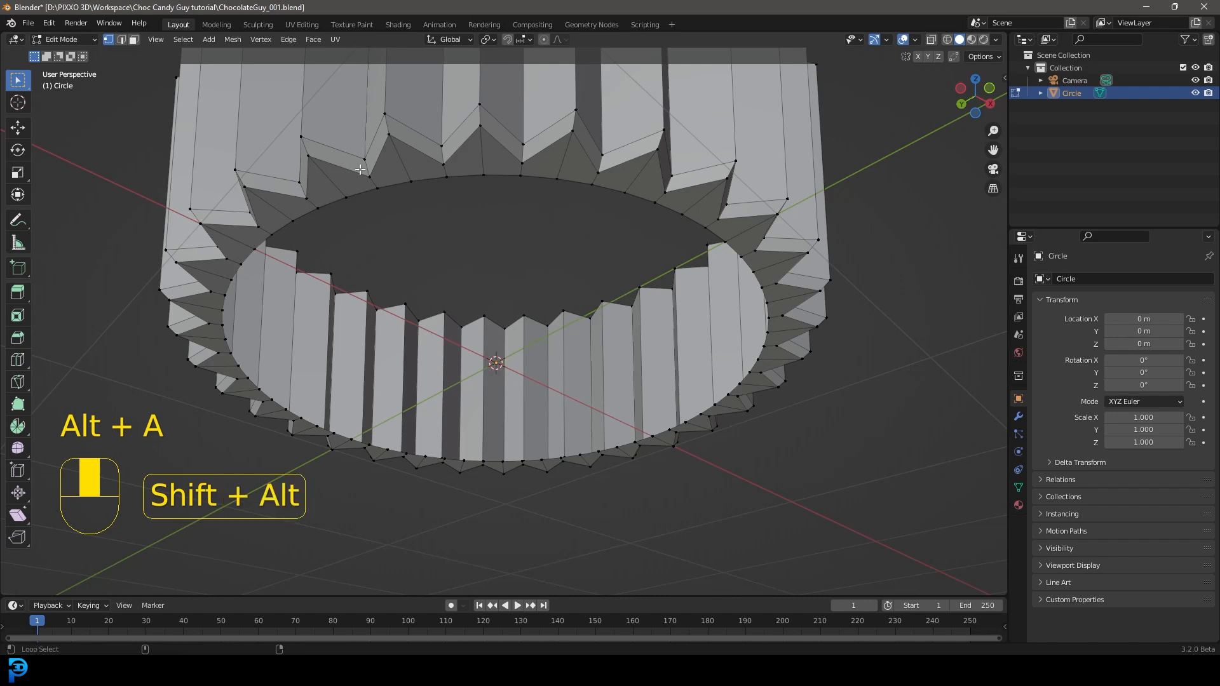
left_click(344, 165, "alt+shift")
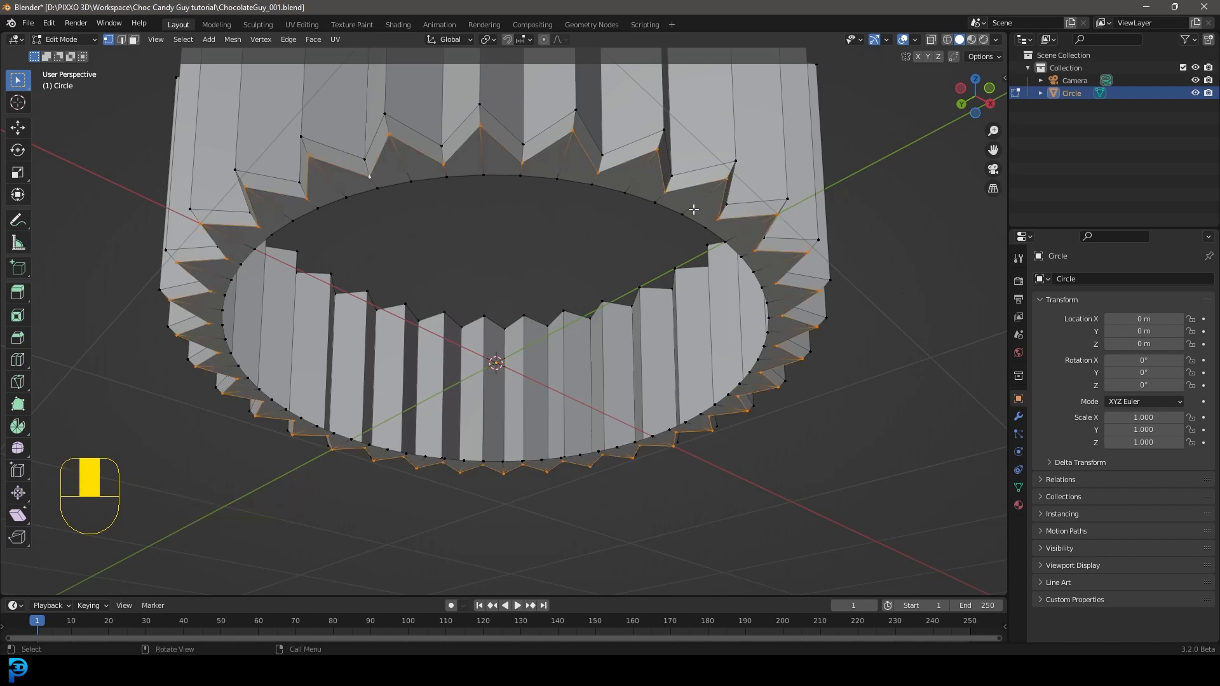
key("shift+alt+s")
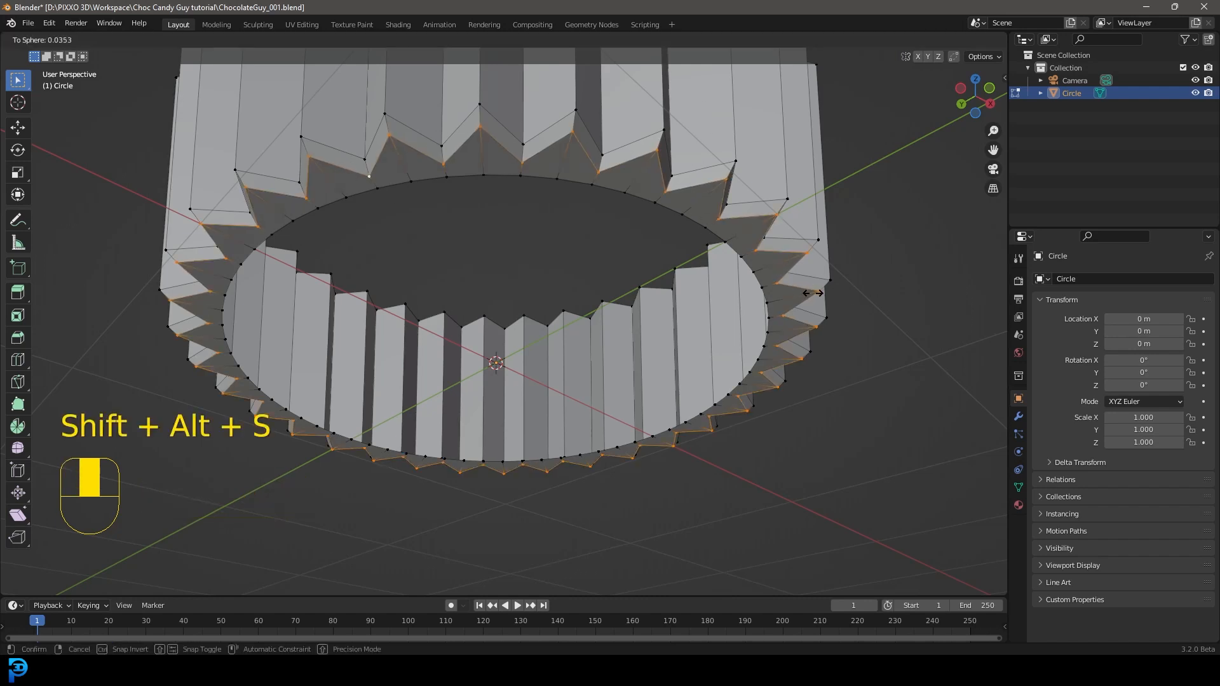
left_click(177, 362)
Step: Add a supporting loop cut low on the pleated wall at factor 0.815
scroll(378, 238, "down", 4)
middle_click_drag(378, 239, 527, 180)
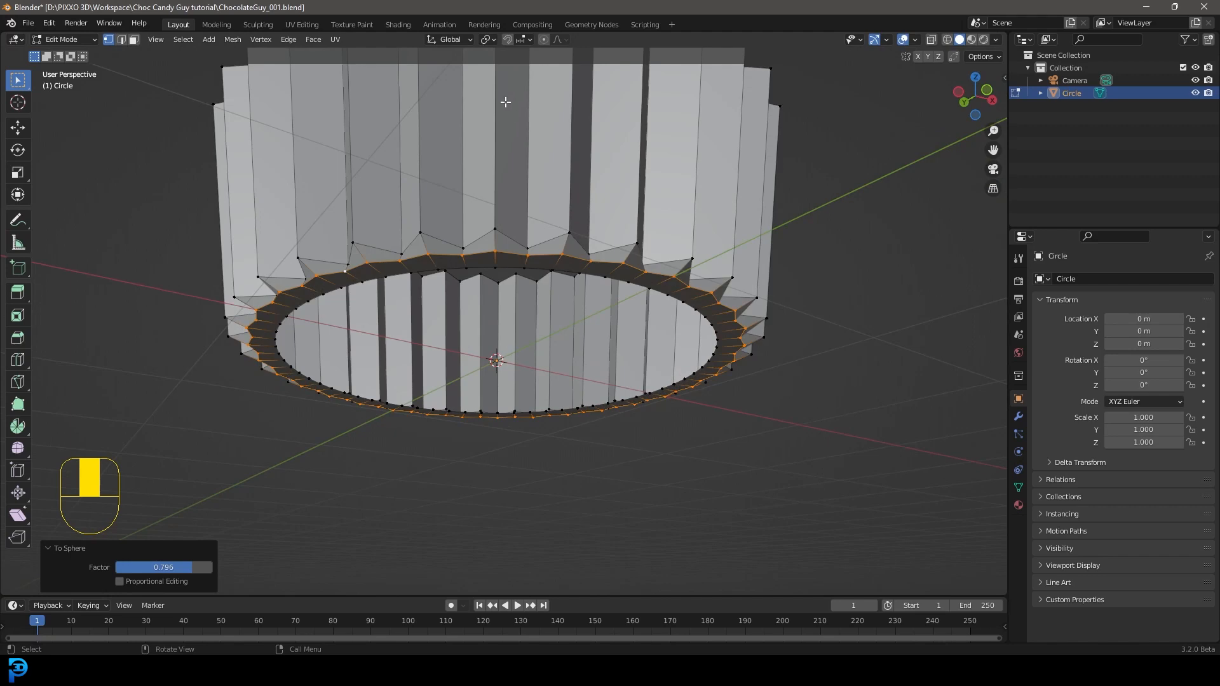
middle_click_drag(640, 223, 636, 257)
scroll(528, 256, "down", 2)
scroll(535, 341, "up", 1)
middle_click_drag(528, 256, 537, 325, "shift")
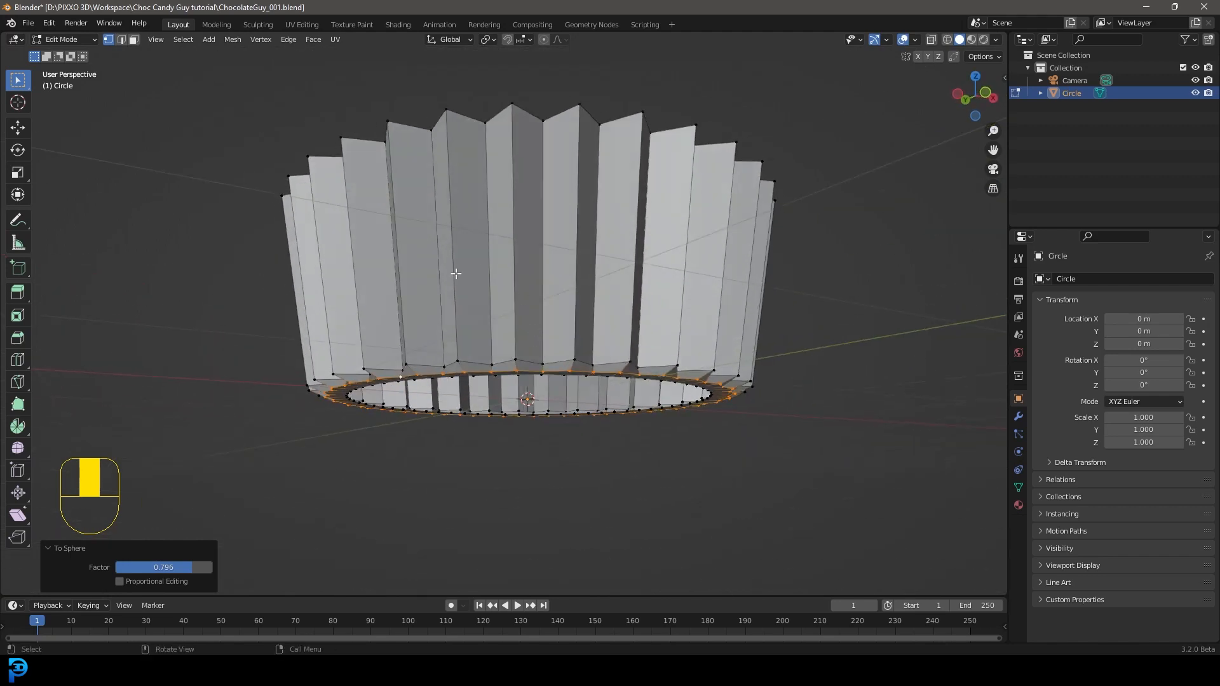
middle_click_drag(455, 273, 493, 240)
key("ctrl+r")
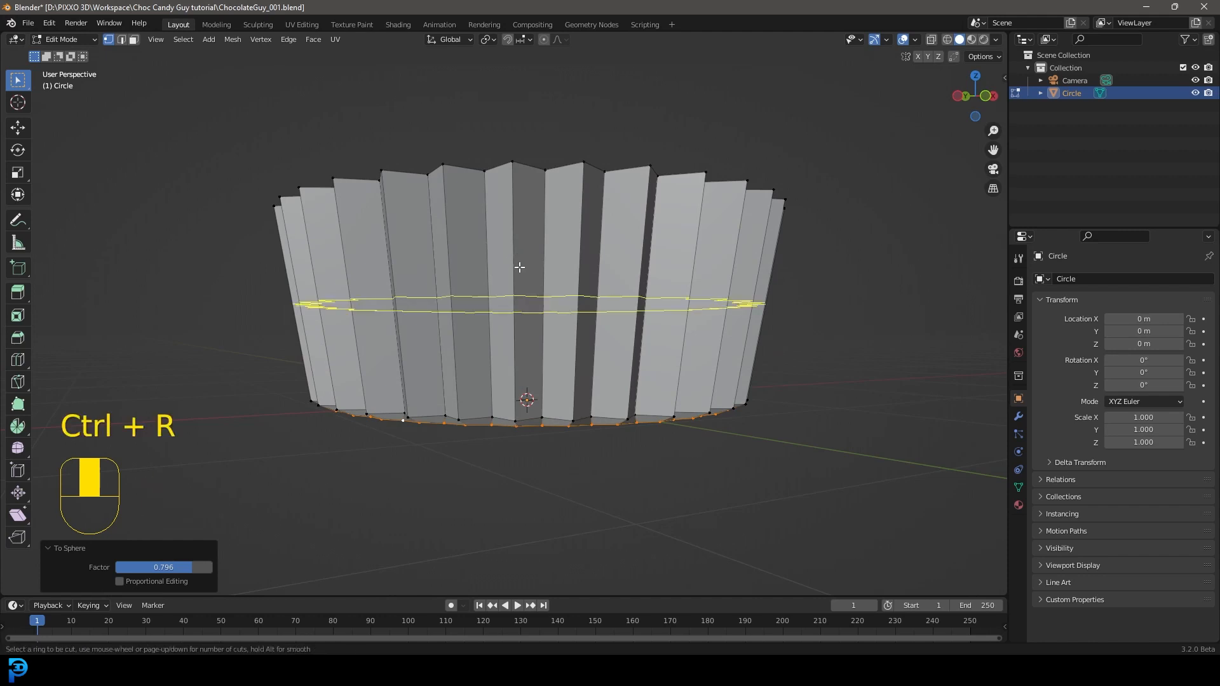
left_click(519, 267)
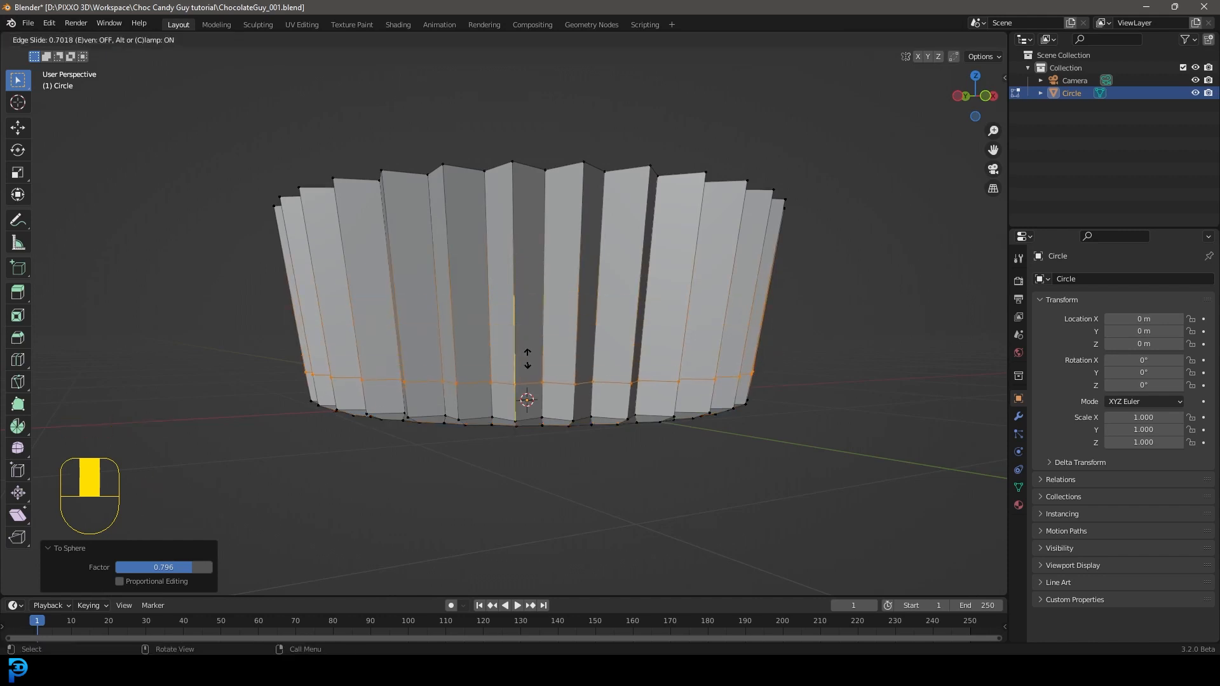
left_click(533, 372)
Step: Add another loop cut around the wall just below the upper rim
key("ctrl+r")
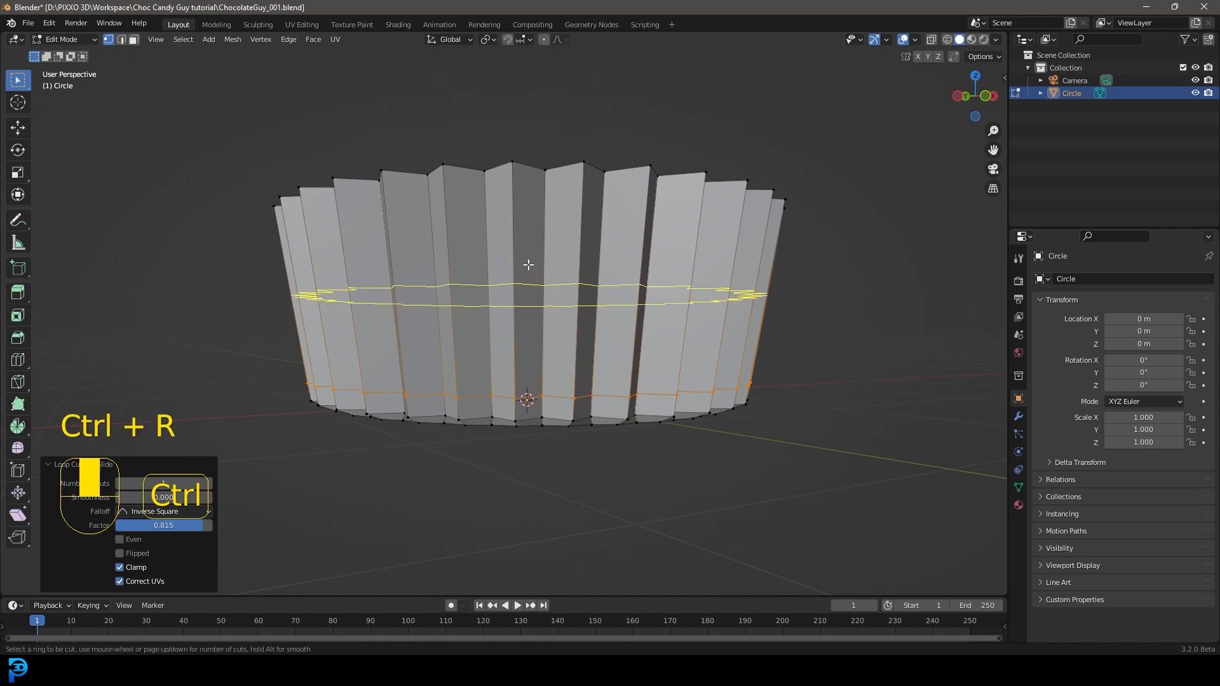
left_click(526, 267)
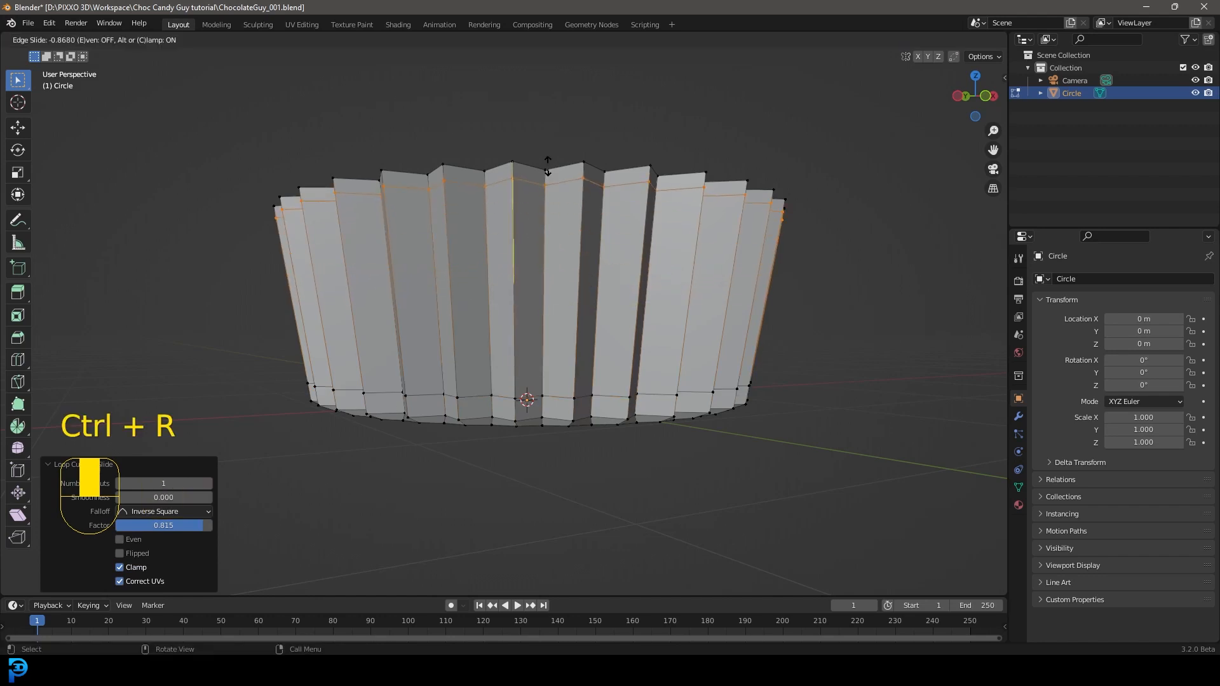
left_click(545, 216)
Step: Extrude the wrapper's top rim loop outward at about 1.19 scale to form a flared lip
key("alt+a")
middle_click_drag(545, 216, 526, 241)
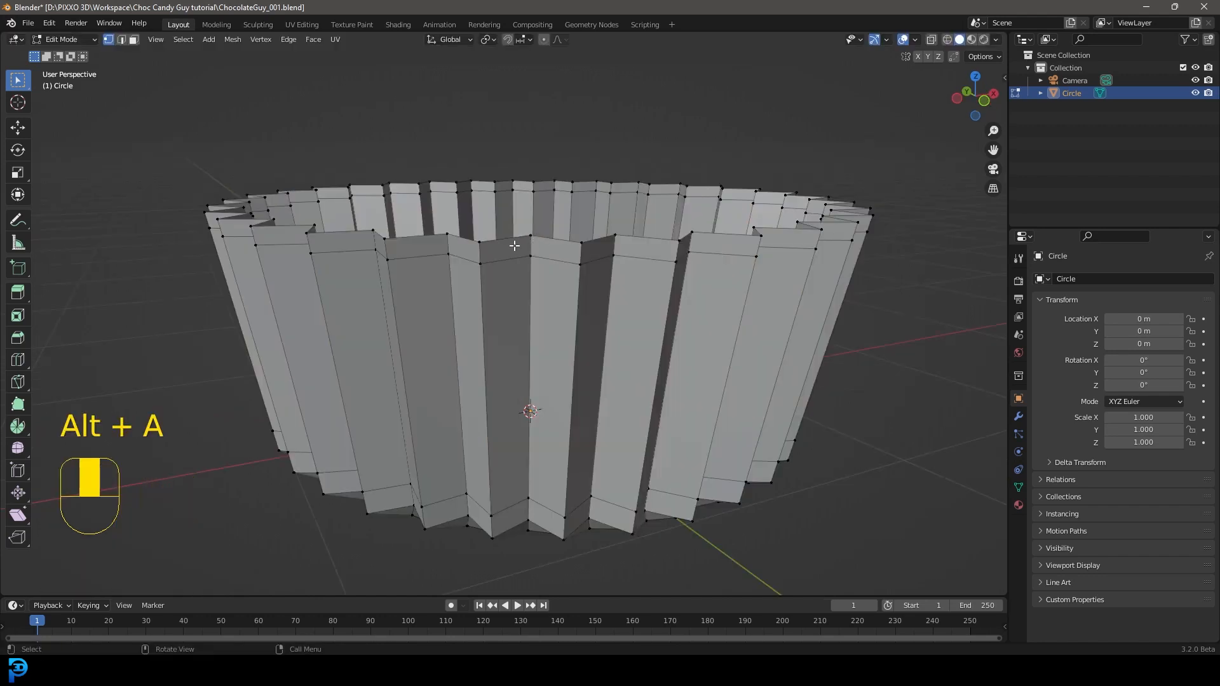
left_click(496, 241, "alt+shift")
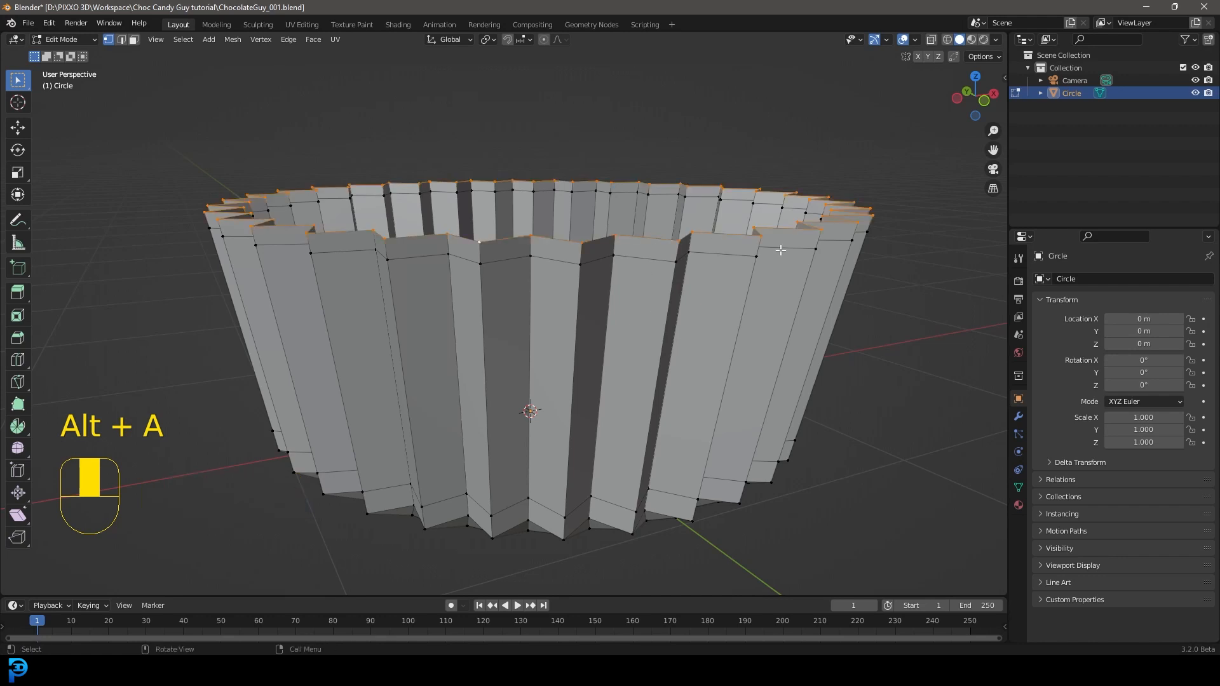
key("e")
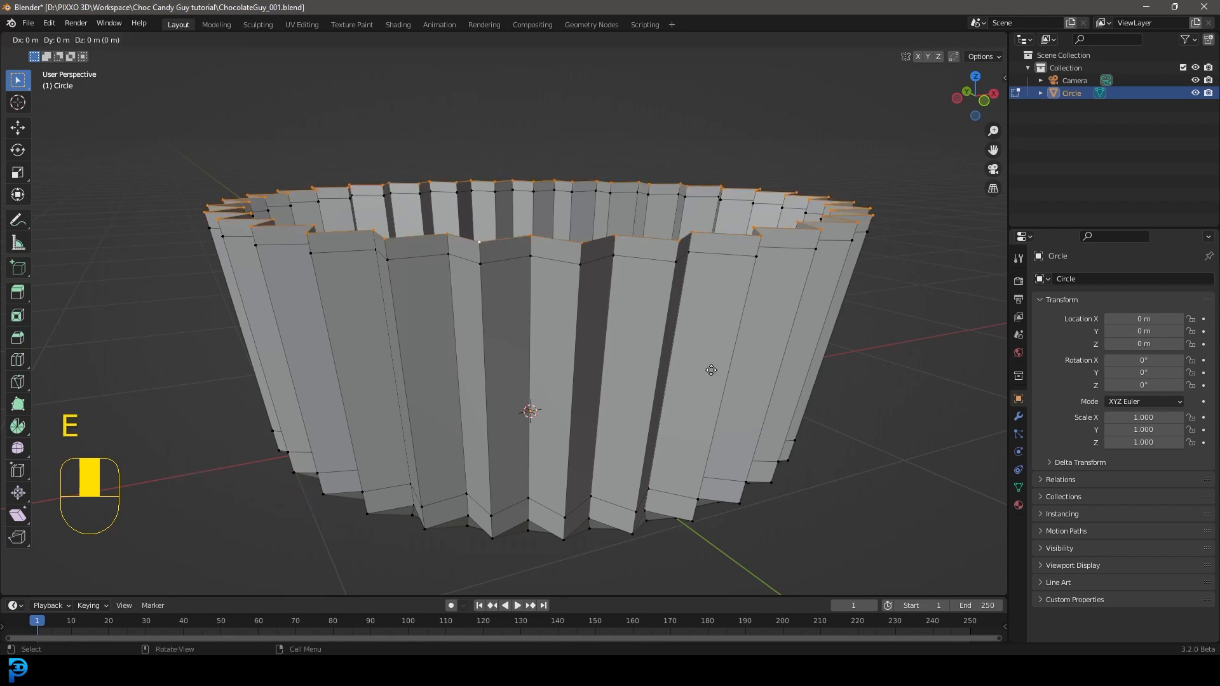
key("s")
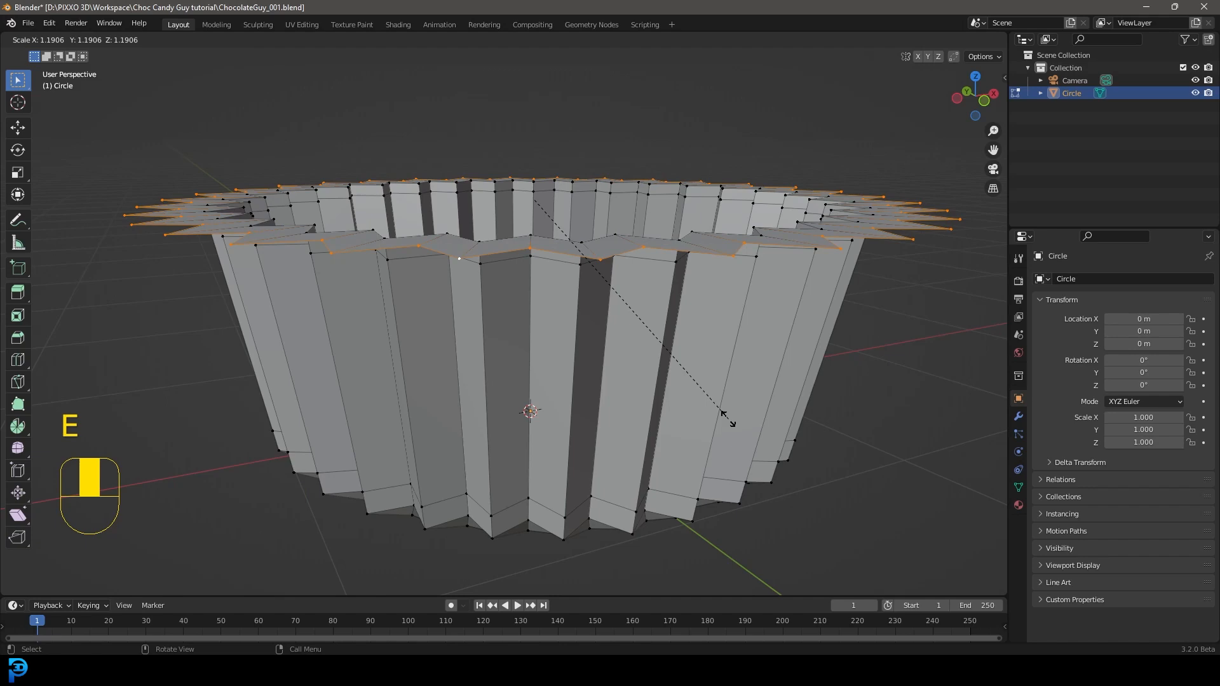
left_click(724, 416)
Step: Raise the outer edge of the flared lip about 0.156 m along the Z axis
middle_click_drag(725, 416, 695, 272)
key("g")
left_click(672, 284)
Step: Soften the zigzag of the lip's outer edge with To Sphere at factor 0.788
scroll(695, 272, "up", 3)
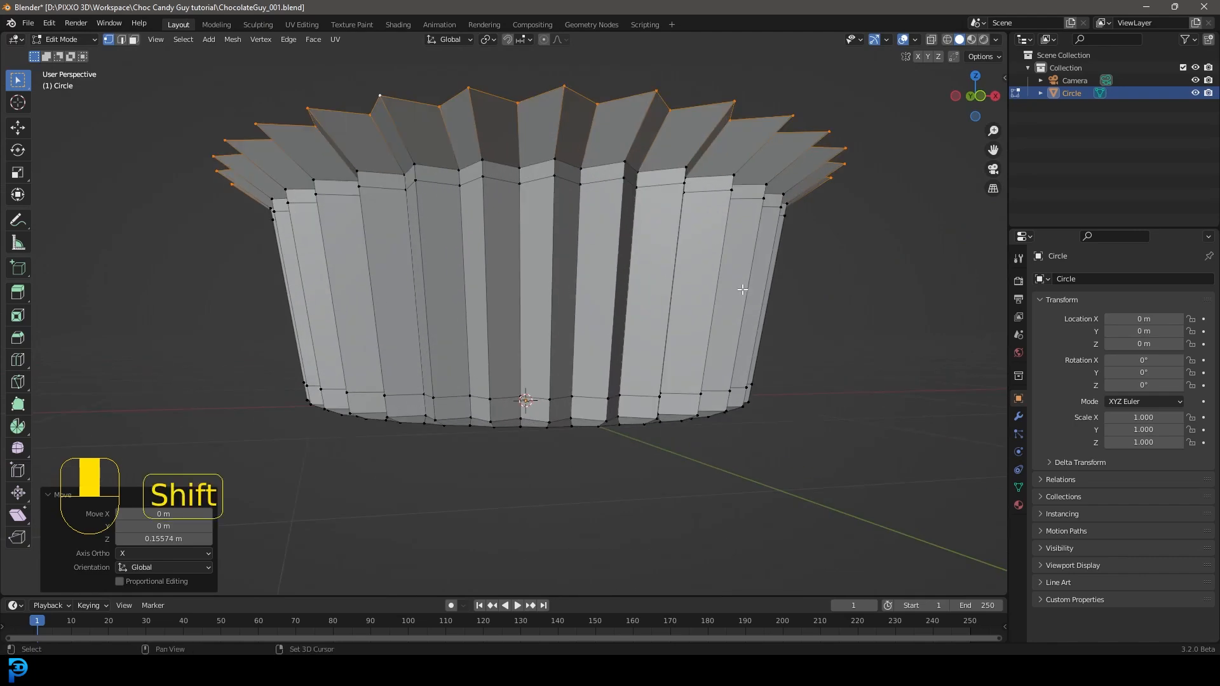
key("shift+alt+s")
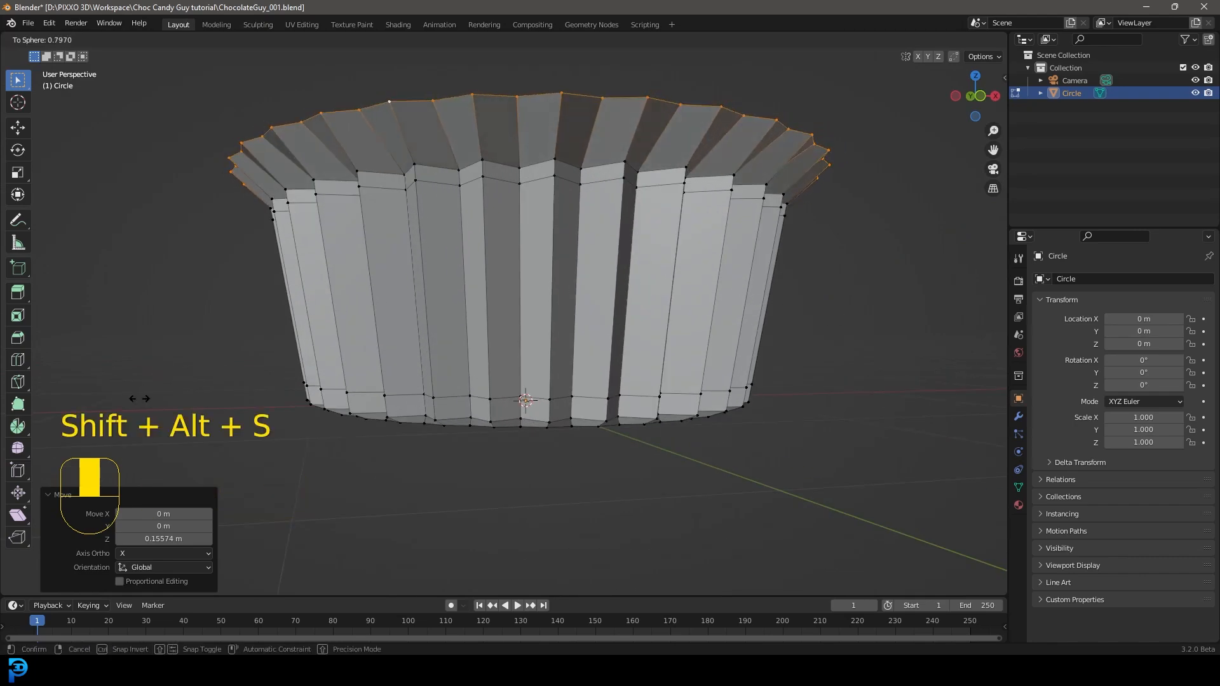
left_click(544, 162)
Step: Add two loop cuts to the flared lip, one near its inner edge at factor 0.897 and one near its outer edge at -0.818
scroll(544, 161, "down", 3)
middle_click_drag(552, 218, 494, 251)
scroll(683, 220, "up", 4)
middle_click_drag(523, 193, 525, 297, "shift")
middle_click_drag(525, 297, 522, 239)
middle_click_drag(515, 202, 493, 272, "shift")
key("ctrl+r")
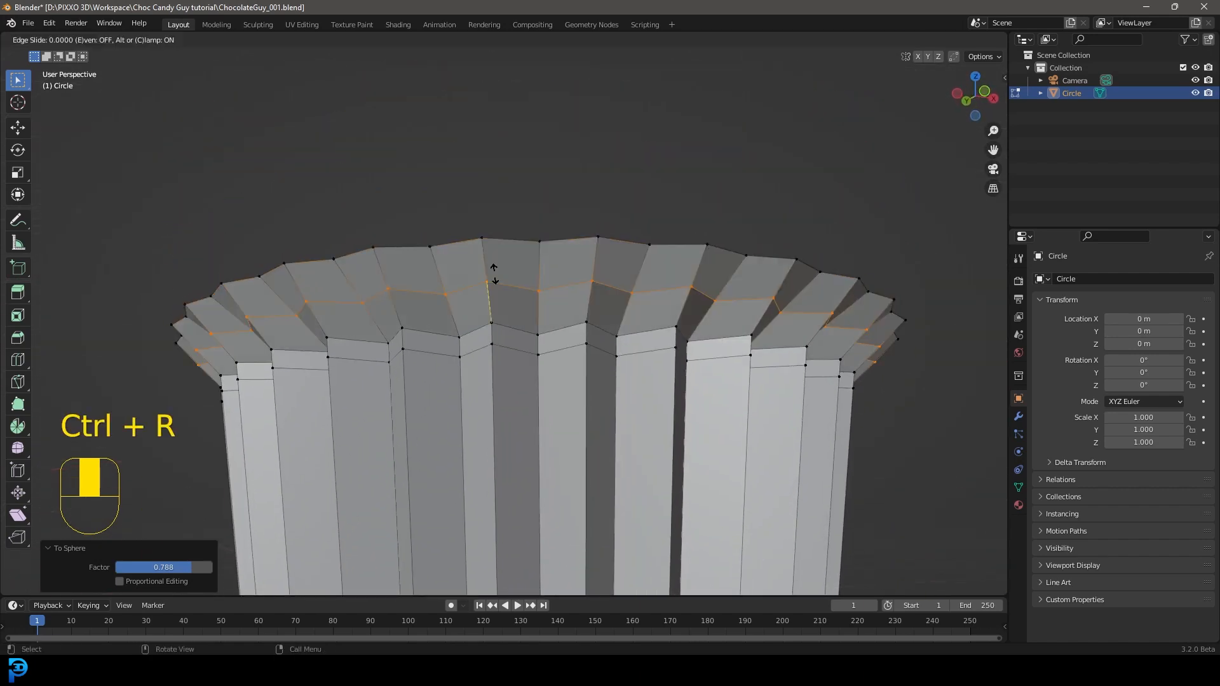
left_click(493, 280)
left_click(497, 298)
key("ctrl+r")
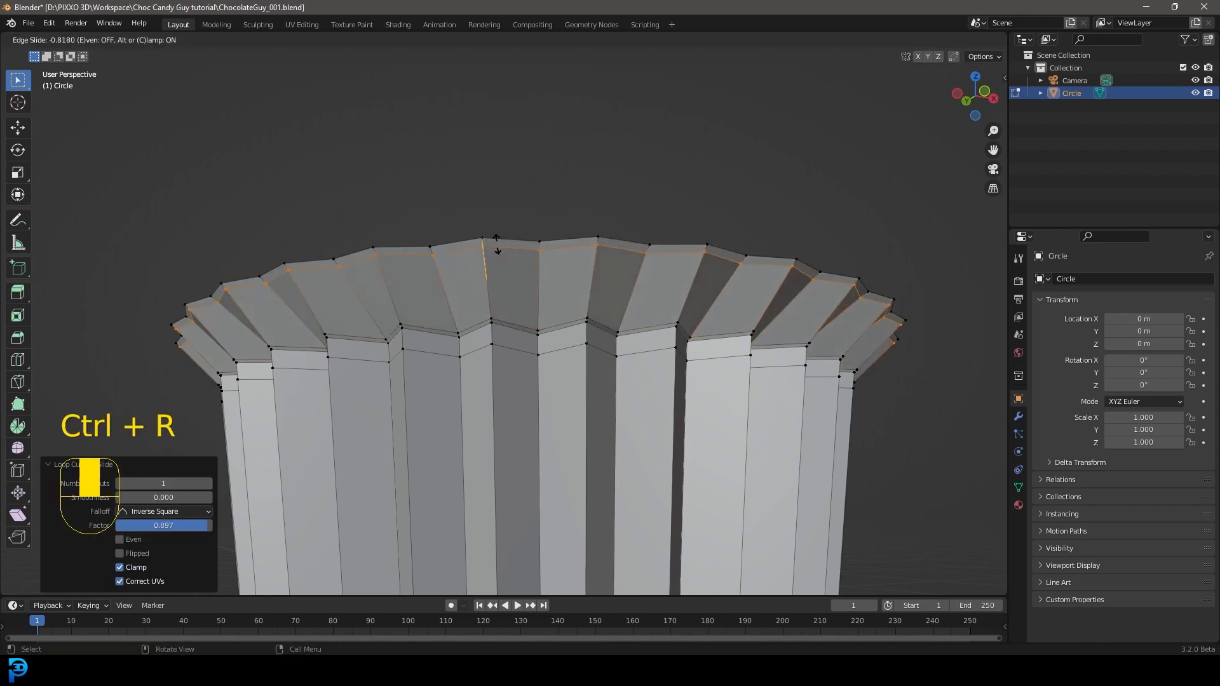
left_click(498, 249)
Step: Return to Object Mode and apply Shade Smooth to the wrapper
scroll(635, 260, "down", 4)
middle_click_drag(651, 261, 611, 284)
scroll(461, 254, "up", 2)
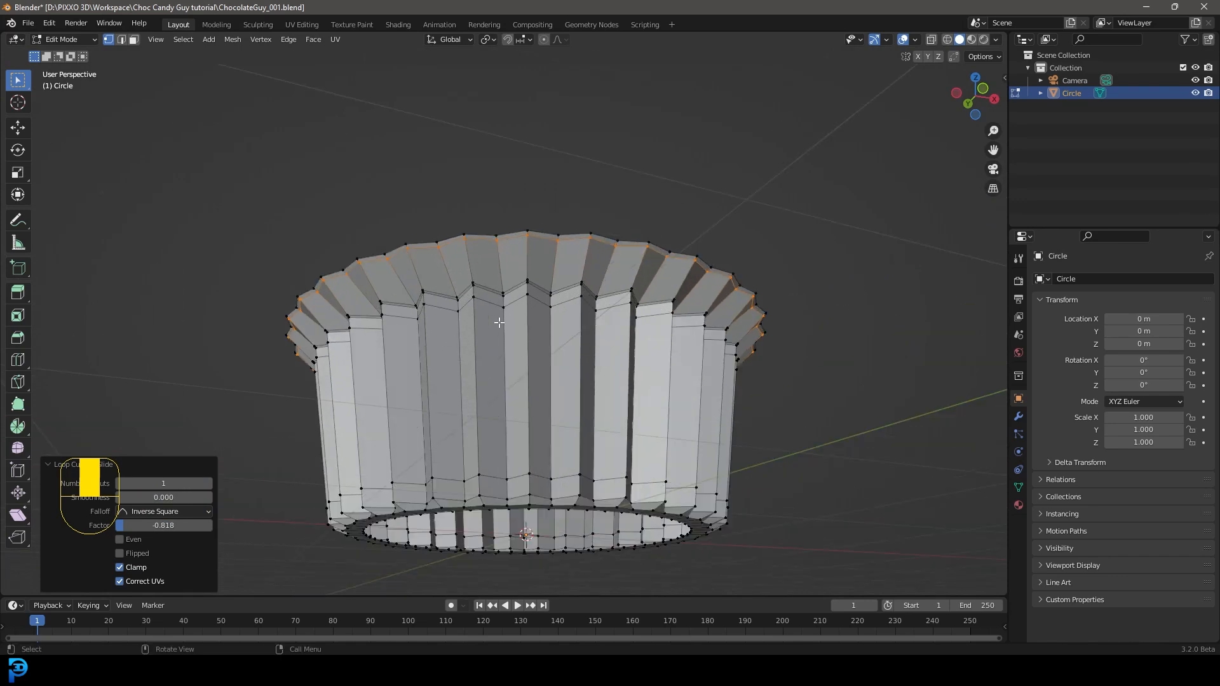
key("Tab")
right_click(551, 256)
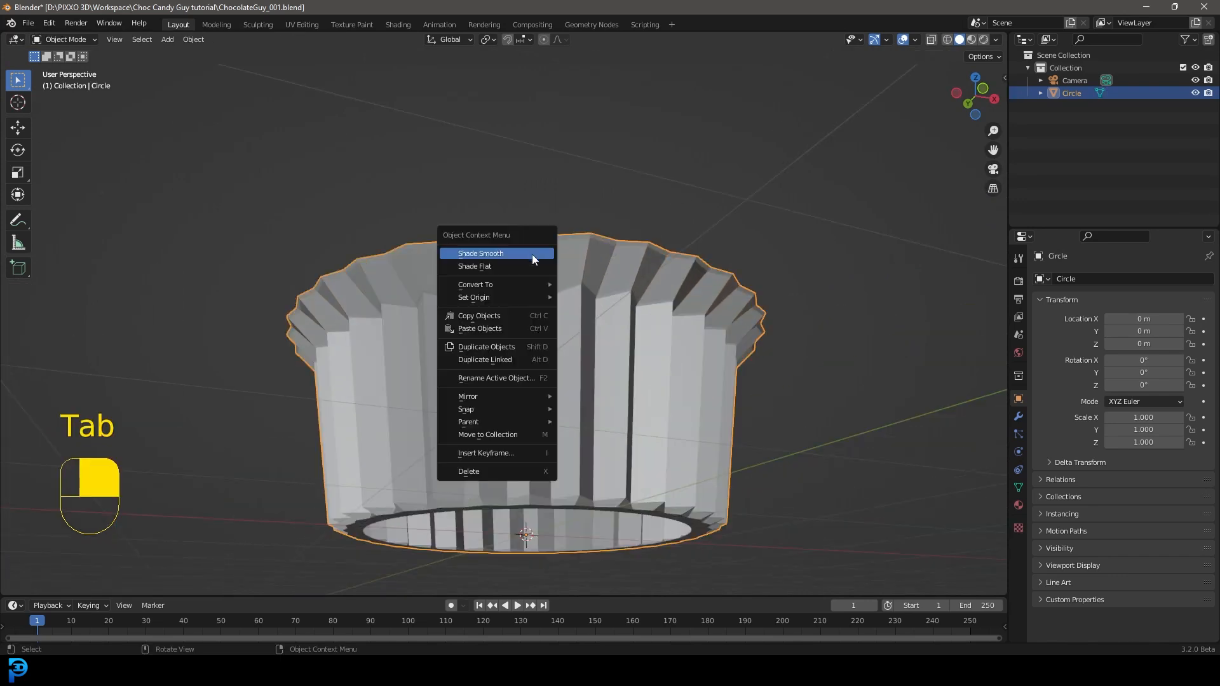
left_click(479, 255)
Step: Add a Bevel modifier with a 36° angle limit to the wrapper, followed by a Subdivision Surface modifier
middle_click_drag(754, 281, 642, 309)
left_click(1018, 416)
left_click(1127, 280)
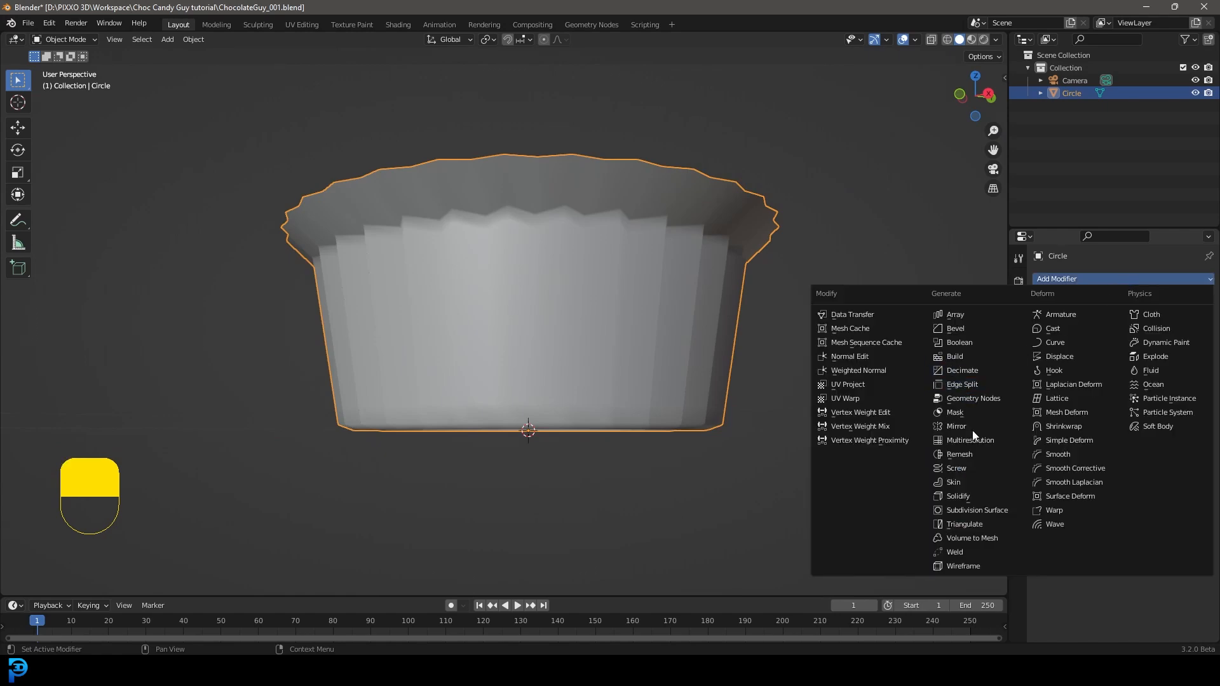
left_click(993, 329)
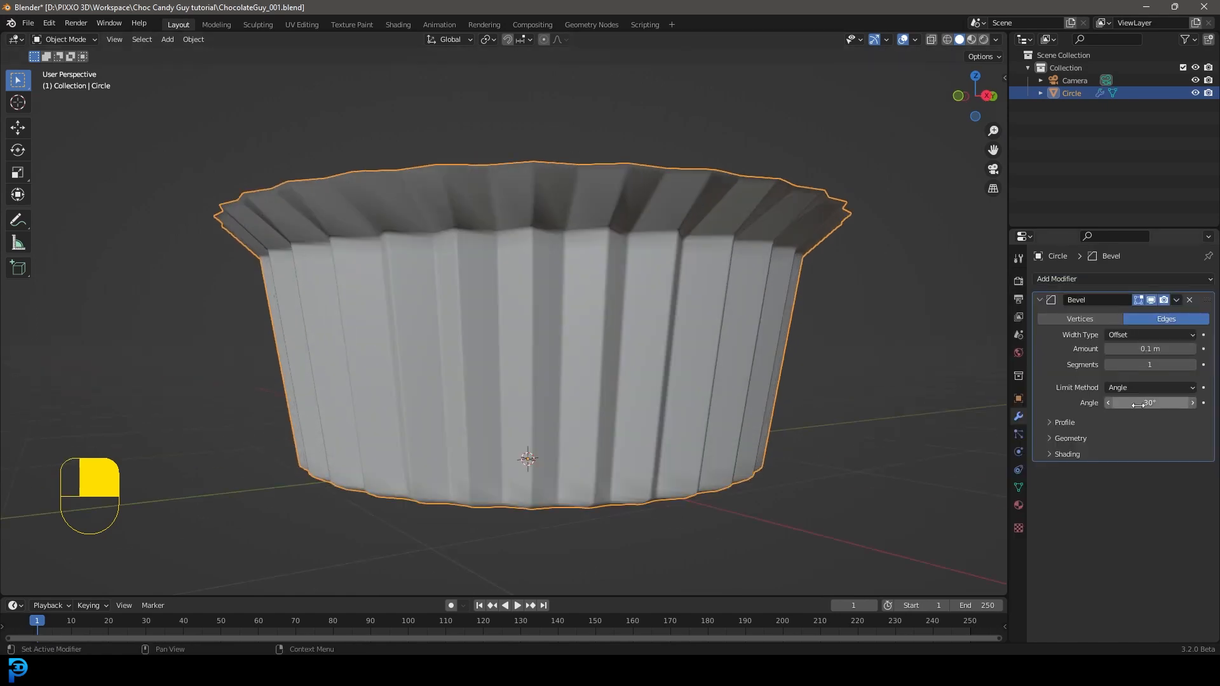
left_click_drag(1139, 404, 1151, 404)
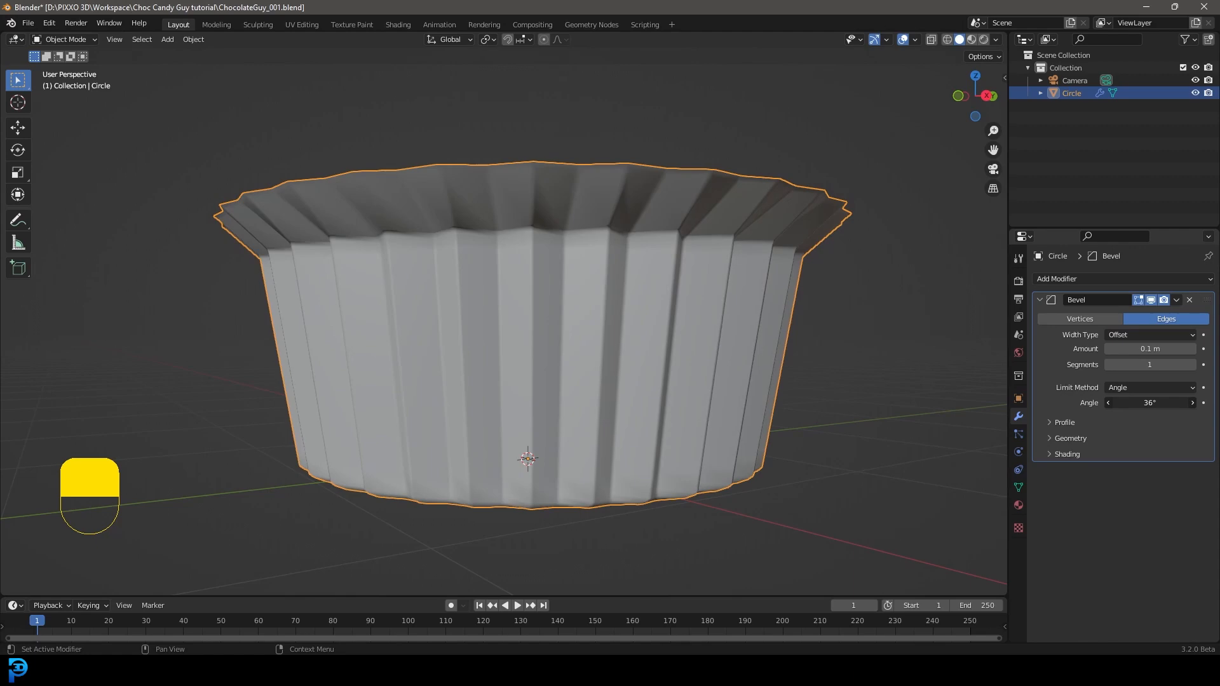
left_click(1094, 281)
left_click(985, 512)
Step: In Edit Mode, extrude the base's inner edge loop inward at 0.051 scale to nearly close the wrapper's bottom
scroll(703, 409, "down", 3)
mouse_move(702, 409)
middle_mouse_down()
mouse_move(710, 301)
mouse_move(718, 396)
mouse_move(699, 451)
mouse_move(695, 411)
middle_mouse_up()
scroll(601, 422, "up", 3)
middle_click_drag(600, 424, 703, 212)
key("Tab")
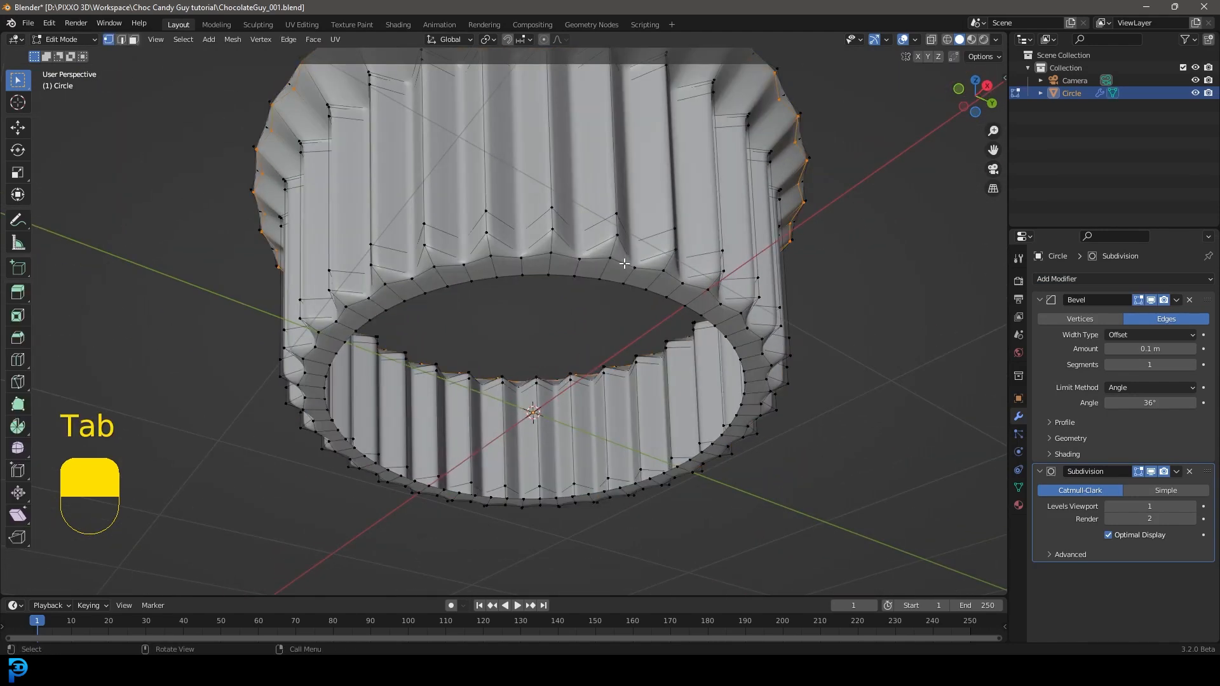
key("alt+a")
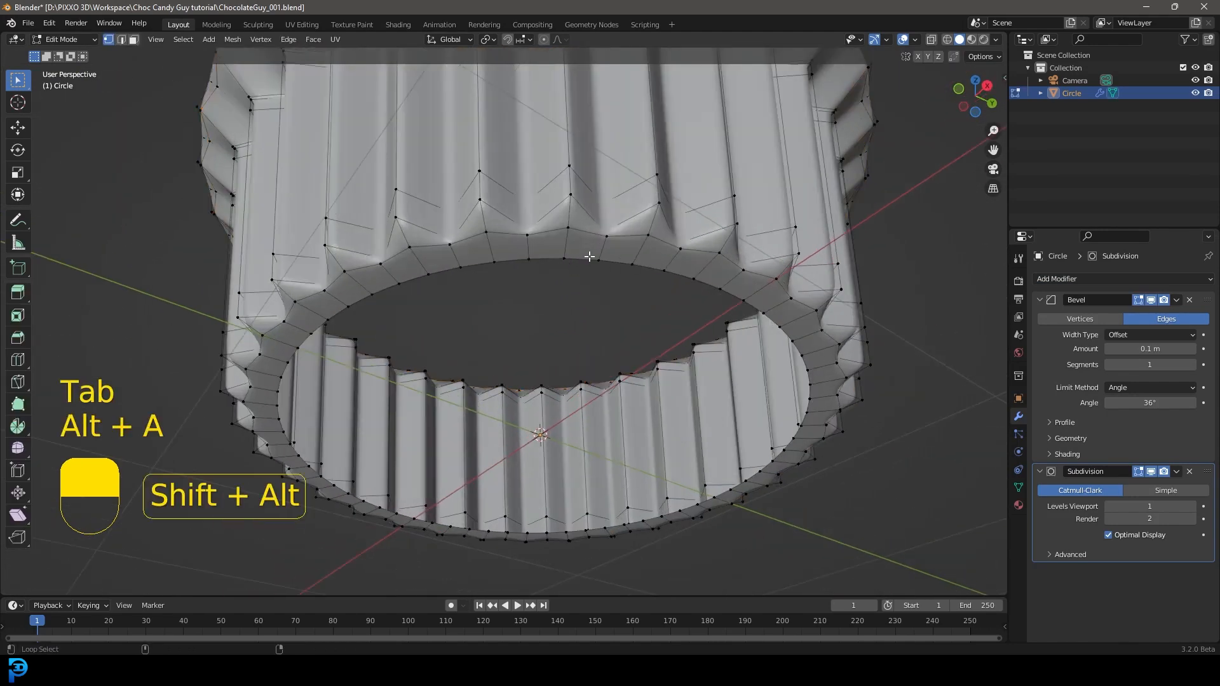
left_click(590, 256, "alt+shift")
key("e")
key("s")
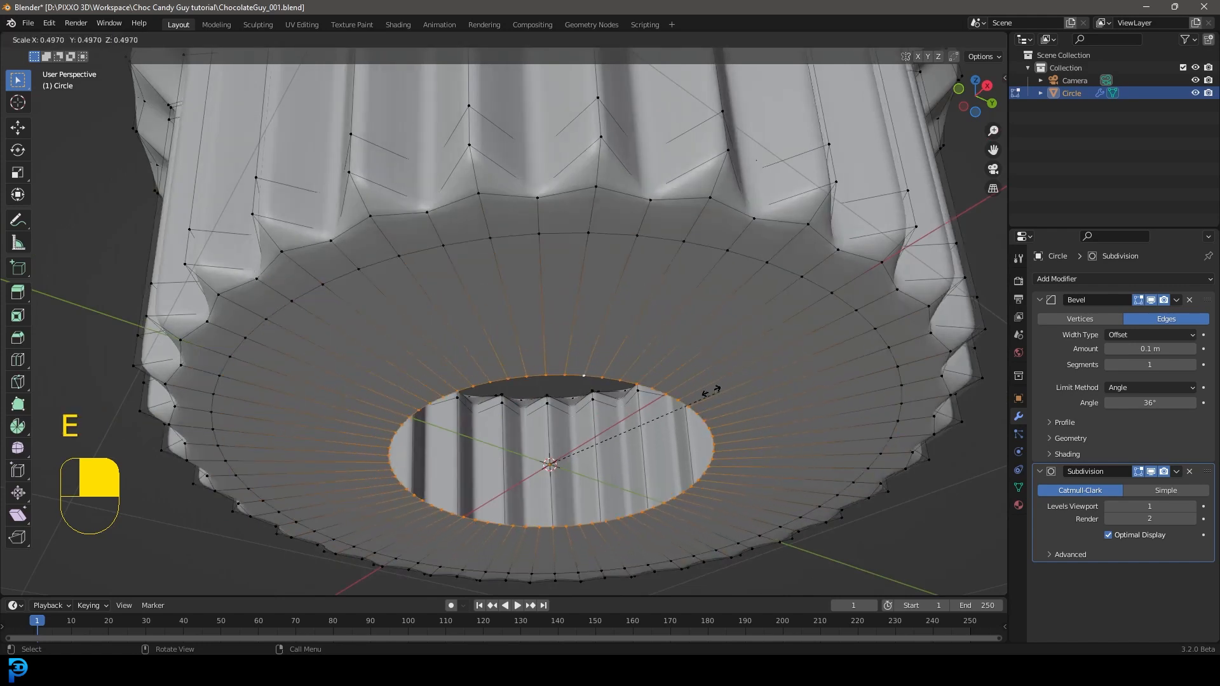
left_click(565, 463)
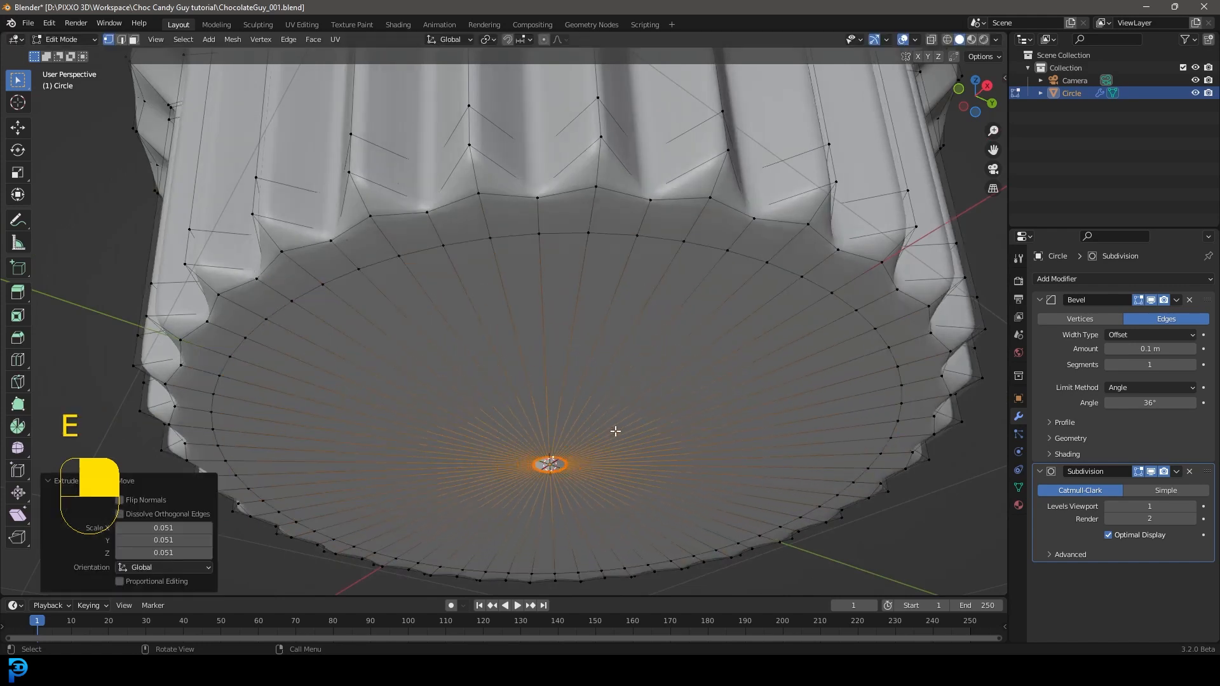
Step: Fill the small remaining hole at the centre of the wrapper's base and return to Object Mode
key("f")
scroll(696, 335, "down", 5)
middle_click_drag(697, 335, 731, 273)
scroll(731, 273, "down", 3)
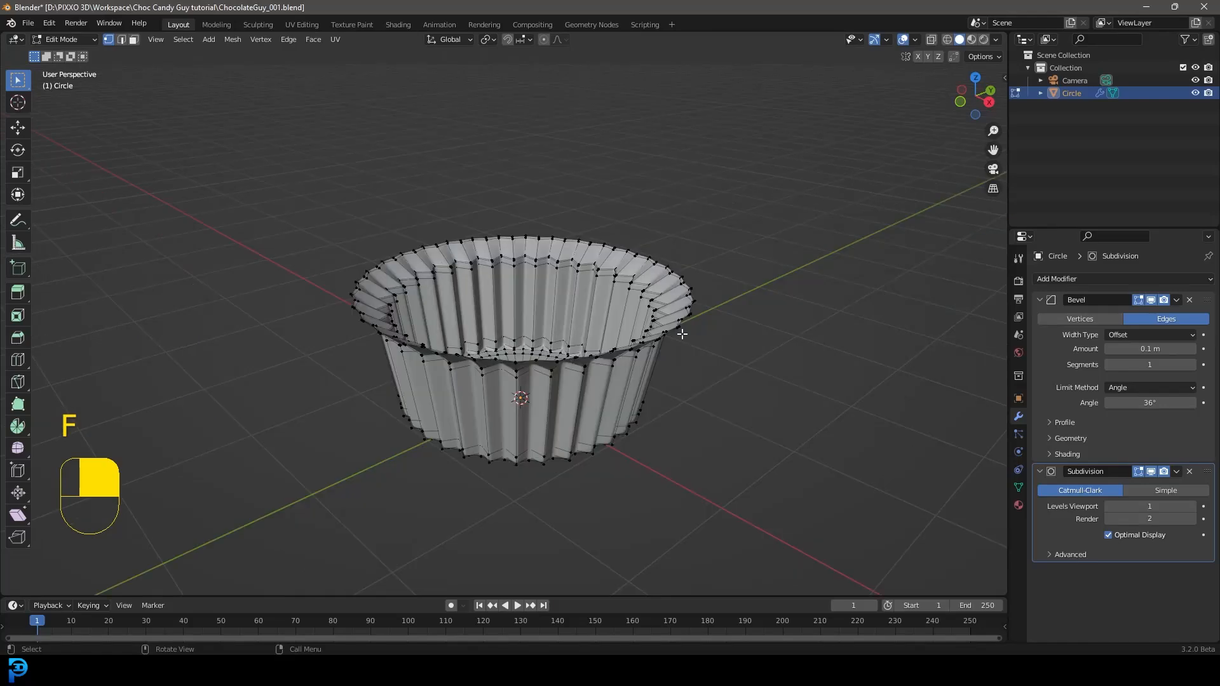
key("Tab")
scroll(750, 344, "up", 2)
middle_click_drag(661, 405, 618, 436)
scroll(634, 333, "down", 3)
middle_click_drag(531, 325, 642, 345)
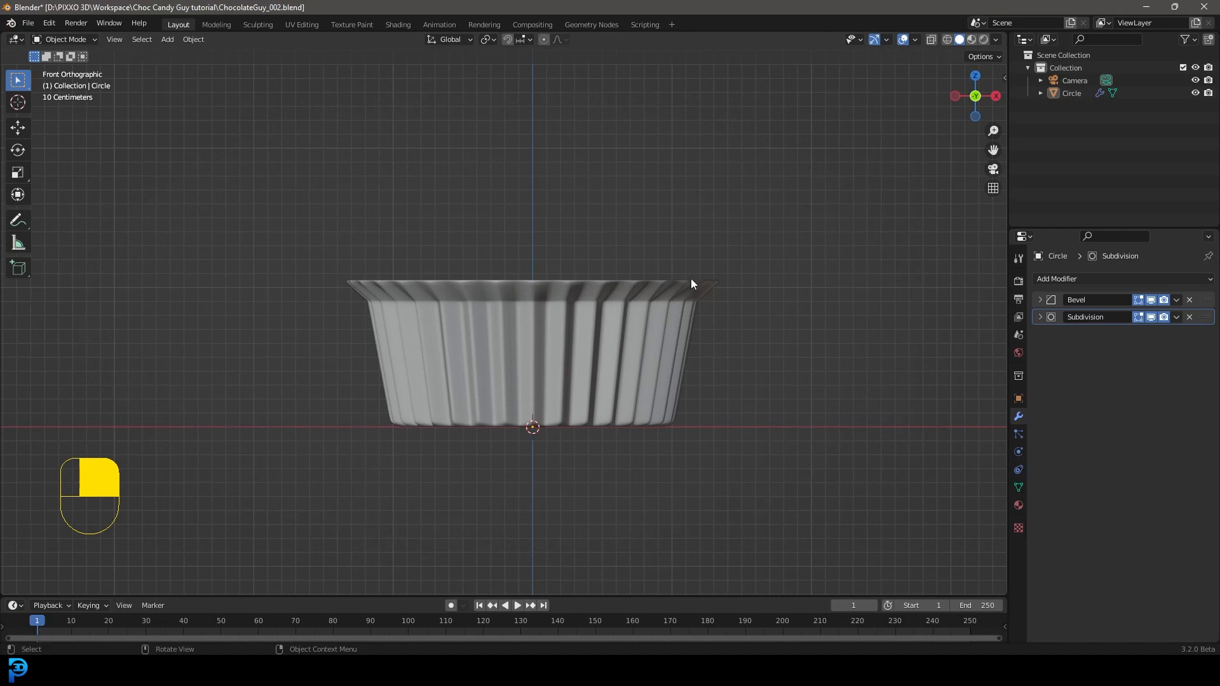
Step: Add a UV sphere with 24 segments and 12 rings at the world origin
key("shift+a")
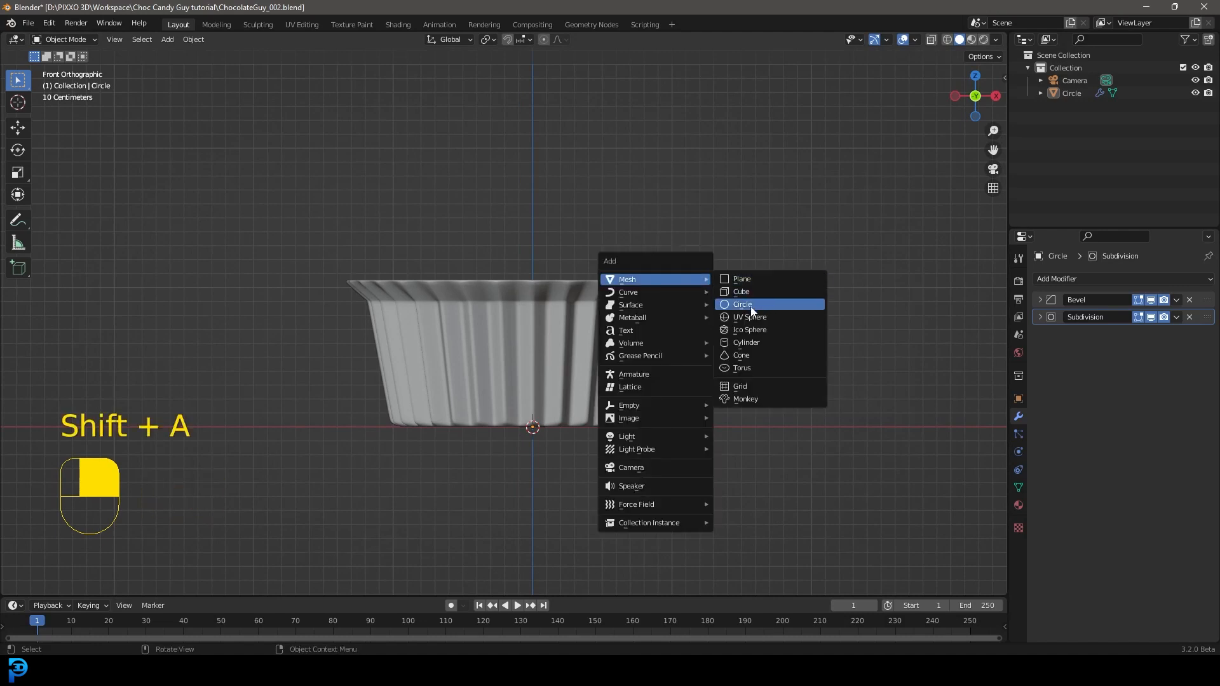
left_click(772, 317)
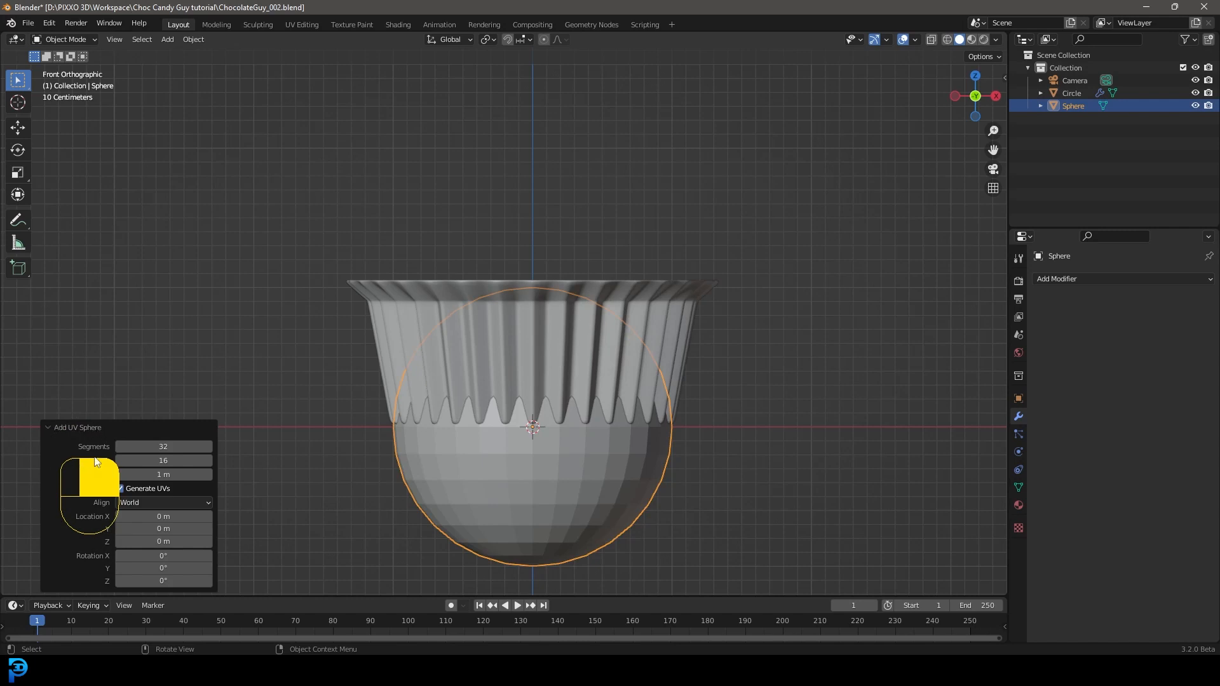
left_click(52, 428)
left_click(52, 586)
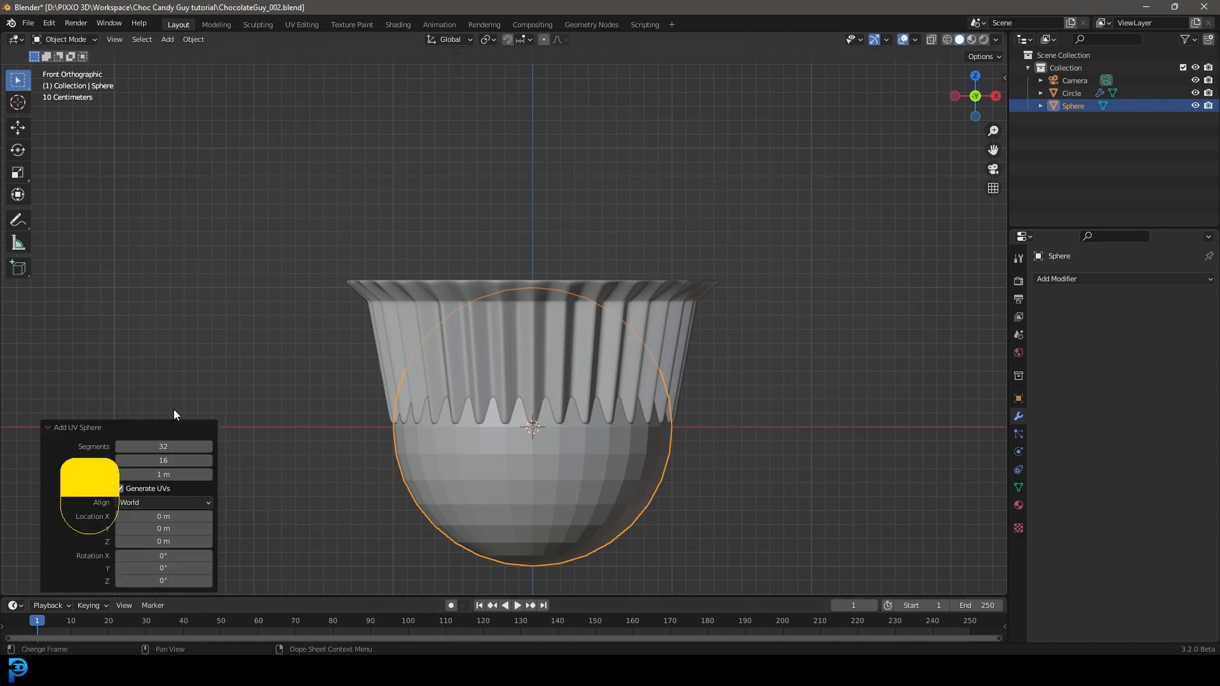
left_click(174, 446)
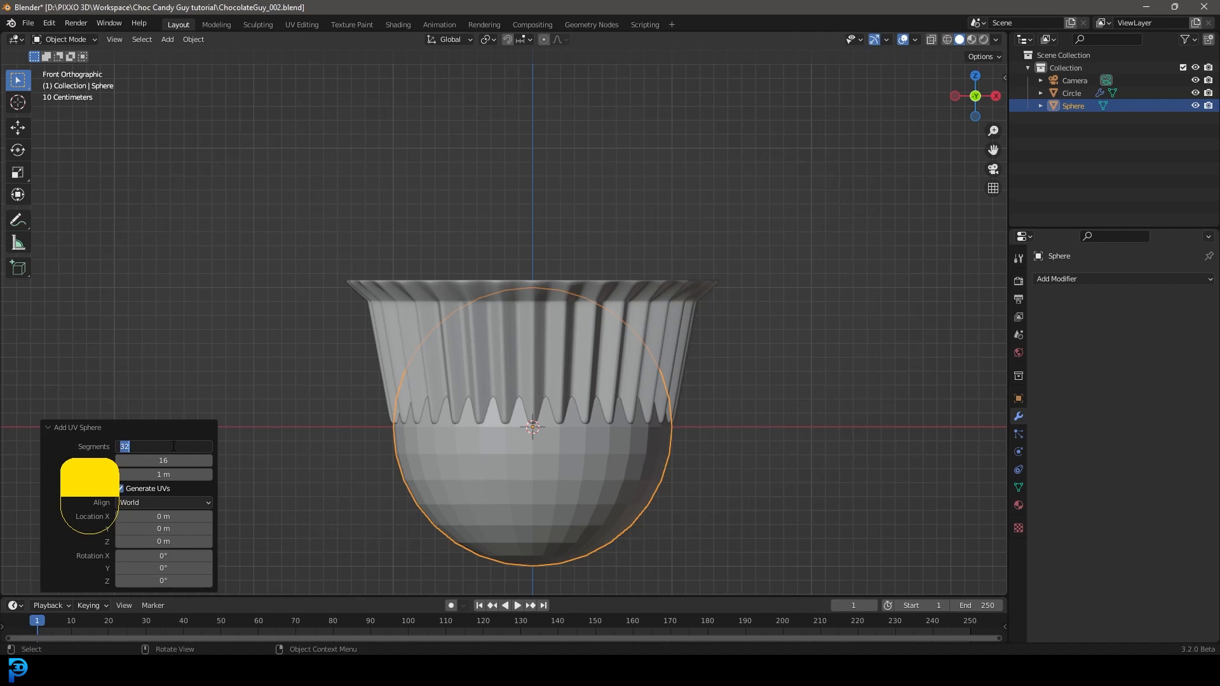
type("24")
key("Return")
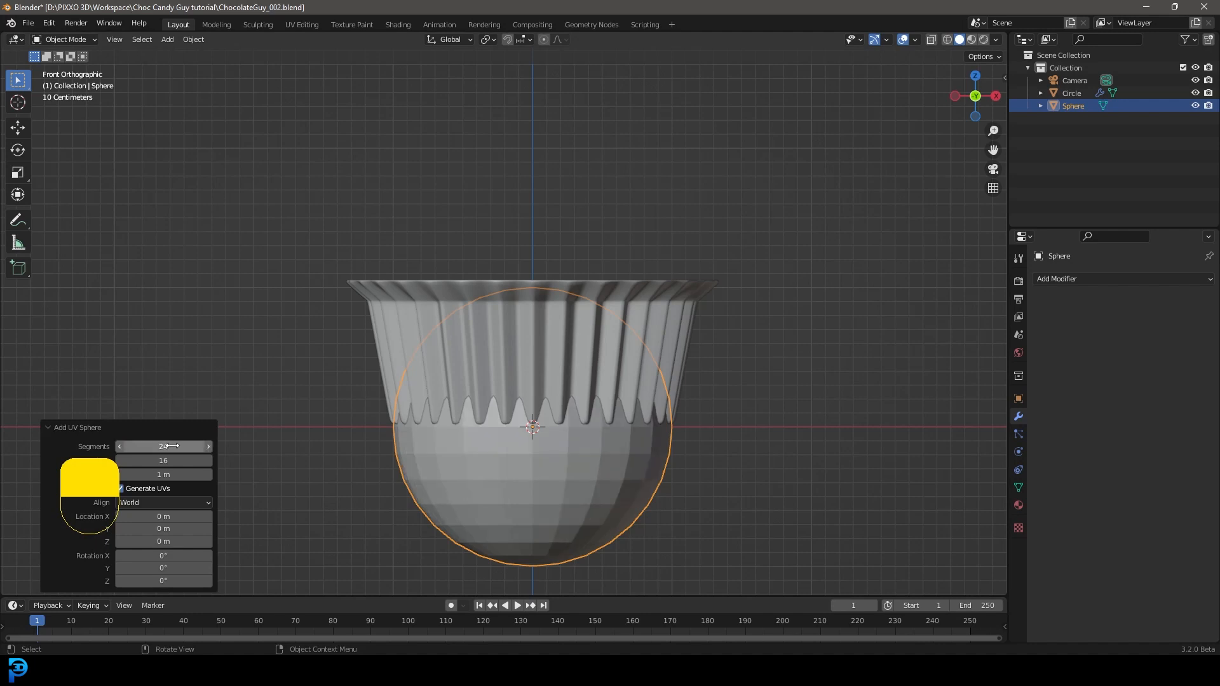
left_click(149, 460)
type("12")
key("Return")
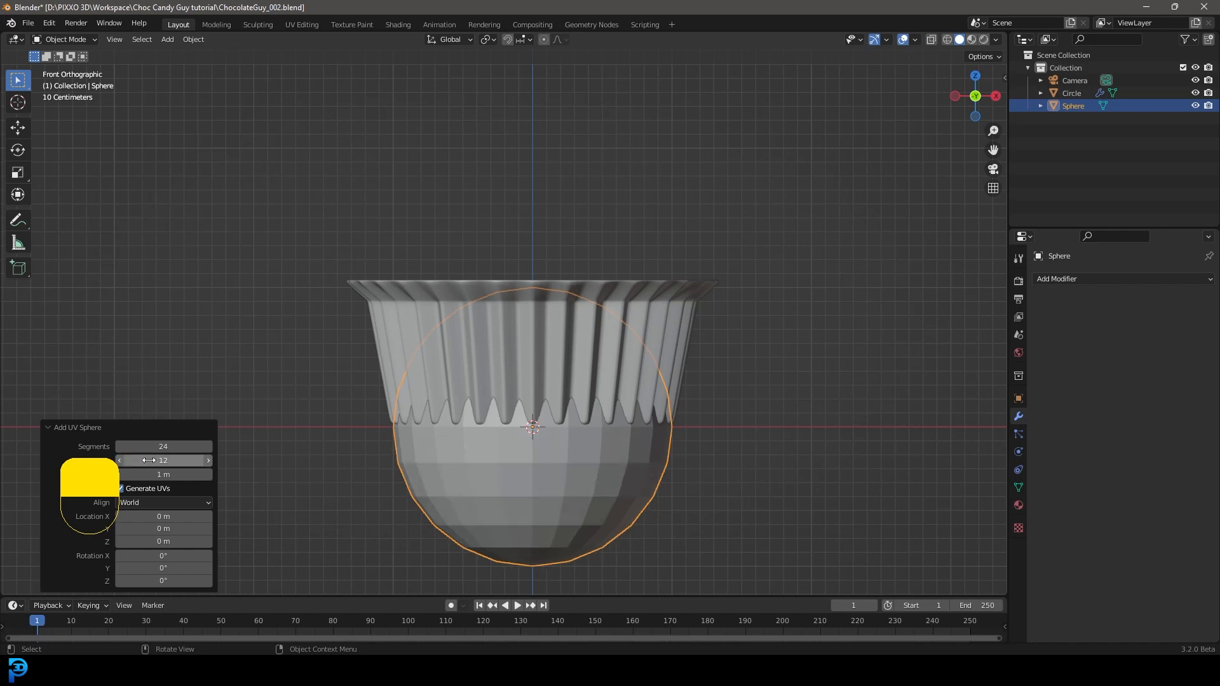
left_click(62, 427)
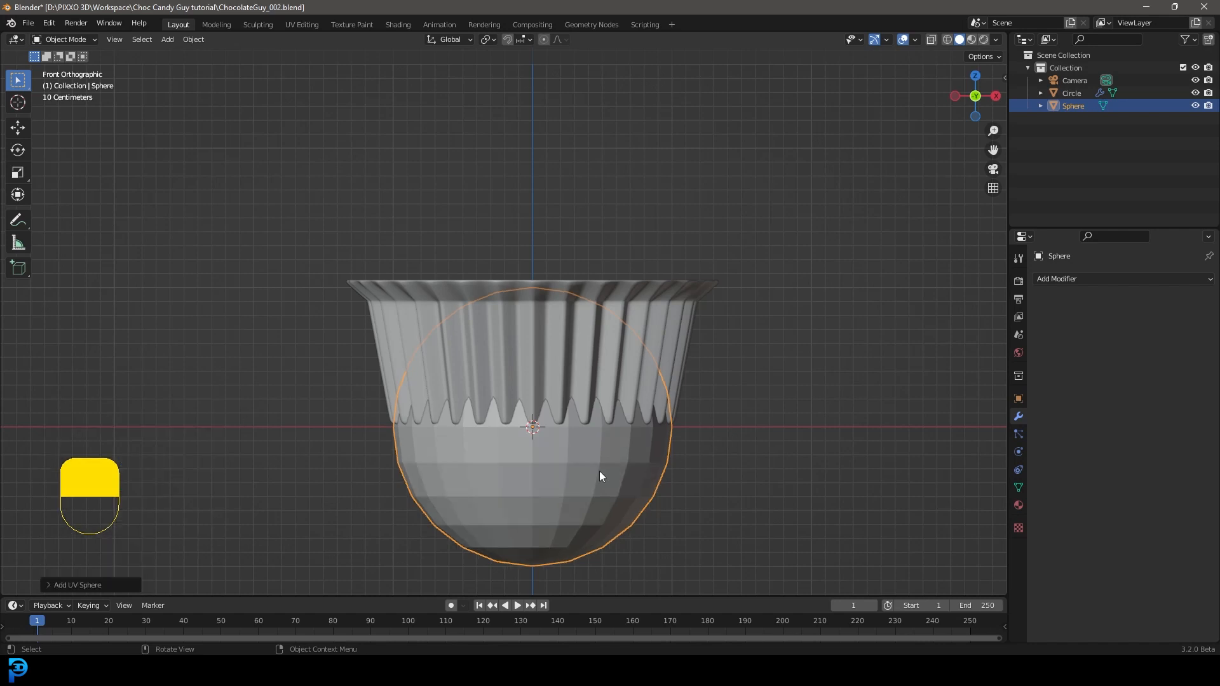
Step: Raise the sphere about 1.2 m along the Z axis so it sits partly above the wrapper
key("g")
key("z")
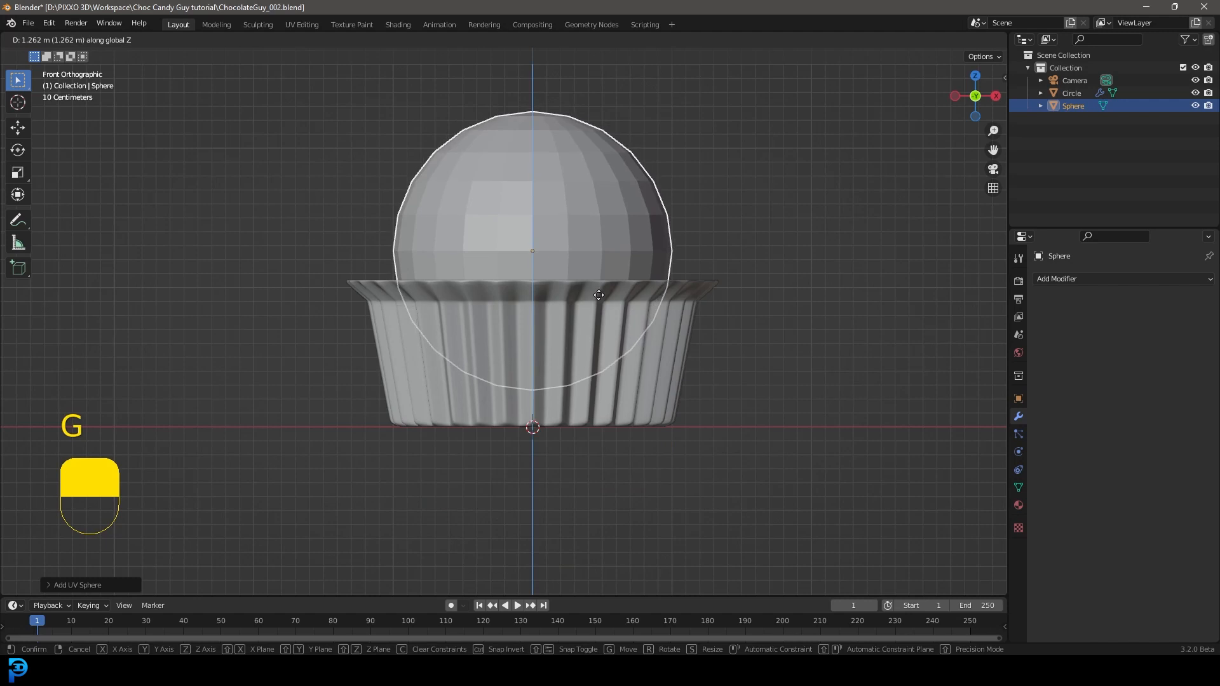
left_click(653, 279)
Step: In Edit Mode with wireframe shading, select the sphere's lowest vertices and scale them to about 1.153 using proportional editing
key("Tab")
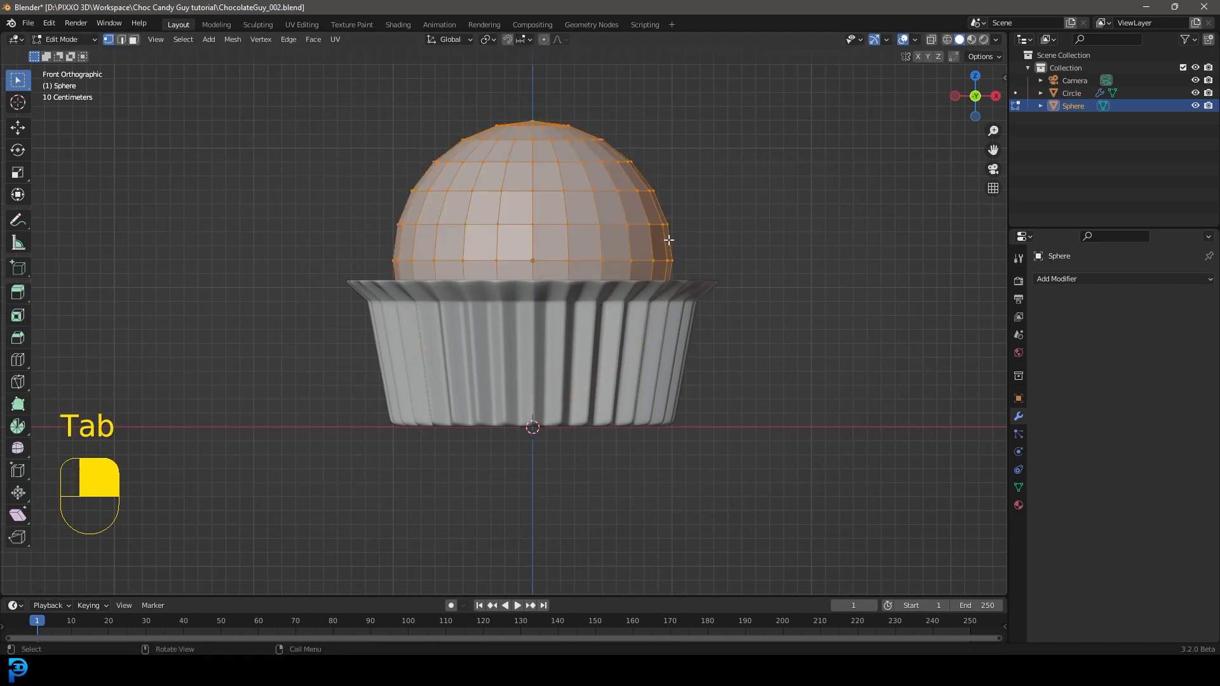
key("z")
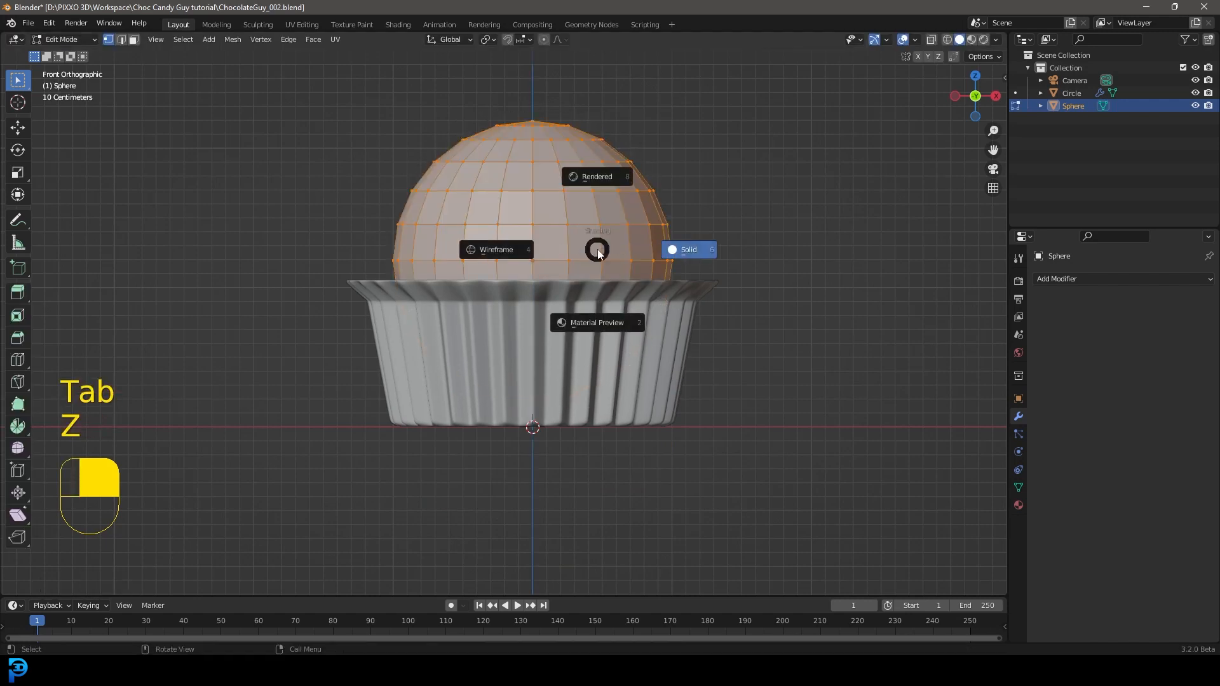
left_click(486, 251)
left_click(544, 39)
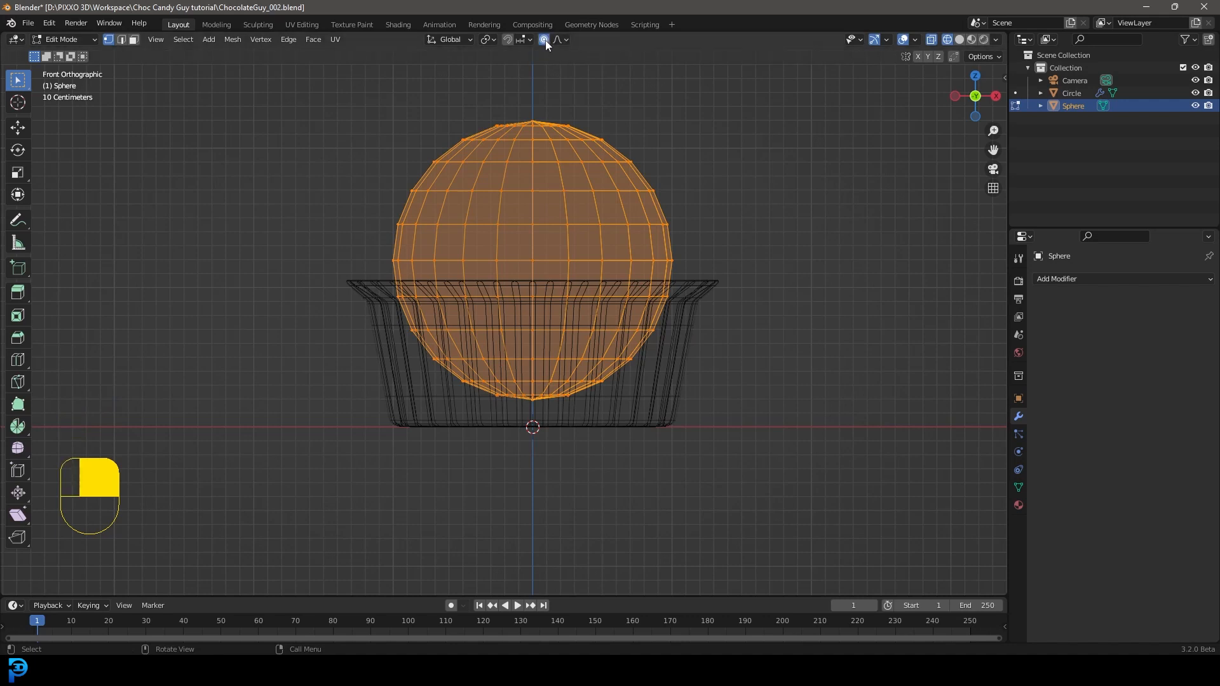
left_click_drag(192, 523, 811, 345)
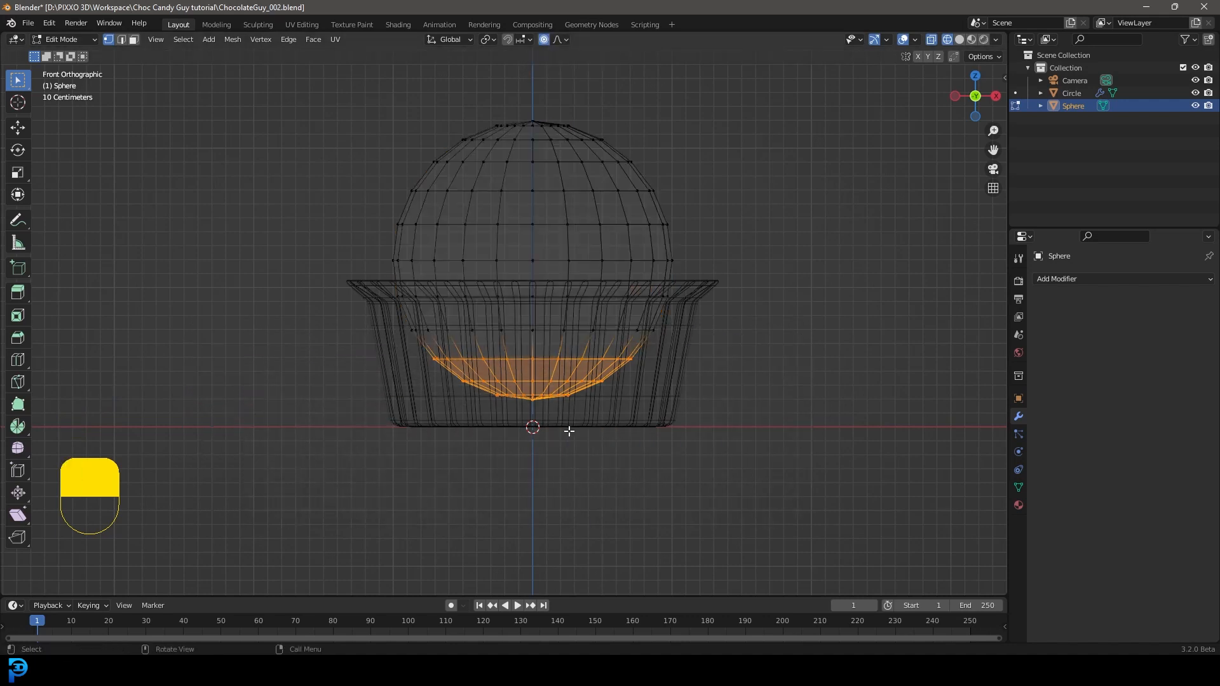
key("s")
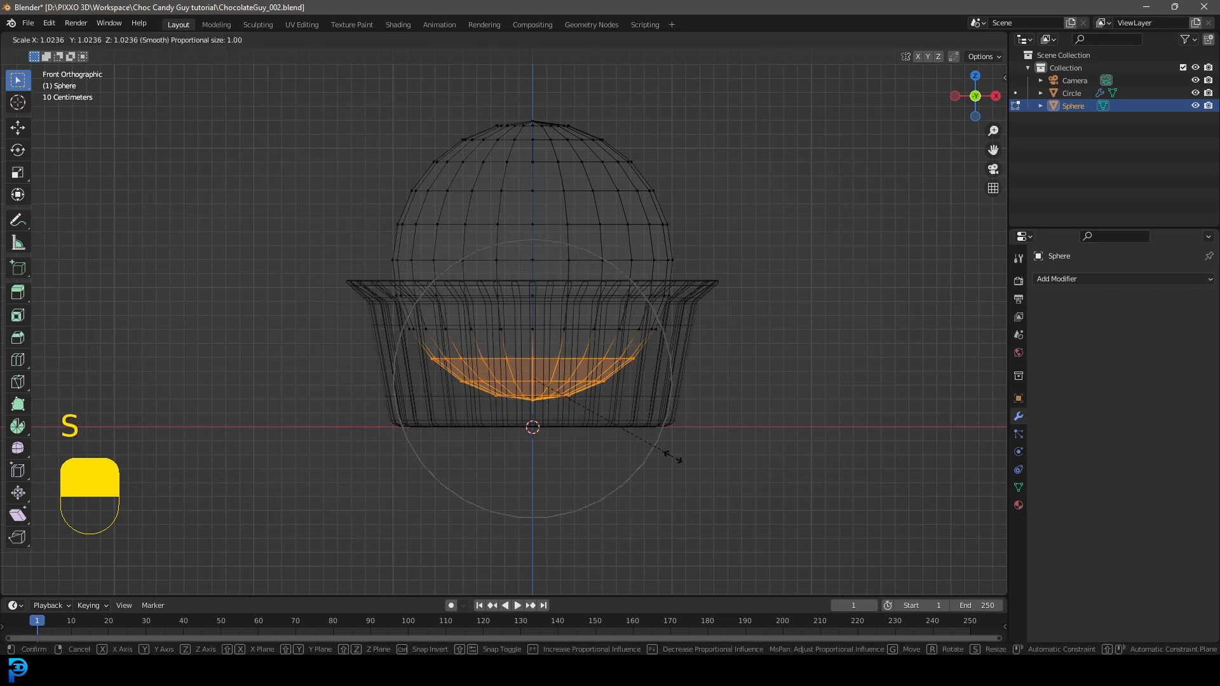
scroll(660, 466, "up", 1)
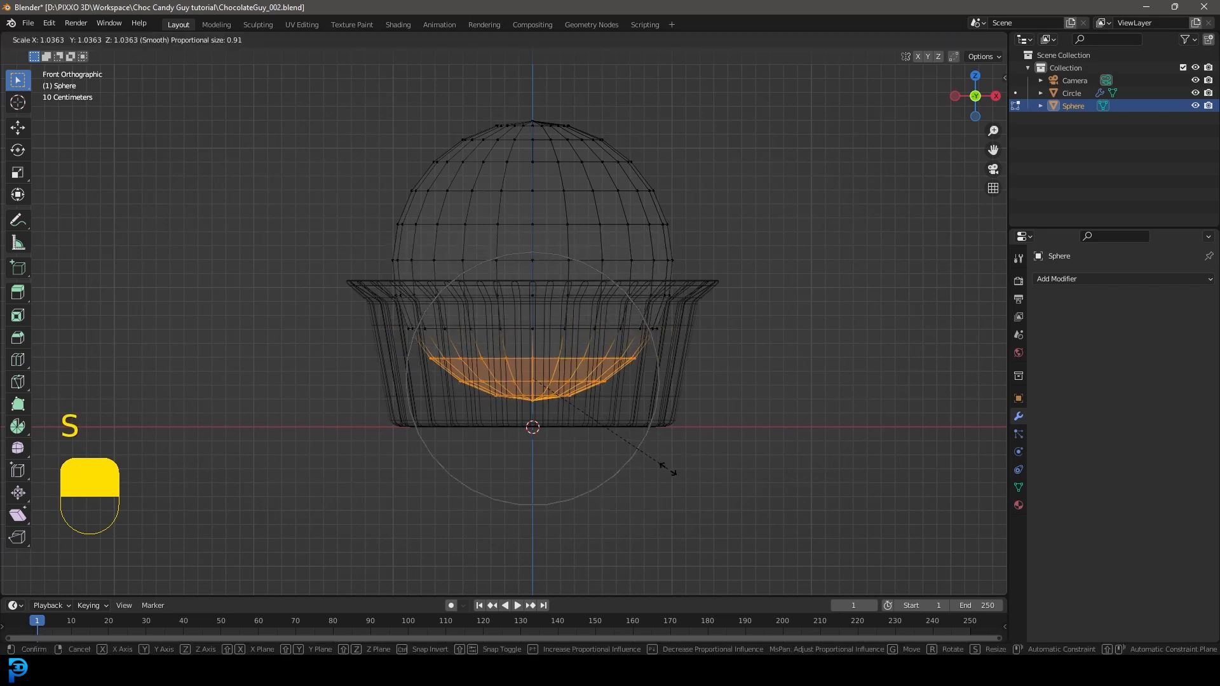
scroll(711, 502, "down", 7)
scroll(712, 502, "up", 11)
scroll(712, 503, "down", 4)
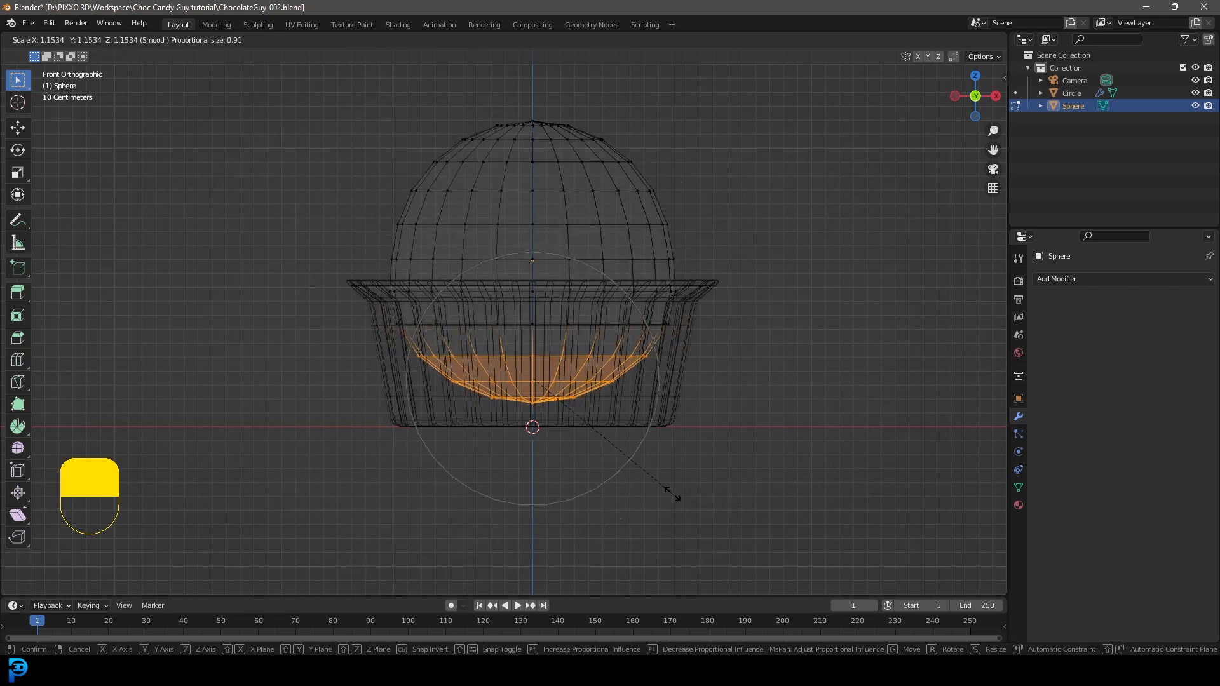
left_click(673, 494)
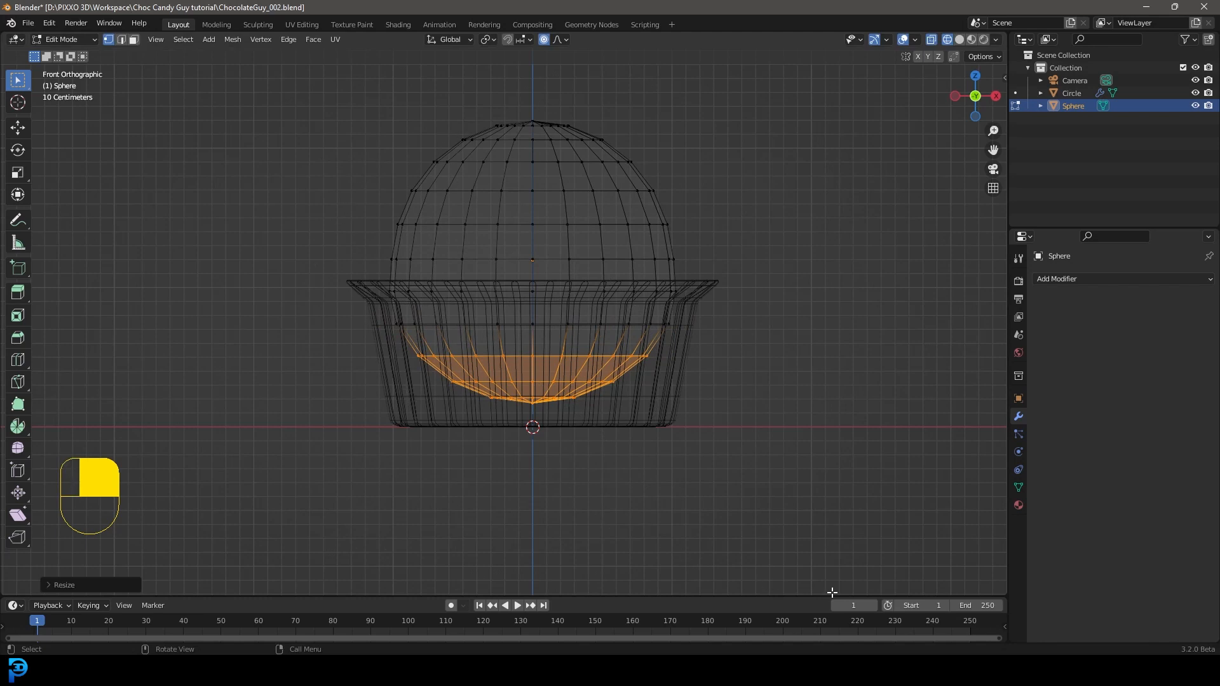
Step: Flatten the sphere's bottom vertices along Z and move them upward with a proportional size of 1.331 m
key("s")
key("z")
scroll(637, 465, "down", 3)
left_click(646, 465)
key("g")
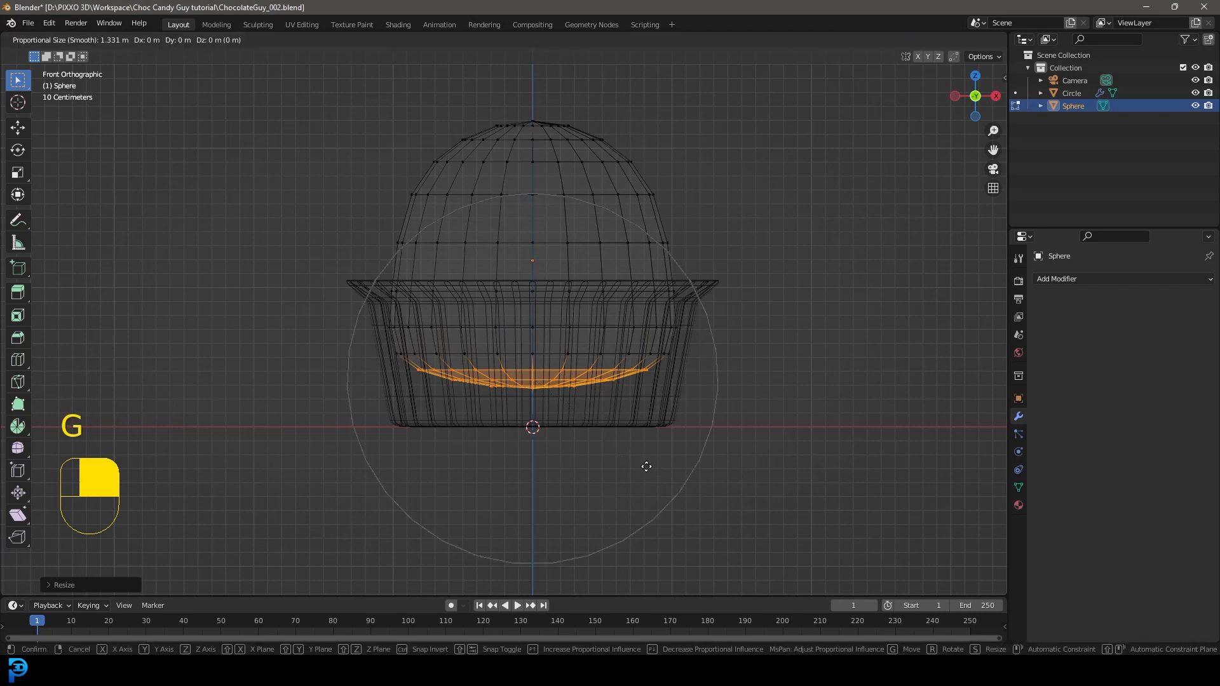
left_click(642, 426)
Step: Select the entire sphere mesh and lower it along Z until its flattened bottom rests just above the wrapper's base
key("a")
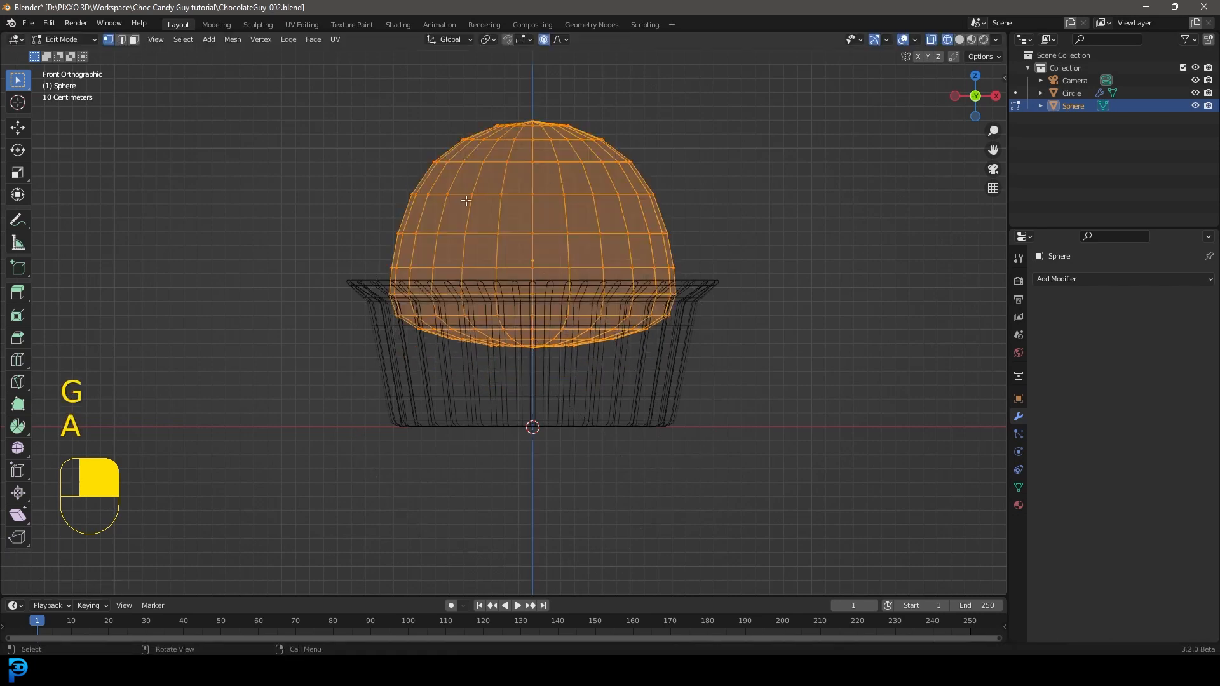
mouse_move(591, 341)
middle_mouse_down()
mouse_move(661, 332)
mouse_move(596, 358)
middle_mouse_up()
key("KP_1")
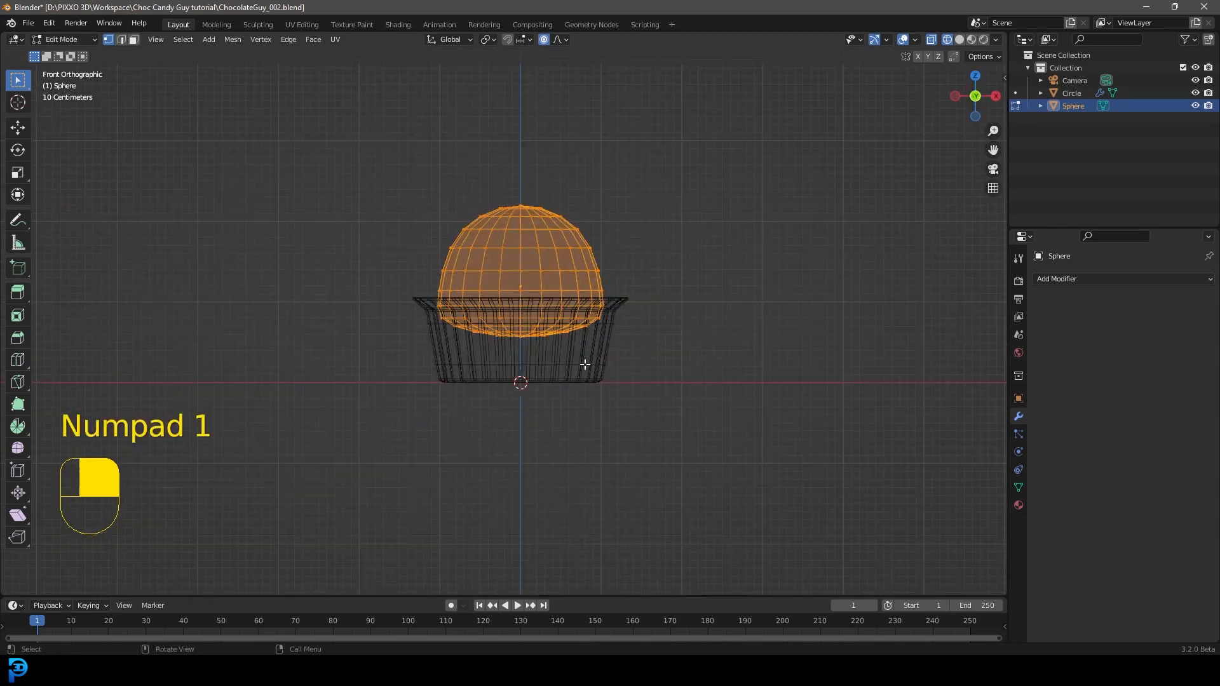
key("g")
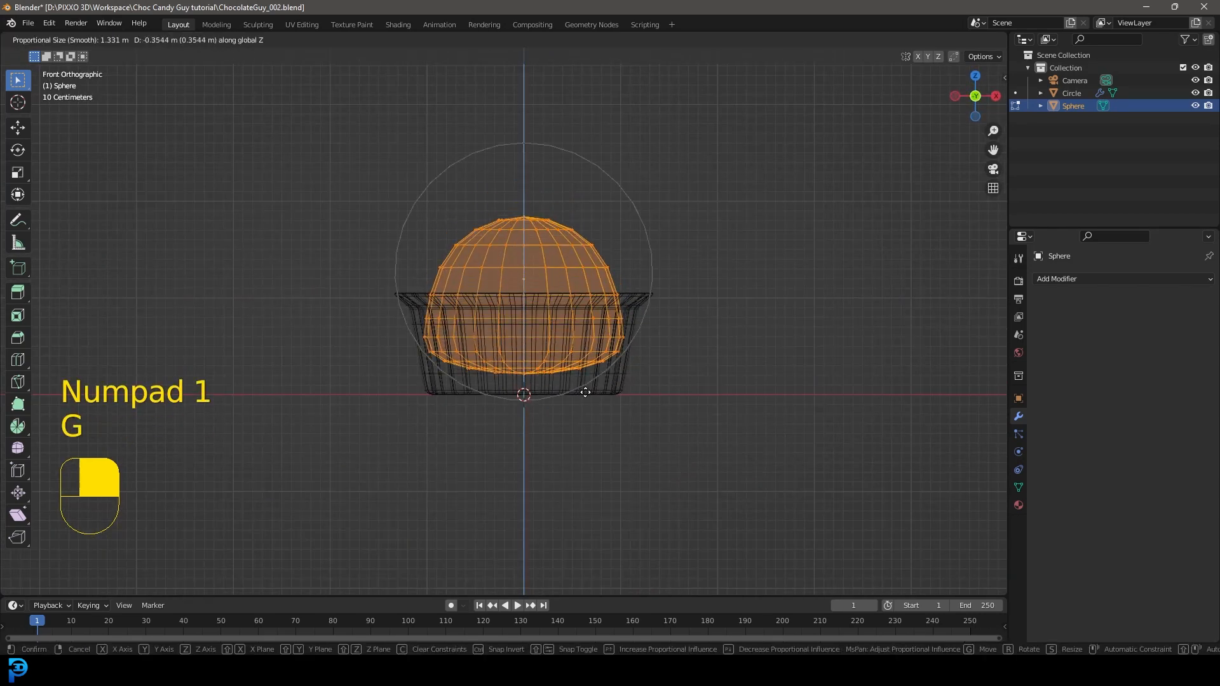
left_click(587, 408)
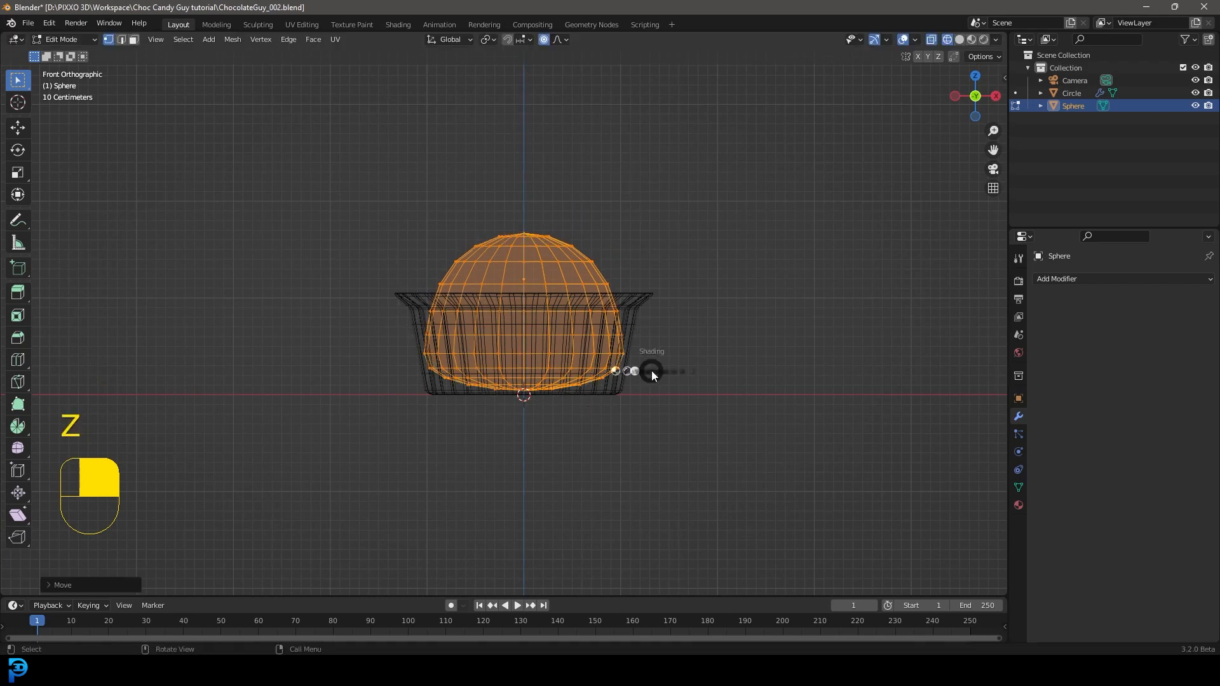
Step: Switch back to solid shading and scale the whole sphere mesh to fit inside the wrapper
key("z")
key("s")
left_click(732, 393)
middle_click_drag(560, 252, 487, 193)
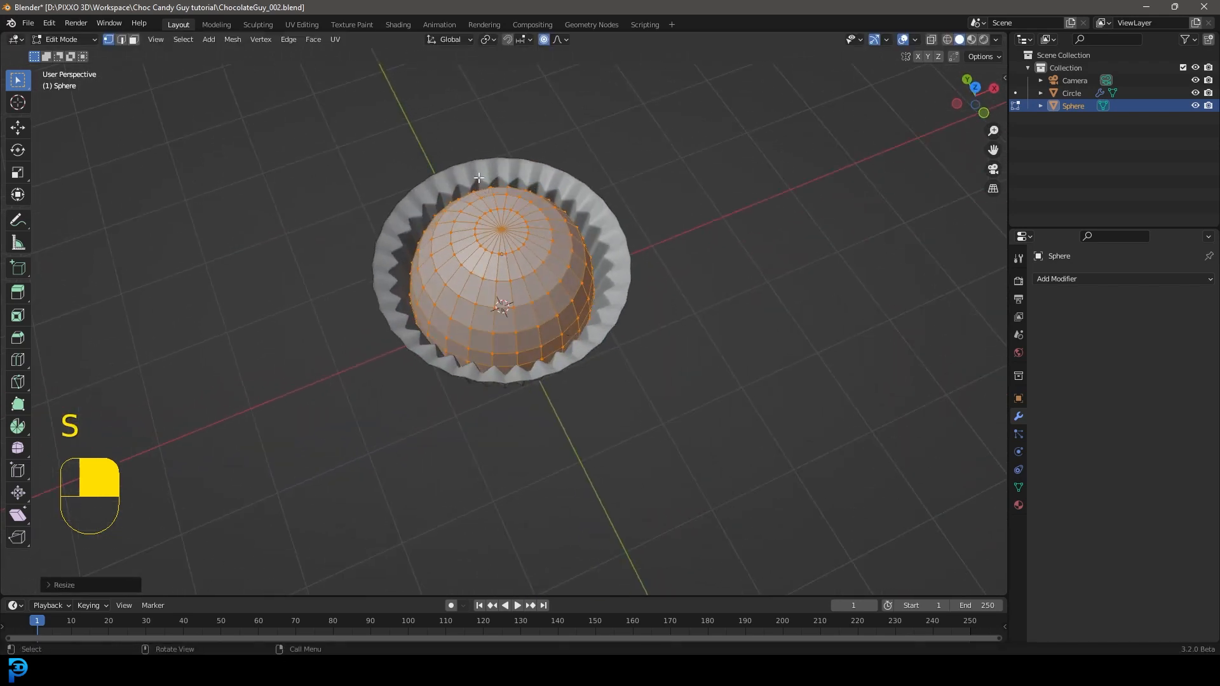
Step: Turn off proportional editing and switch to edge selection with nothing selected
left_click(121, 39)
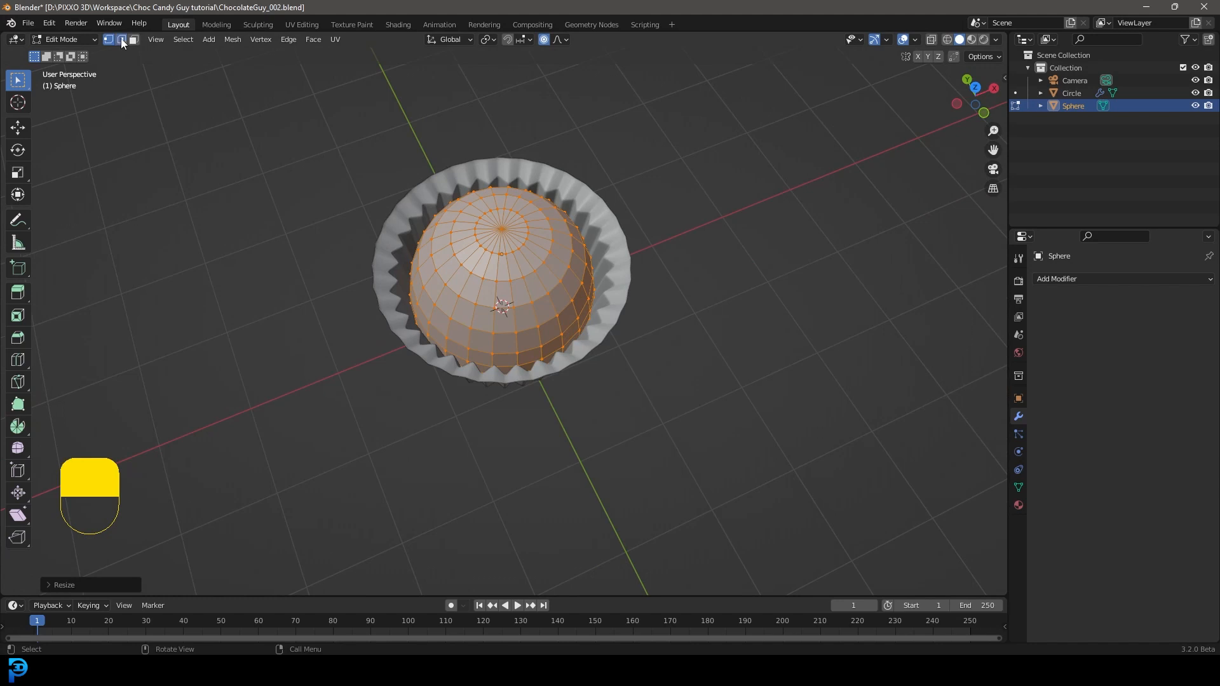
left_click(543, 39)
scroll(545, 141, "up", 2)
key("alt+a")
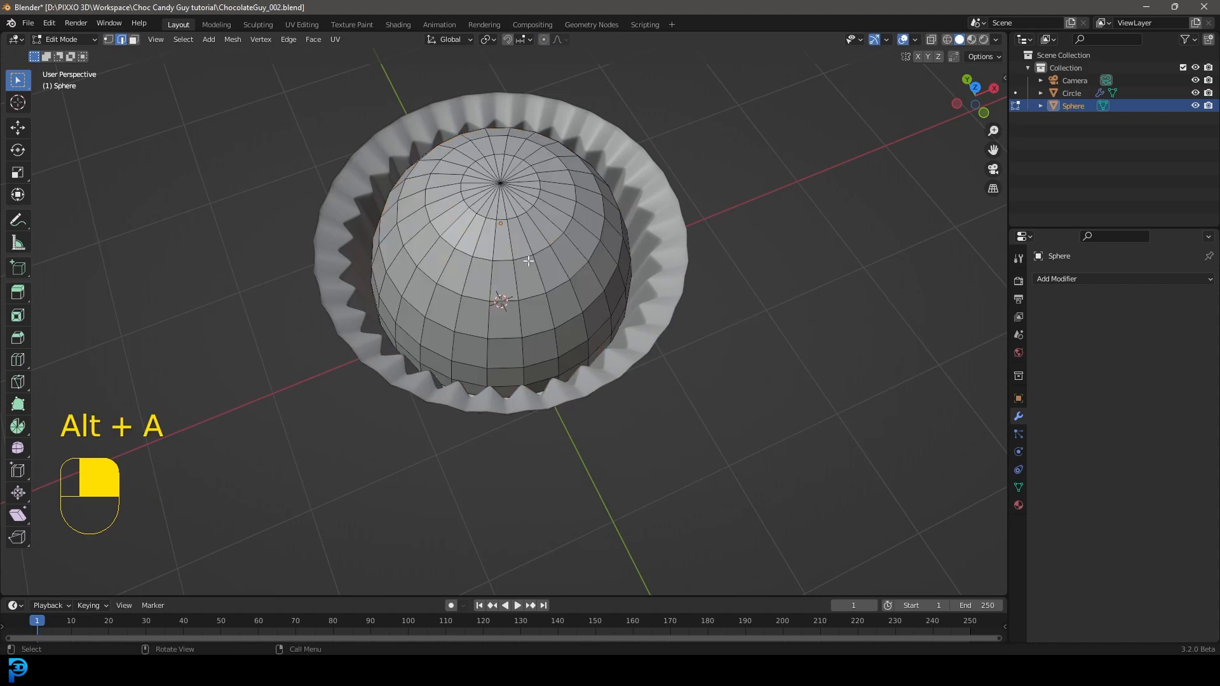
Step: Select every second vertical edge loop all the way around the sphere
scroll(531, 255, "up", 2)
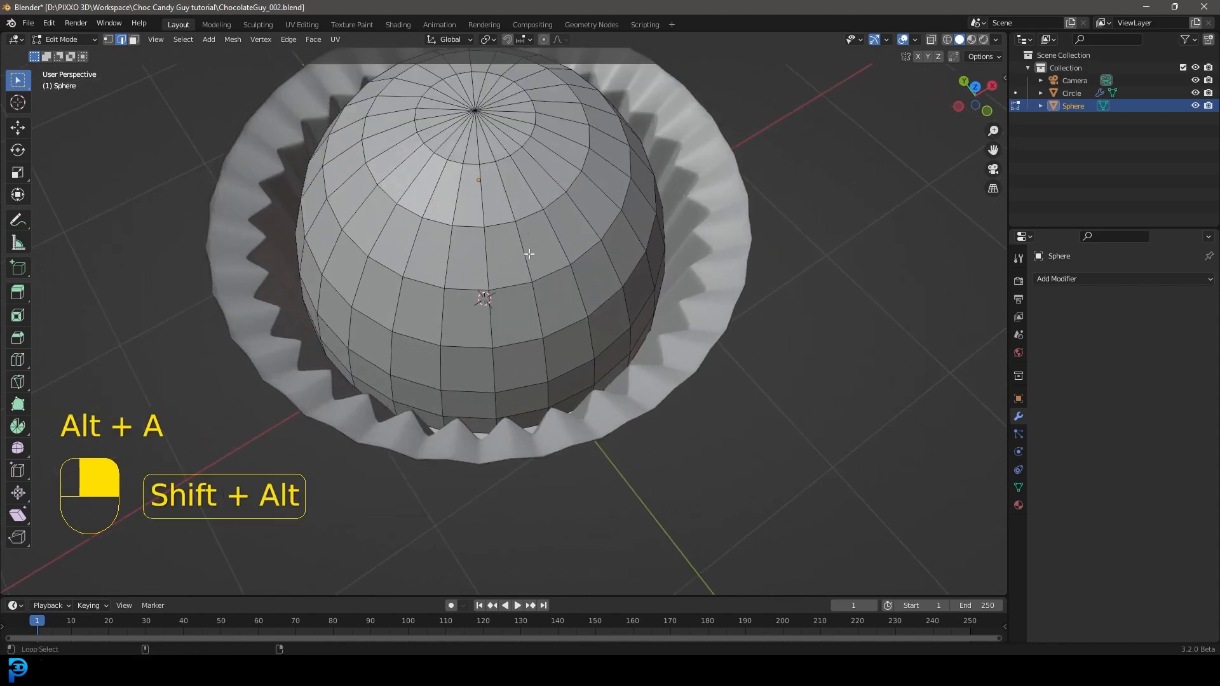
left_click(527, 254, "alt+shift")
left_click(448, 250, "alt+shift")
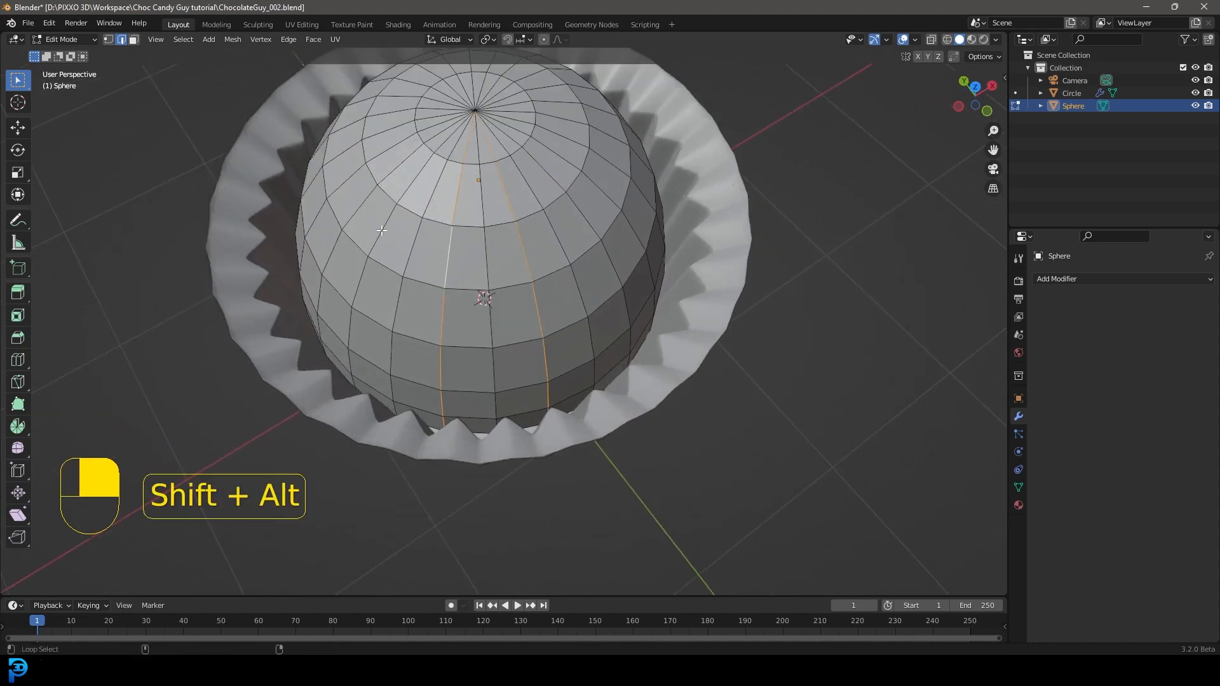
middle_click_drag(381, 231, 517, 254)
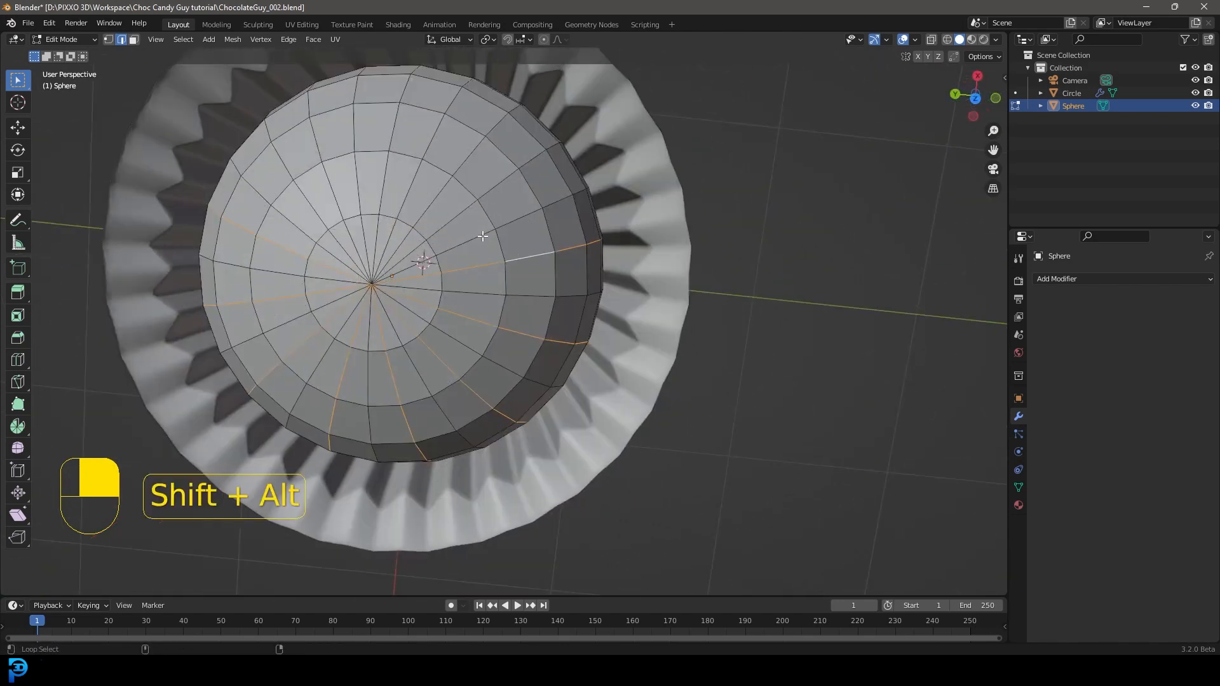
left_click(432, 137, "alt+shift")
left_click(281, 160, "alt+shift")
scroll(474, 254, "down", 3)
middle_click_drag(475, 255, 510, 224)
scroll(501, 254, "up", 3)
middle_click_drag(485, 305, 568, 279)
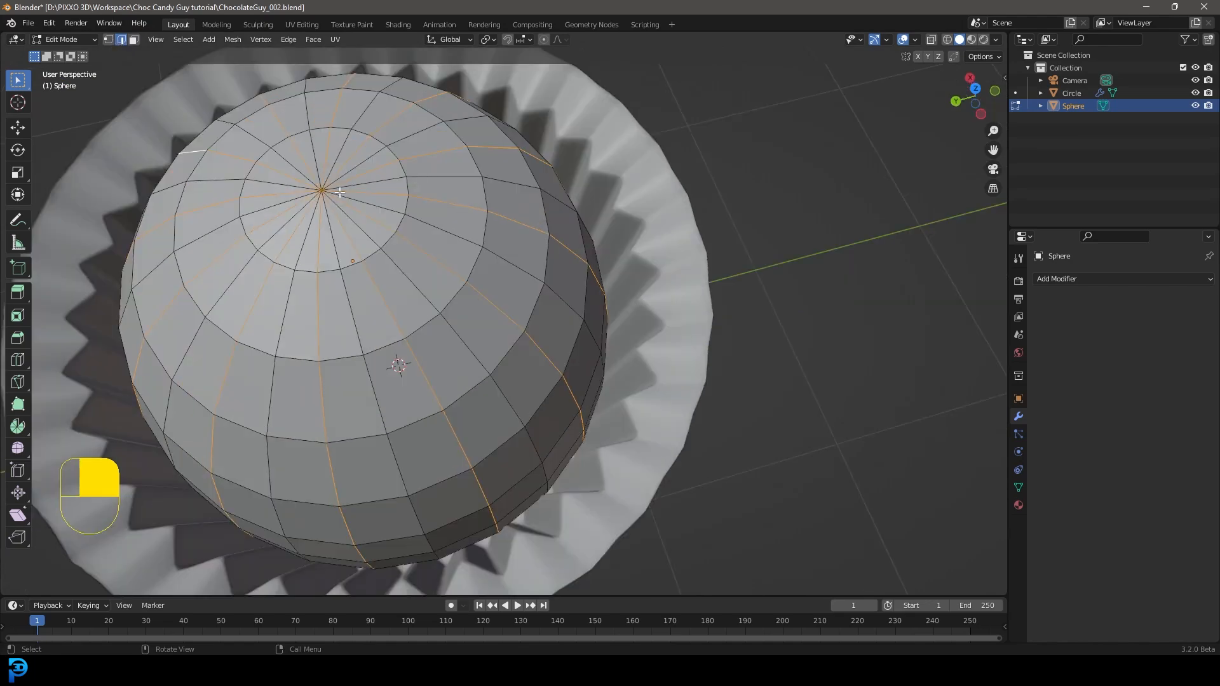
middle_click_drag(340, 192, 440, 214)
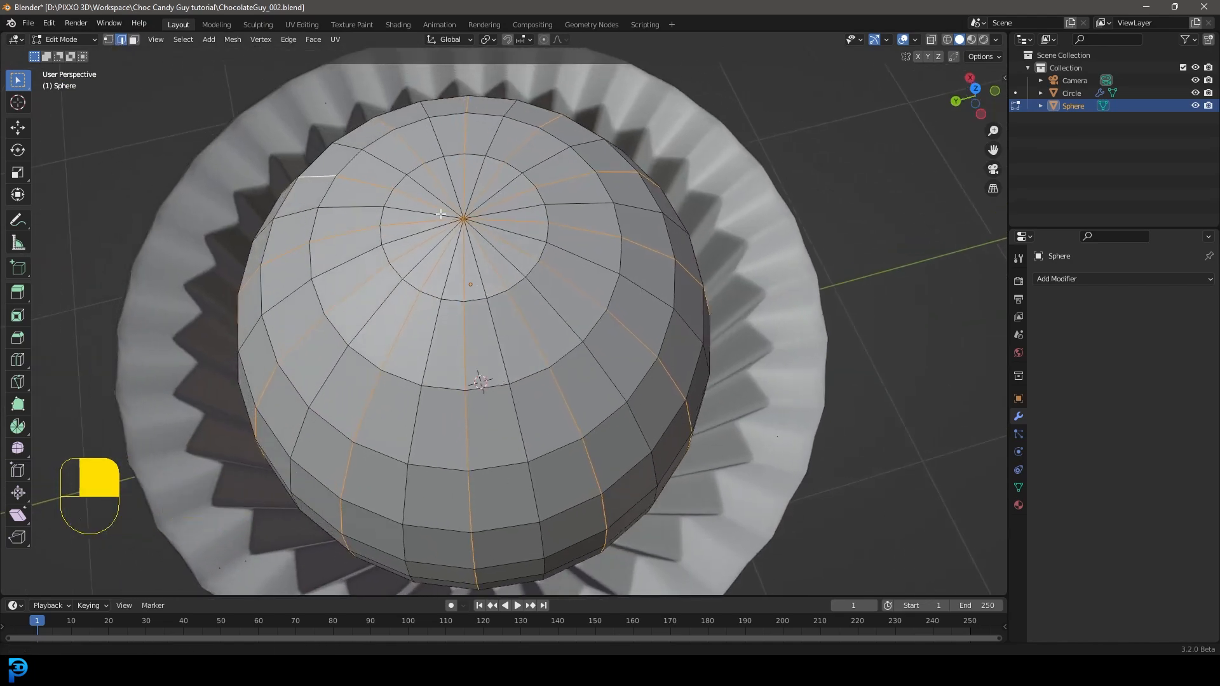
Step: Deselect the edges meeting at the sphere's top pole with Circle Select
key("c")
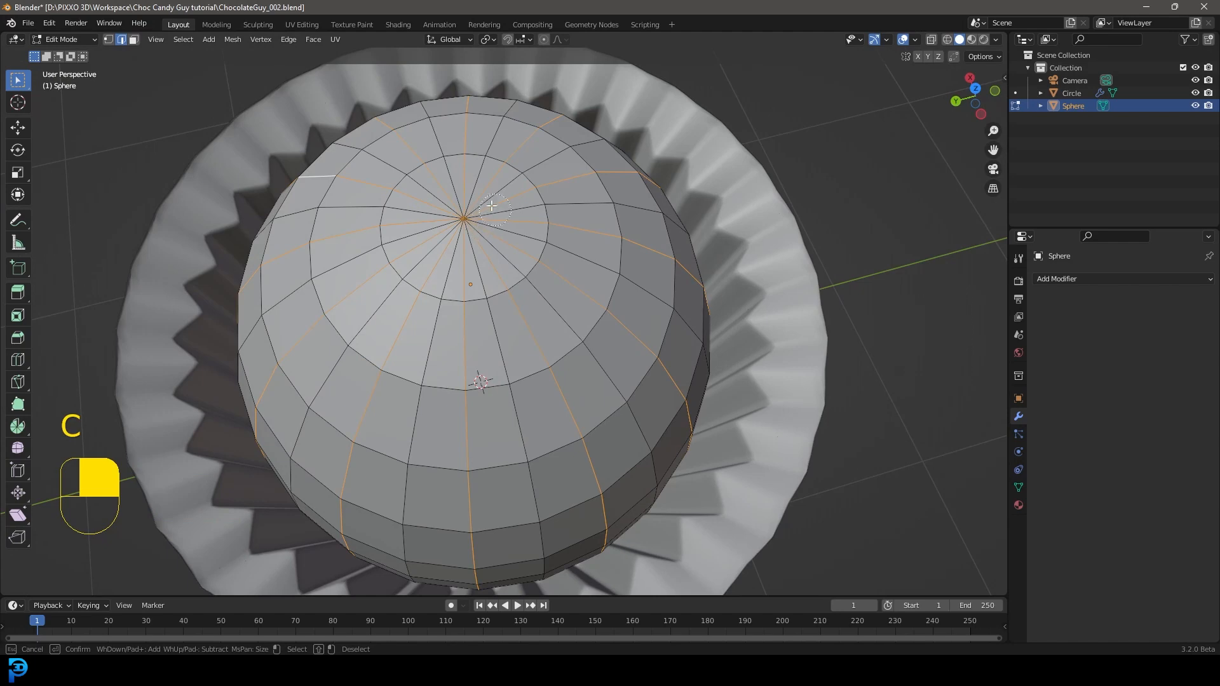
left_click(465, 221, "shift")
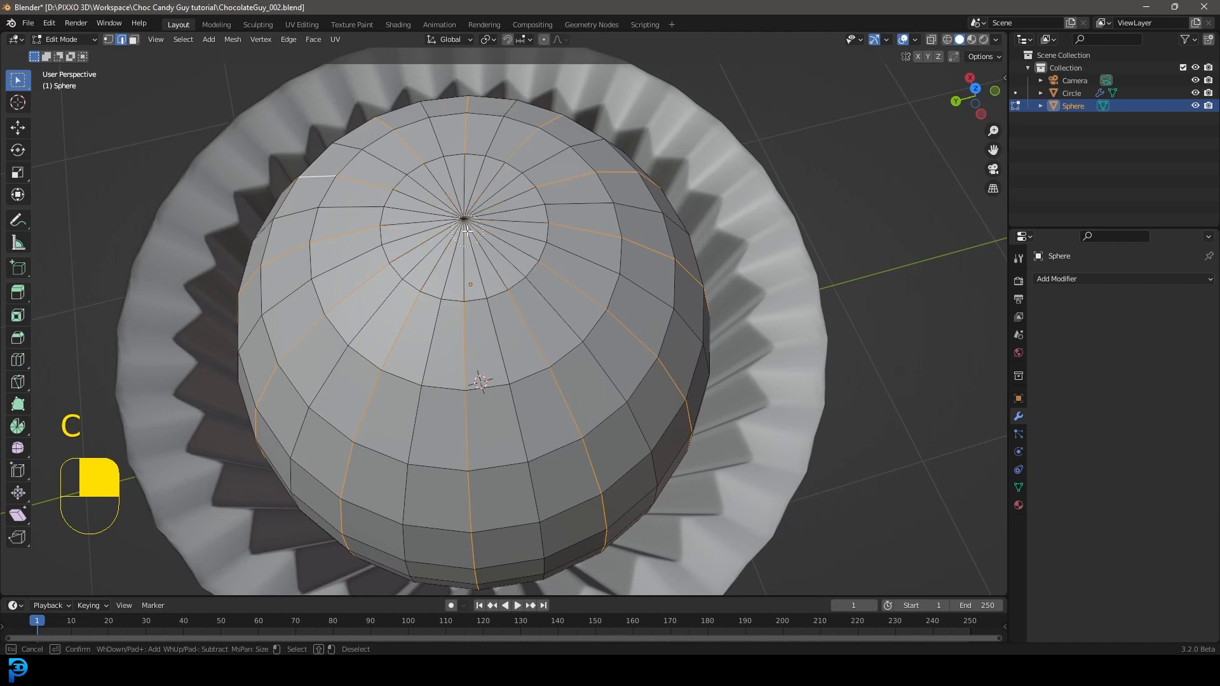
right_click(451, 195)
Step: Deselect the edges around the sphere's bottom pole with Circle Select, using wireframe shading and the front view
middle_click_drag(482, 244, 531, 267)
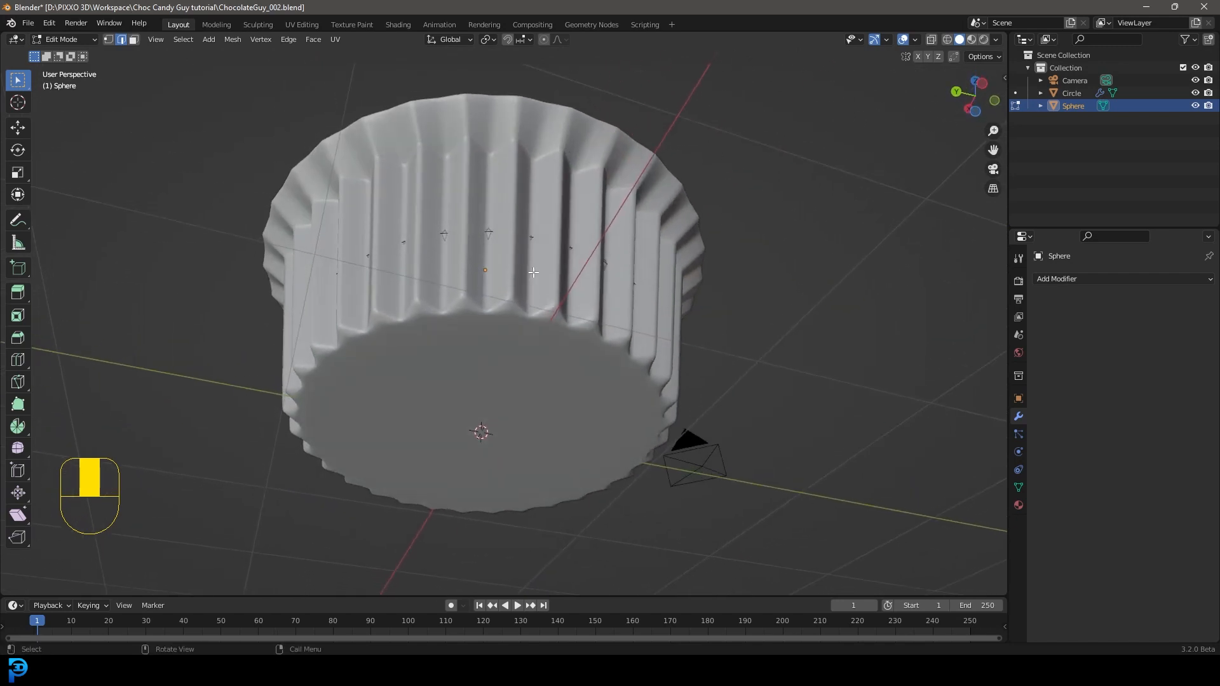
key("z")
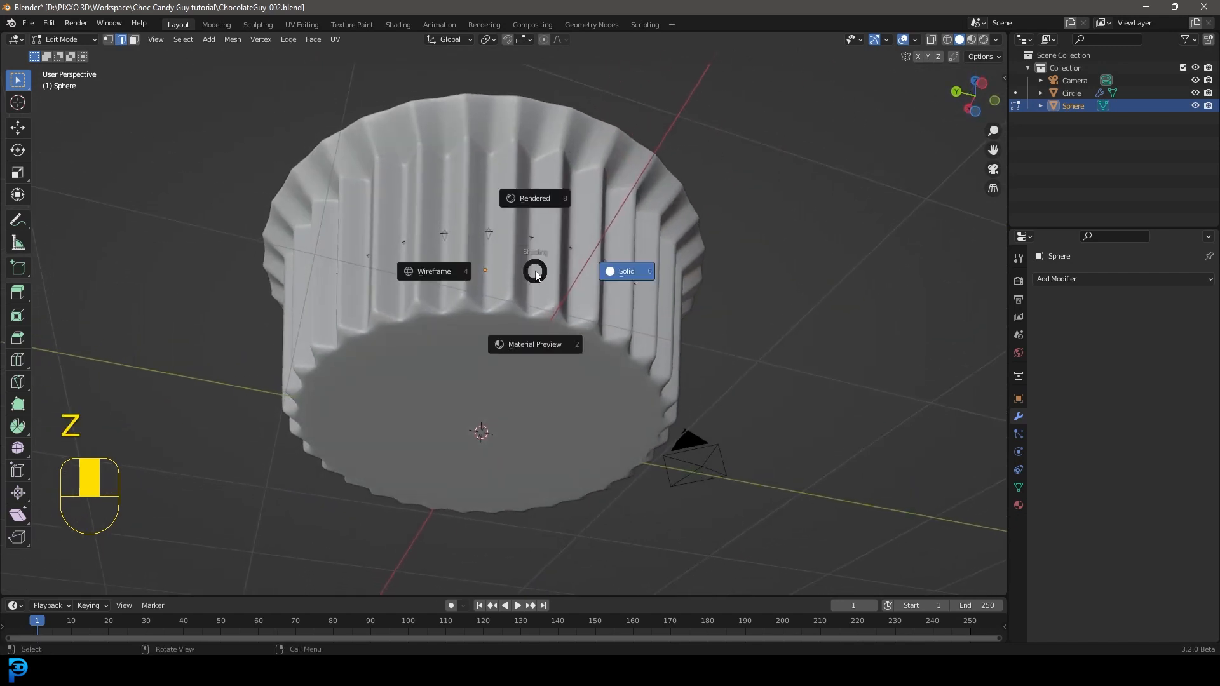
left_click(427, 273)
key("KP_1")
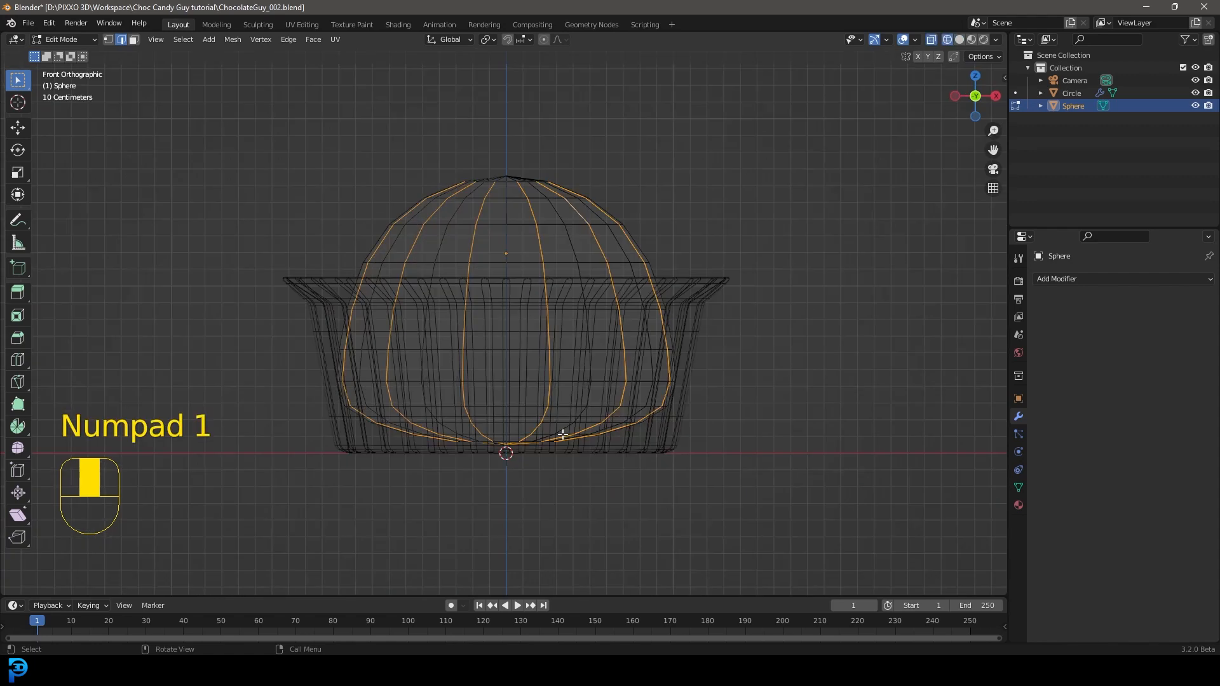
key("c")
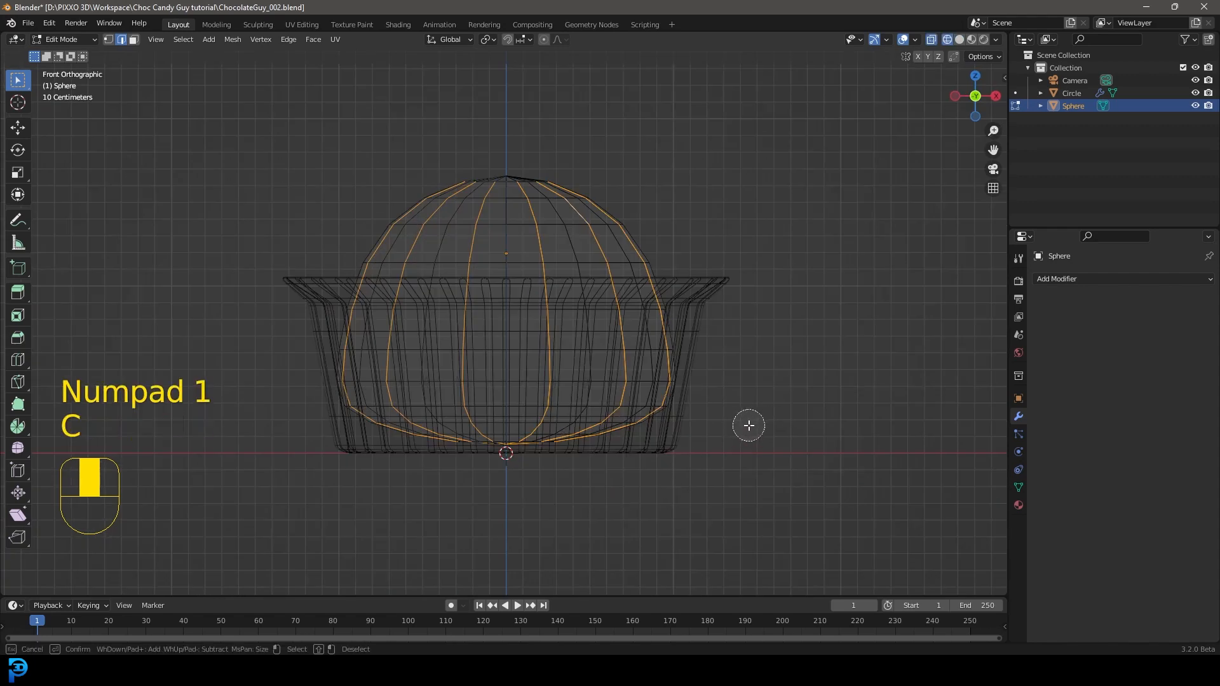
scroll(721, 423, "down", 9)
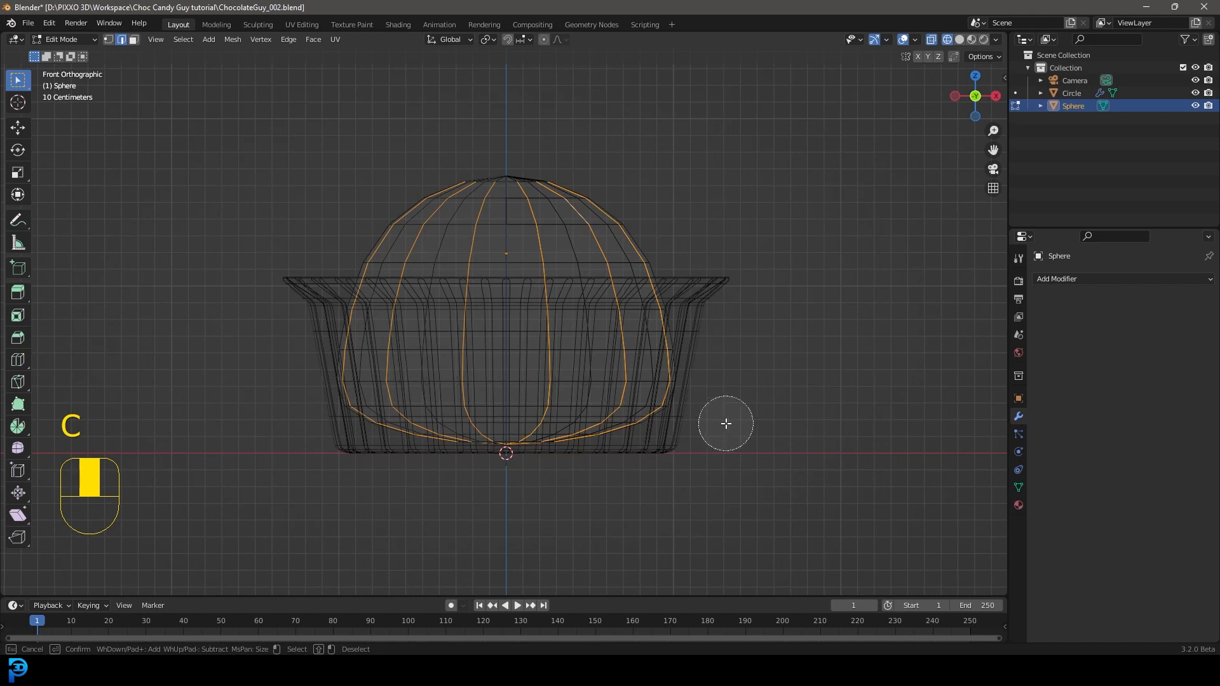
scroll(744, 435, "up", 1)
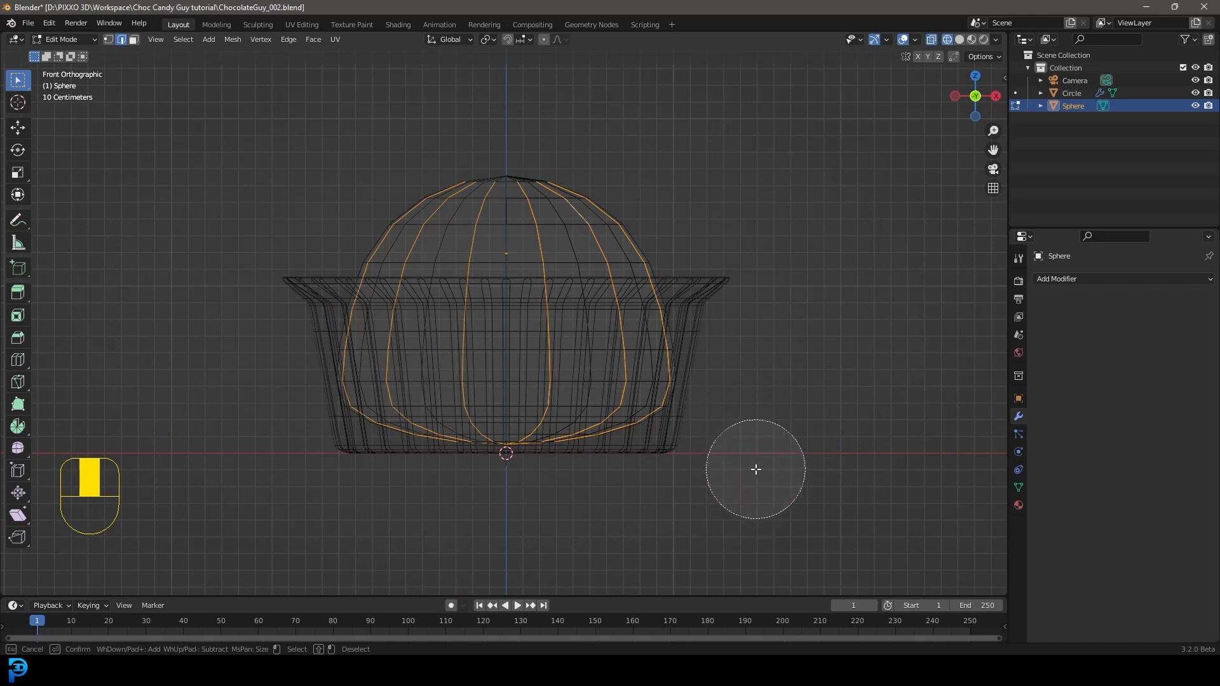
middle_click_drag(644, 472, 320, 462)
key("Escape")
mouse_move(593, 372)
middle_mouse_down()
mouse_move(681, 318)
mouse_move(743, 332)
mouse_move(714, 318)
middle_mouse_up()
scroll(714, 318, "up", 2)
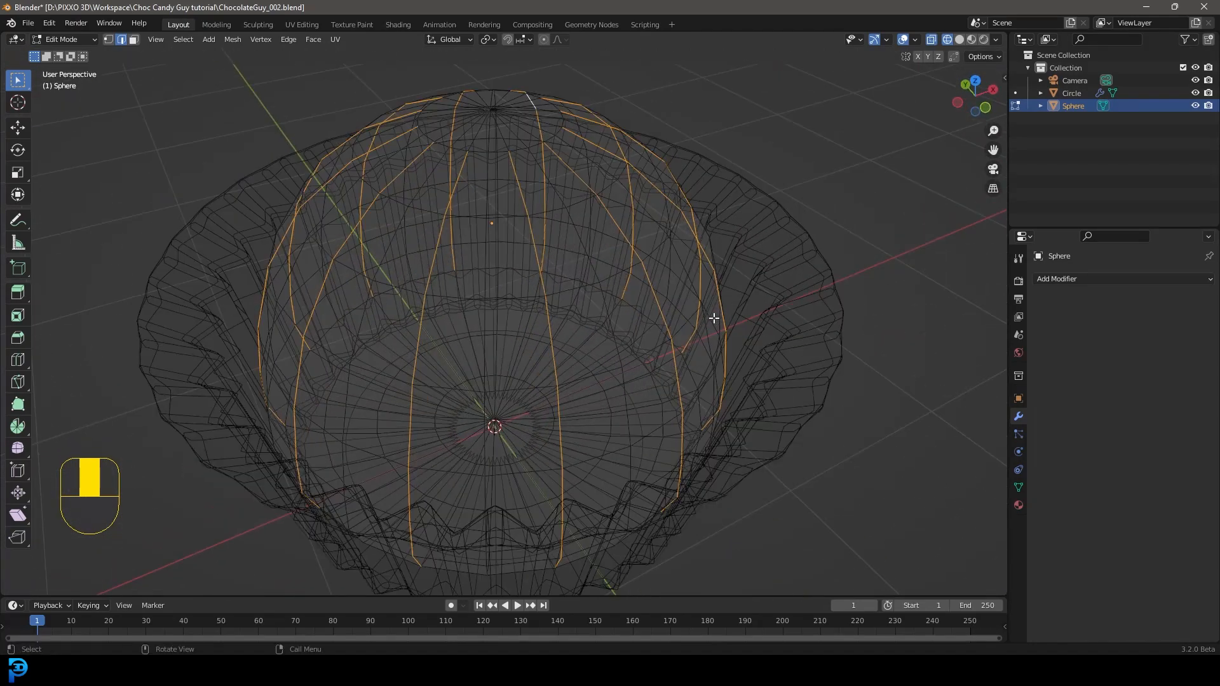
Step: Return to solid shading and shrink the selected vertical edges inward along their normals by about 0.09 m to form grooves
key("z")
middle_click_drag(806, 394, 836, 376)
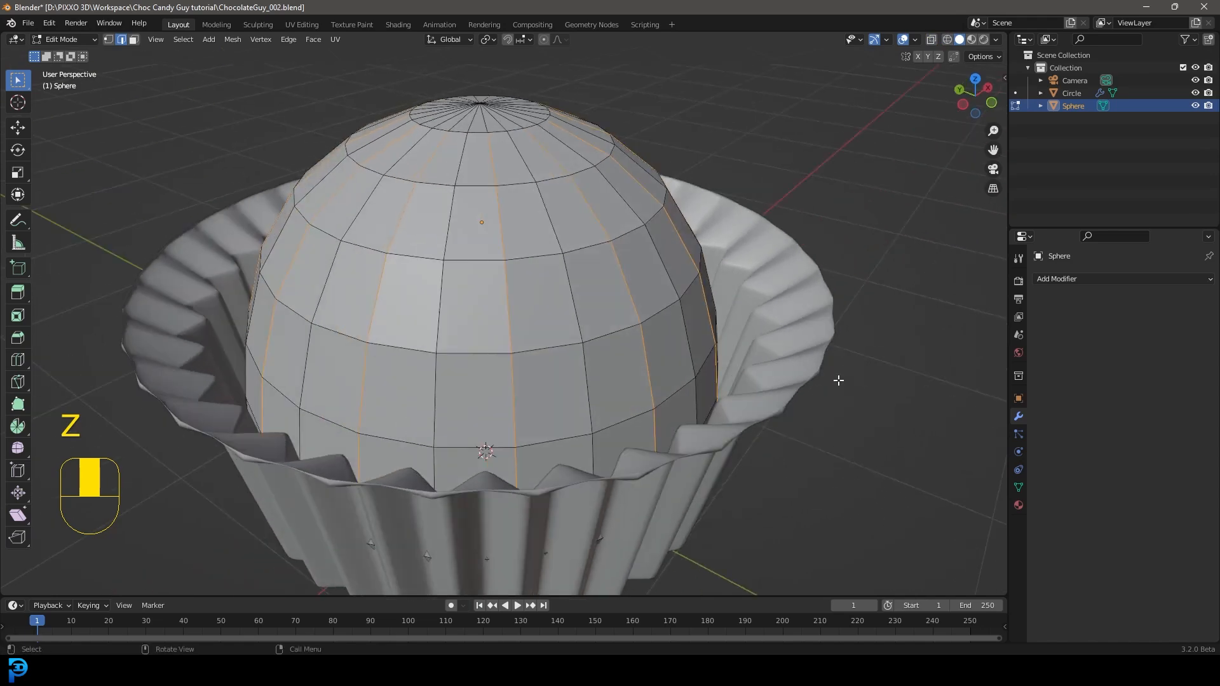
key("alt+s")
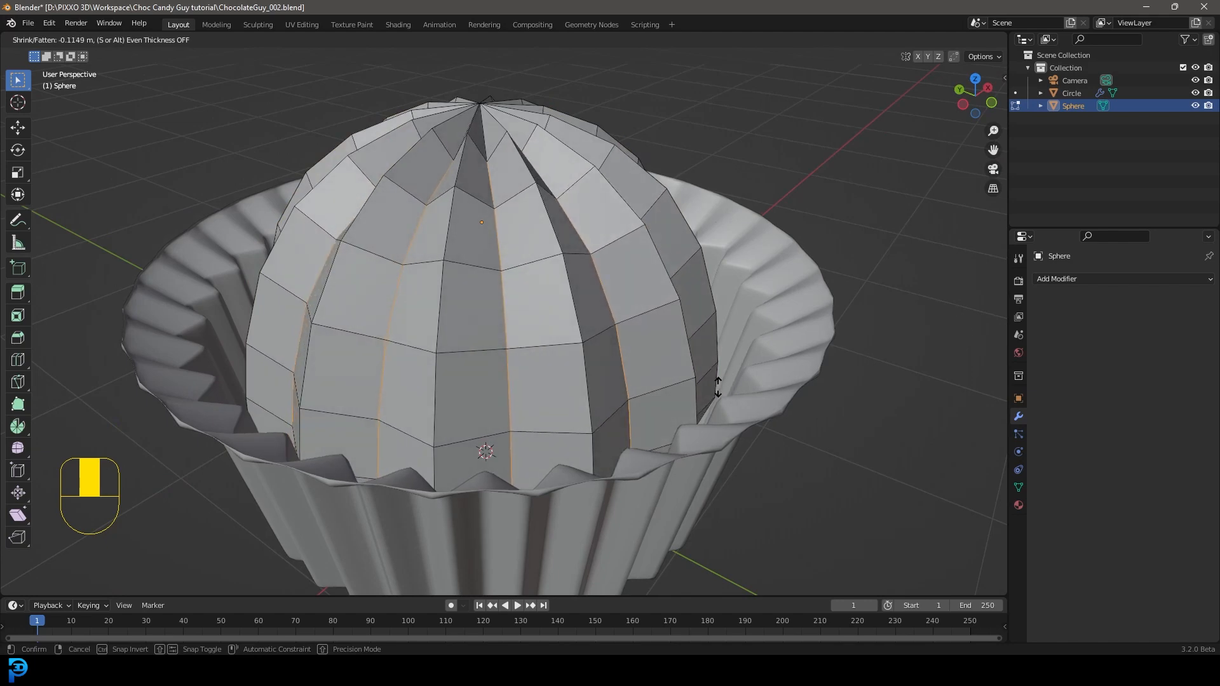
left_click(834, 382)
Step: Twist the grooves by rotating the sphere's top pole vertex about -61° around Z with smooth proportional editing, size about 1.46
scroll(833, 381, "down", 5)
middle_click_drag(508, 245, 616, 287)
scroll(597, 280, "up", 2)
middle_click_drag(495, 293, 141, 3)
left_click(109, 40)
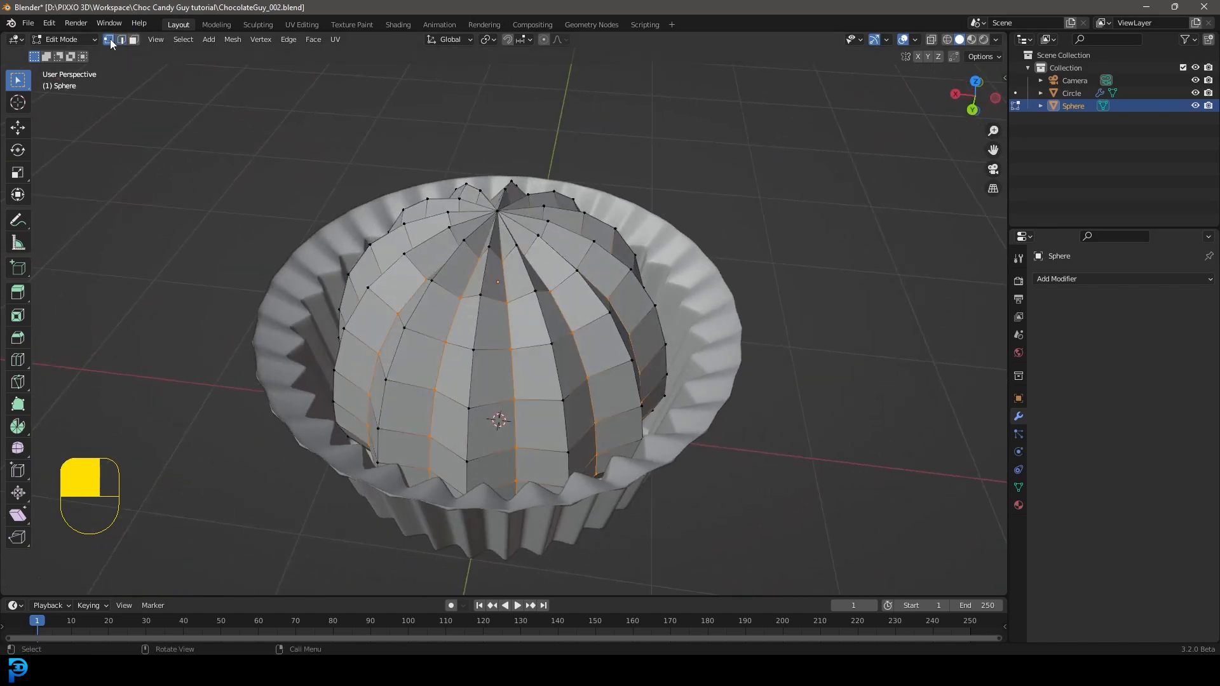
left_click(498, 209)
middle_click_drag(503, 206, 536, 245)
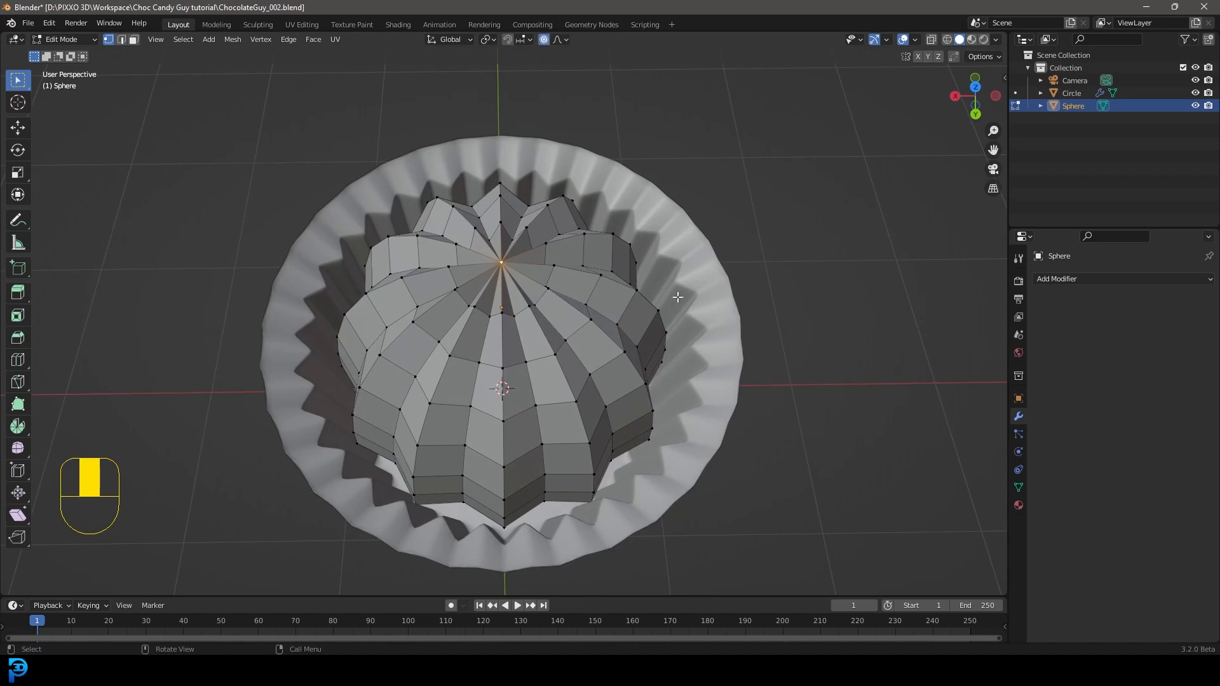
key("r")
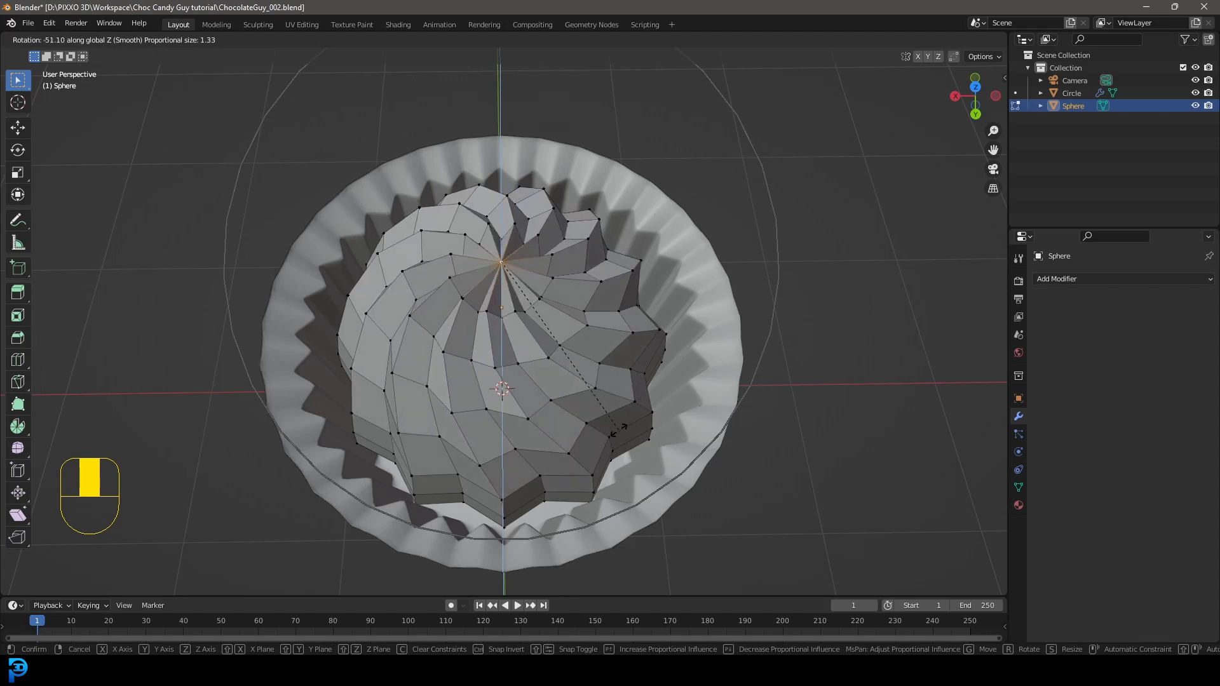
scroll(609, 429, "up", 7)
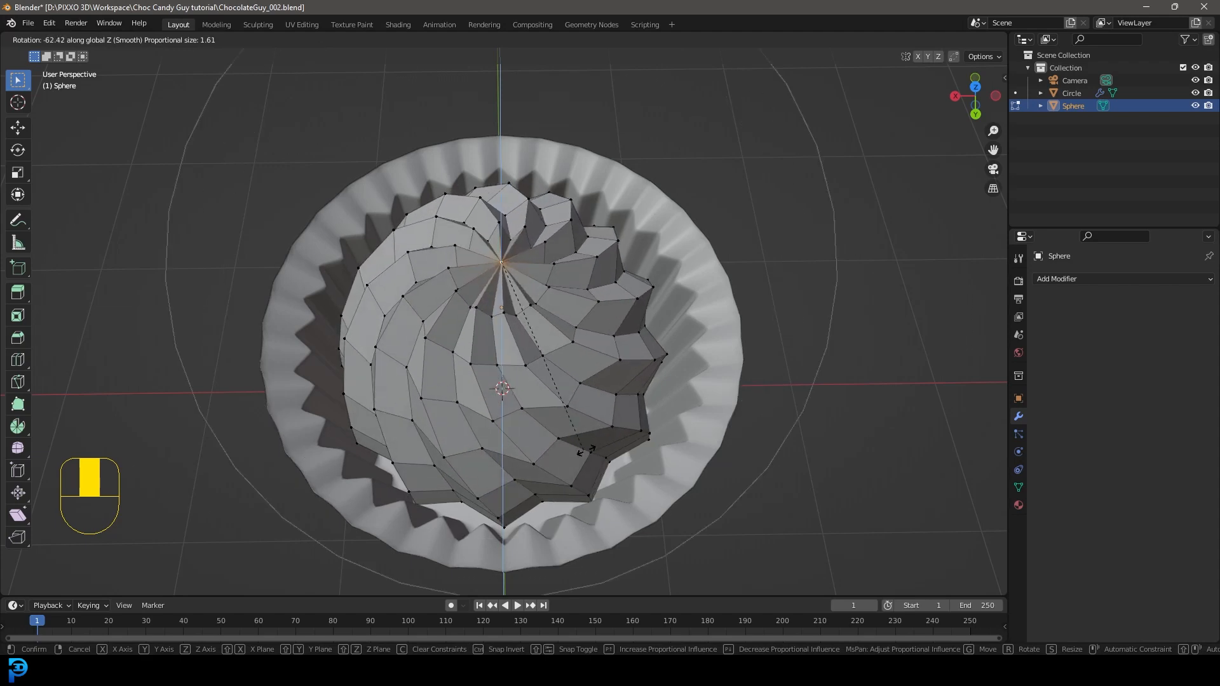
scroll(611, 402, "down", 8)
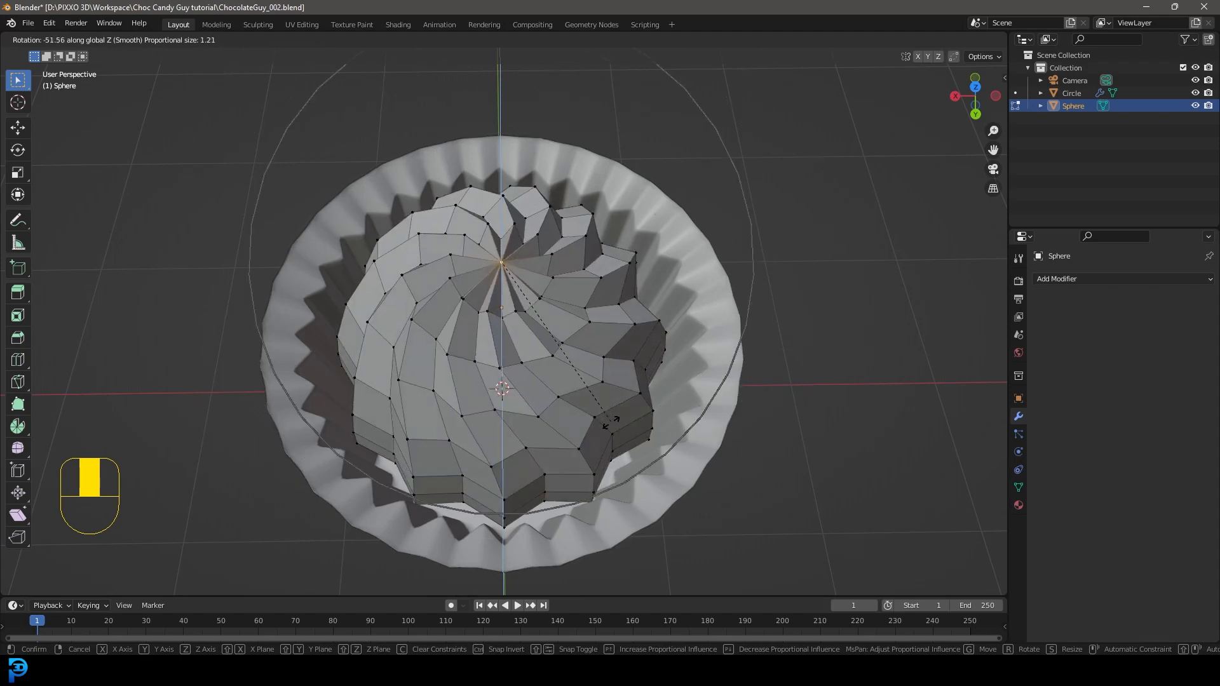
left_click(580, 444)
Step: Add a Subdivision Surface modifier to the sphere, return to Object Mode and shade it smooth
middle_click_drag(580, 444, 514, 288)
left_click_drag(1102, 278, 986, 515)
middle_click_drag(642, 166, 542, 213)
key("Tab")
right_click(541, 212)
left_click(460, 216)
middle_click_drag(459, 215, 502, 293)
scroll(596, 403, "down", 3)
scroll(534, 220, "up", 3)
Step: Add a Bevel modifier to the sphere and place it above the Subdivision modifier in the stack
left_click(1137, 278)
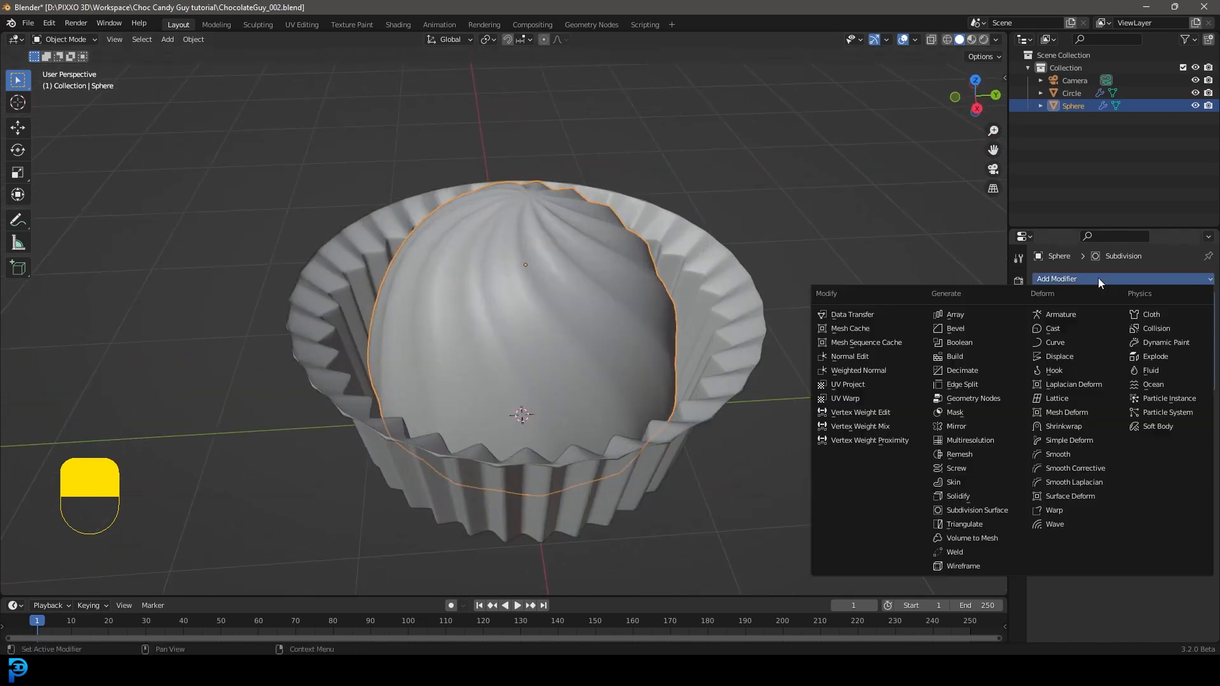
left_click(970, 326)
left_click_drag(1205, 402, 1204, 300)
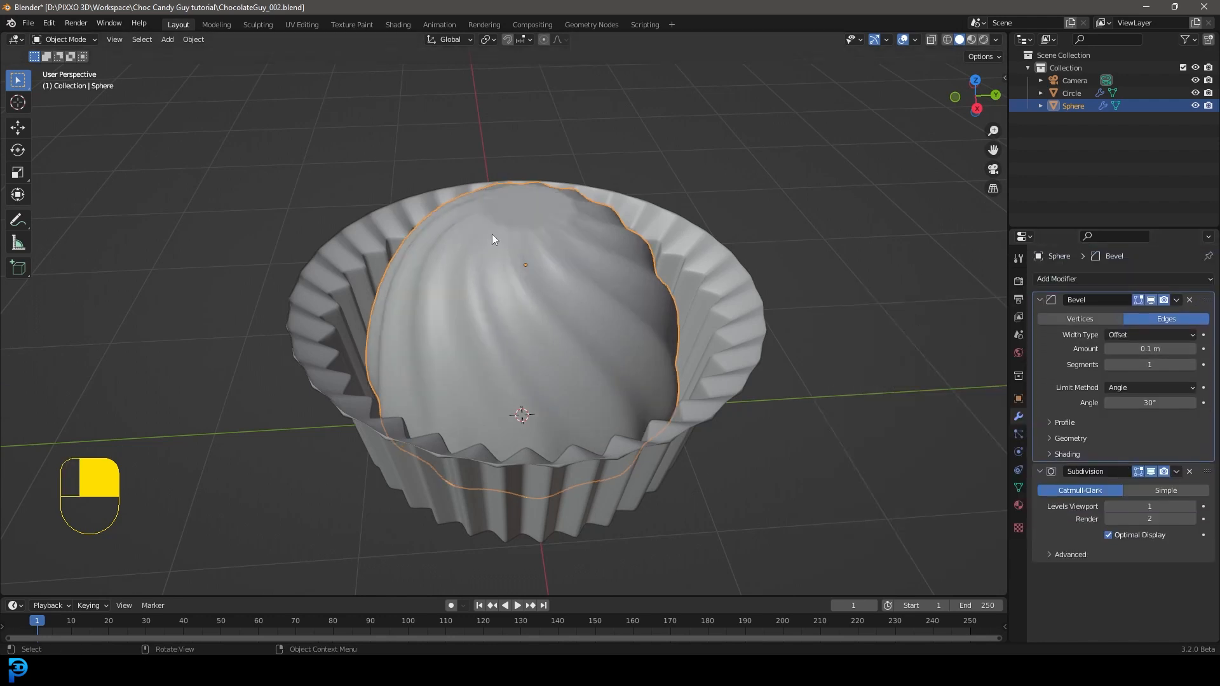
Step: Try a Bevel angle limit of 1.1° on the sphere and check the grooves in Object Mode
scroll(573, 275, "up", 2)
left_click_drag(1151, 402, 1113, 402)
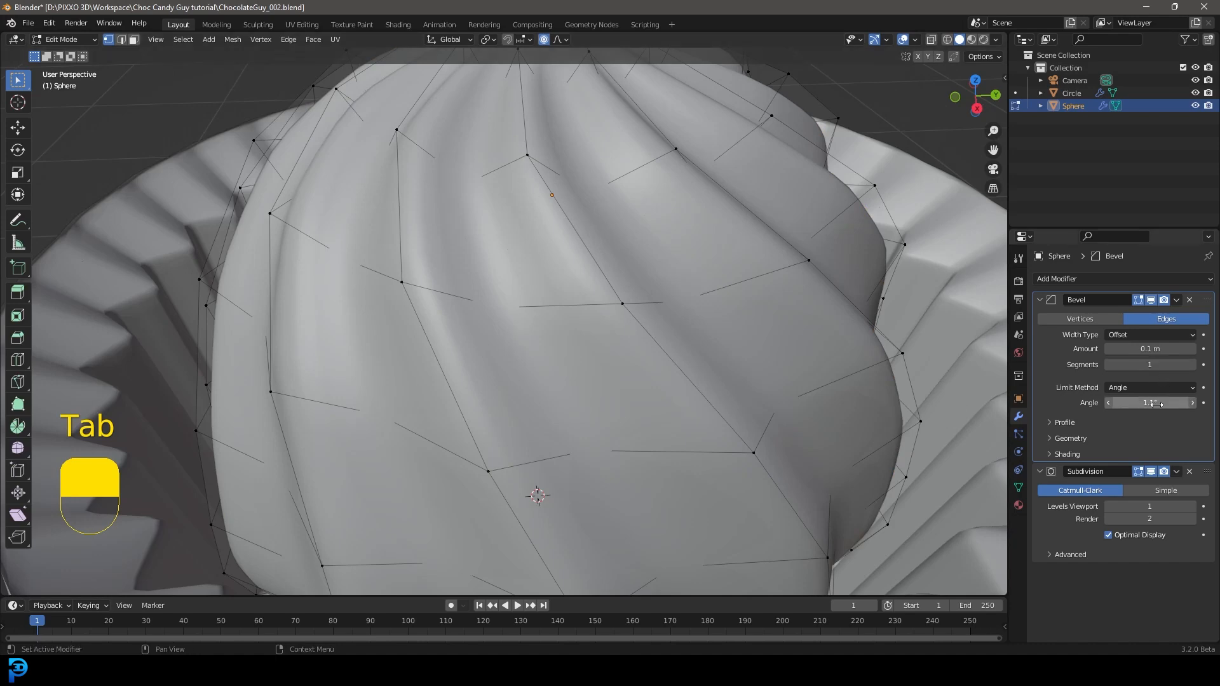
scroll(550, 241, "down", 5)
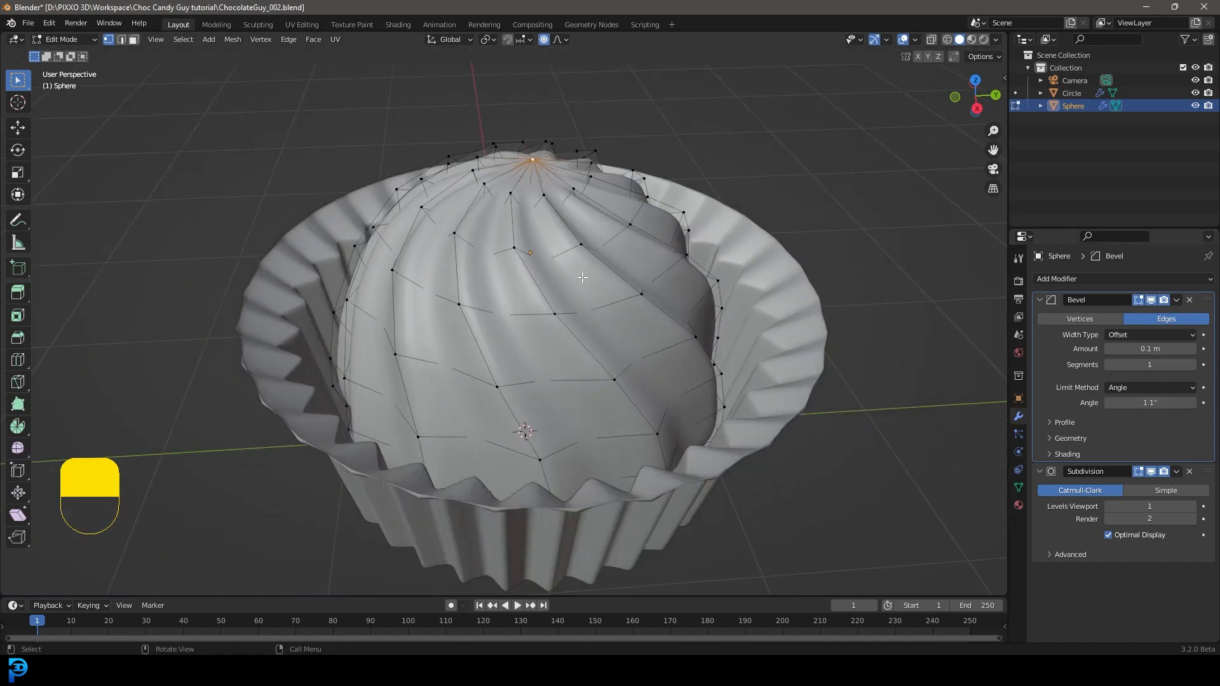
key("Tab")
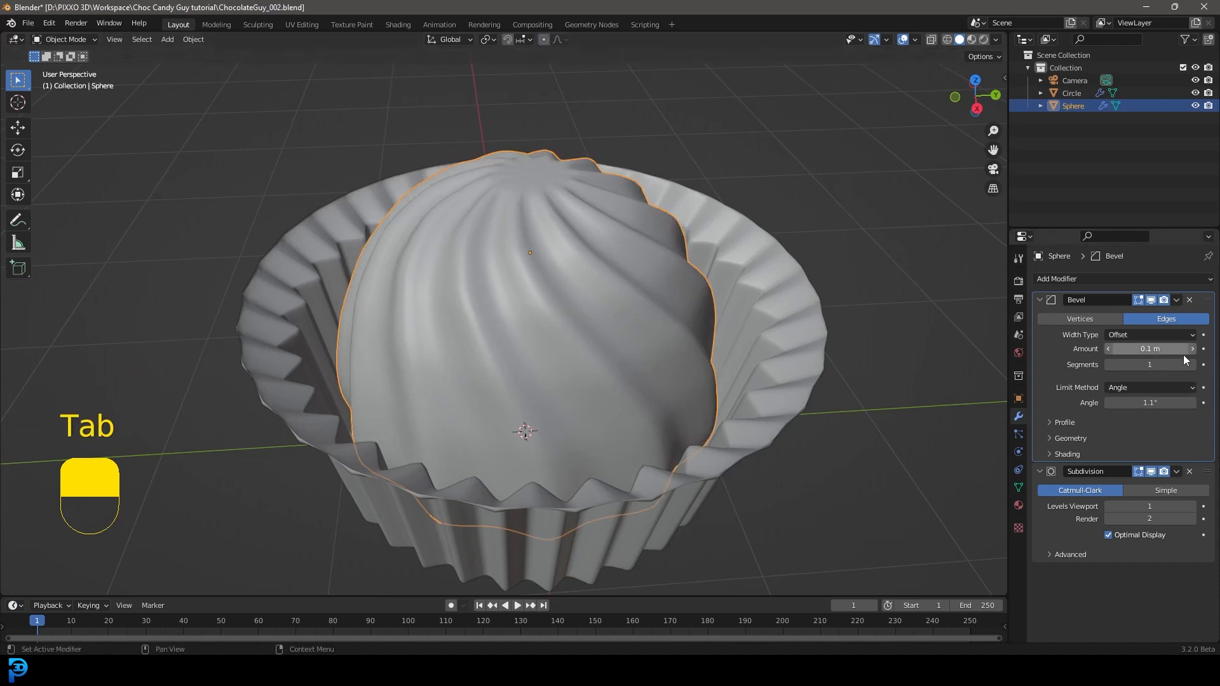
Step: Set the sphere's Bevel modifier to 2 segments and an angle limit of 35°
scroll(567, 306, "up", 5)
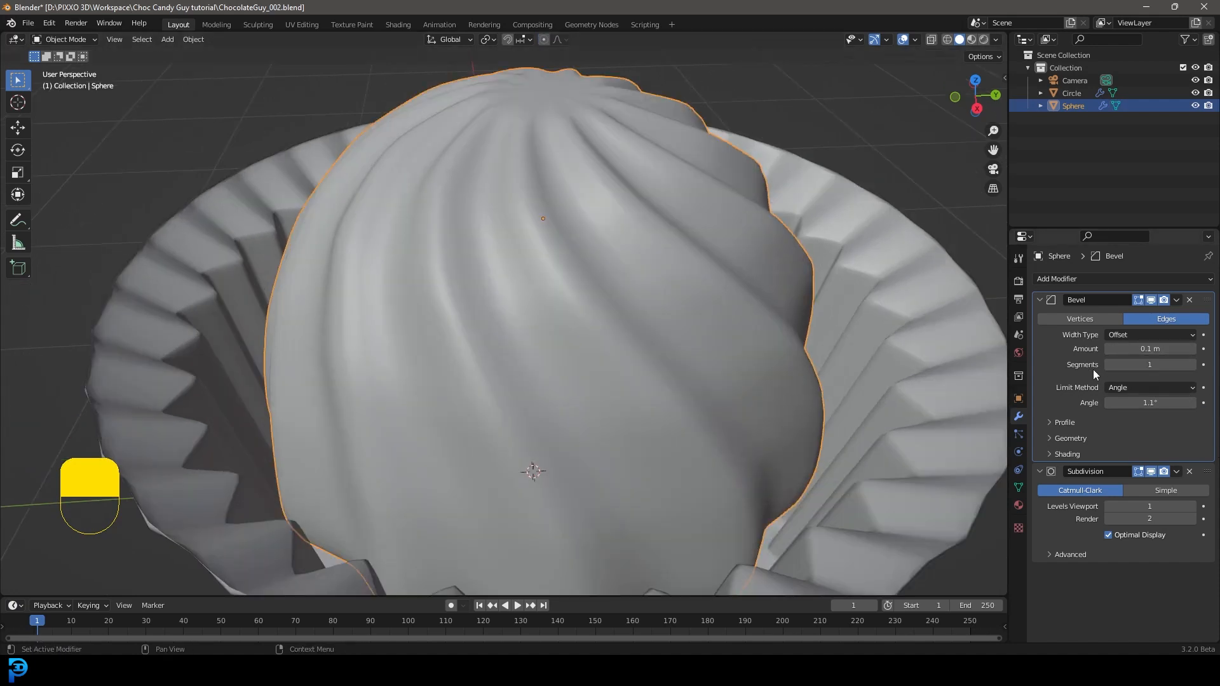
left_click(1191, 364)
scroll(760, 430, "down", 4)
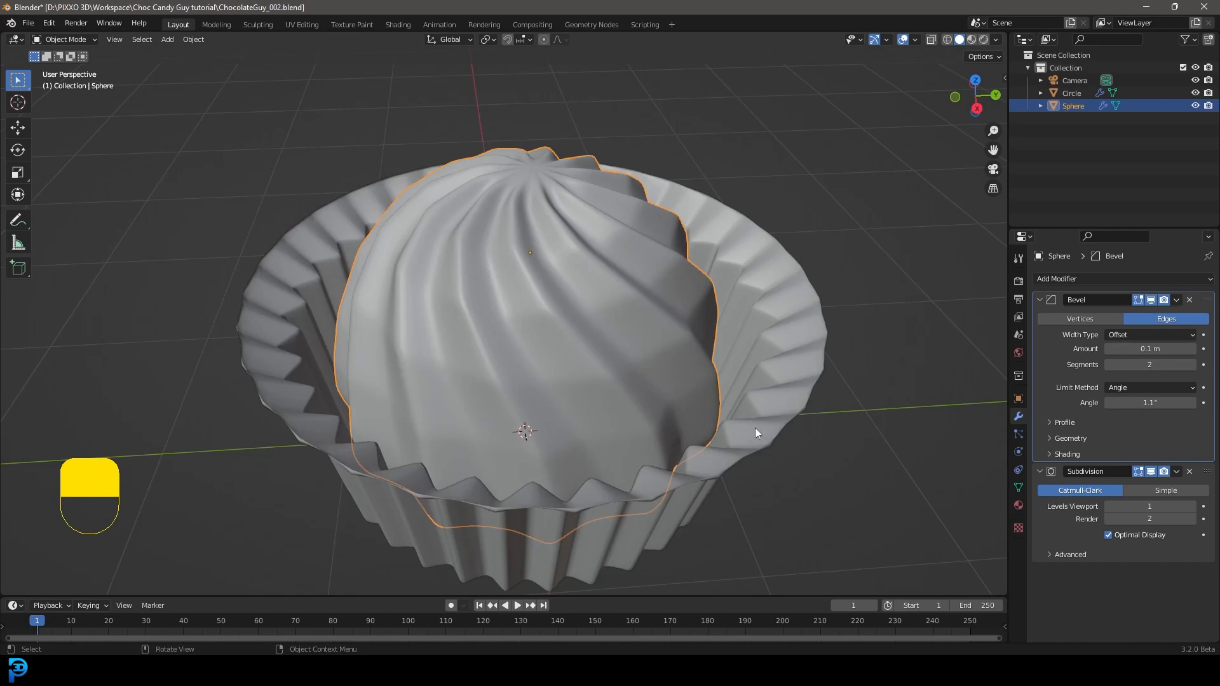
scroll(760, 429, "up", 4)
left_click_drag(1118, 403, 1183, 402)
scroll(444, 244, "down", 5)
middle_click_drag(632, 307, 587, 308)
Step: Raise the sphere's top vertex along Z into a peak with a small proportional falloff, and turn off proportional editing
key("Tab")
scroll(530, 245, "up", 8)
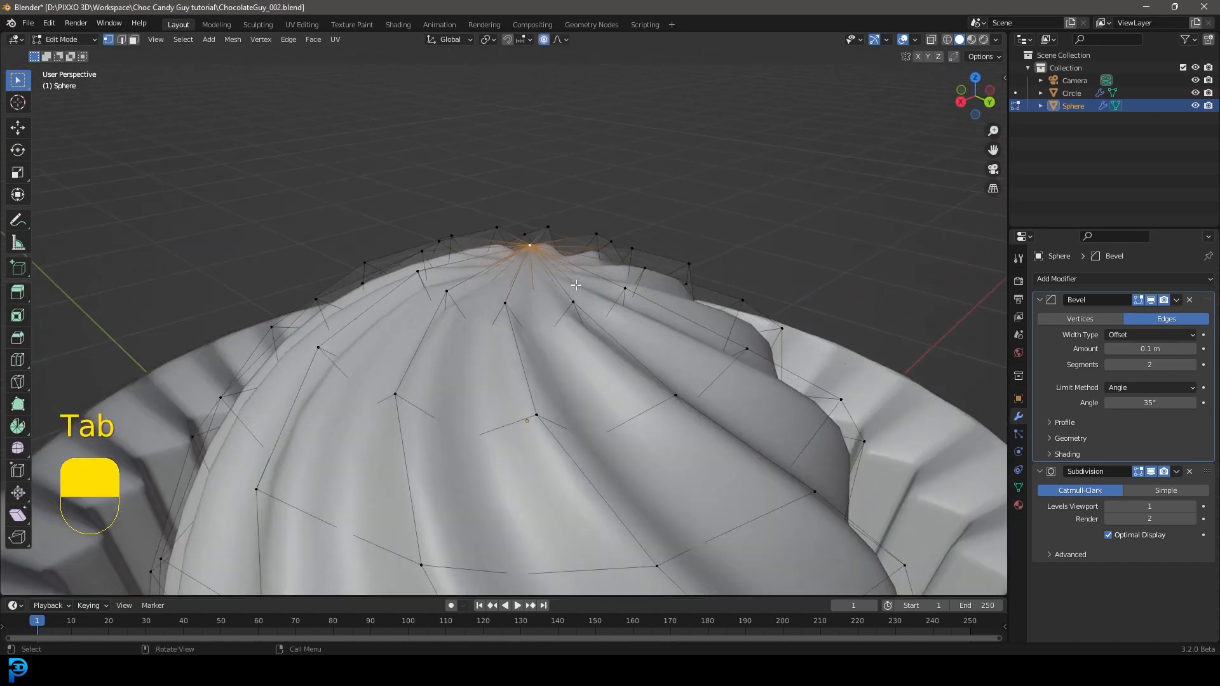
key("g")
key("z")
scroll(524, 222, "up", 5)
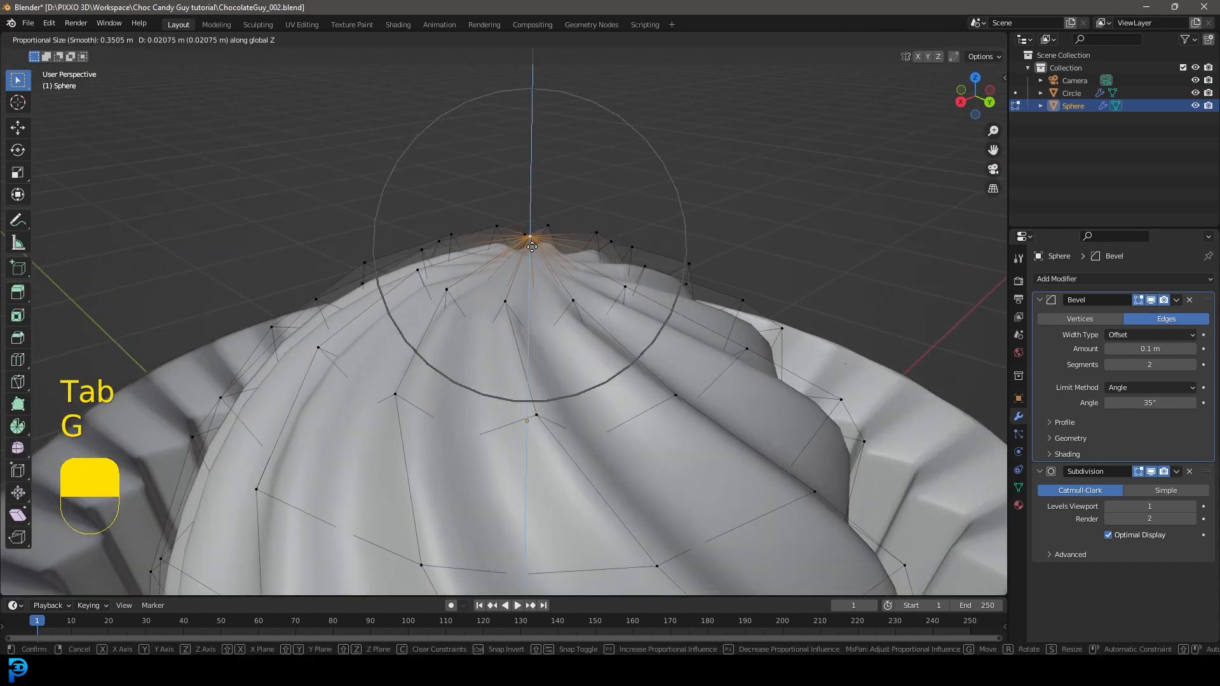
scroll(521, 212, "up", 2)
left_click(522, 193)
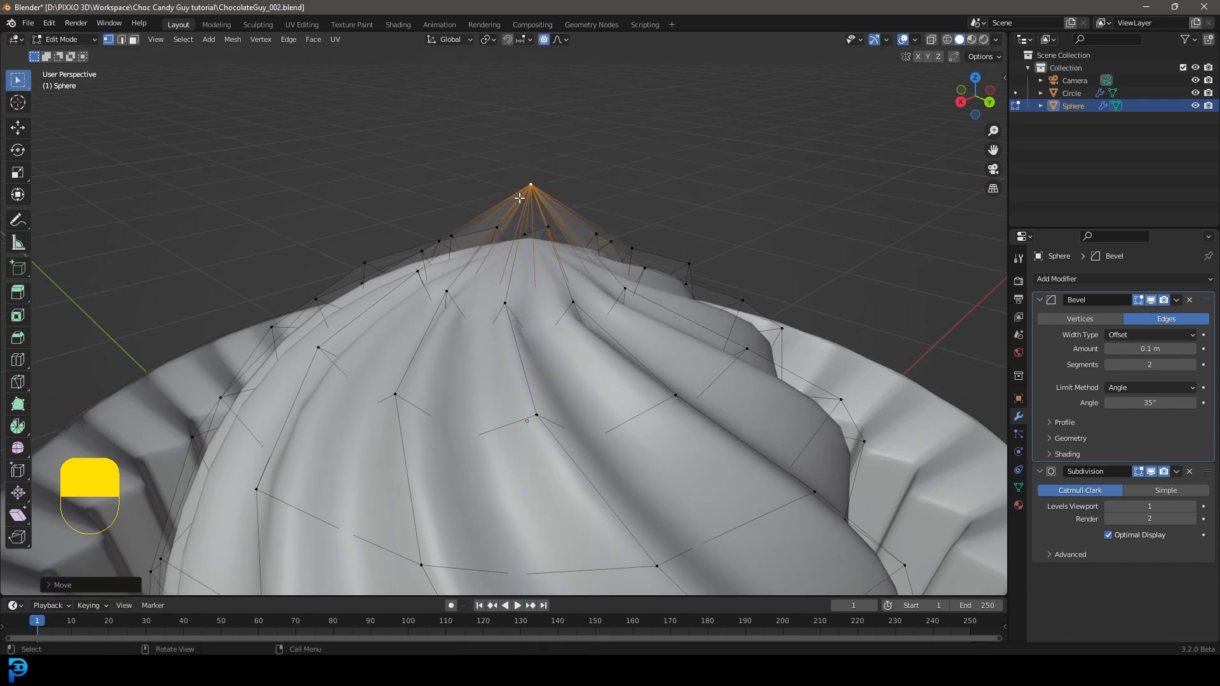
left_click(544, 40)
scroll(531, 317, "down", 6)
key("Tab")
Step: Collapse the settings of the sphere's Bevel and Subdivision modifiers
middle_click_drag(452, 425, 532, 328)
scroll(745, 324, "down", 3)
middle_click_drag(744, 324, 889, 299)
left_click(1040, 300)
left_click(1040, 317)
middle_click_drag(750, 299, 602, 354)
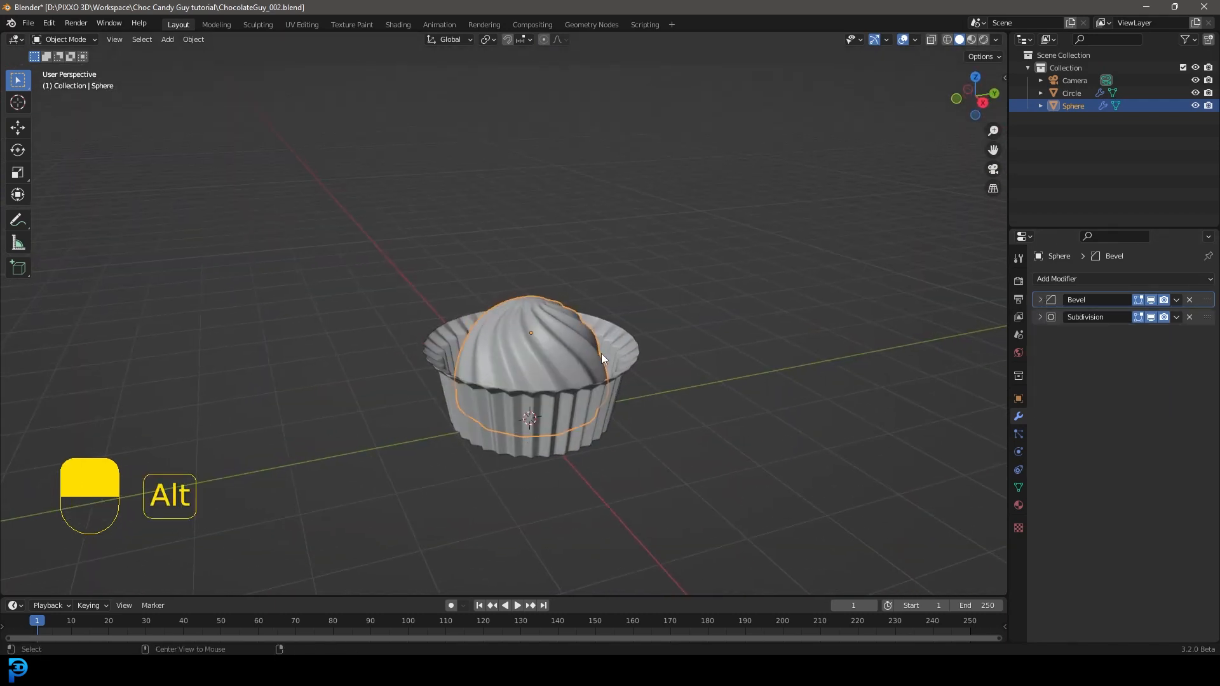
Step: Raise the whole sphere slightly along Z inside the wrapper from the front view
key("alt+a")
left_click(572, 347)
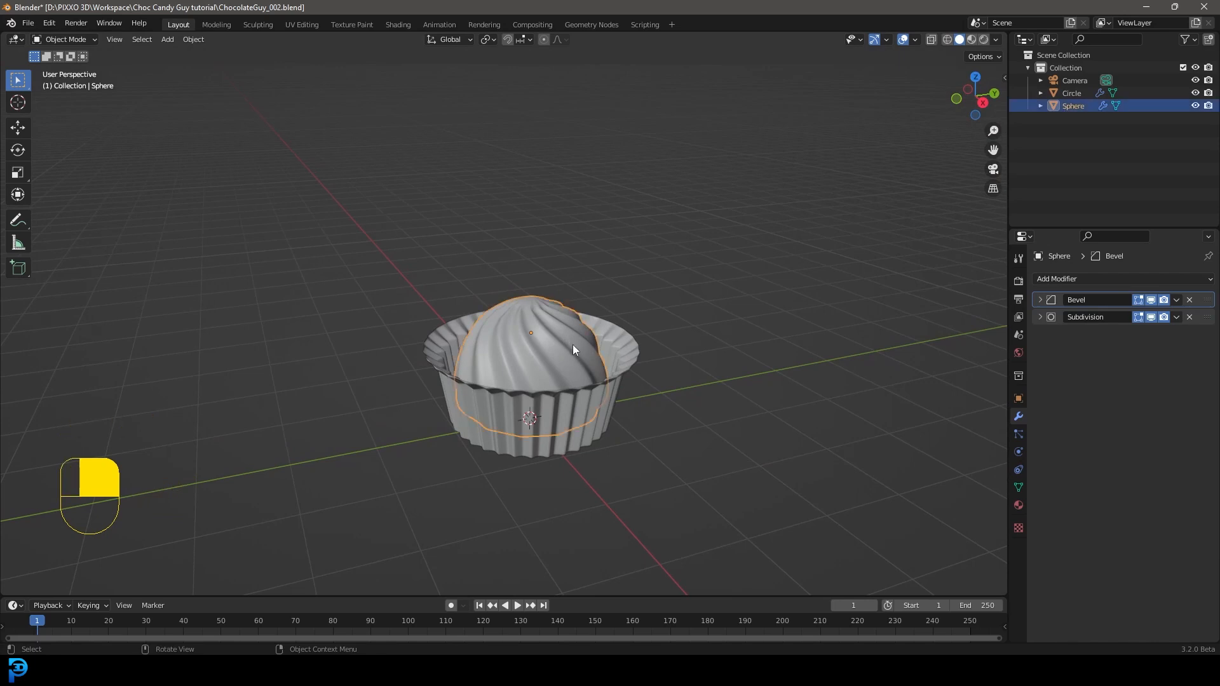
key("KP_1")
key("g")
key("z")
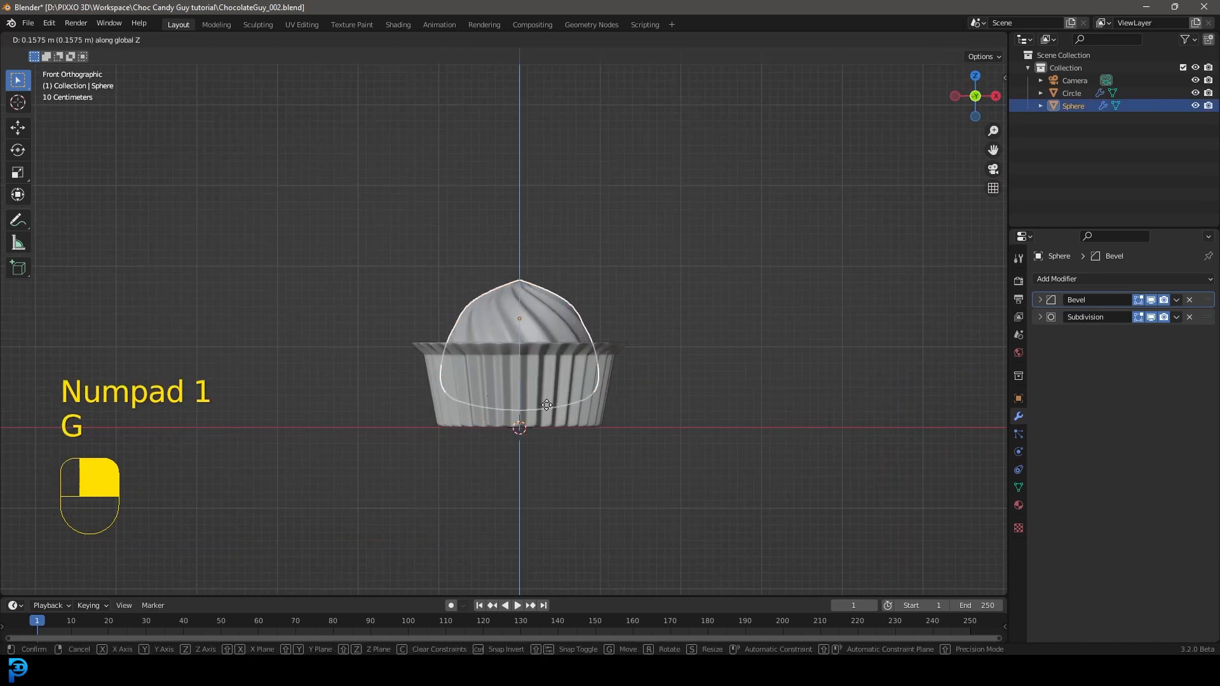
left_click(575, 334)
Step: Widen the sphere's second horizontal vertex ring above the wrapper rim by scaling it about 1.07
key("Tab")
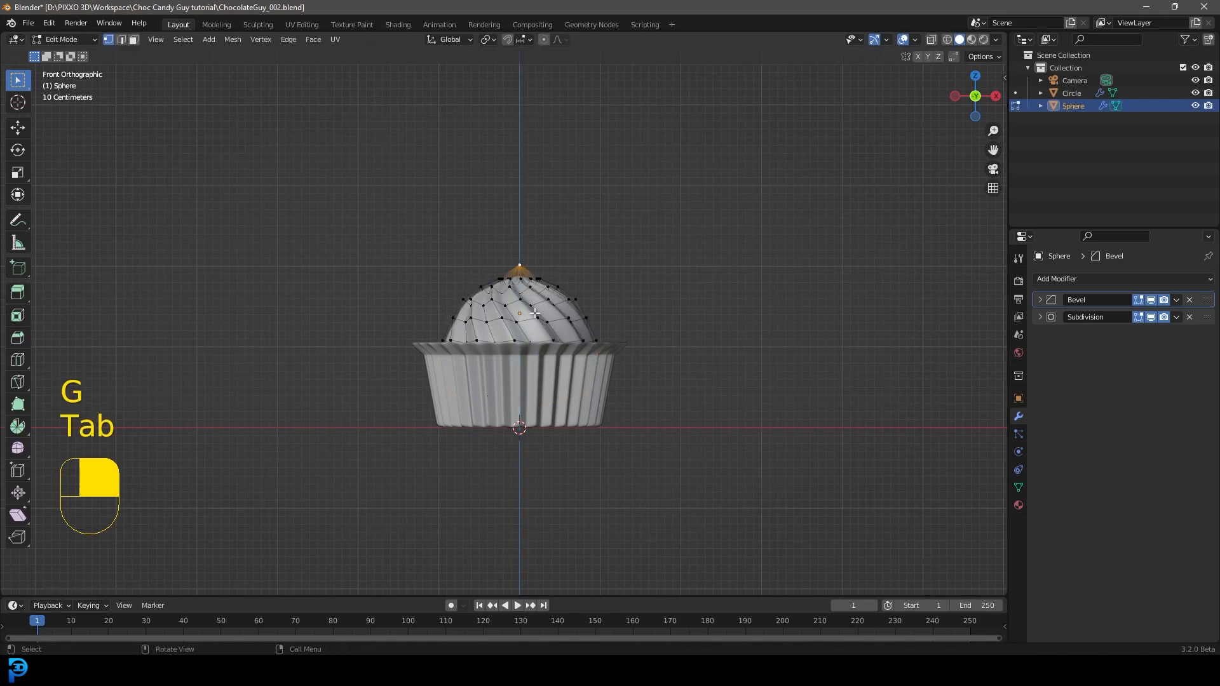
scroll(535, 315, "up", 3)
key("alt+a")
left_click(429, 321, "alt+shift")
key("s")
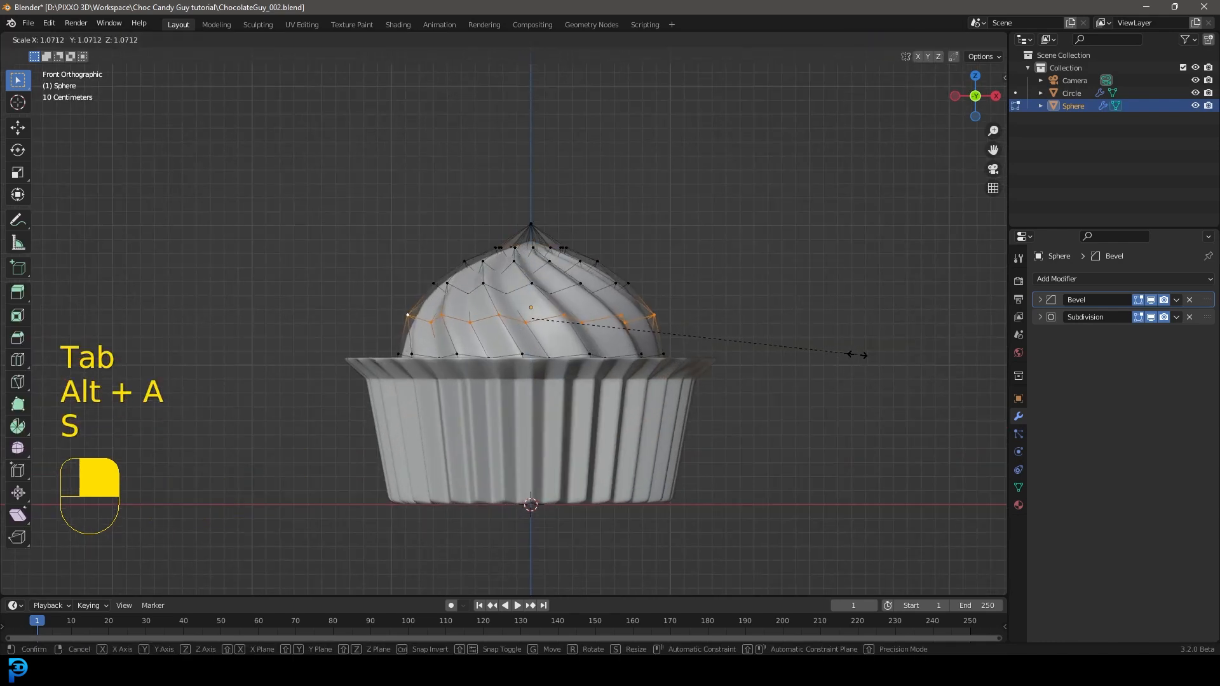
left_click(781, 348)
Step: Scale the sphere's vertex ring at the wrapper rim by about 1.03 and return to Object Mode with nothing selected
key("alt+a")
left_click(657, 353, "alt+shift")
key("s")
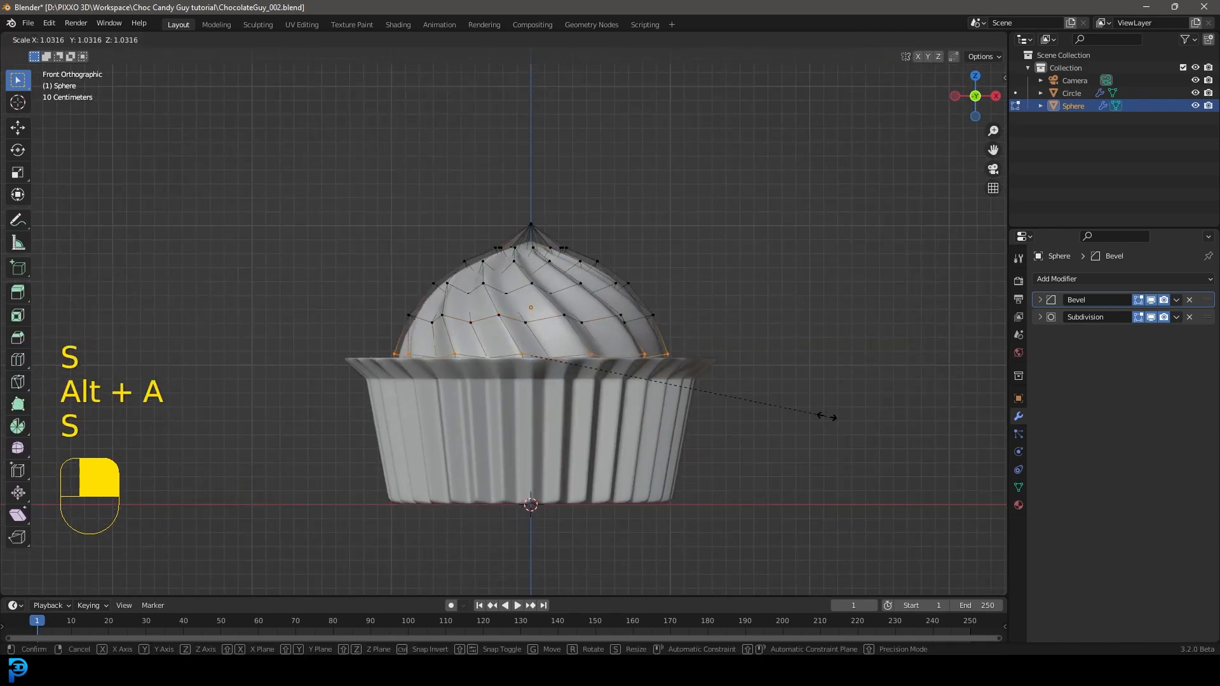
left_click(826, 418)
middle_click_drag(826, 417, 672, 335)
key("Tab")
key("alt+a")
Step: Examine the proportions of the swirled chocolate body and its wrapper from the front view
scroll(674, 330, "up", 2)
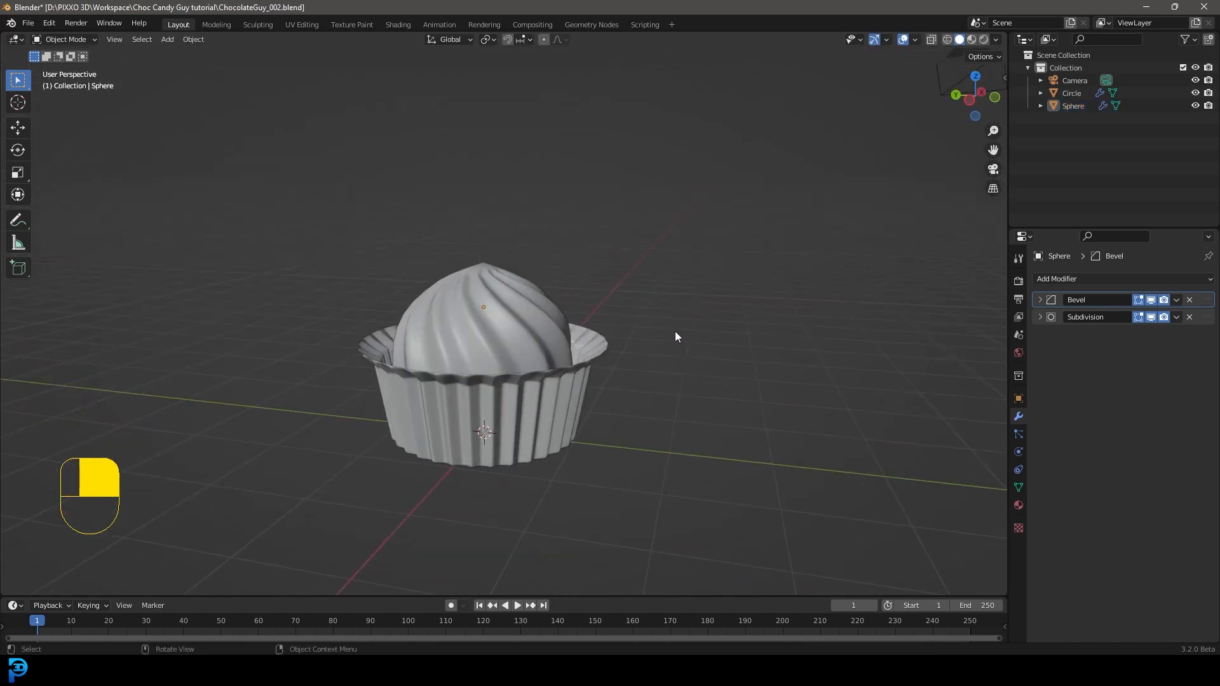
key("KP_1")
scroll(647, 288, "up", 2)
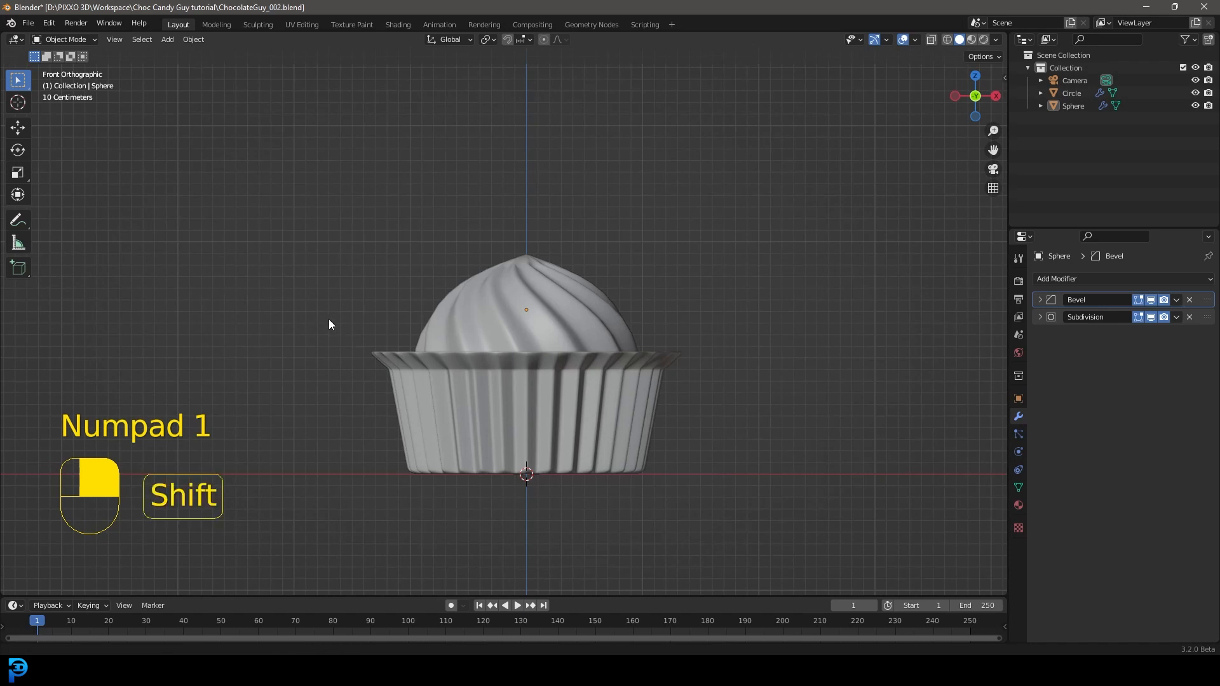
middle_click_drag(329, 319, 395, 320, "shift")
scroll(666, 408, "up", 1)
middle_click_drag(687, 380, 662, 380, "shift")
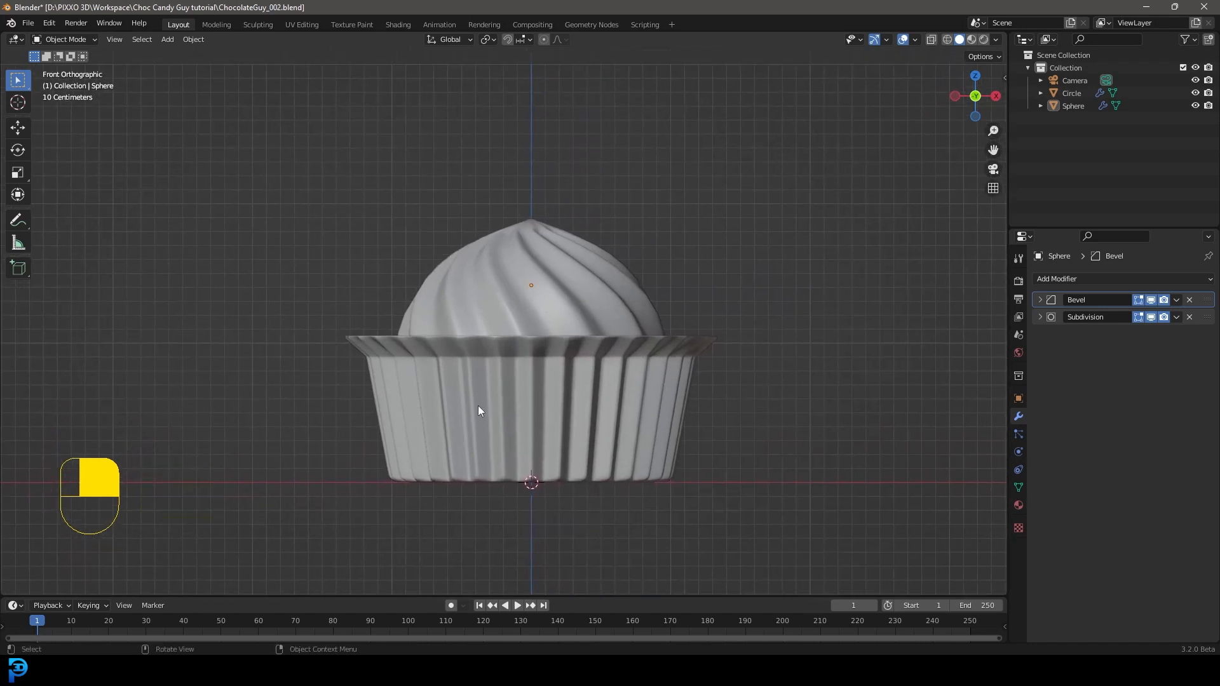
scroll(497, 449, "up", 2)
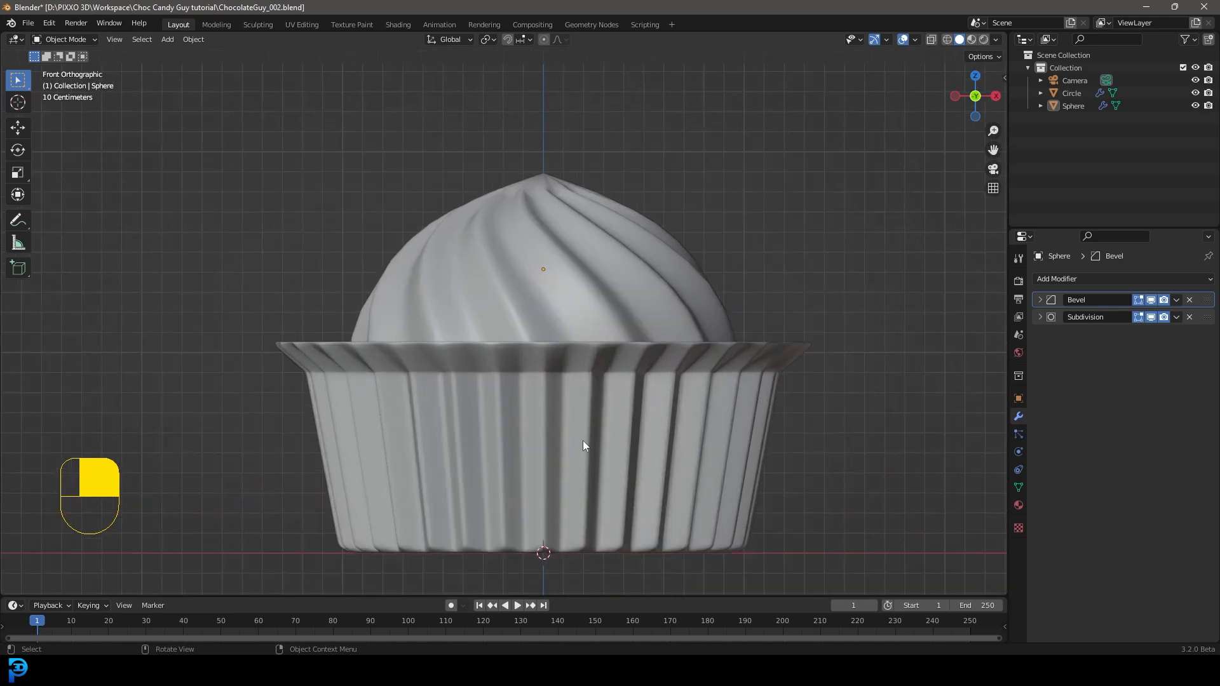
middle_click_drag(647, 418, 731, 364, "shift")
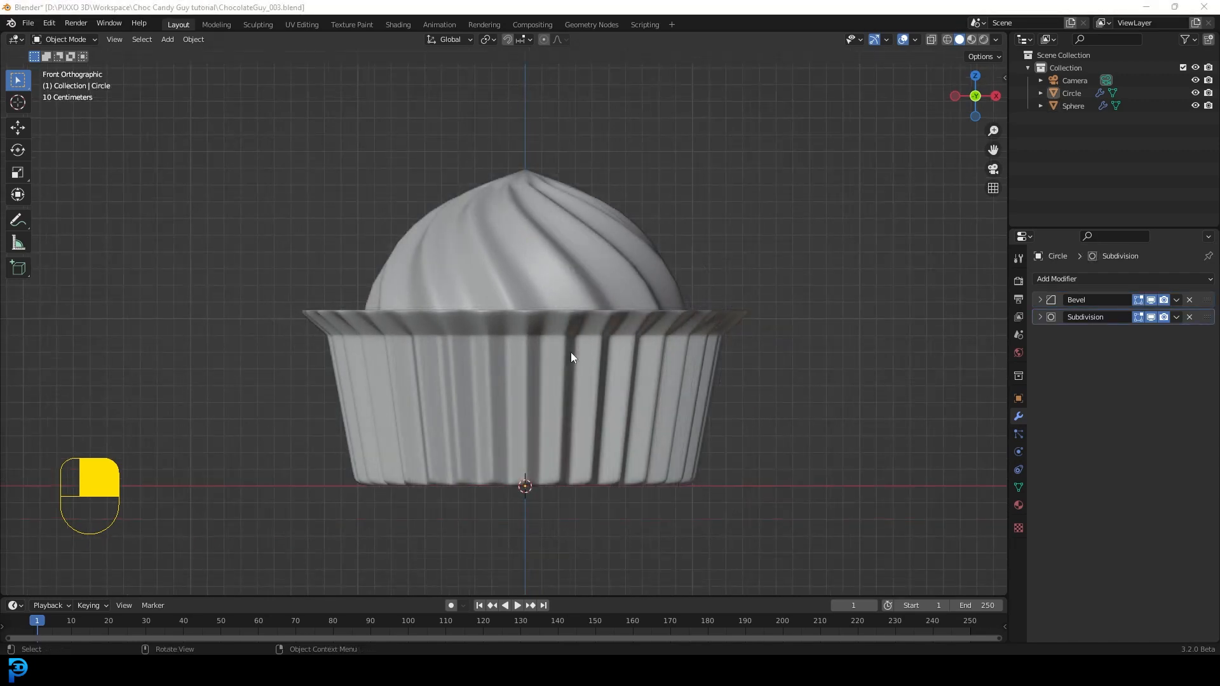
Step: Add a Bezier circle, rotate it 90 degrees about X, and move it along Y to stand in front of the wrapper
scroll(482, 326, "down", 2)
scroll(483, 329, "up", 1)
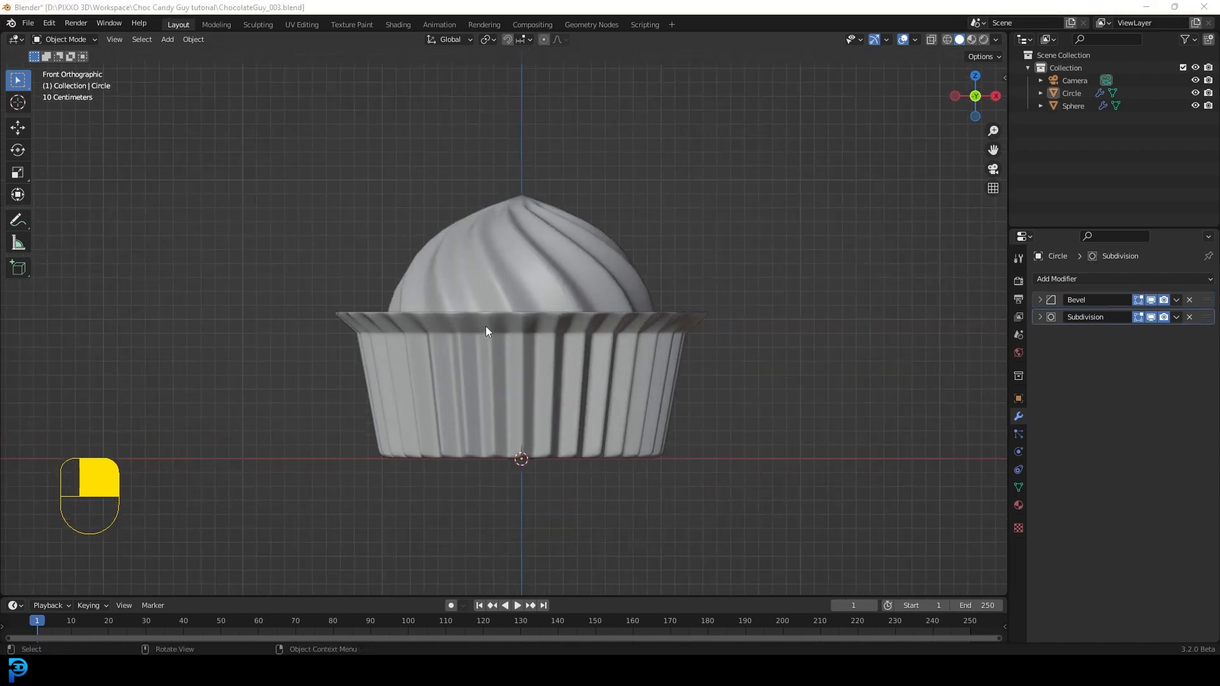
key("shift+a")
mouse_move(468, 320)
mouse_move(433, 337)
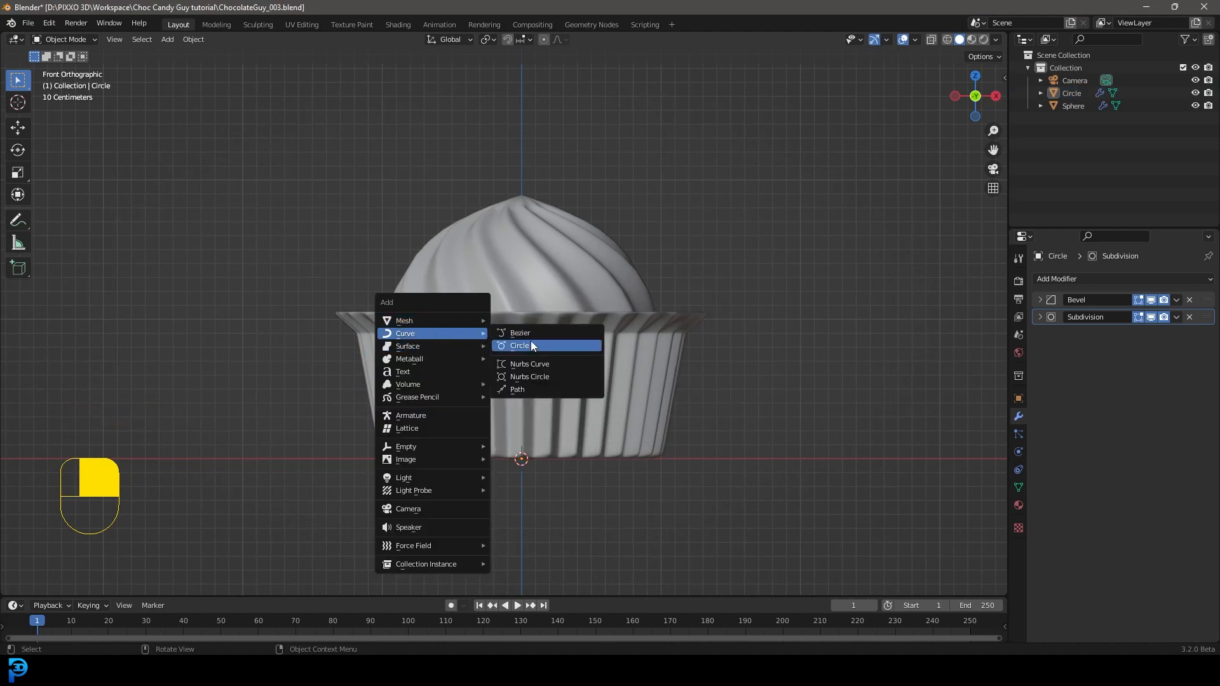
left_click(546, 345)
middle_click_drag(691, 339, 599, 395)
type("rx90")
key("Return")
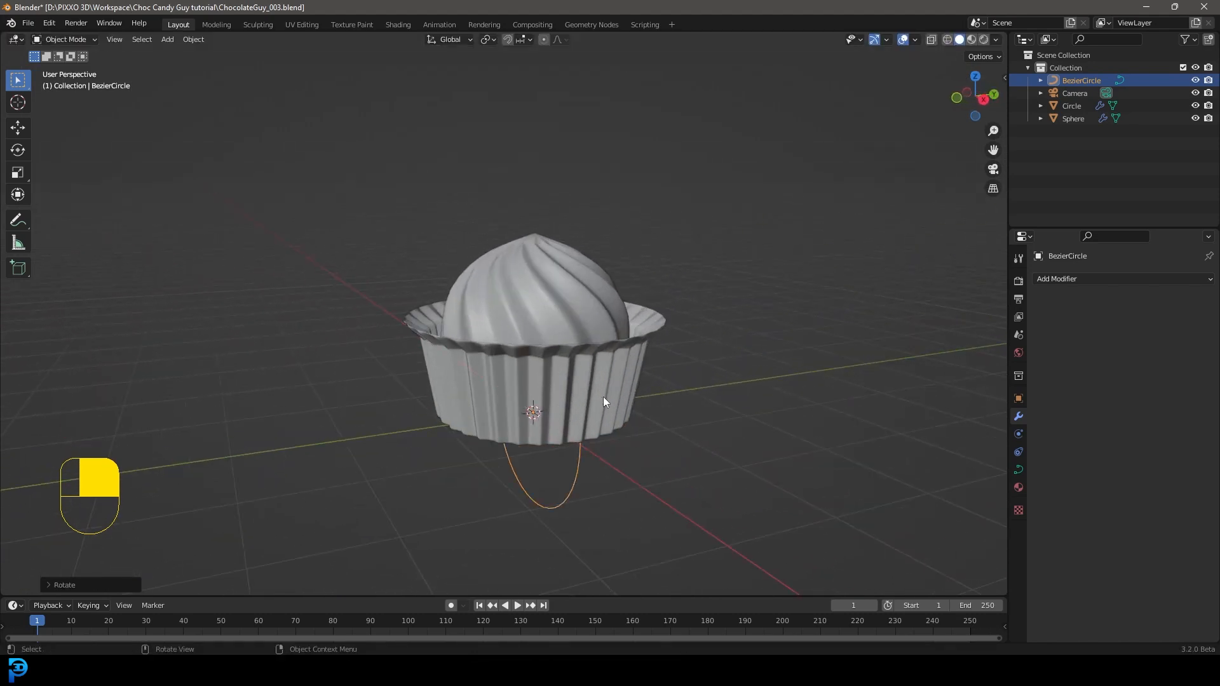
key("g")
left_click(425, 404)
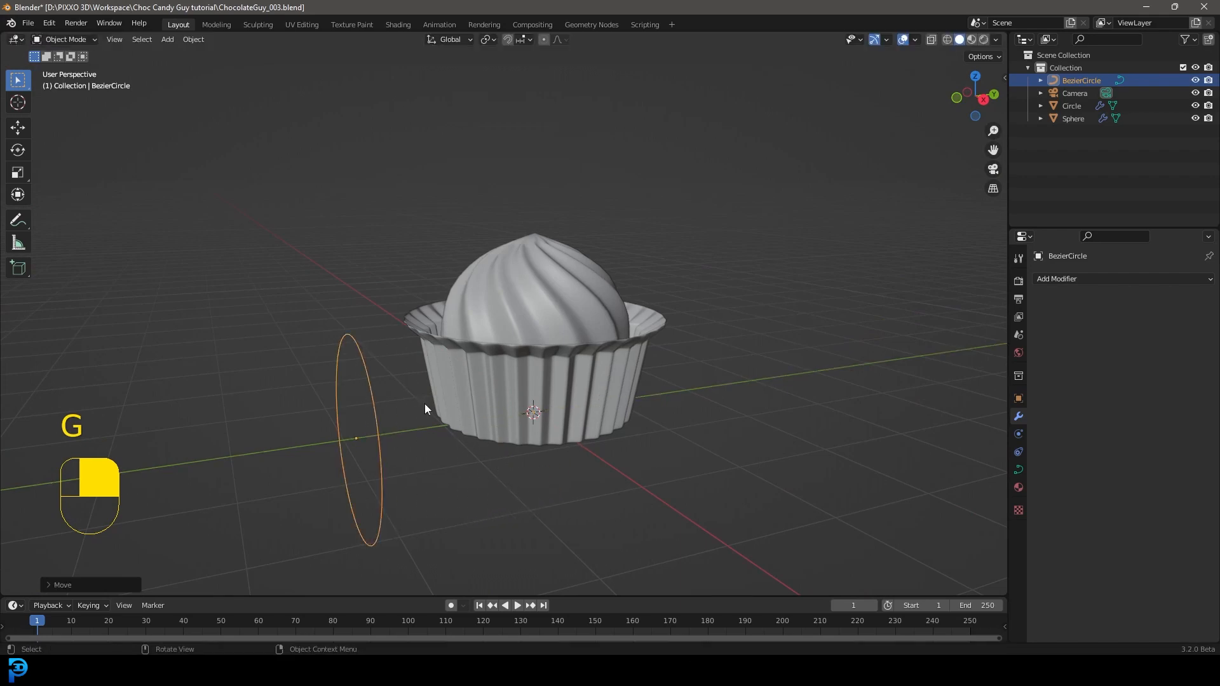
Step: In Edit Mode, lower the Bezier circle's top control point along Z by about 0.96 m, to just above the circle's centre
key("KP_1")
scroll(596, 311, "up", 4)
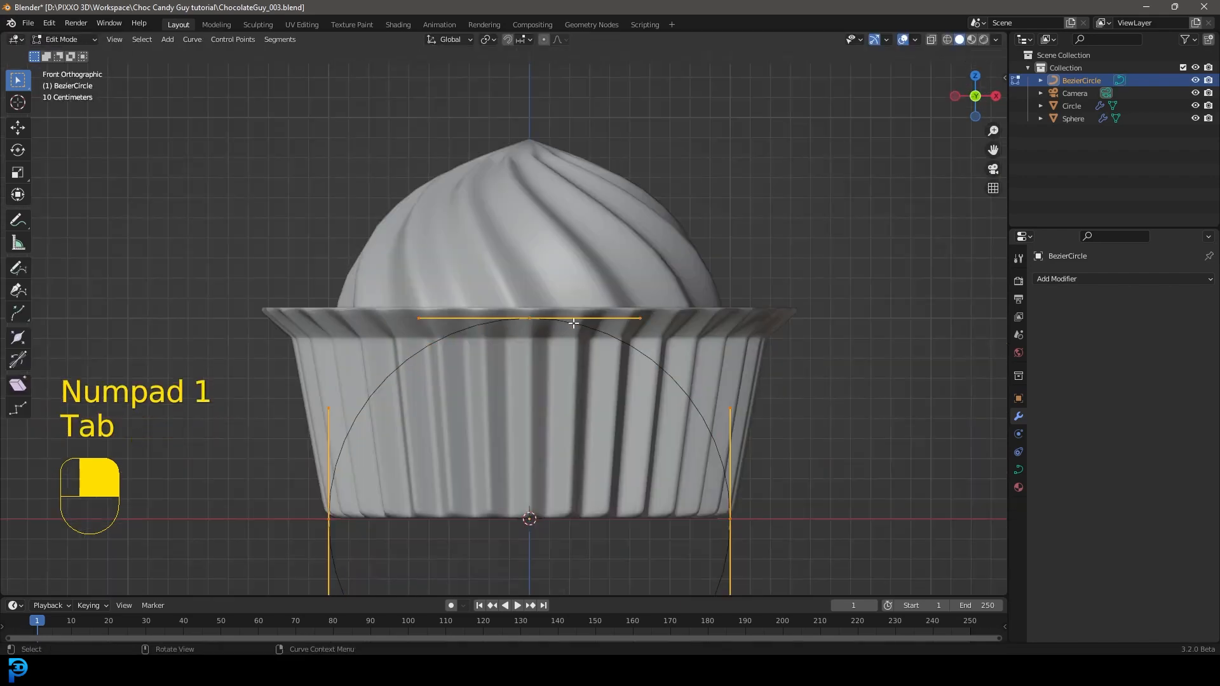
key("Tab")
scroll(565, 373, "down", 4)
scroll(553, 506, "up", 3)
left_click_drag(556, 517, 472, 408)
key("g")
right_click(536, 303)
left_click_drag(543, 168, 471, 136)
key("g")
right_click(512, 227)
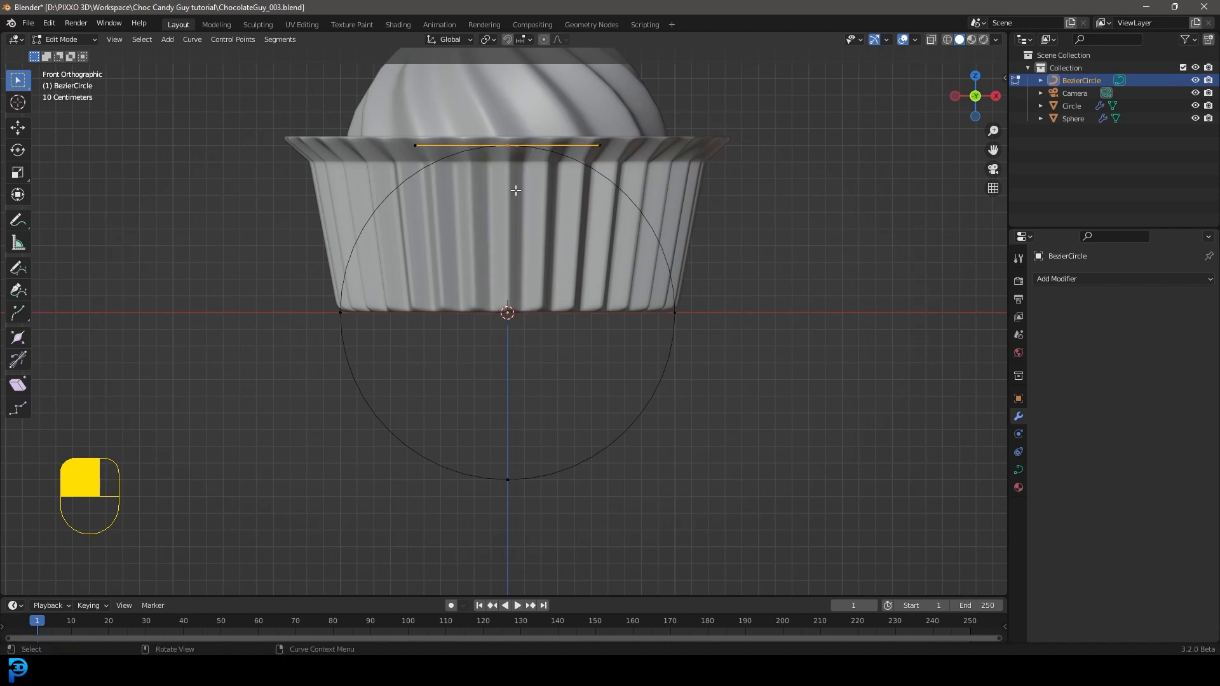
scroll(515, 141, "up", 1)
key("g")
key("z")
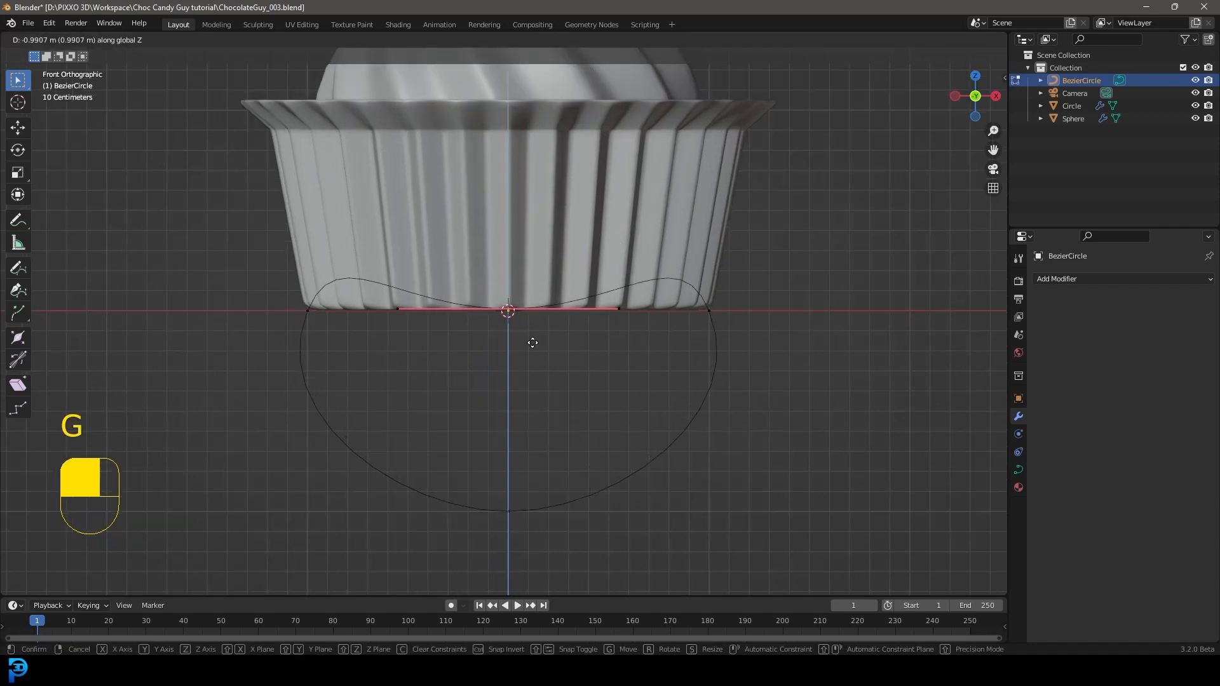
left_click(536, 335)
Step: Raise the curve's bottom control point along Z by about 0.2 m to flatten the lower arc
left_click_drag(549, 485, 569, 522)
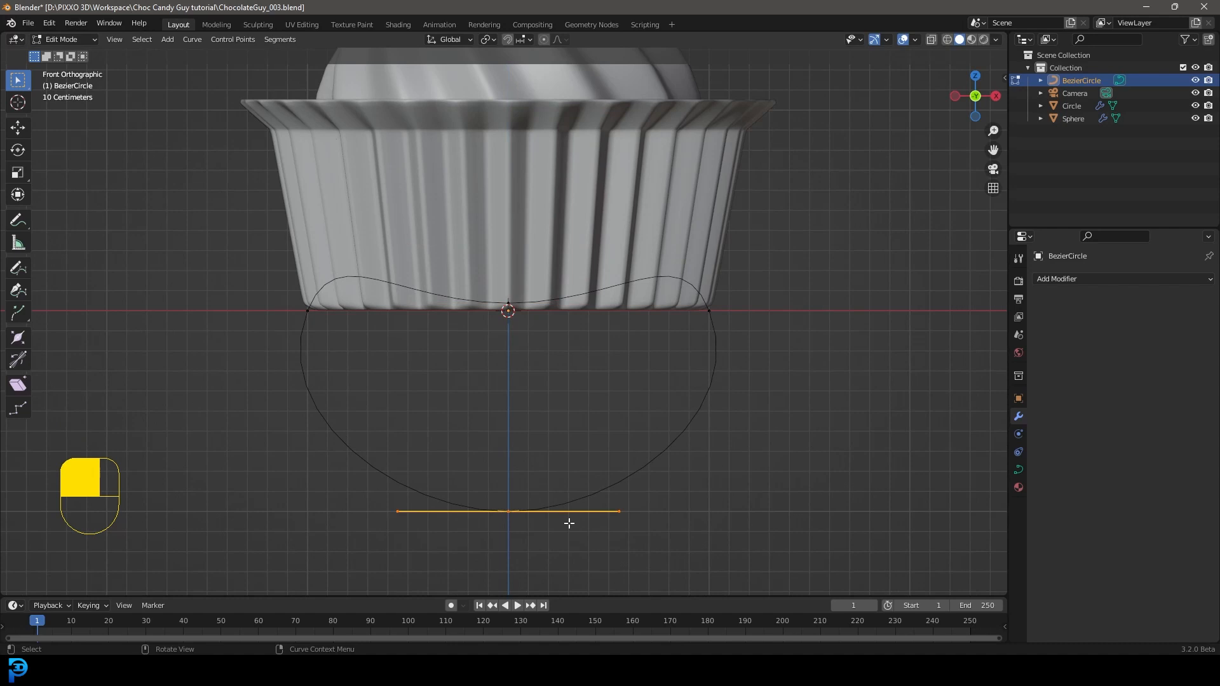
key("g")
key("z")
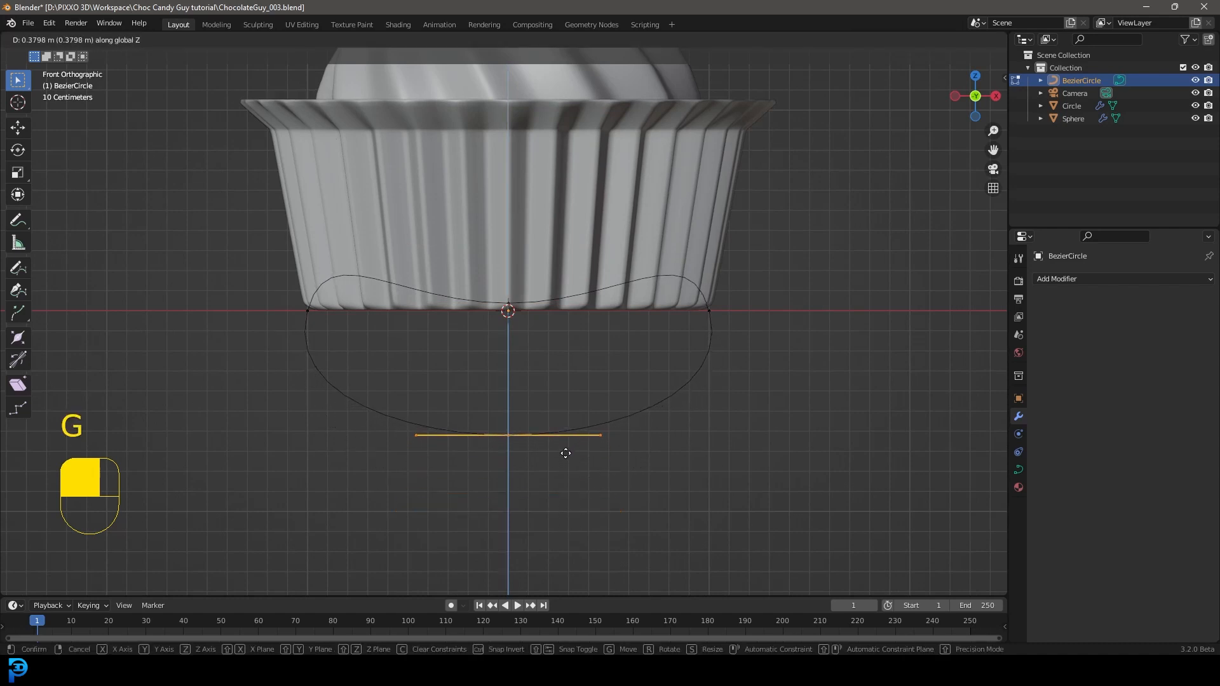
left_click(569, 491)
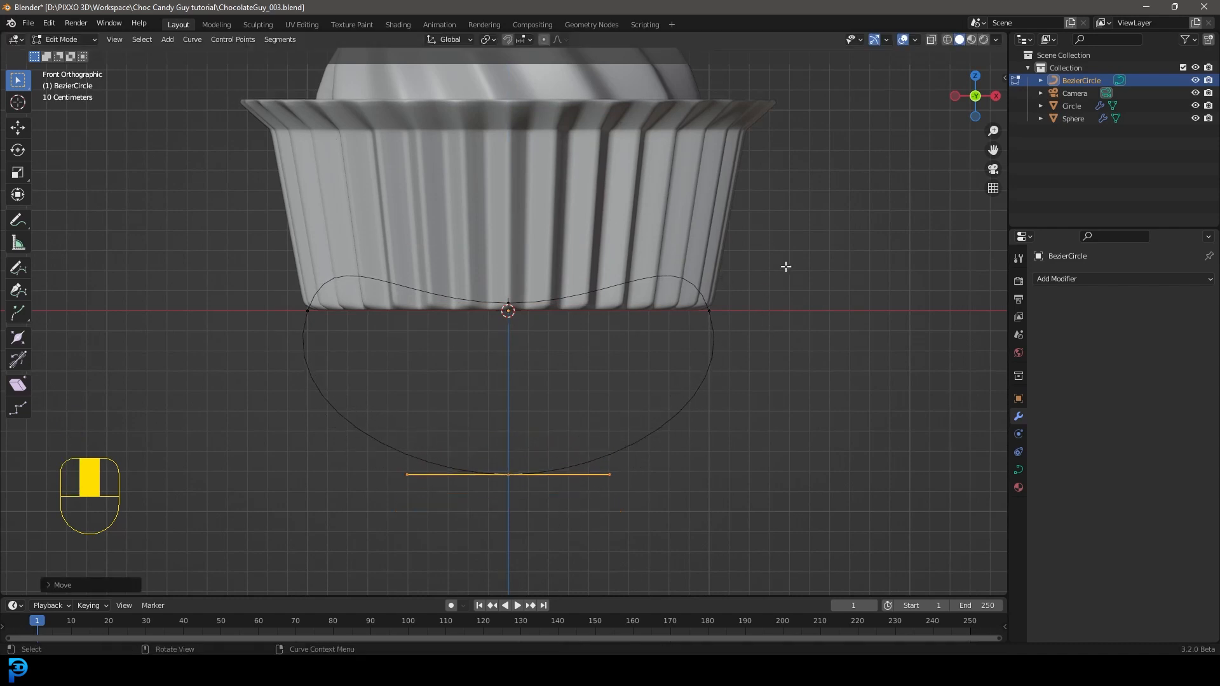
Step: Select all of the curve's control points and raise the whole shape so it overlaps the wrapper's lower half in front view
left_click_drag(791, 525, 203, 154)
key("g")
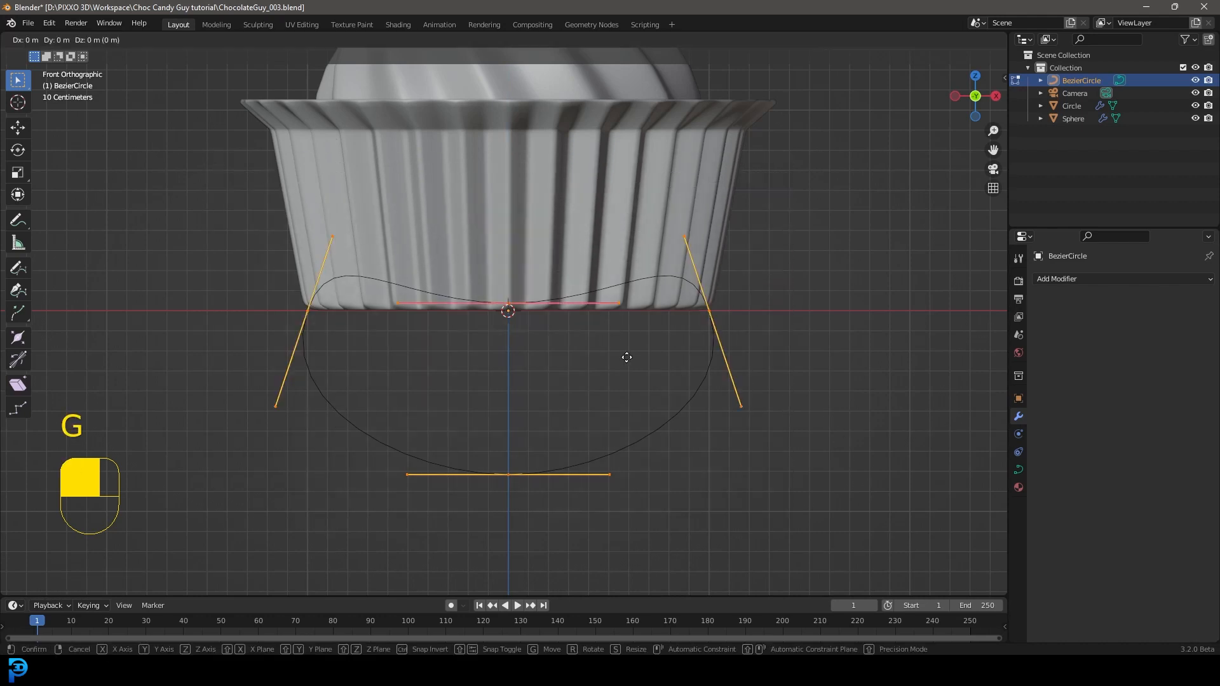
left_click(637, 284)
middle_click_drag(597, 310, 504, 307)
scroll(573, 322, "up", 2)
scroll(257, 362, "down", 4)
scroll(295, 343, "up", 3)
middle_click_drag(267, 362, 469, 359, "shift")
scroll(258, 383, "up", 2)
scroll(267, 385, "down", 5)
key("KP_1")
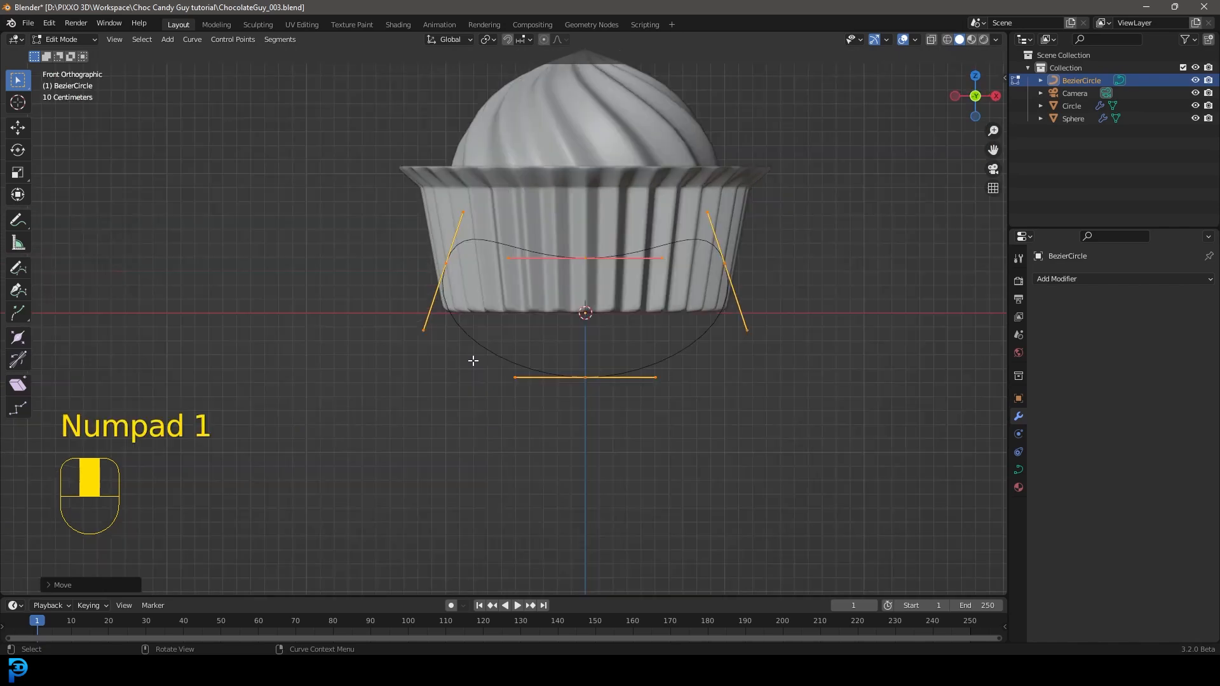
scroll(773, 252, "up", 1)
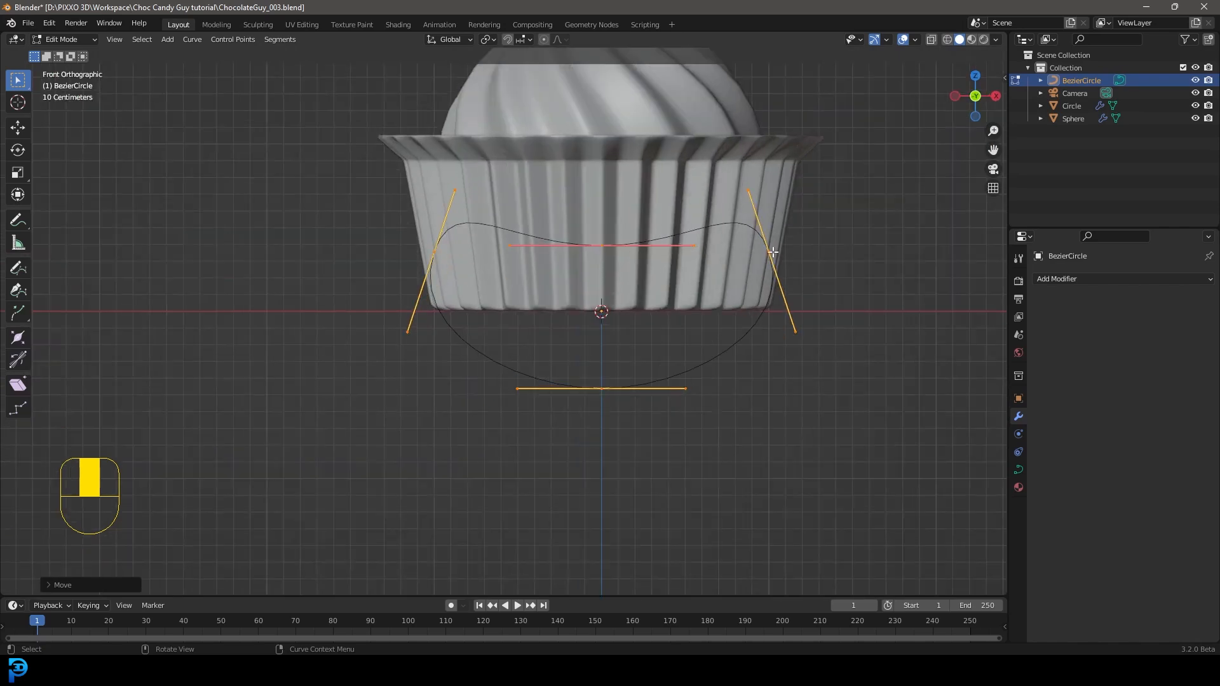
left_click_drag(808, 280, 776, 208)
left_click(432, 254, "shift")
key("g")
key("z")
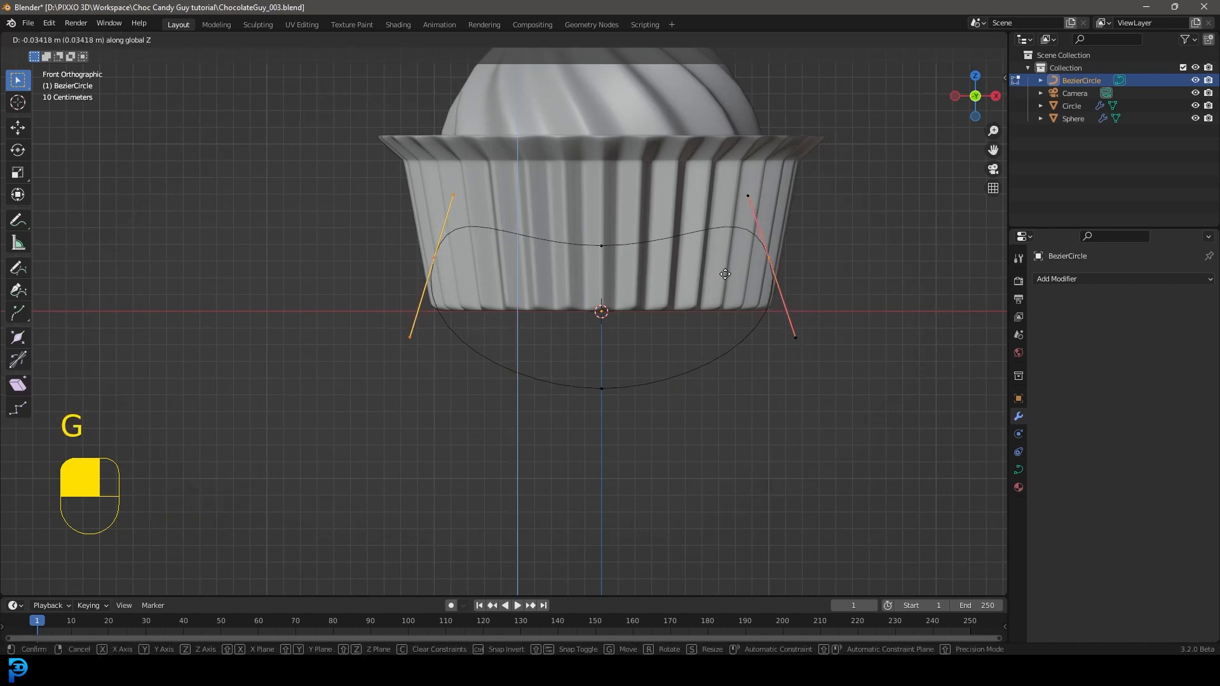
left_click(729, 300)
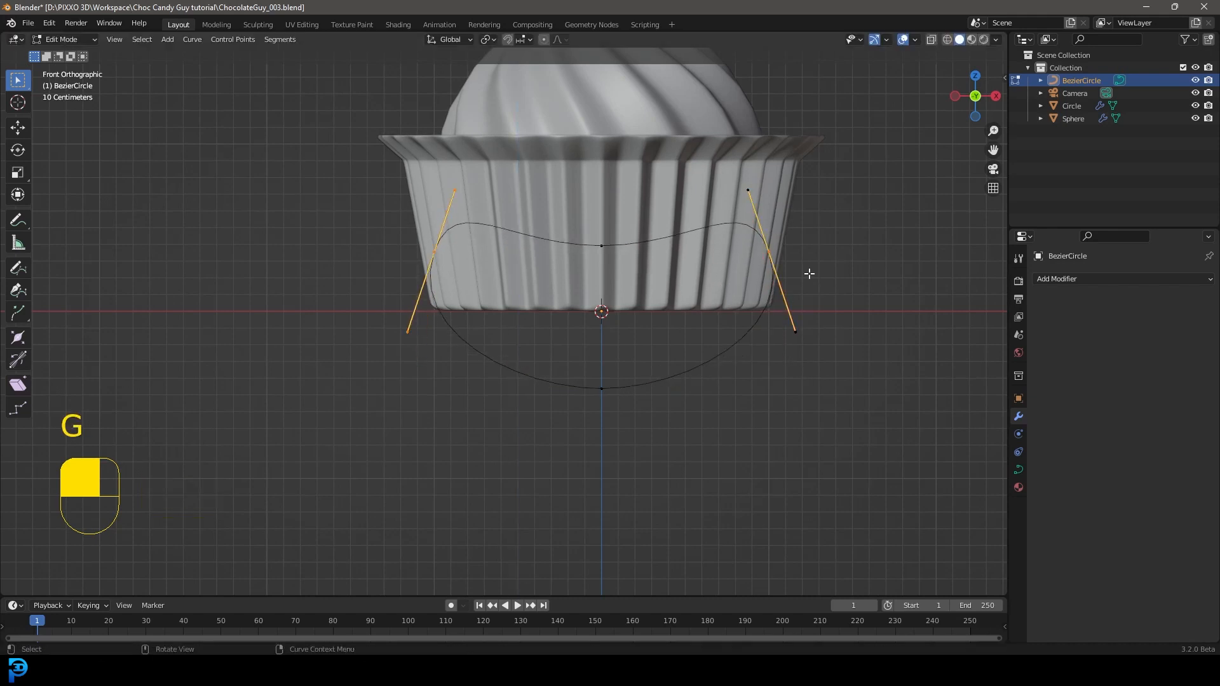
Step: Lower the curve's left and right control points together by about 0.18 m along Z
left_click(770, 253)
left_click(434, 252, "shift")
middle_click(699, 317)
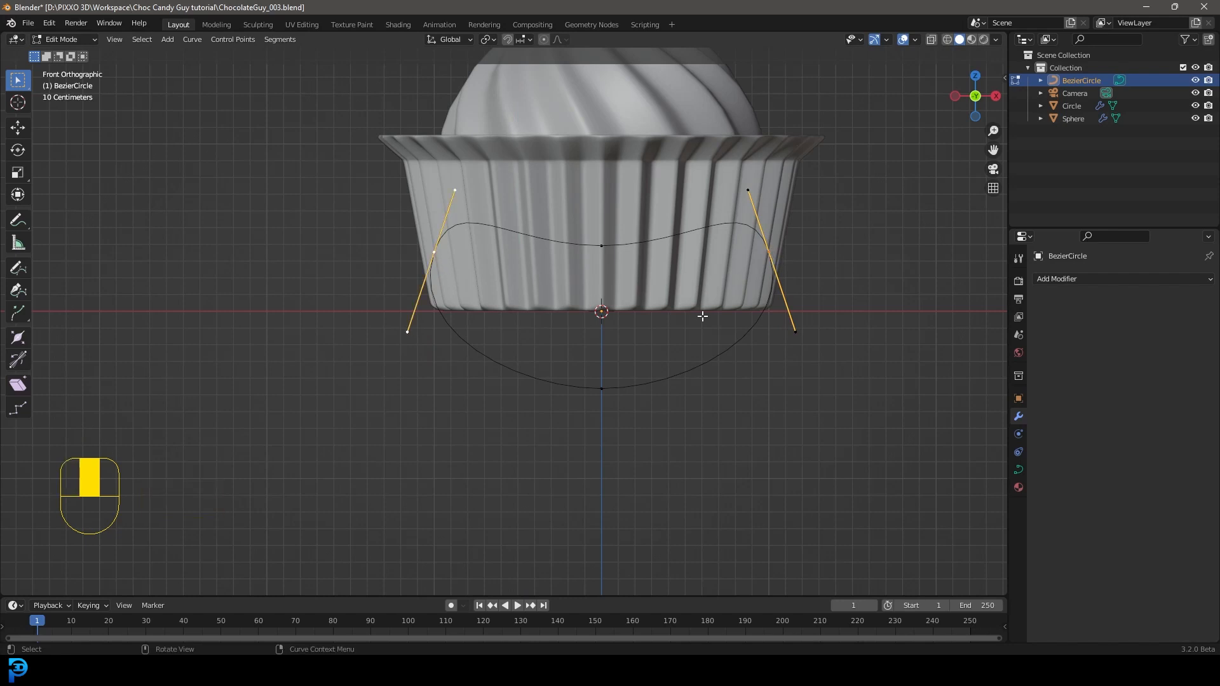
key("g")
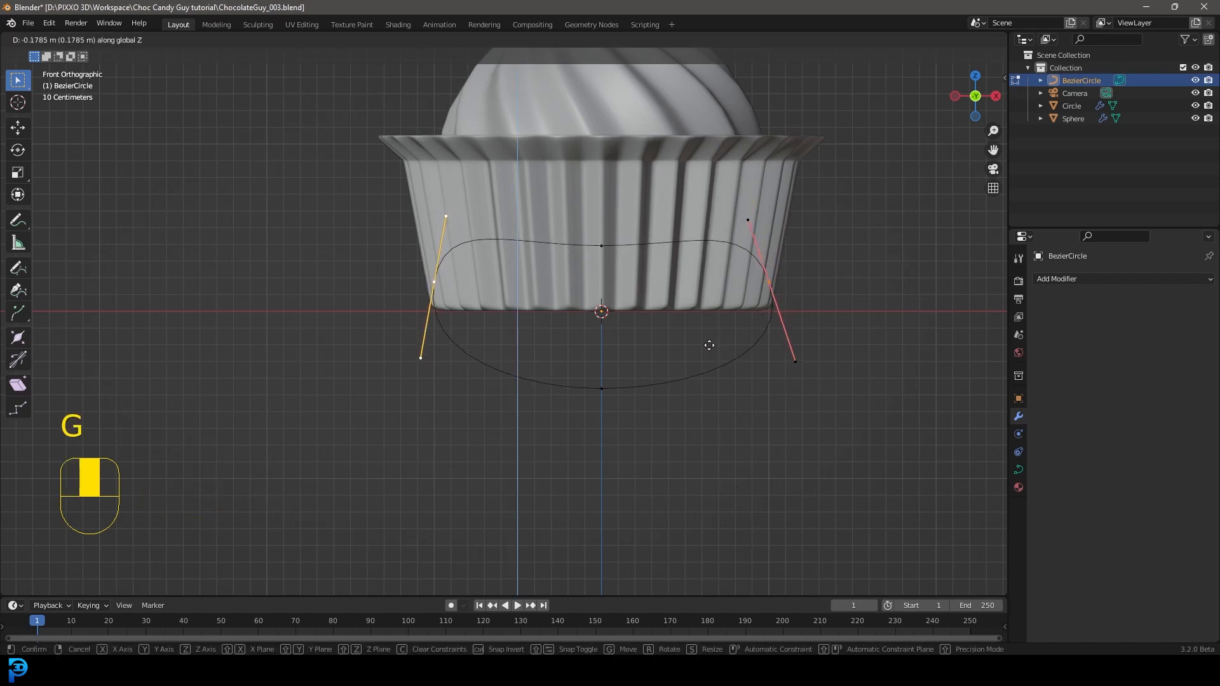
left_click(709, 345)
Step: Set the pivot point to Individual Origins and scale the two side points' handles to about 0.7
left_click(489, 40)
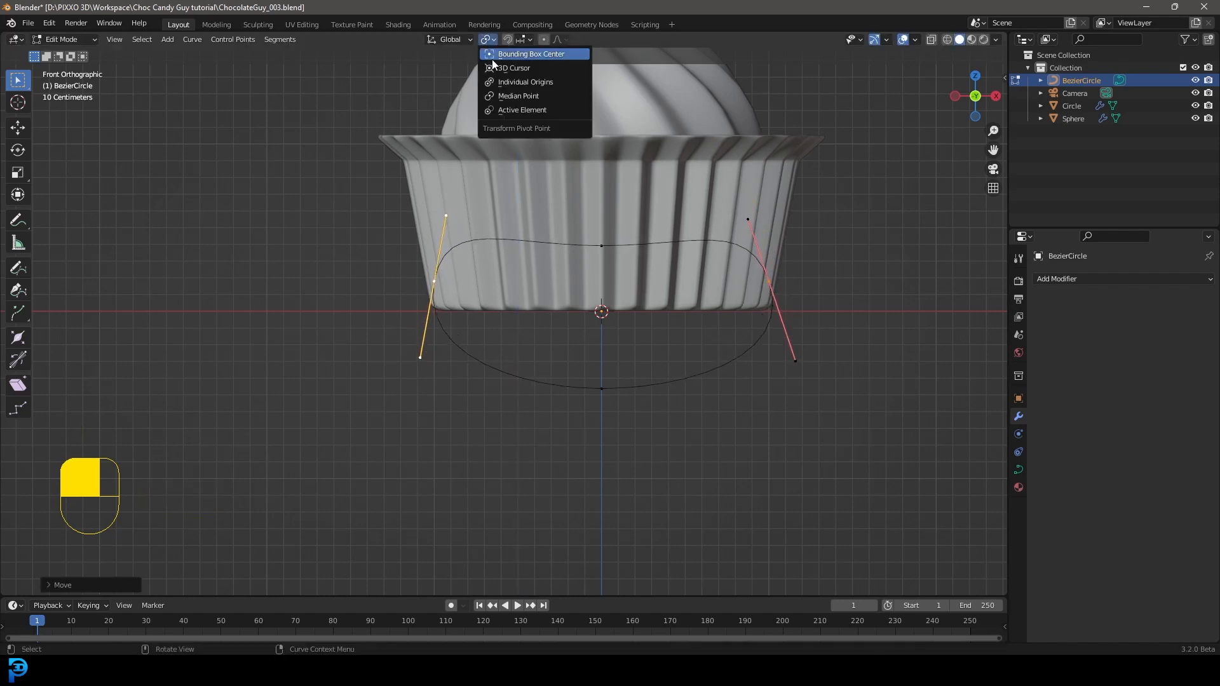
left_click(518, 83)
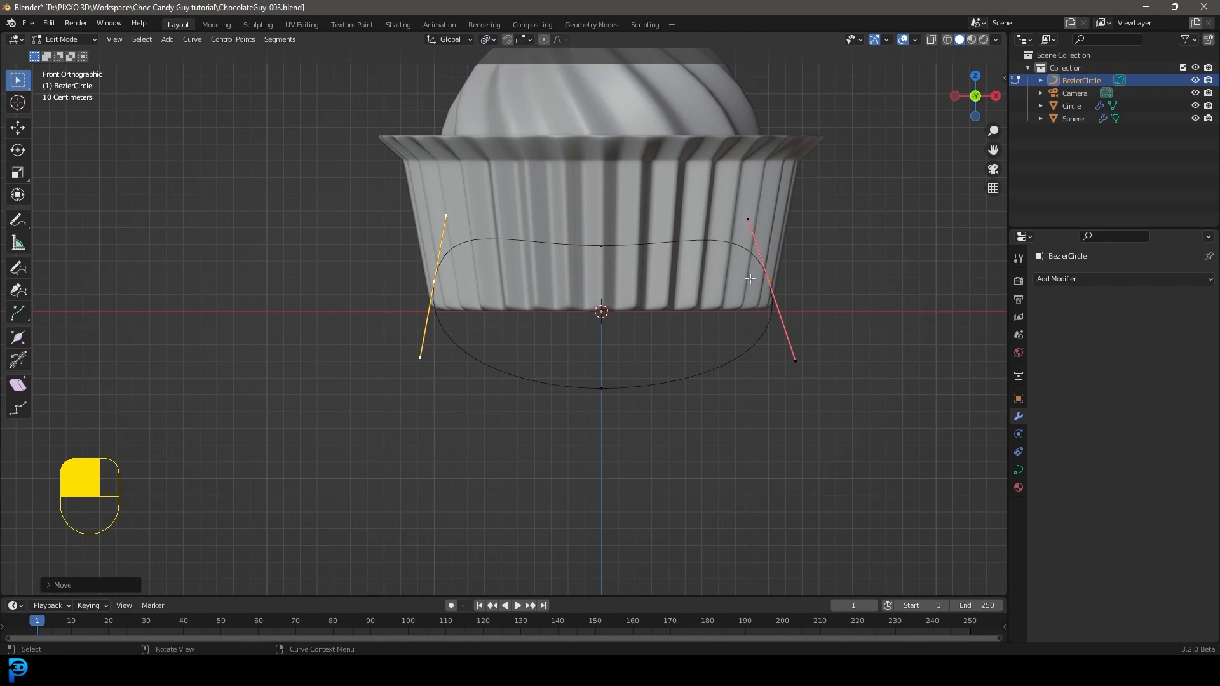
key("s")
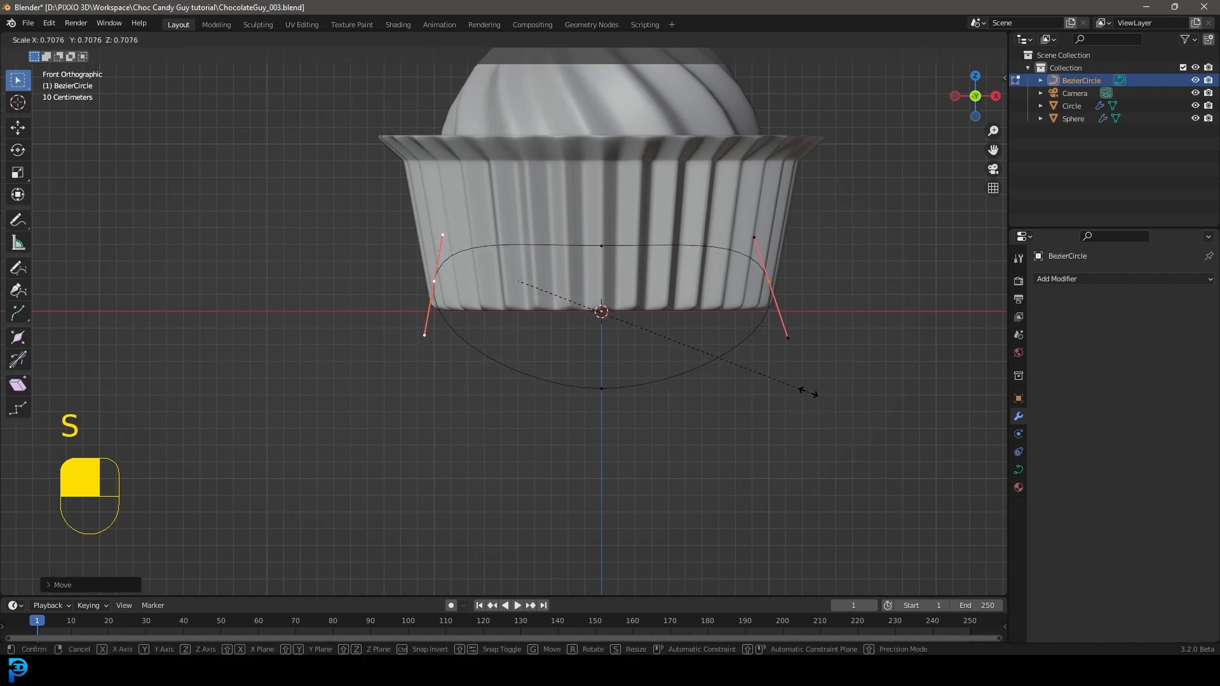
left_click(812, 400)
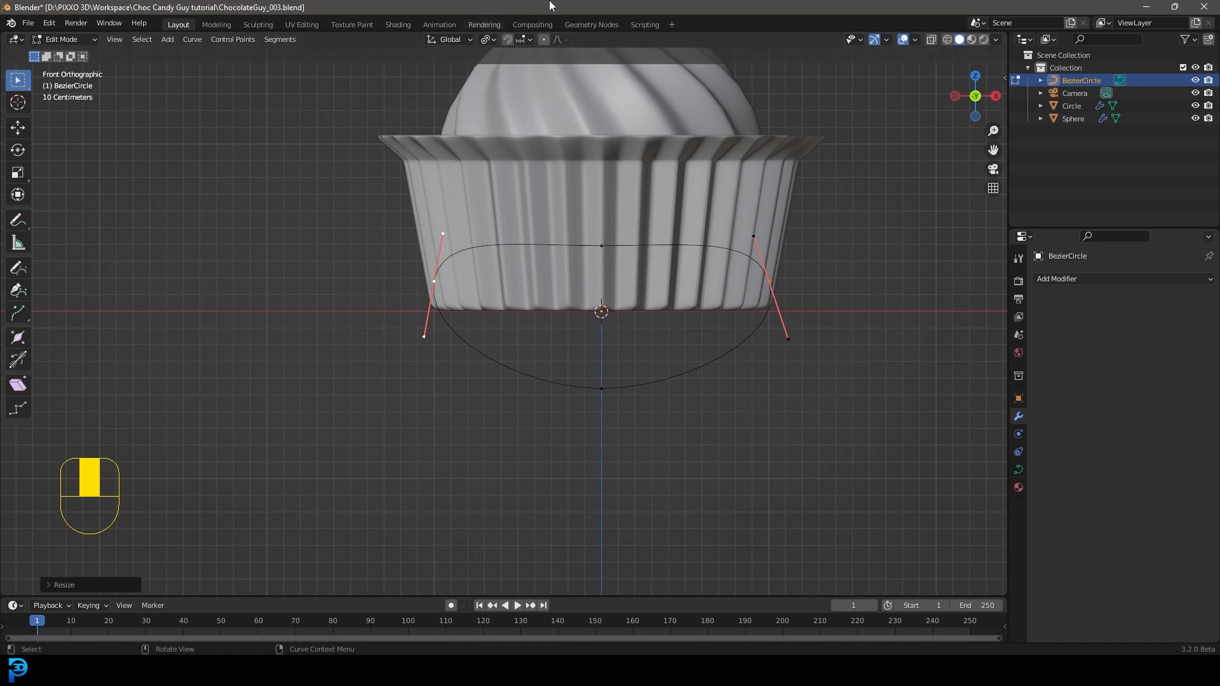
Step: Set the pivot point back to Median Point and return to Object Mode
left_click(483, 41)
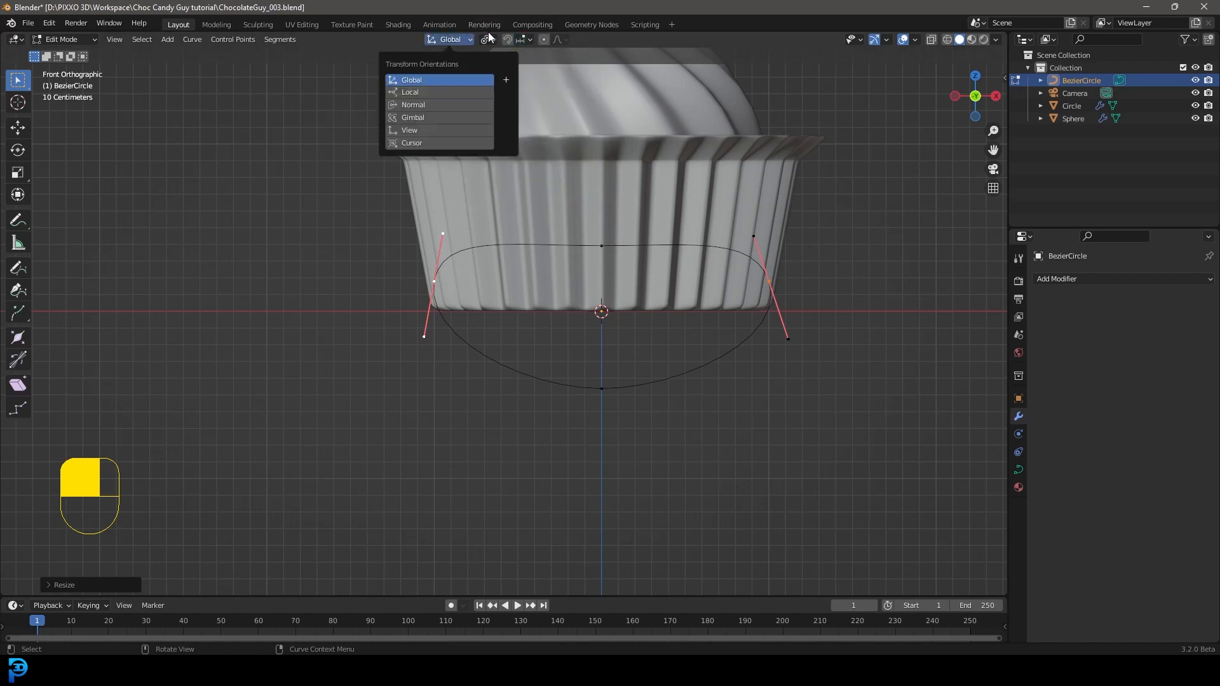
left_click(497, 96)
left_click(75, 39)
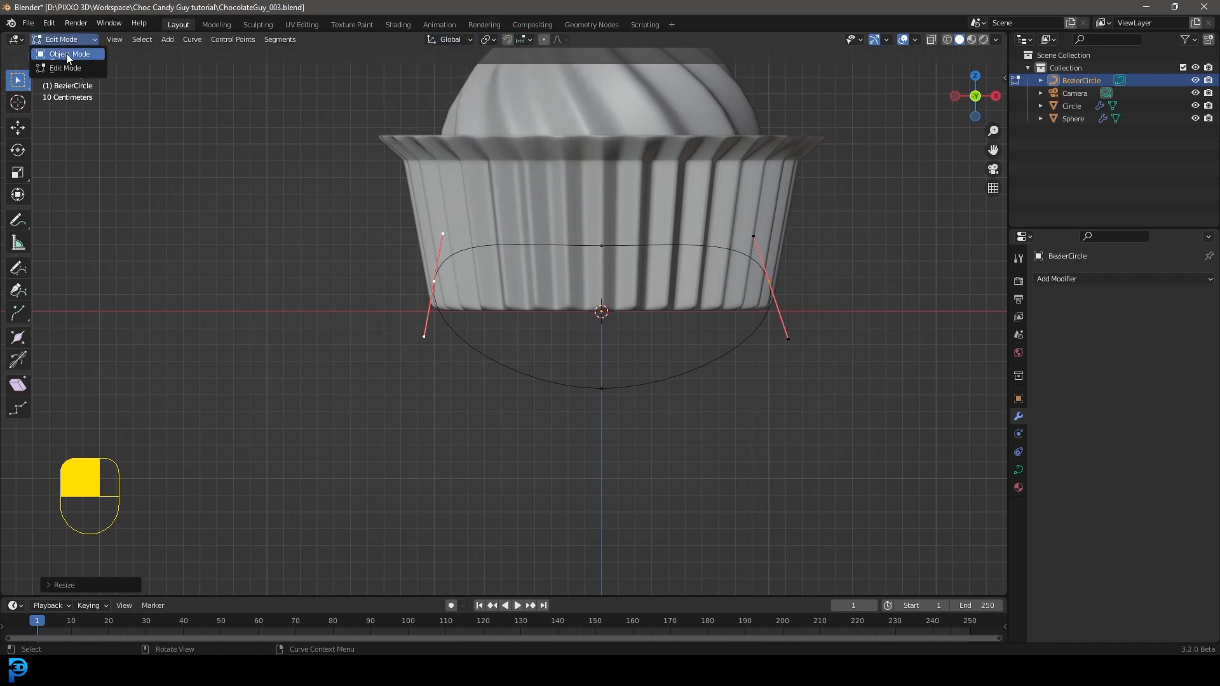
left_click(89, 56)
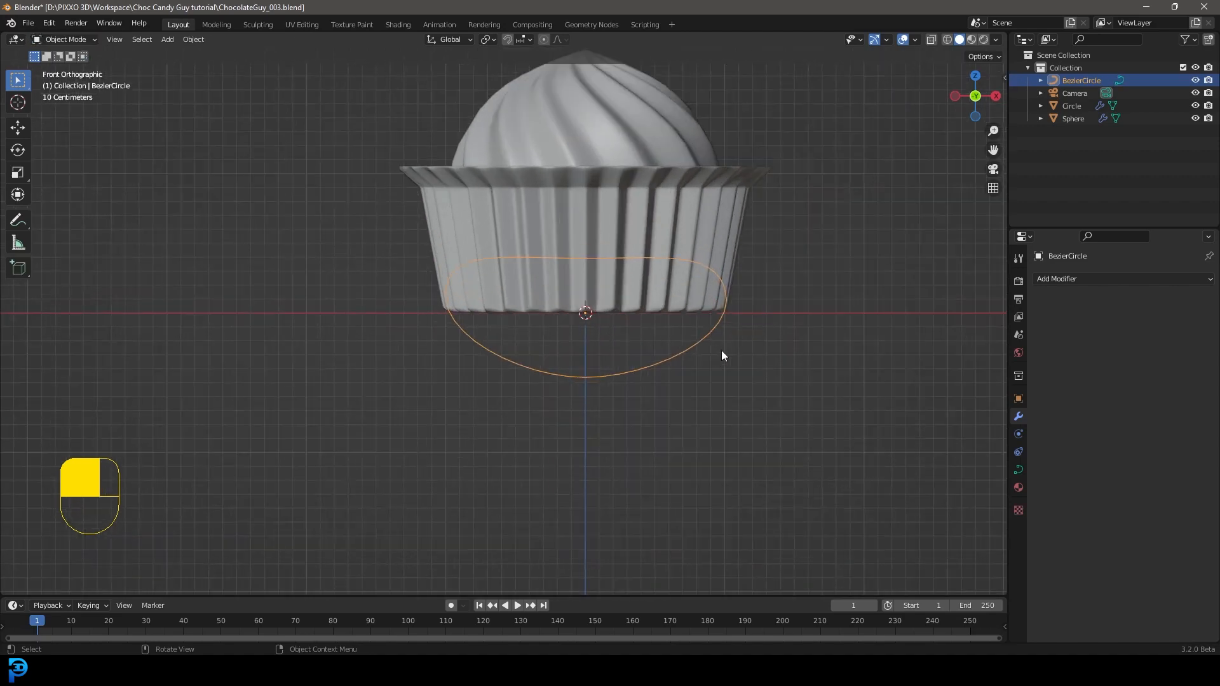
Step: Set the Bezier circle's preview resolution to 7
left_click(1018, 471)
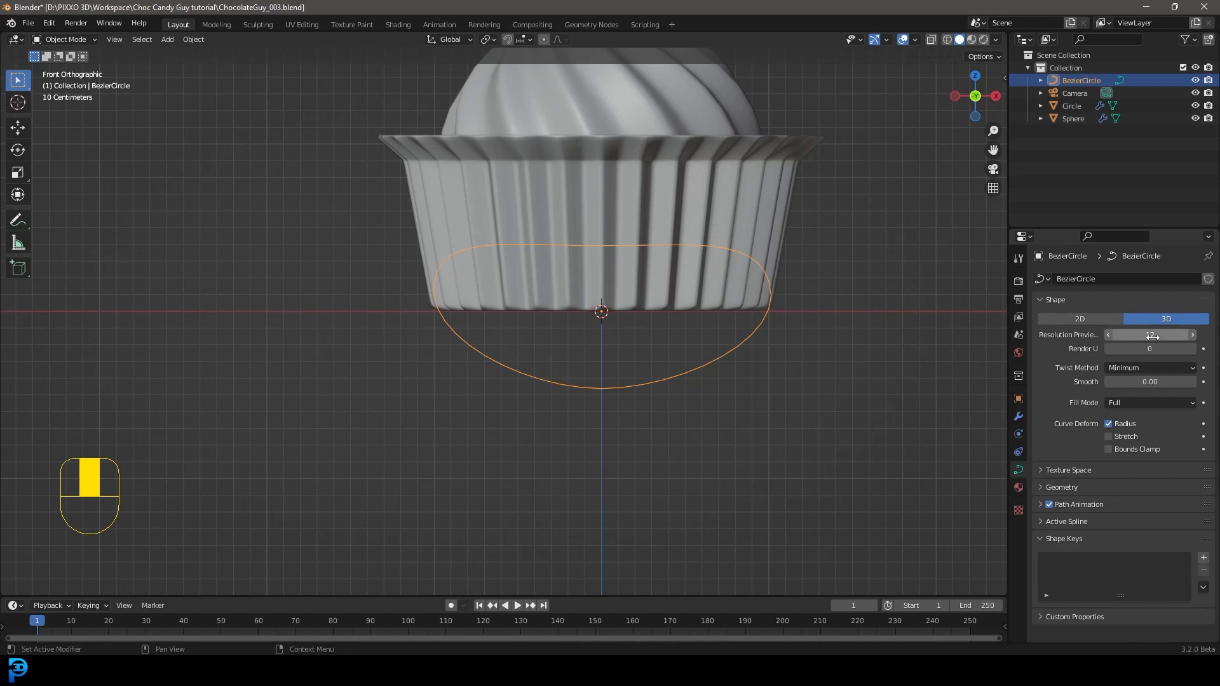
left_click(1107, 335)
left_click(1107, 334)
left_click(1107, 334)
left_click(1107, 335)
left_click(1107, 335)
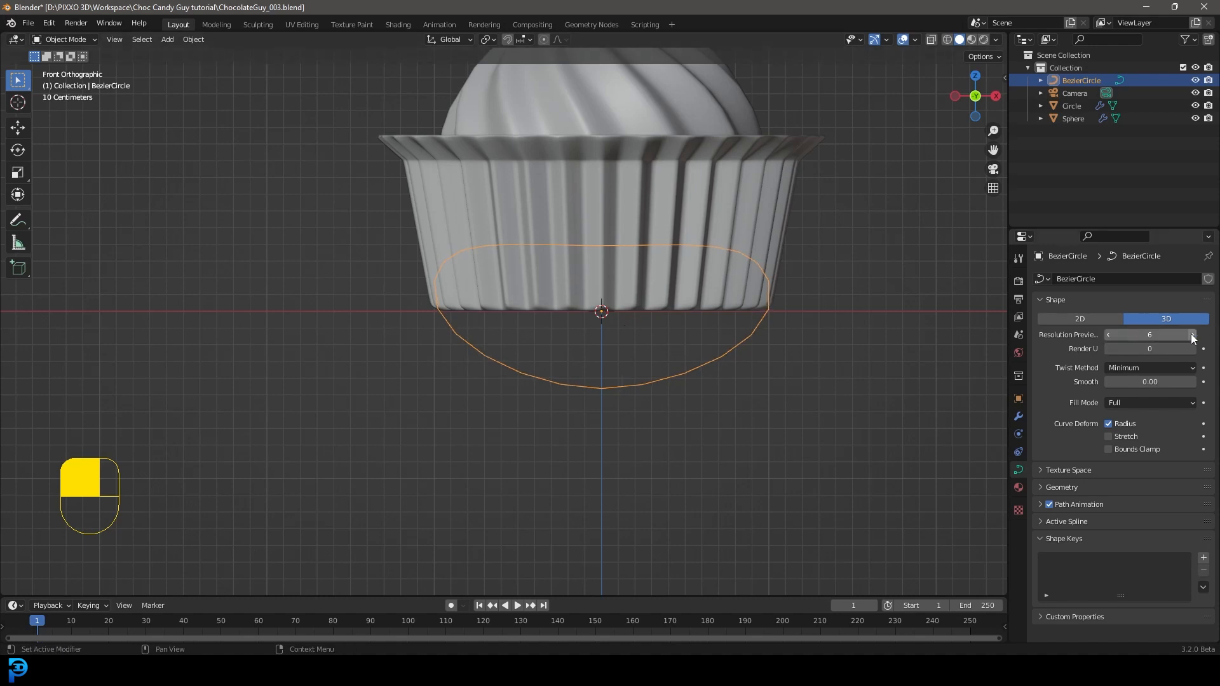
scroll(615, 349, "up", 1)
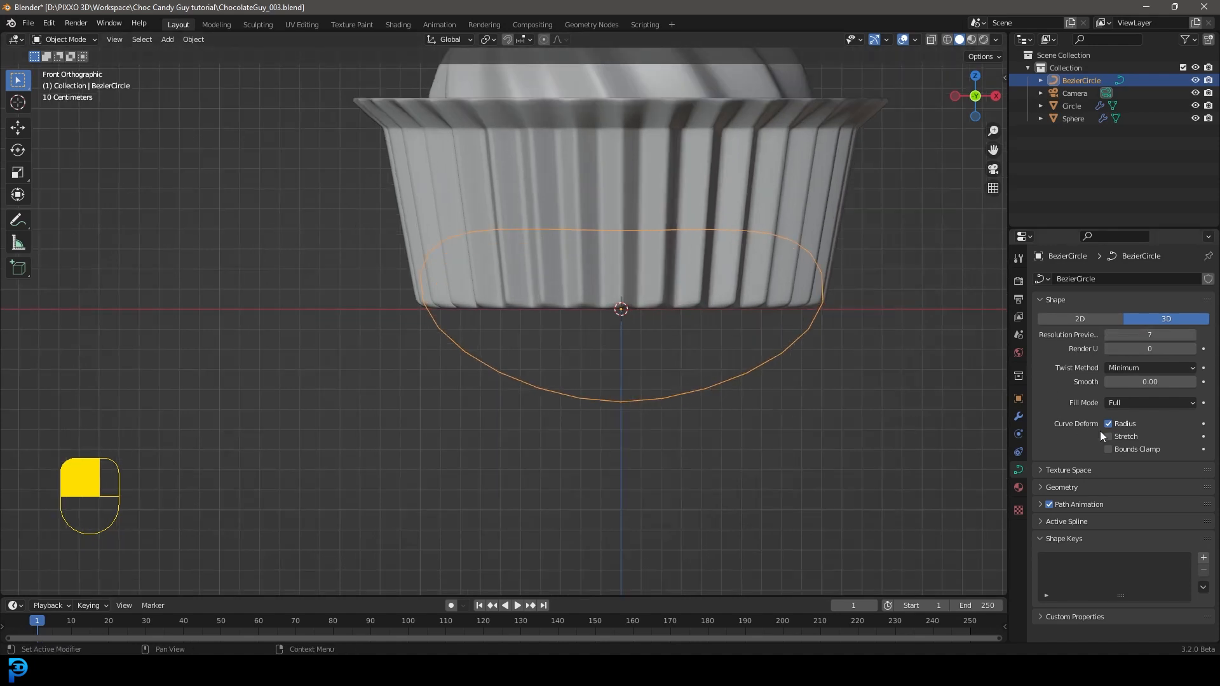
Step: Give the curve a round bevel with a depth of 0.15 m to turn it into a thick tube
left_click(1049, 486)
scroll(1062, 478, "down", 2)
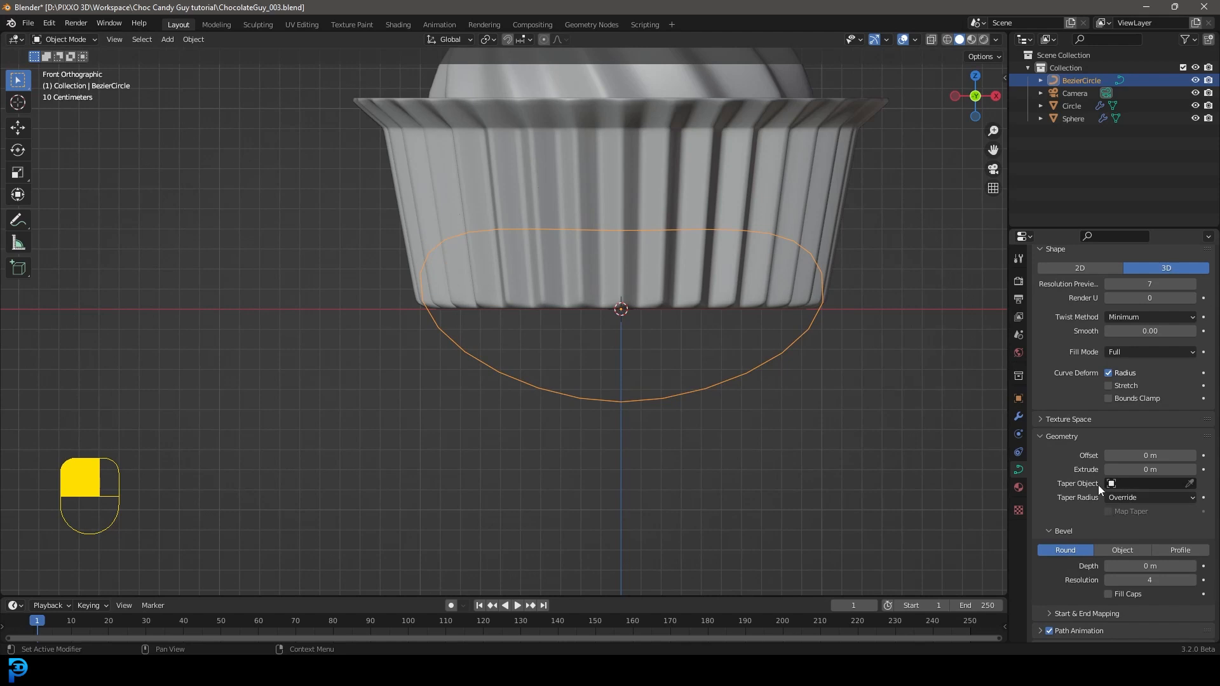
scroll(1097, 486, "down", 3)
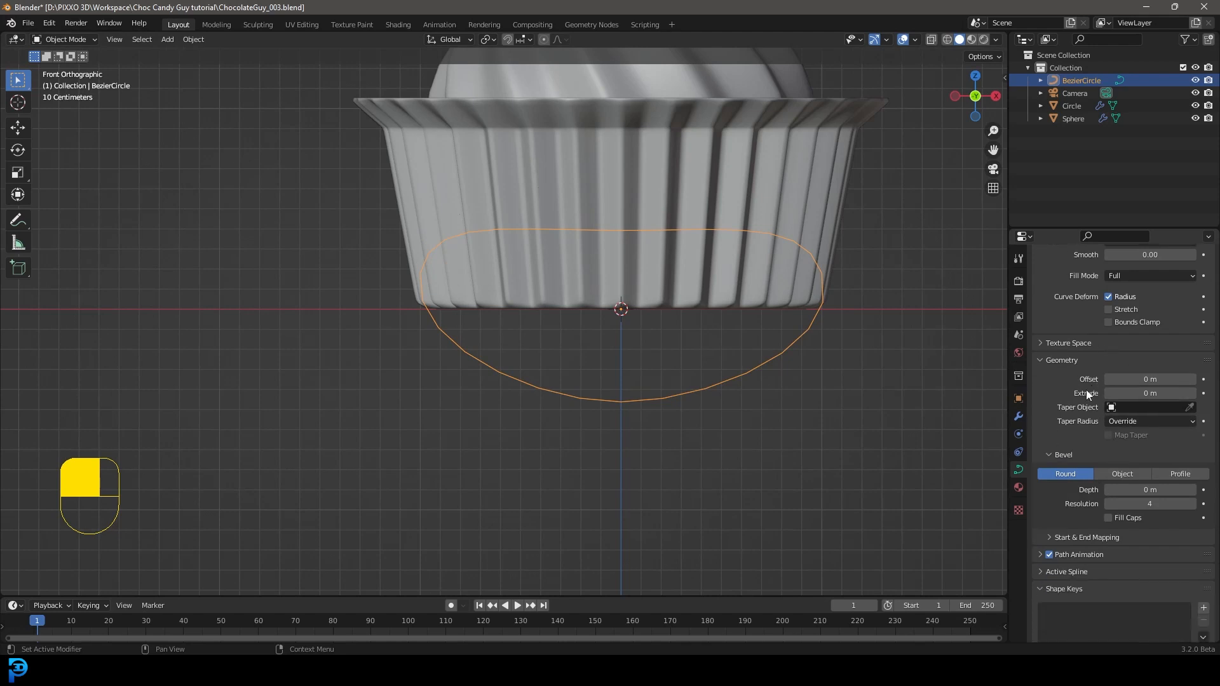
left_click(1143, 489)
type("0.05")
key("Return")
mouse_move(1150, 490)
left_mouse_down()
mouse_move(1176, 490)
mouse_move(1127, 490)
mouse_move(1163, 490)
mouse_move(1146, 489)
left_mouse_up()
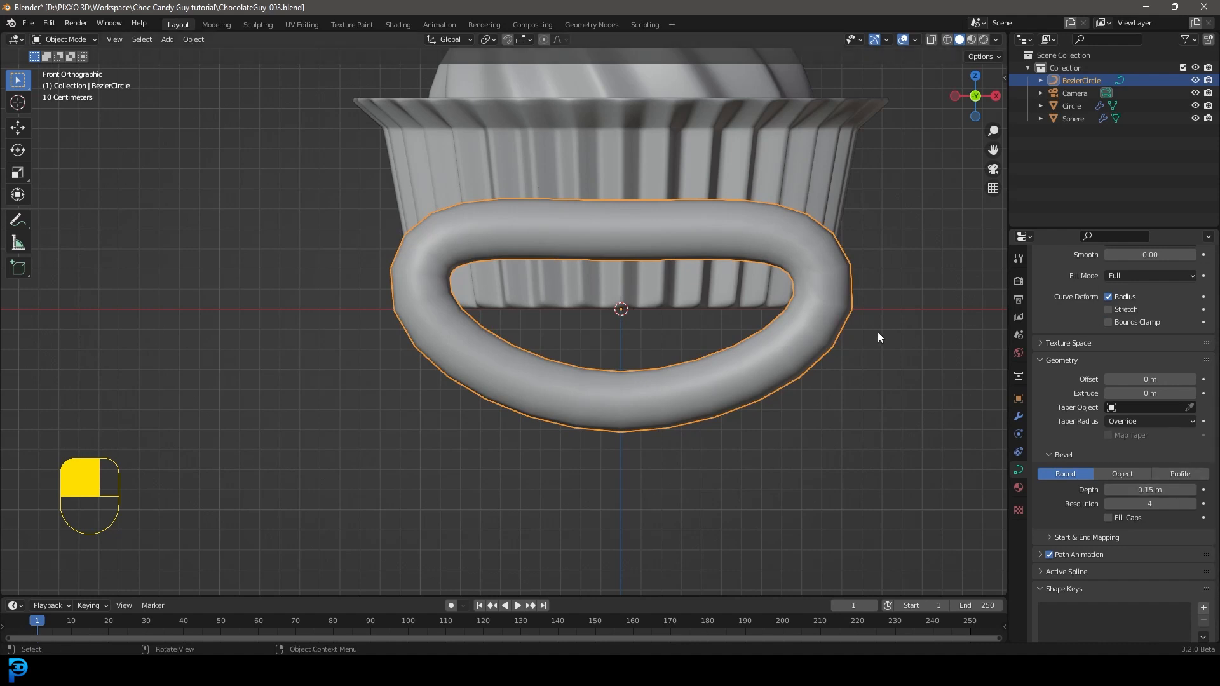
Step: Add a Subdivision Surface modifier to the beveled curve
left_click(1019, 417)
left_click(1057, 279)
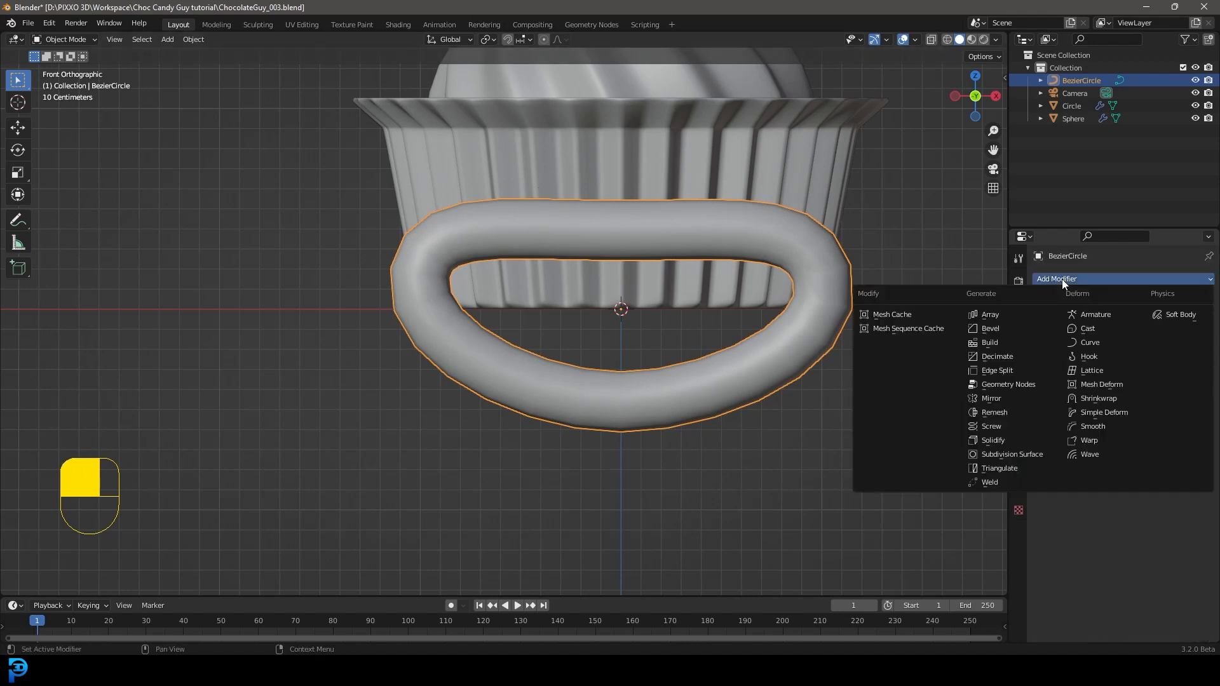
left_click(1011, 454)
scroll(724, 281, "down", 5)
middle_click_drag(724, 281, 699, 295)
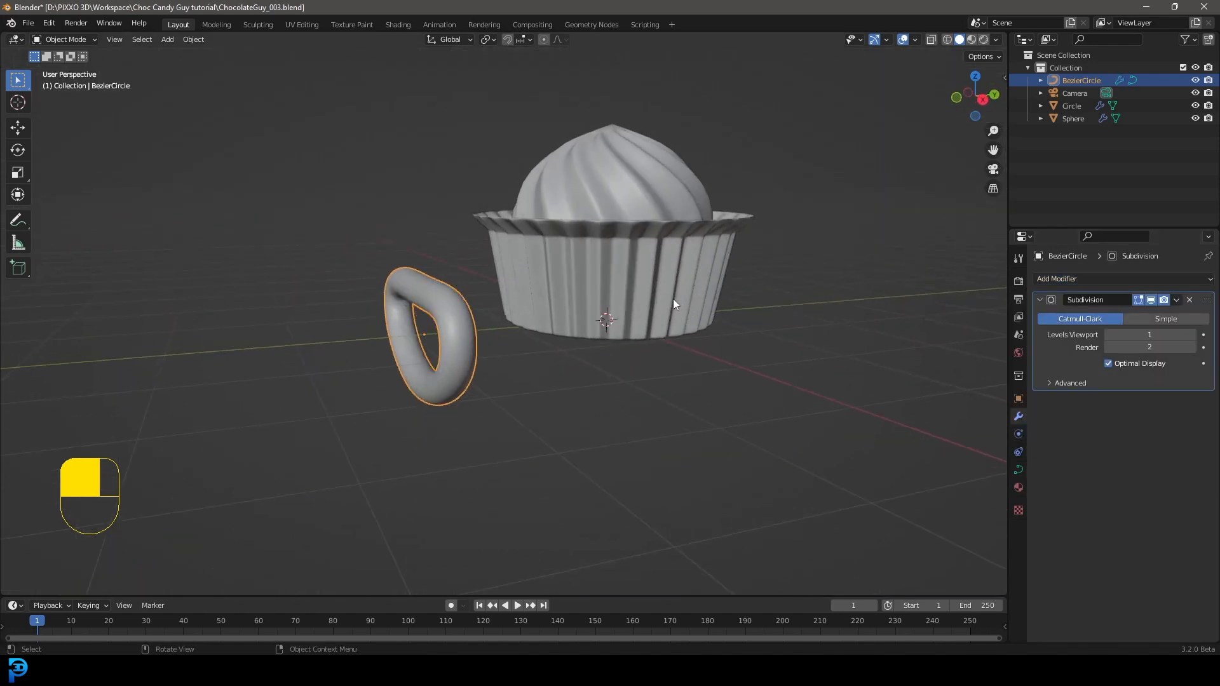
Step: From the right view, move the tube up and close to the front wall of the wrapper
key("KP_3")
scroll(520, 362, "up", 1, "shift")
scroll(520, 362, "up", 2)
key("g")
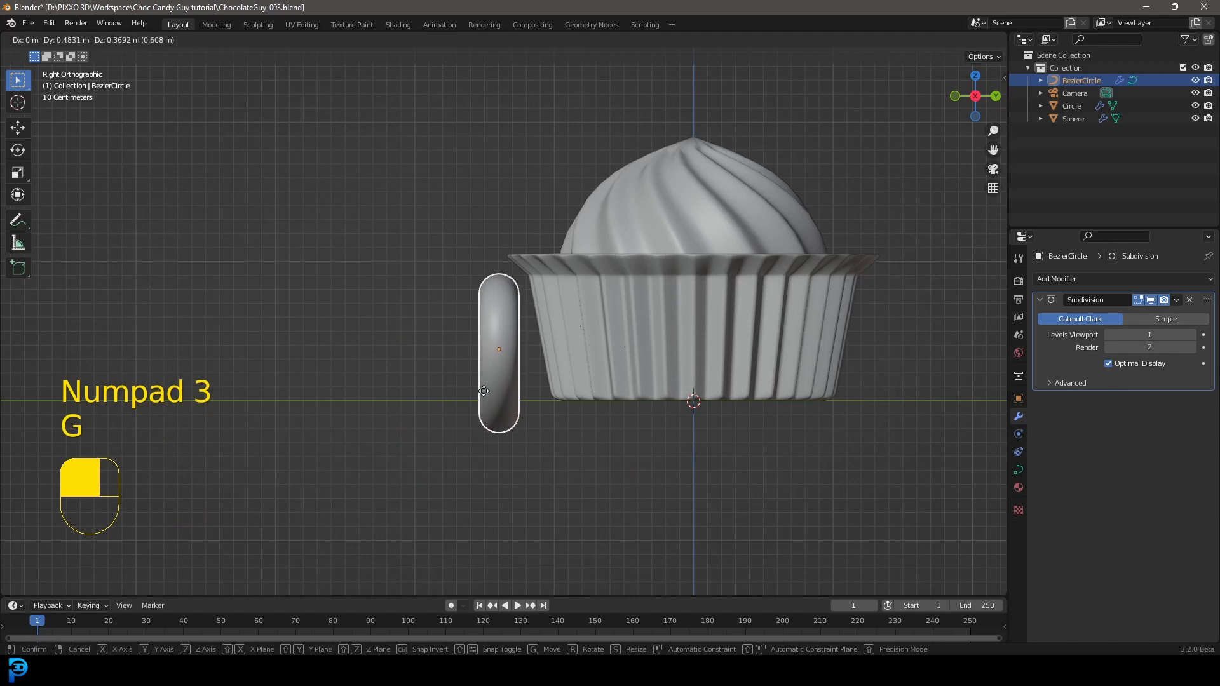
left_click(523, 379)
Step: Tilt the tube by about 10 degrees in the right view to follow the wrapper's slope, and return to the front view
scroll(819, 464, "up", 3)
key("r")
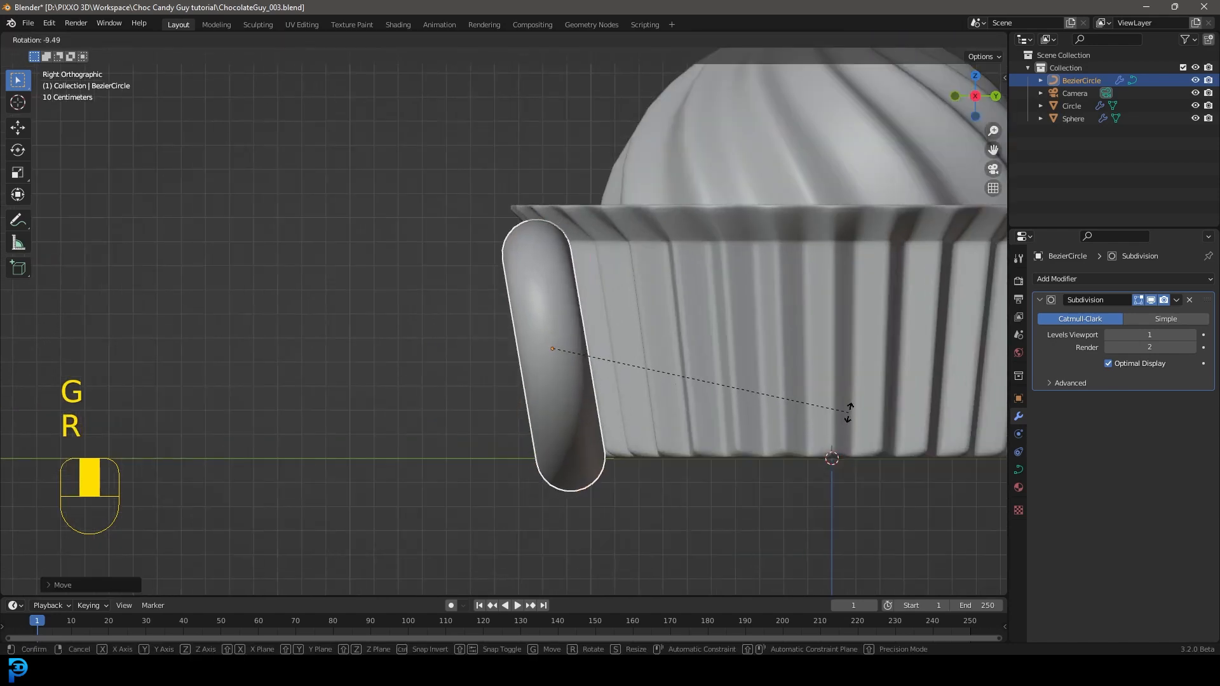
left_click(836, 414)
key("KP_1")
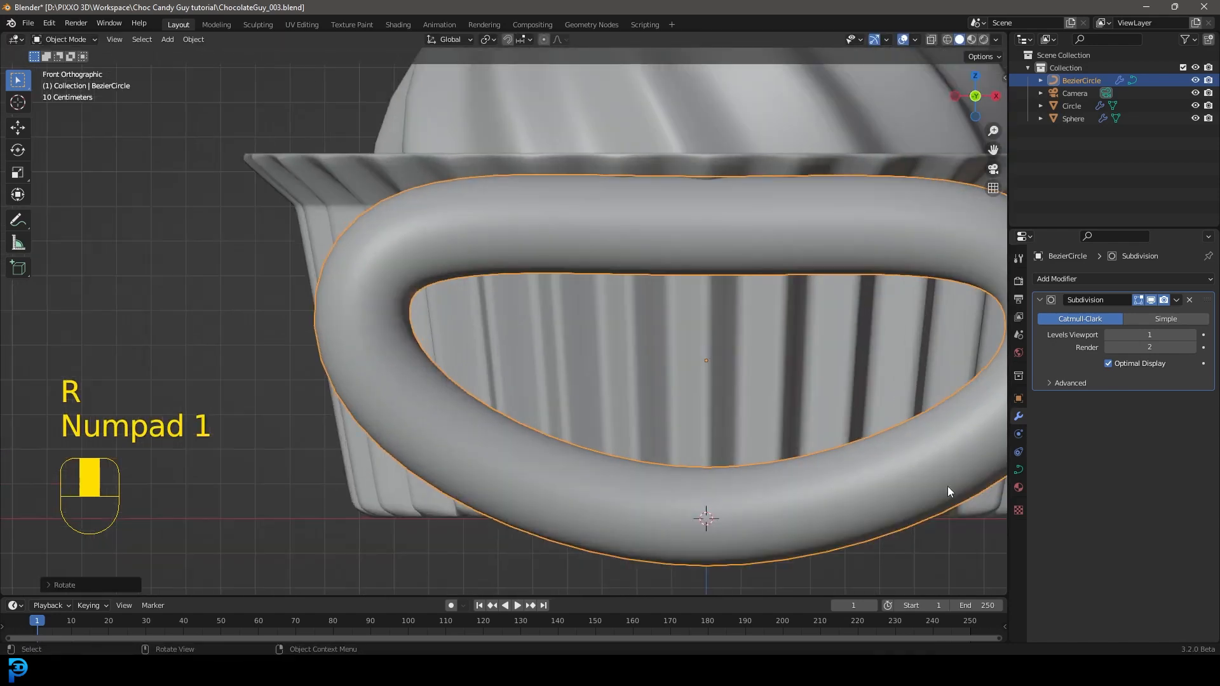
Step: Scale the mouth tube down to a small mouth and raise it slightly along Z on the wrapper's front
key("s")
left_click(774, 444)
scroll(750, 413, "down", 3)
key("g")
key("z")
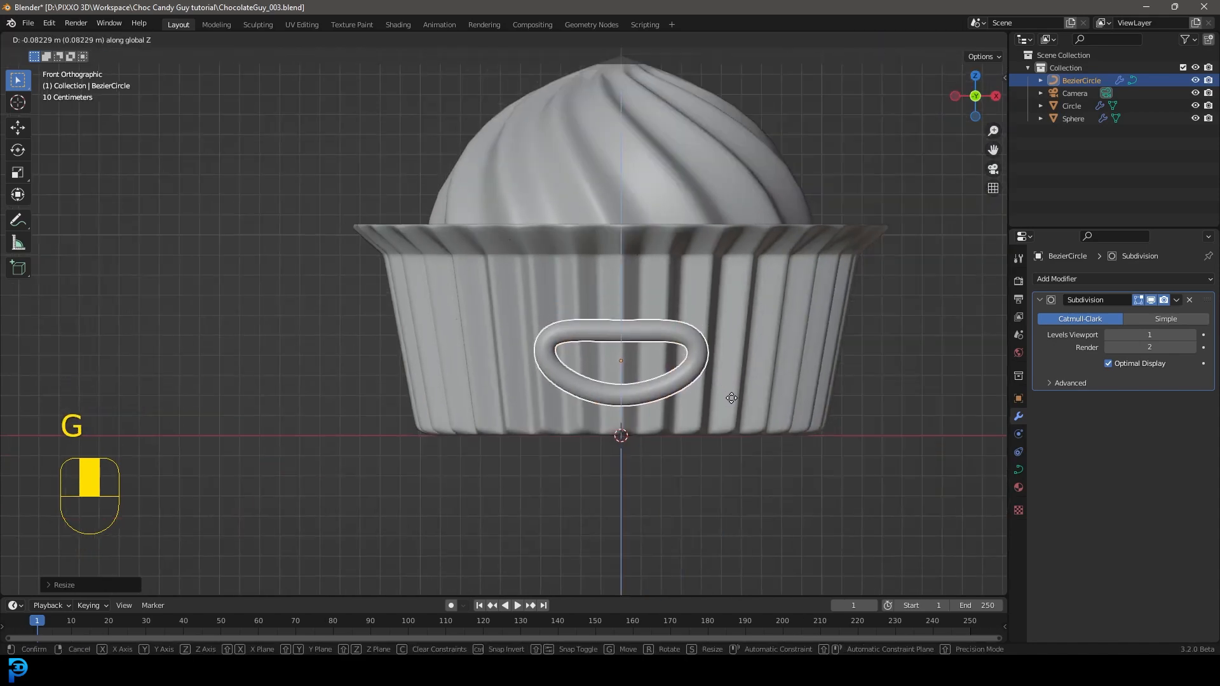
left_click(732, 391)
key("s")
left_click(813, 395)
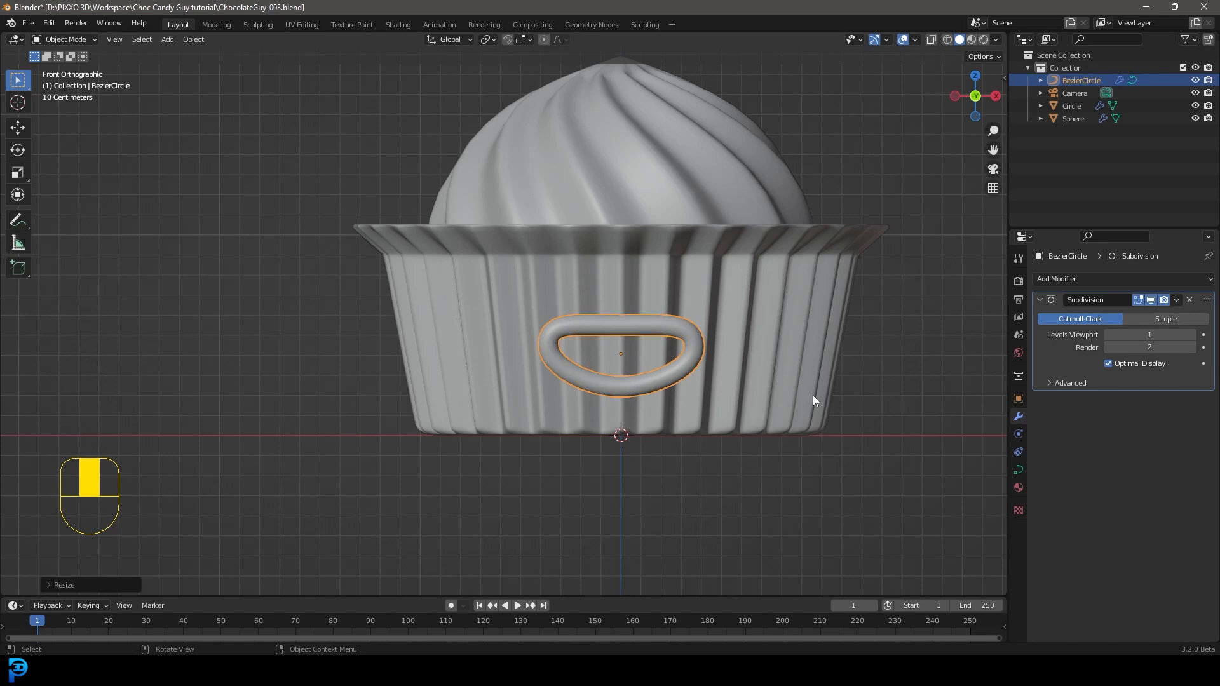
Step: From the bottom view, move the mouth tube closer to the wrapper's front wall
key("ctrl+KP_7")
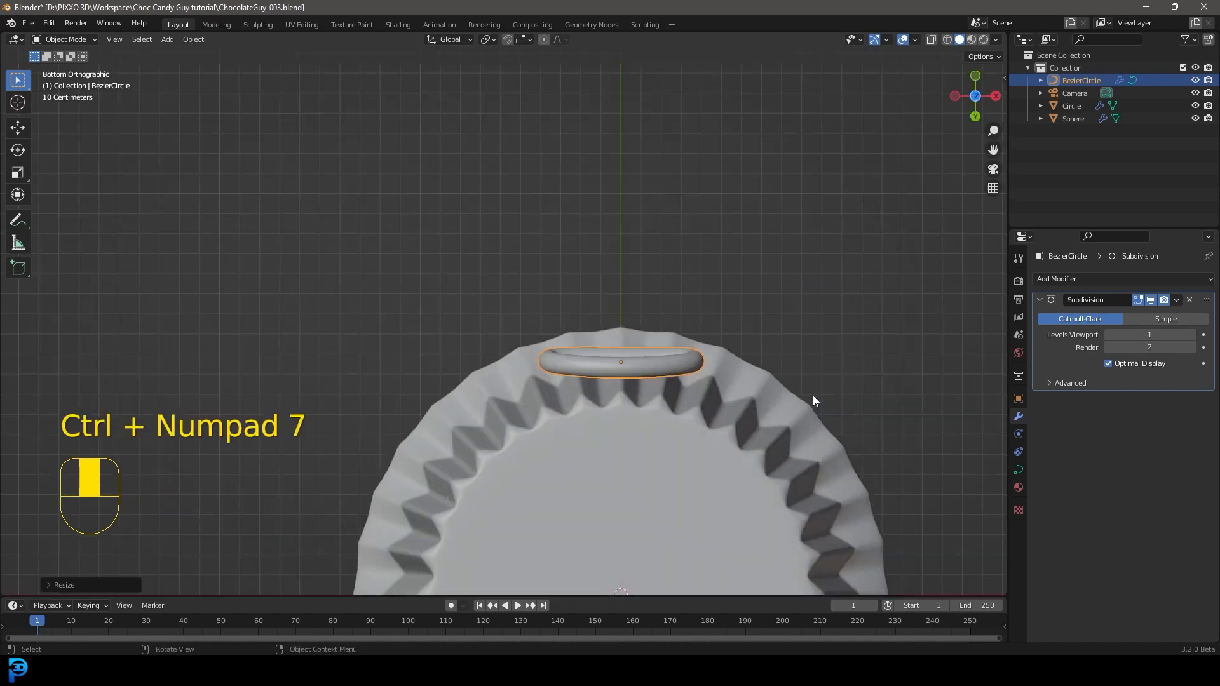
scroll(633, 448, "up", 4)
middle_click_drag(664, 418, 632, 373, "shift")
key("g")
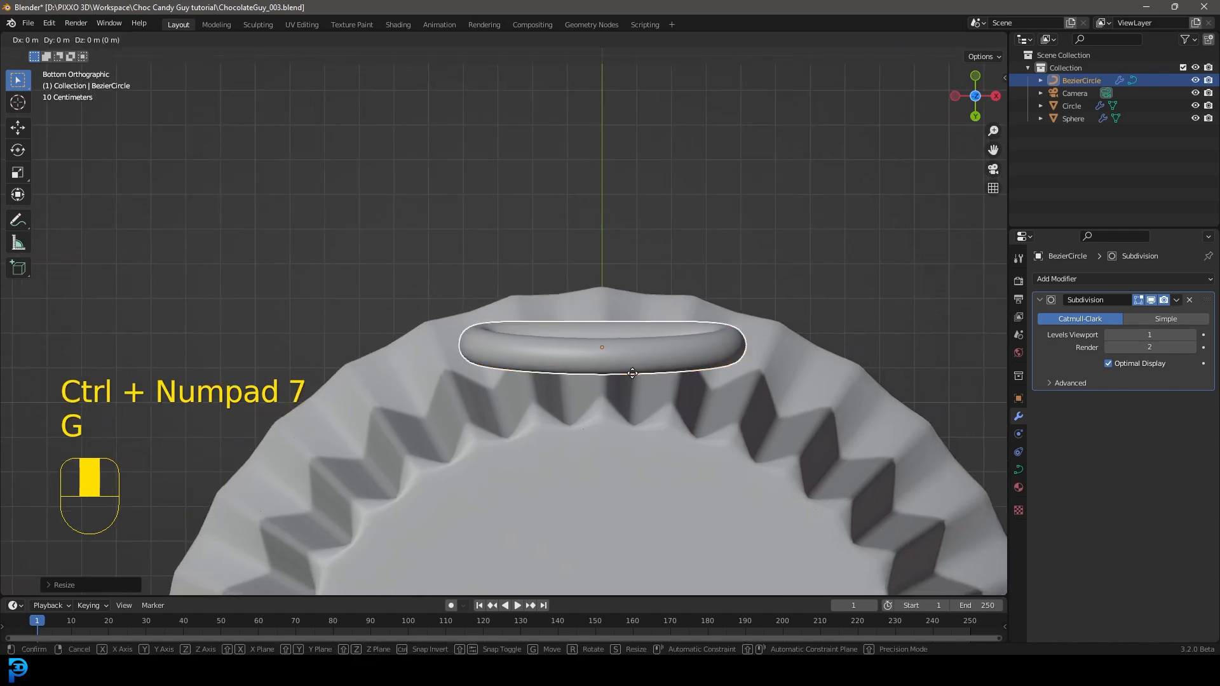
left_click(632, 389)
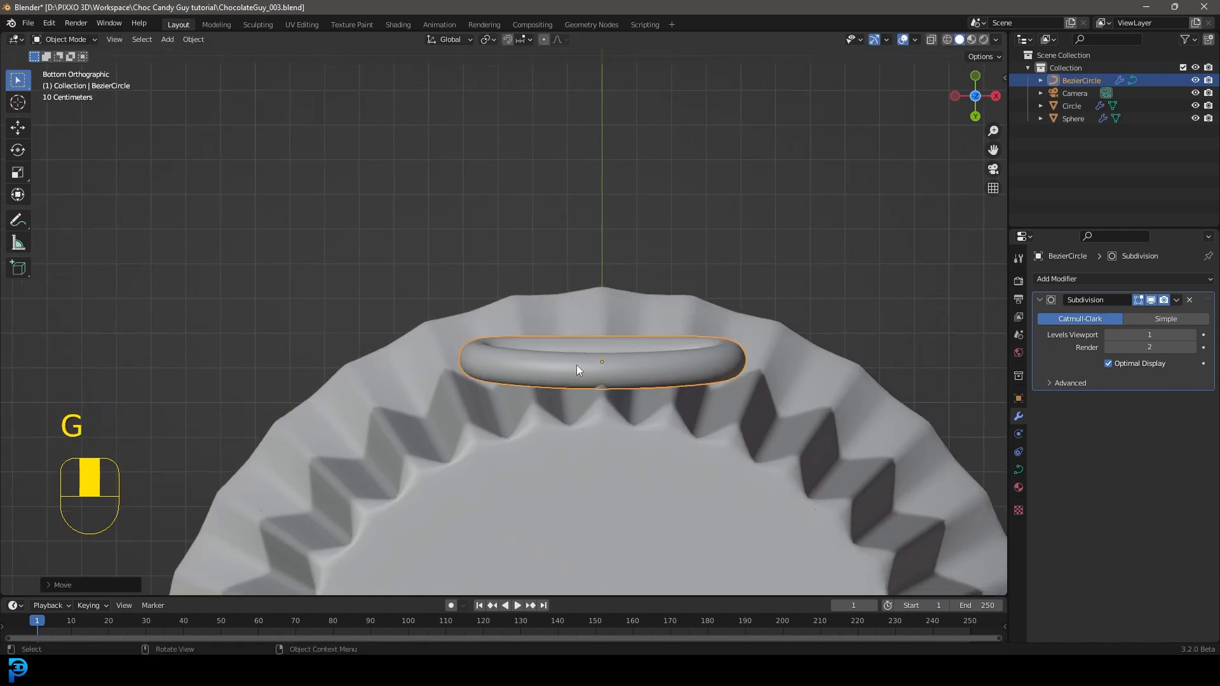
Step: Bend the mouth tube by moving its middle control points outward along Y in wireframe, then return to Object Mode and solid shading
key("Tab")
key("shift+z")
left_click_drag(640, 498, 517, 237)
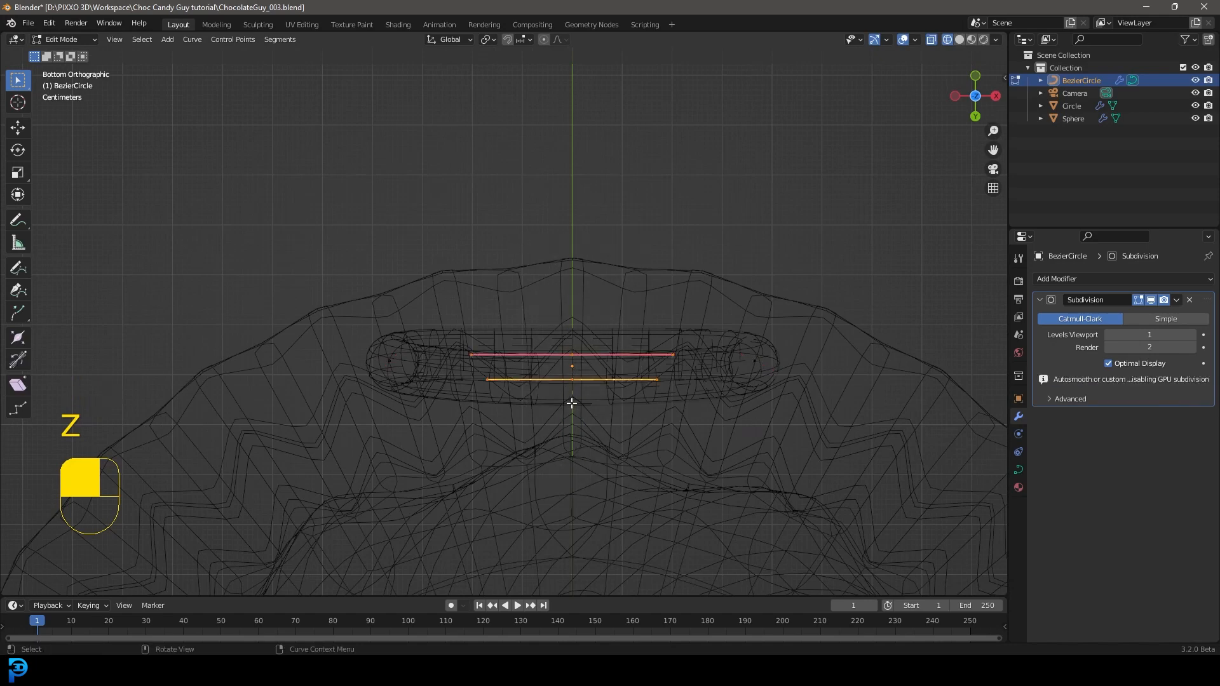
key("g")
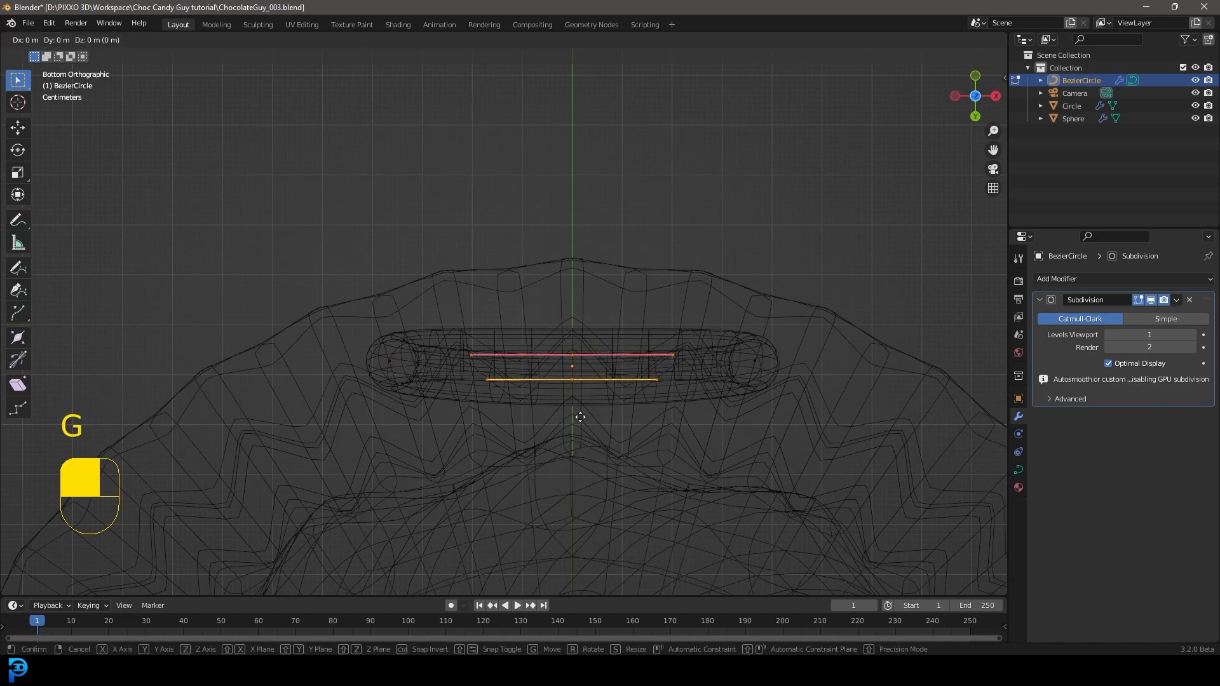
key("y")
left_click(575, 375)
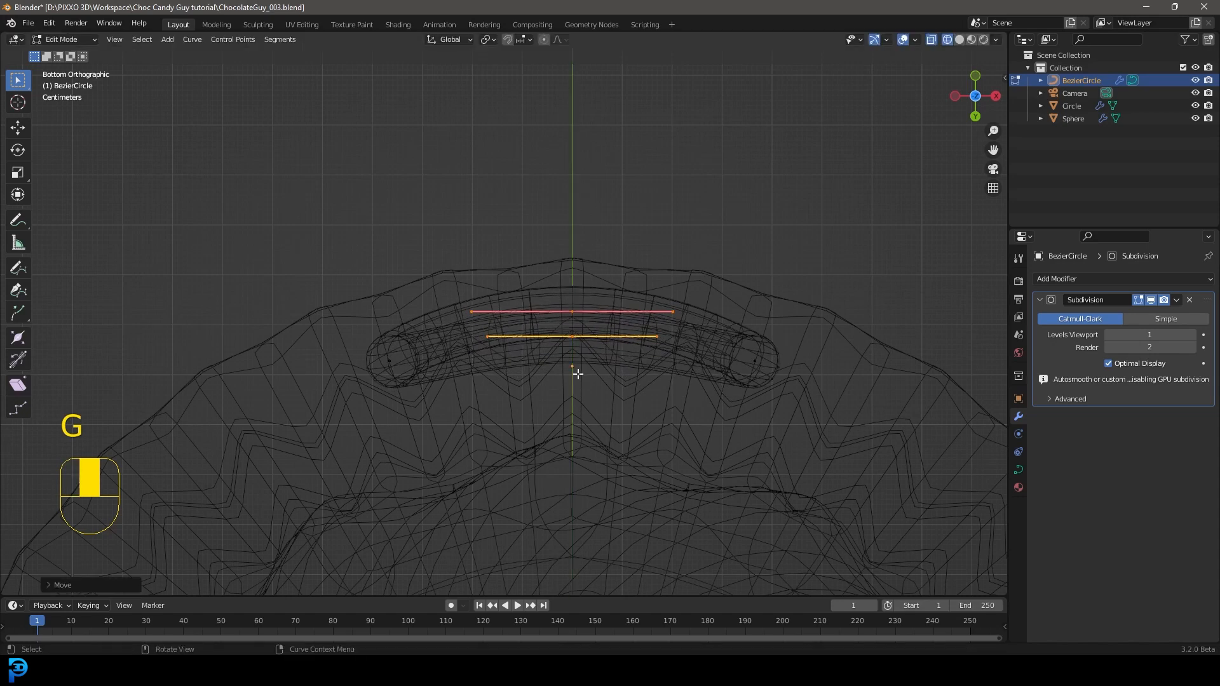
key("Tab")
key("z")
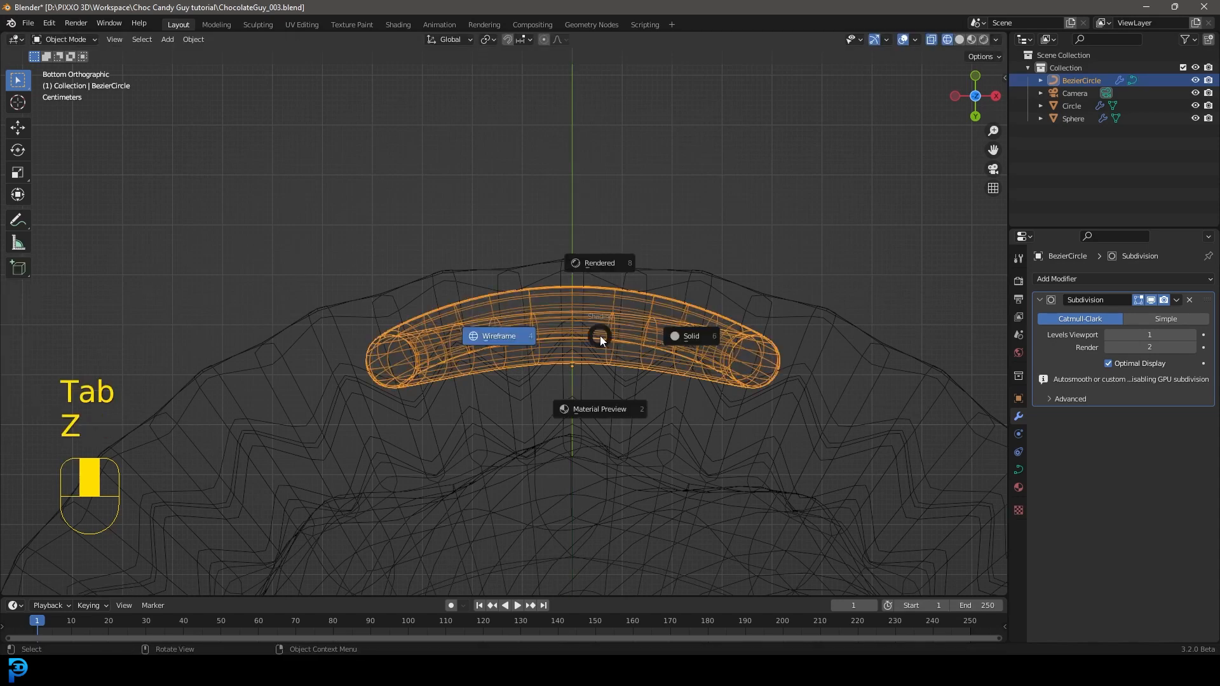
left_click(667, 337)
Step: Move the curved mouth tube about 0.067 m along Y into the wrapper's front wall
key("g")
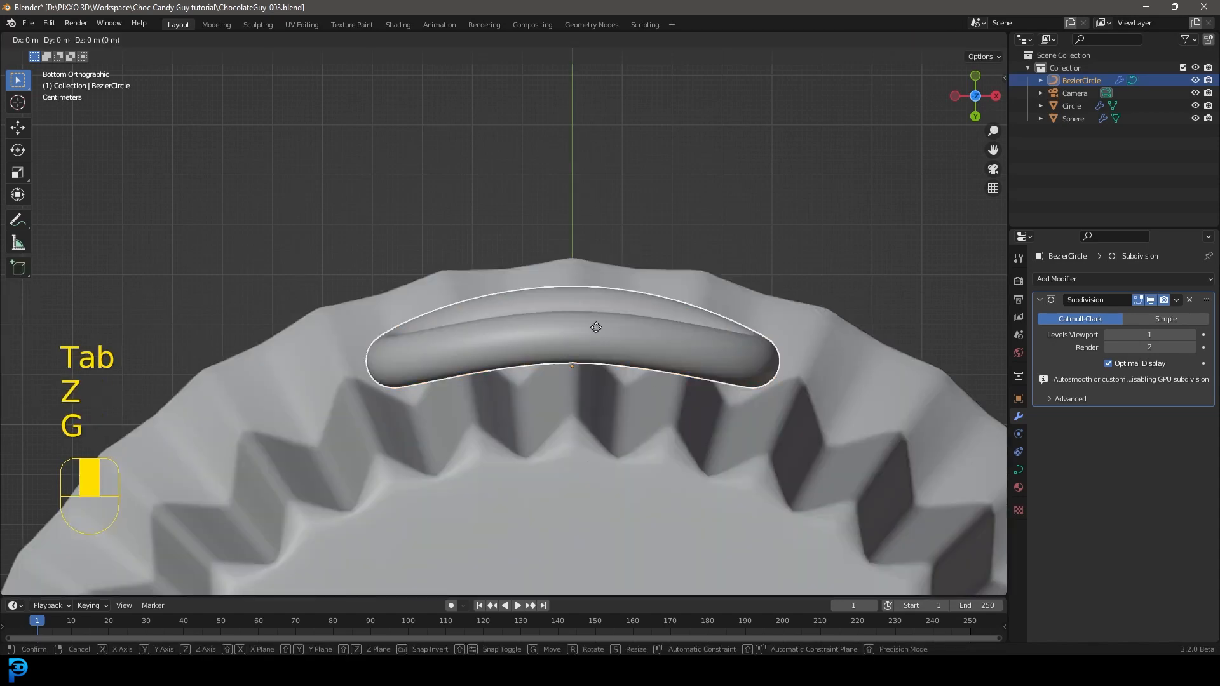
key("y")
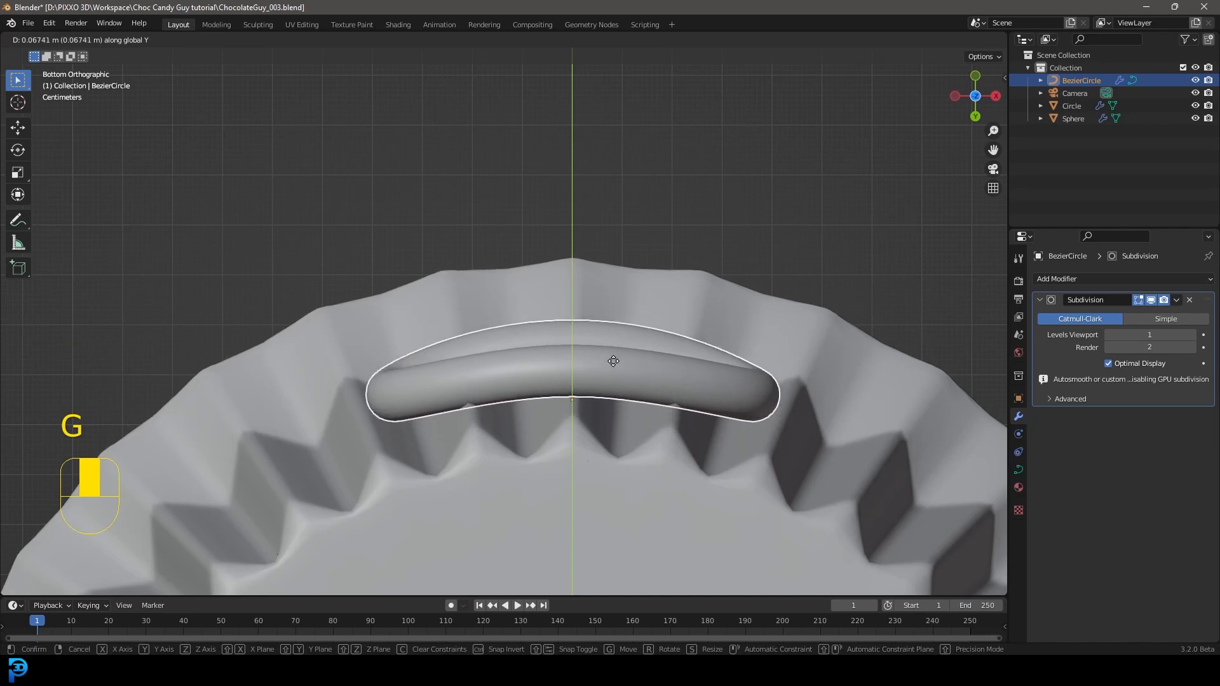
left_click(613, 361)
middle_click_drag(589, 387, 557, 451)
scroll(557, 451, "up", 3)
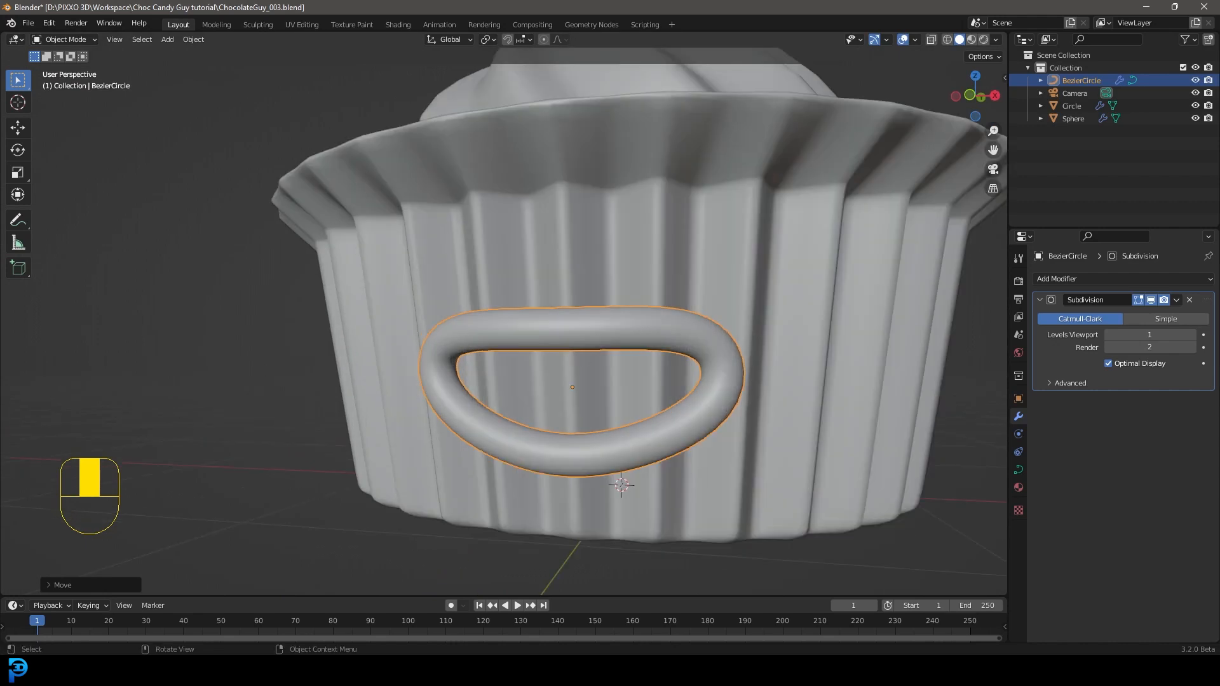
middle_click_drag(599, 251, 612, 263)
scroll(622, 310, "down", 2)
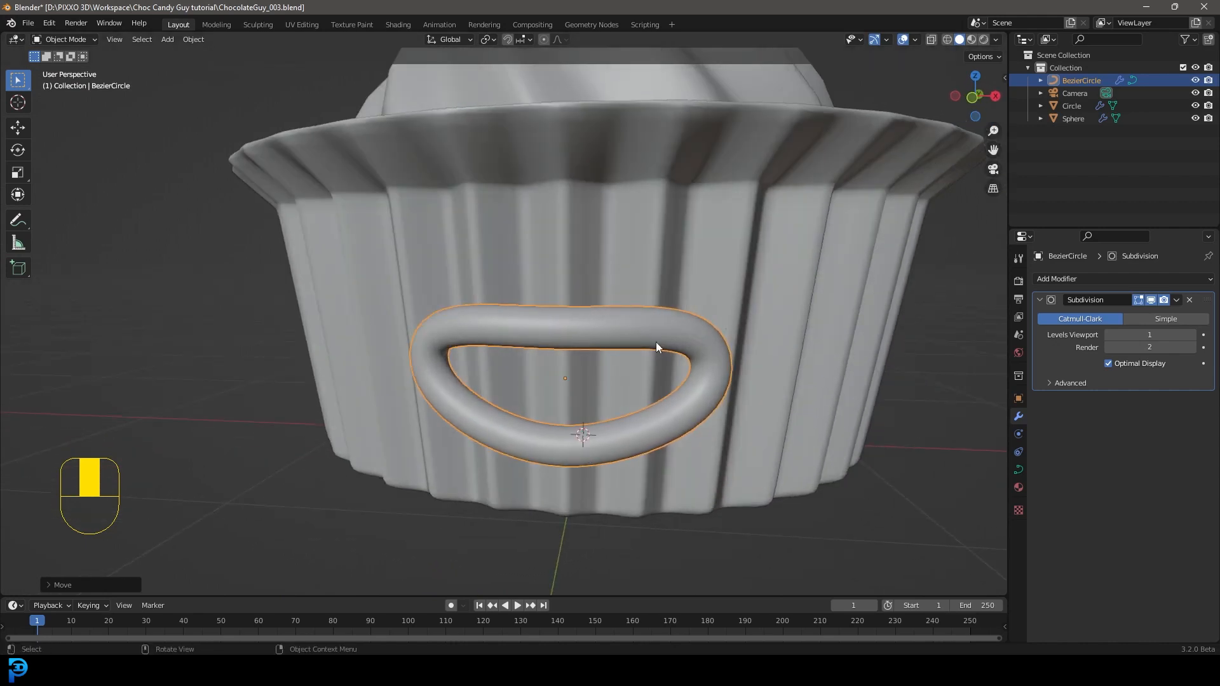
Step: Duplicate the mouth curve in place and remove the Subdivision modifier from the copy
key("shift+d")
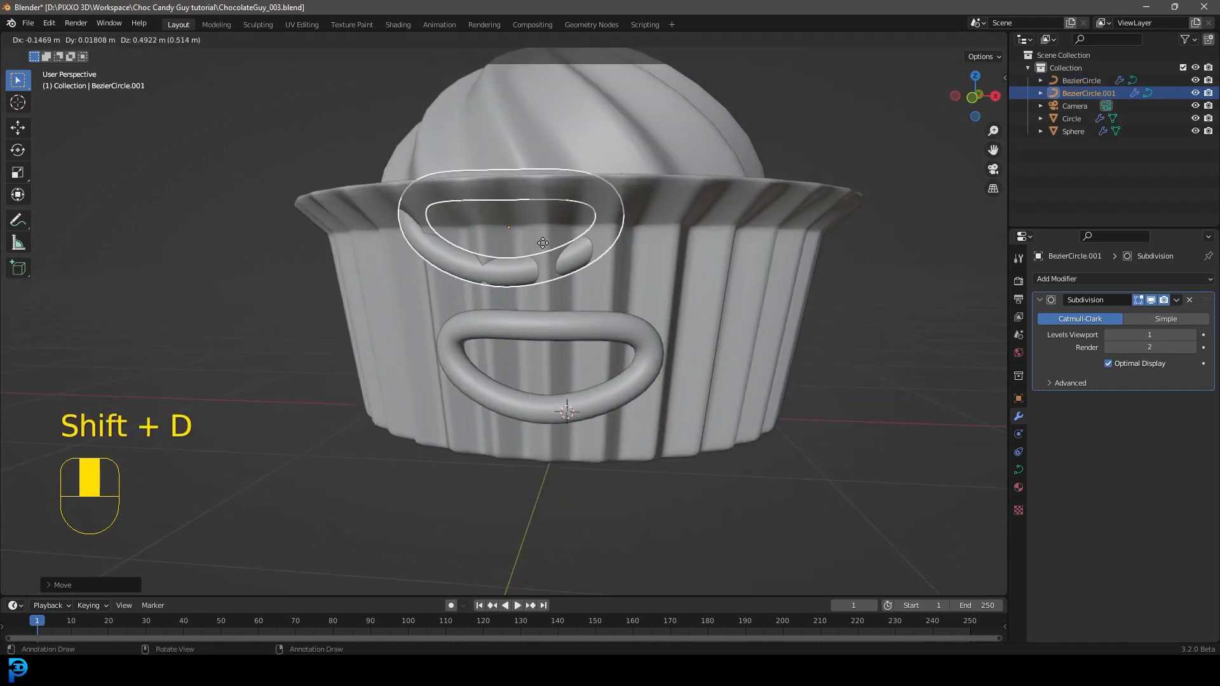
right_click(562, 276)
scroll(563, 277, "up", 2)
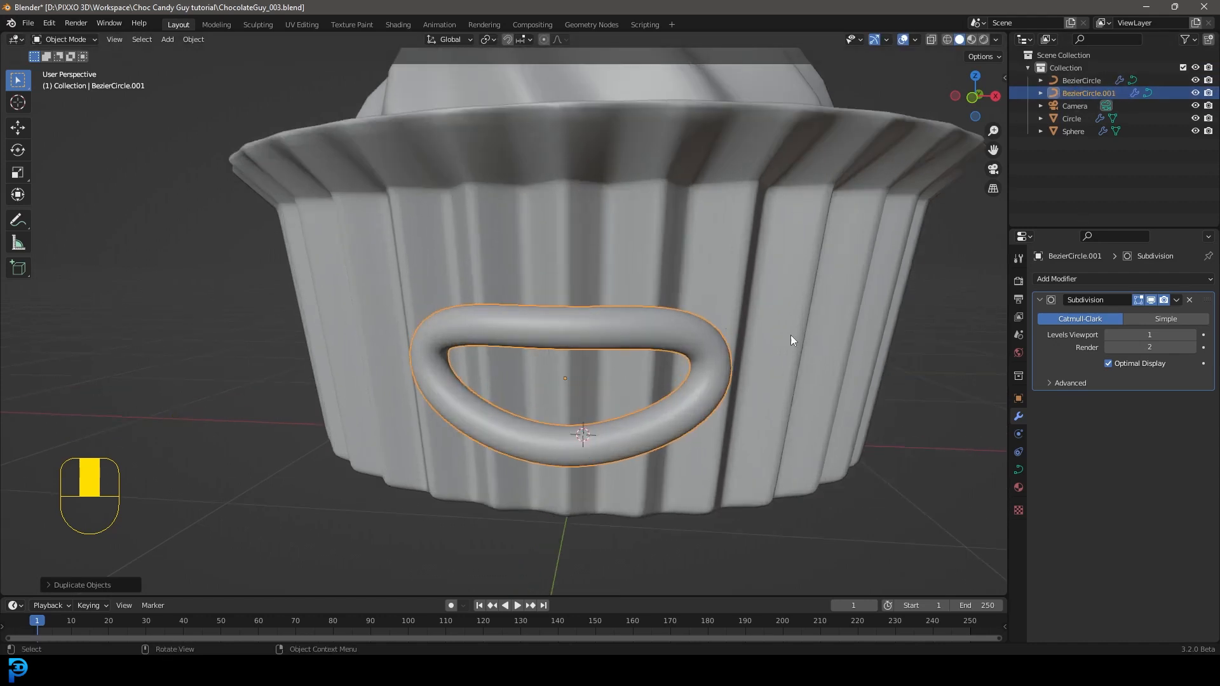
left_click(1189, 300)
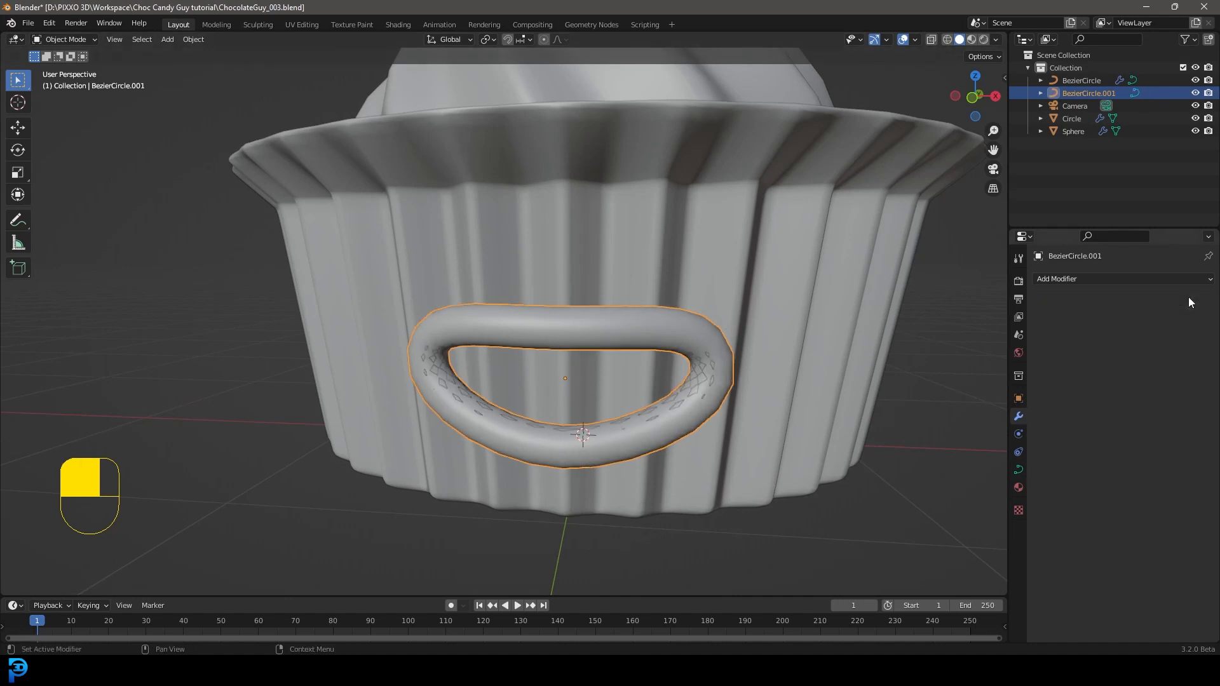
Step: Set the duplicated mouth curve's bevel depth to 0 m
left_click(1019, 469)
scroll(1109, 534, "down", 2)
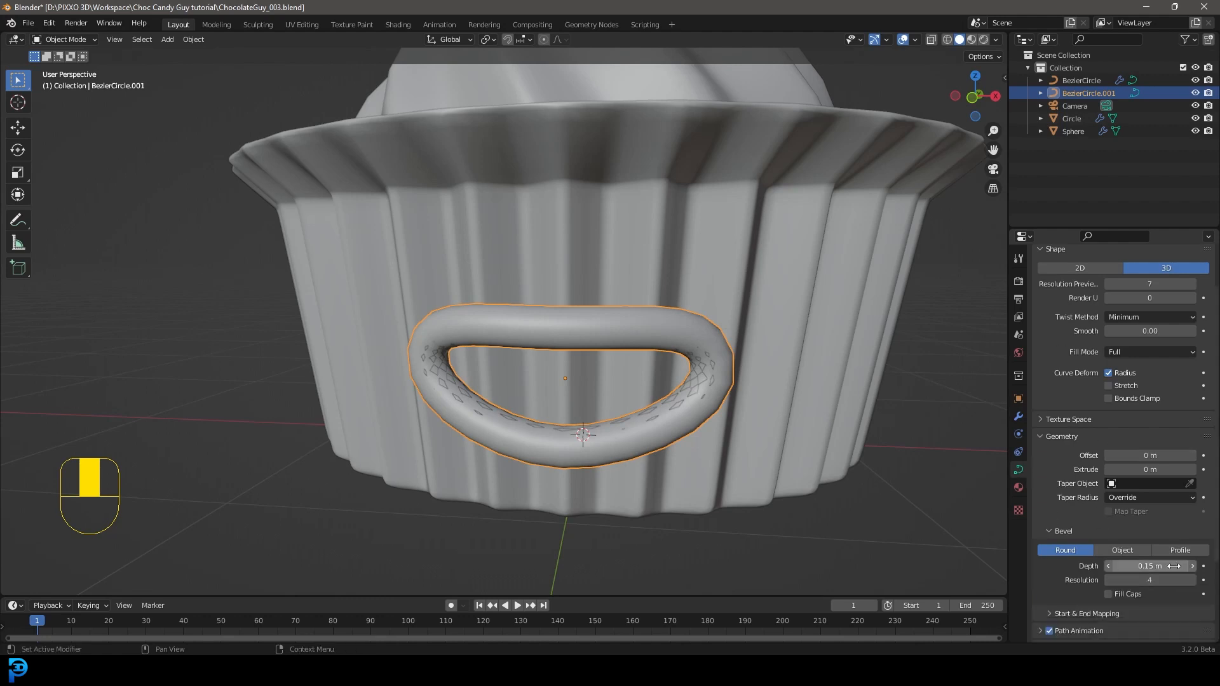
left_click(1154, 565)
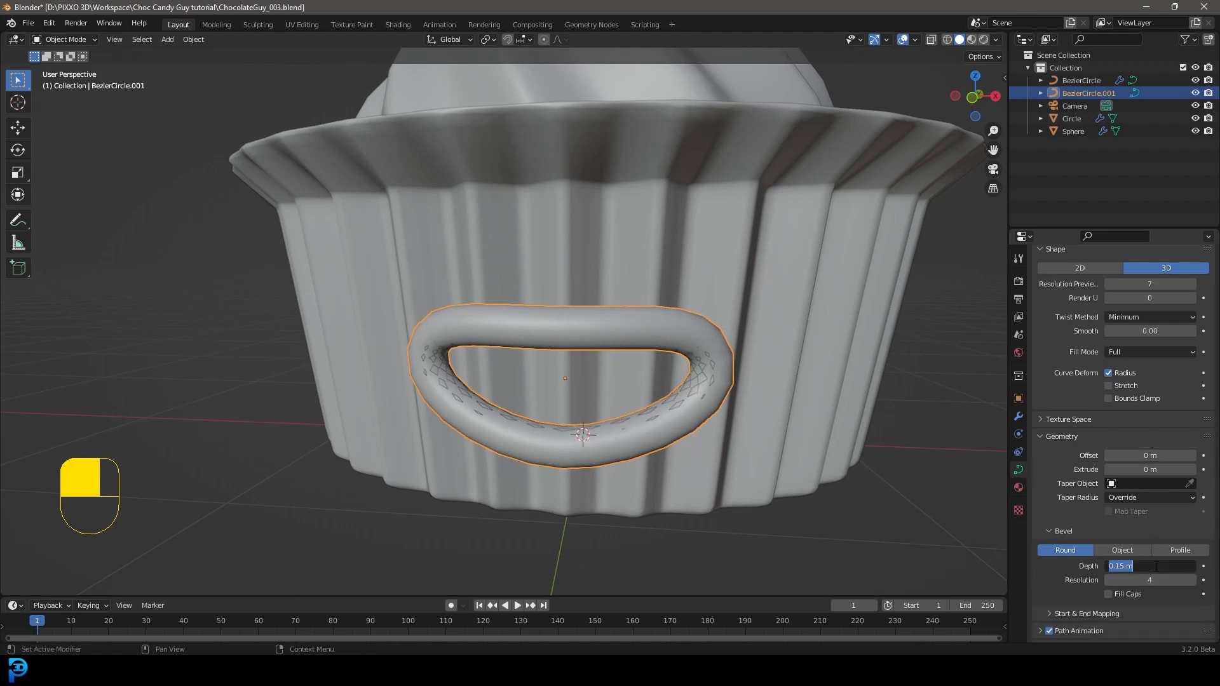
type("0")
key("Return")
Step: Switch to wireframe shading, convert the duplicated curve to a mesh and enter Edit Mode on it
key("z")
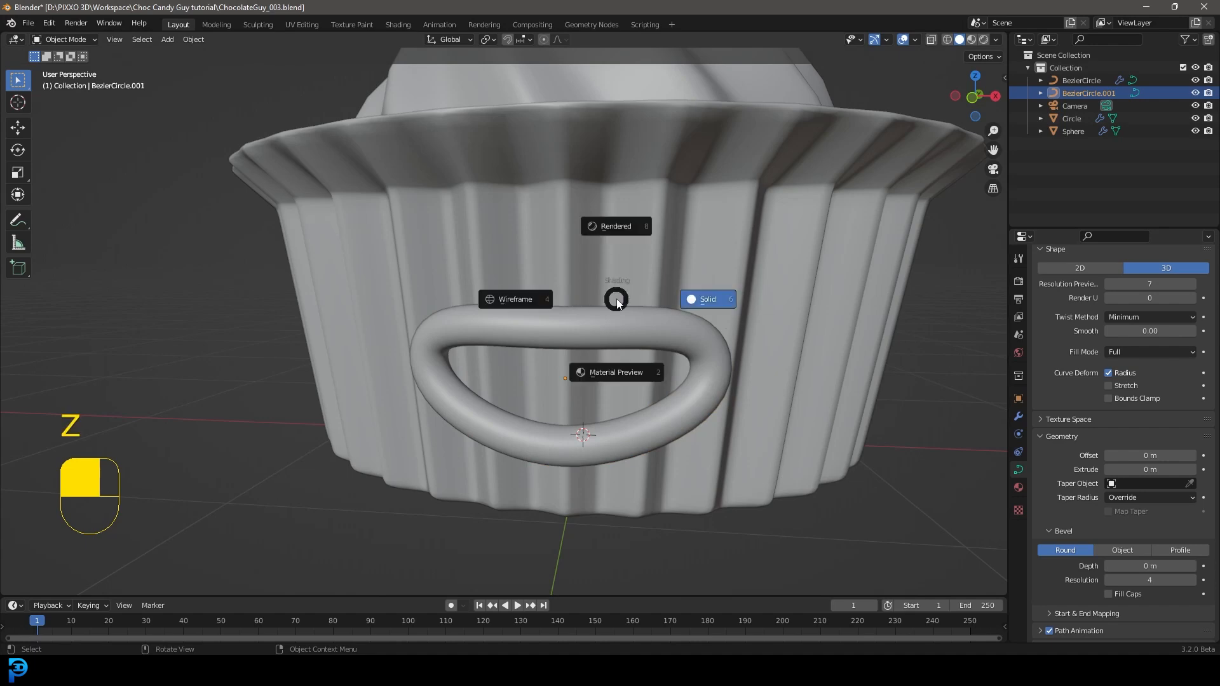
left_click(516, 298)
scroll(663, 354, "up", 1)
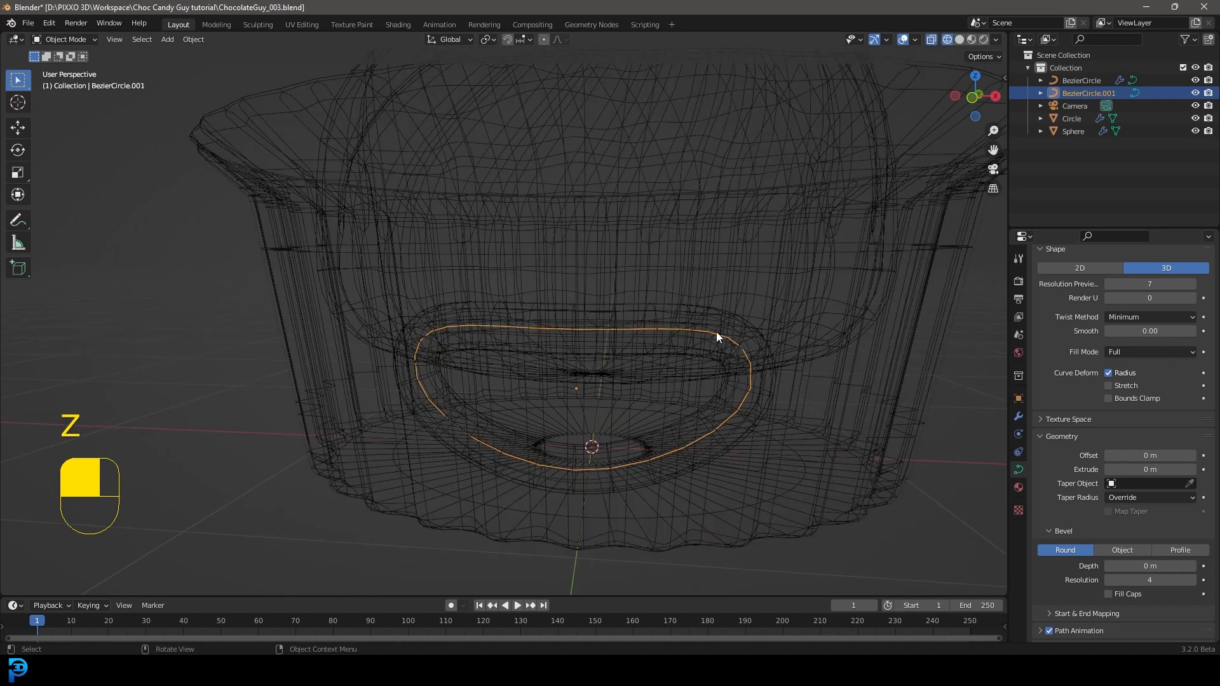
key("F3")
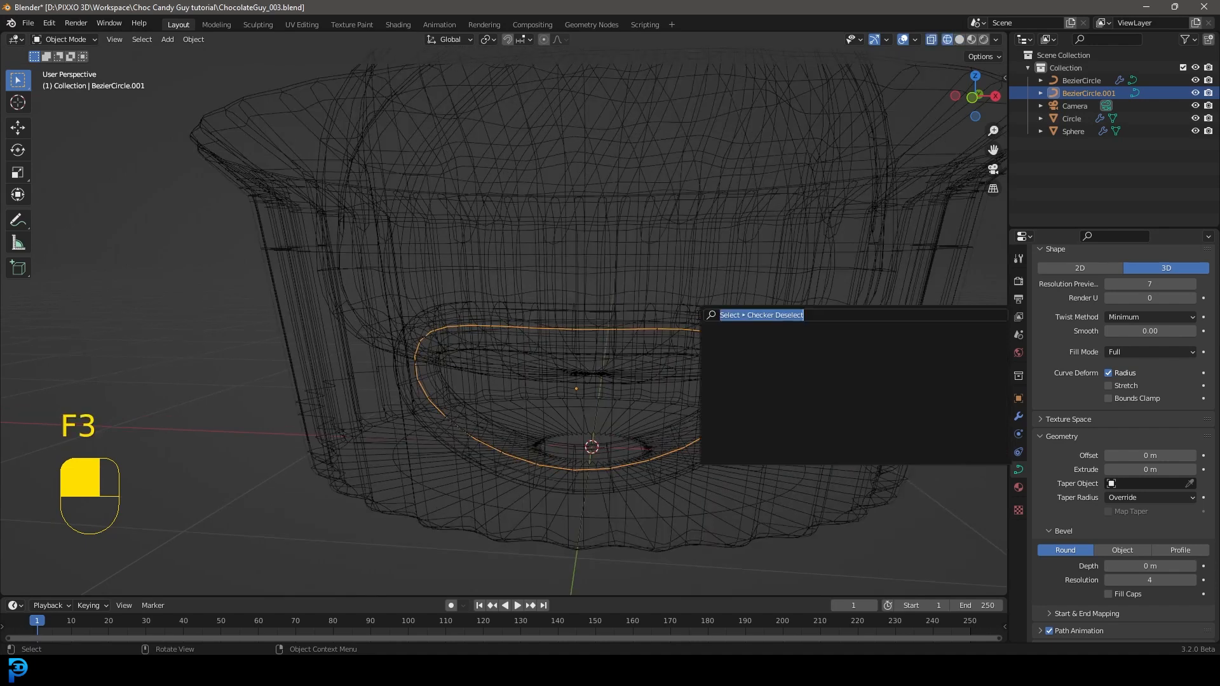
type("conver")
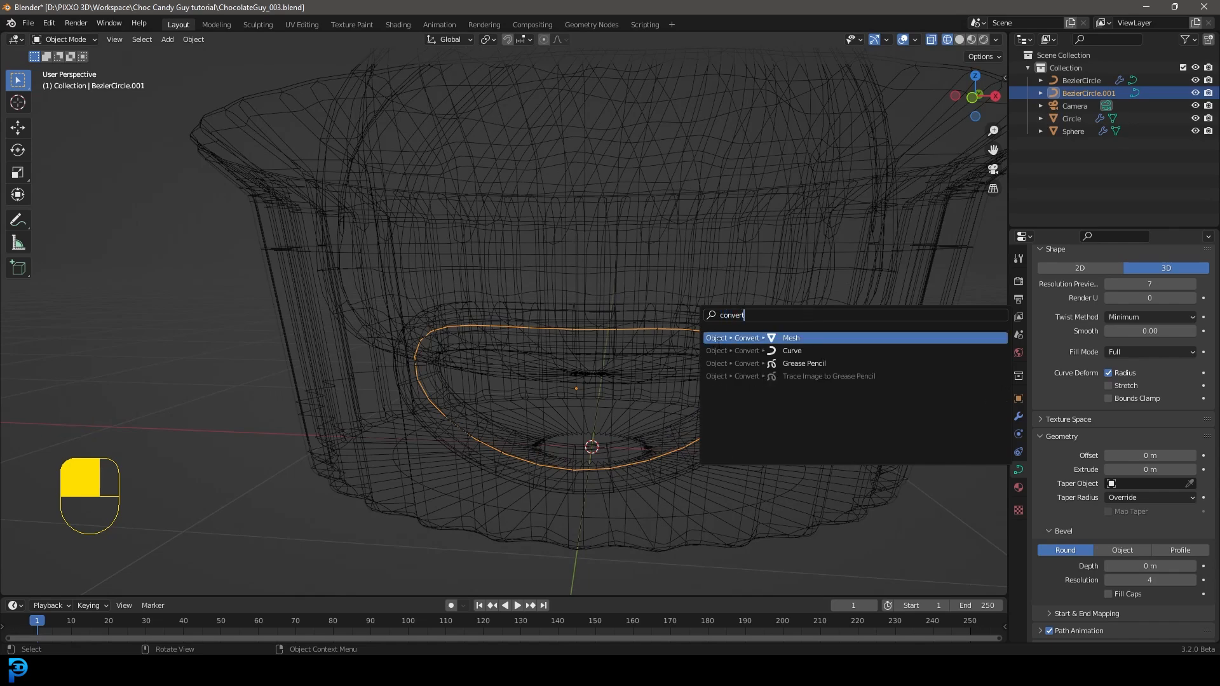
type("t")
left_click(798, 338)
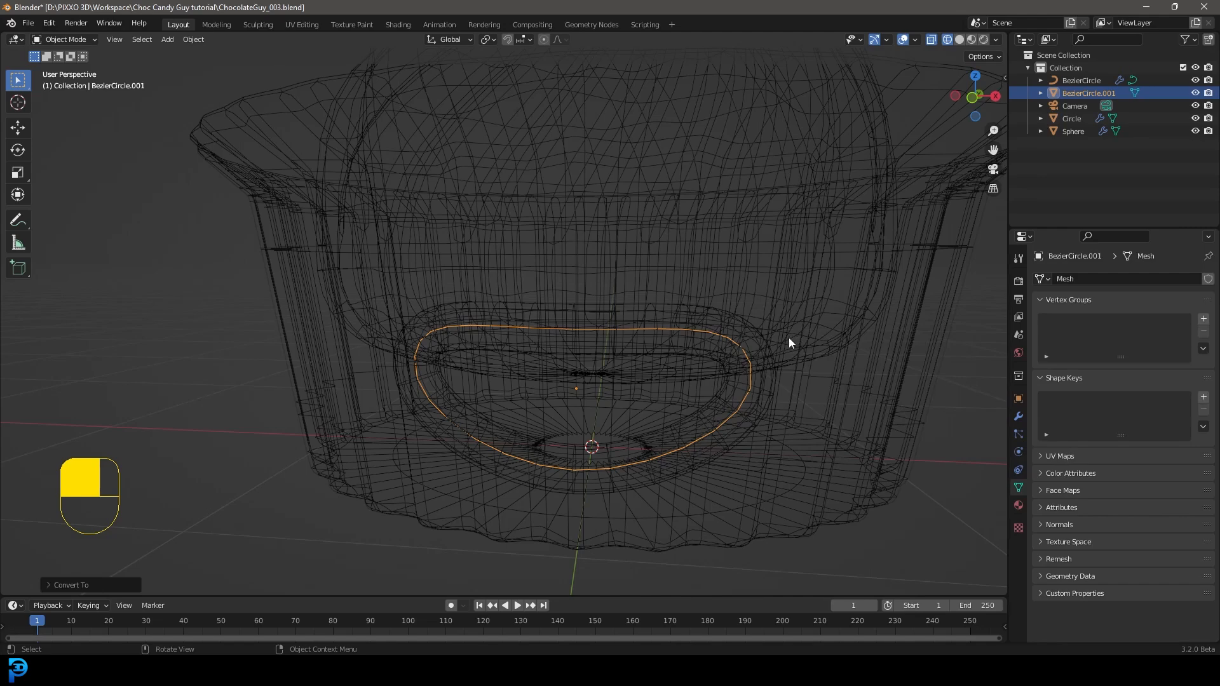
middle_click_drag(692, 342, 713, 340)
key("Tab")
left_click_drag(371, 231, 794, 544)
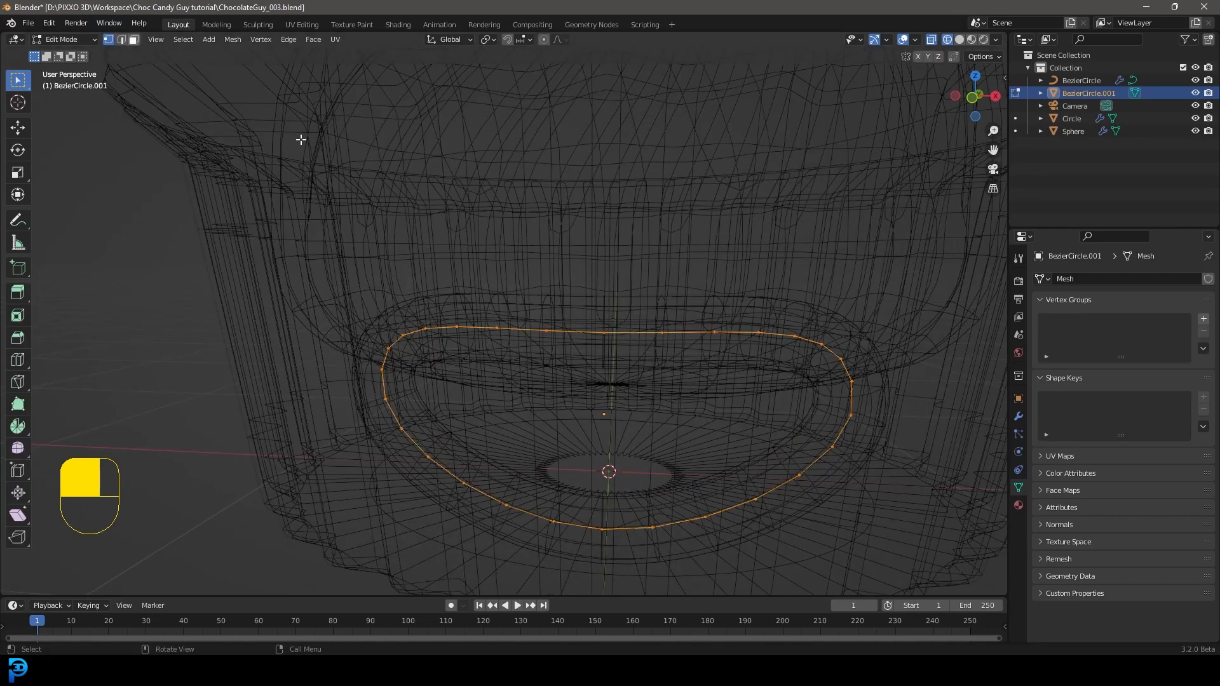
middle_click_drag(656, 357, 590, 348)
left_click_drag(508, 231, 607, 365)
key("g")
right_click(558, 294)
middle_click_drag(558, 294, 430, 280)
Step: Select all vertices of the mouth outline and close it with Grid Fill
key("a")
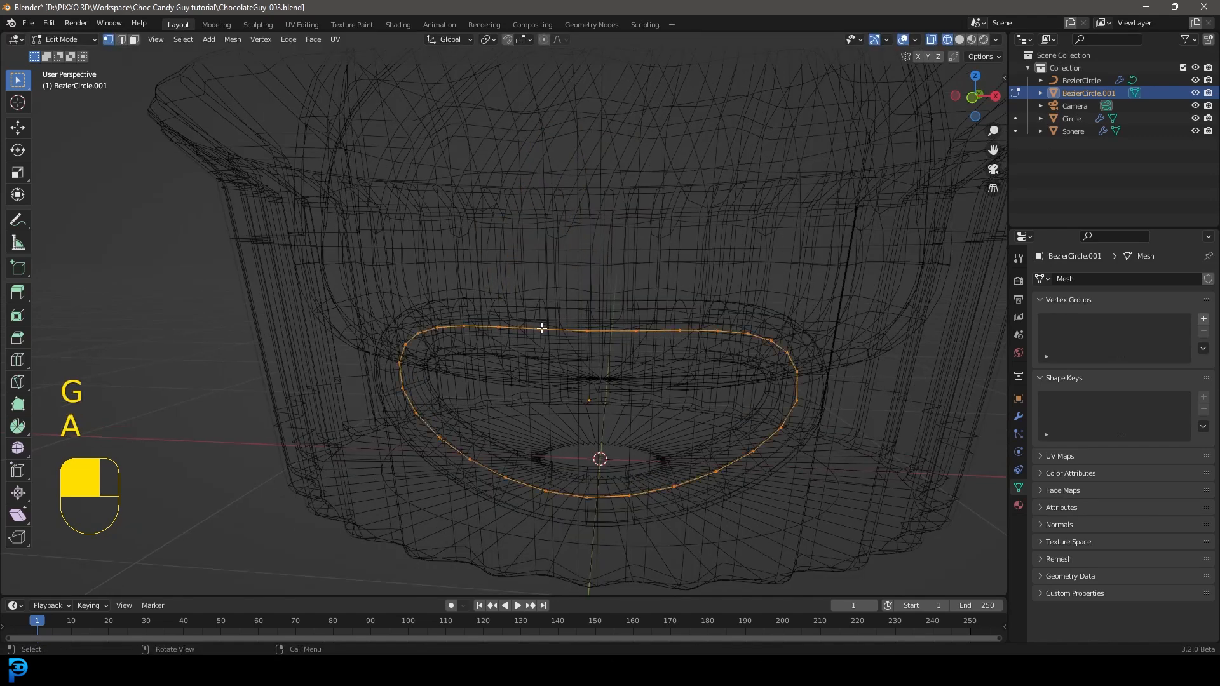
key("ctrl+f")
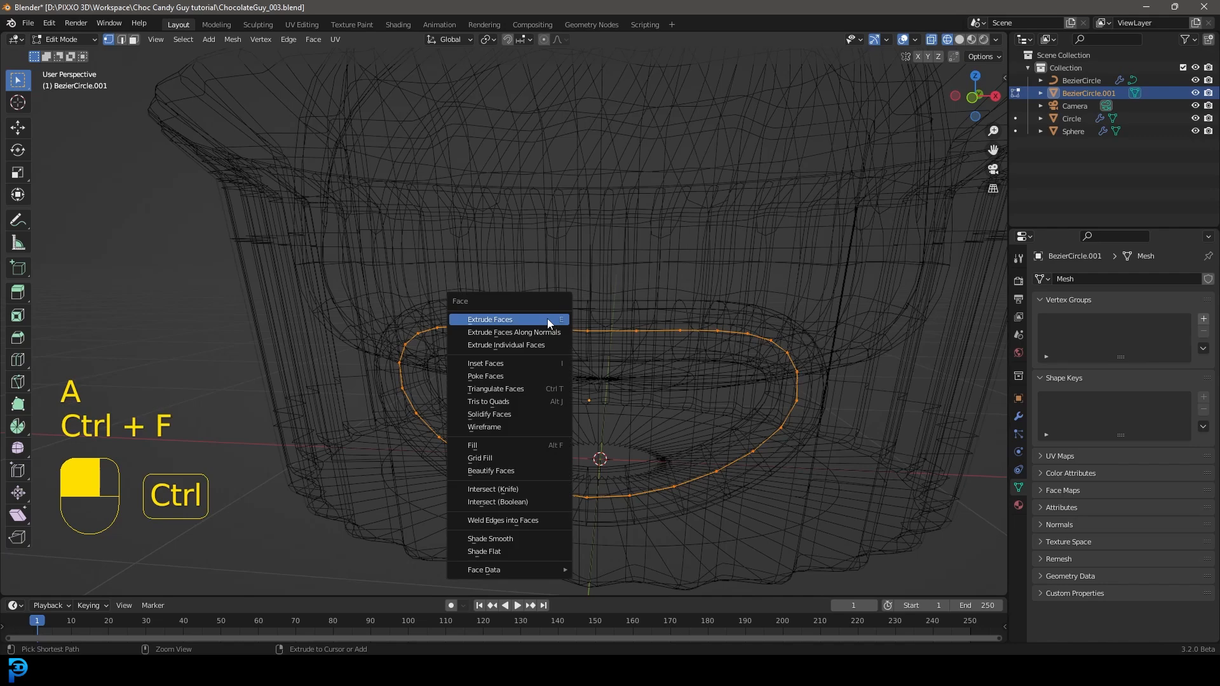
left_click(506, 459)
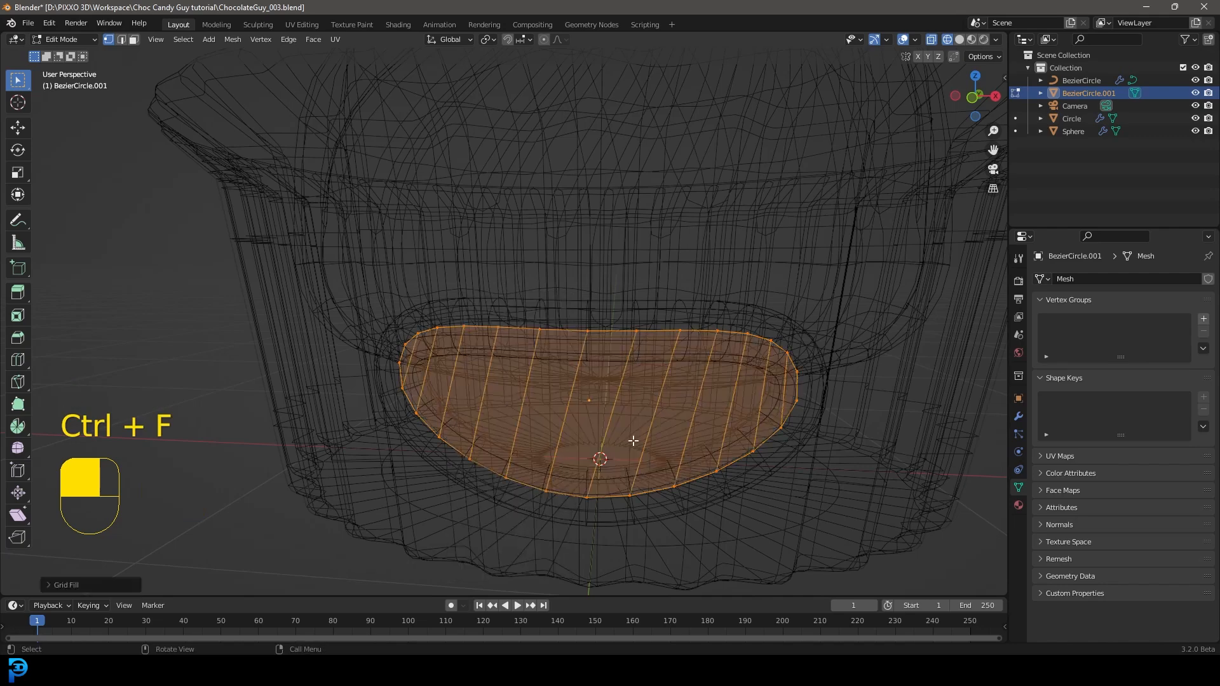
Step: Adjust the Grid Fill to a span of 6 and an offset of 5
left_click(45, 585)
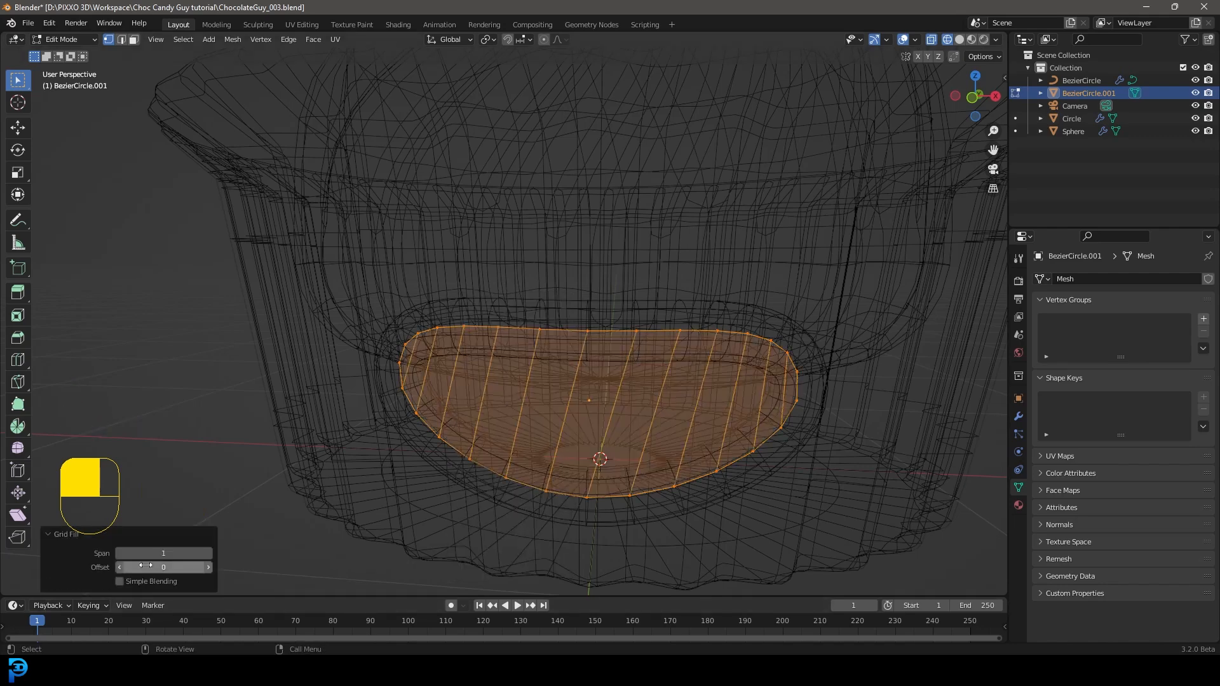
left_click(208, 553)
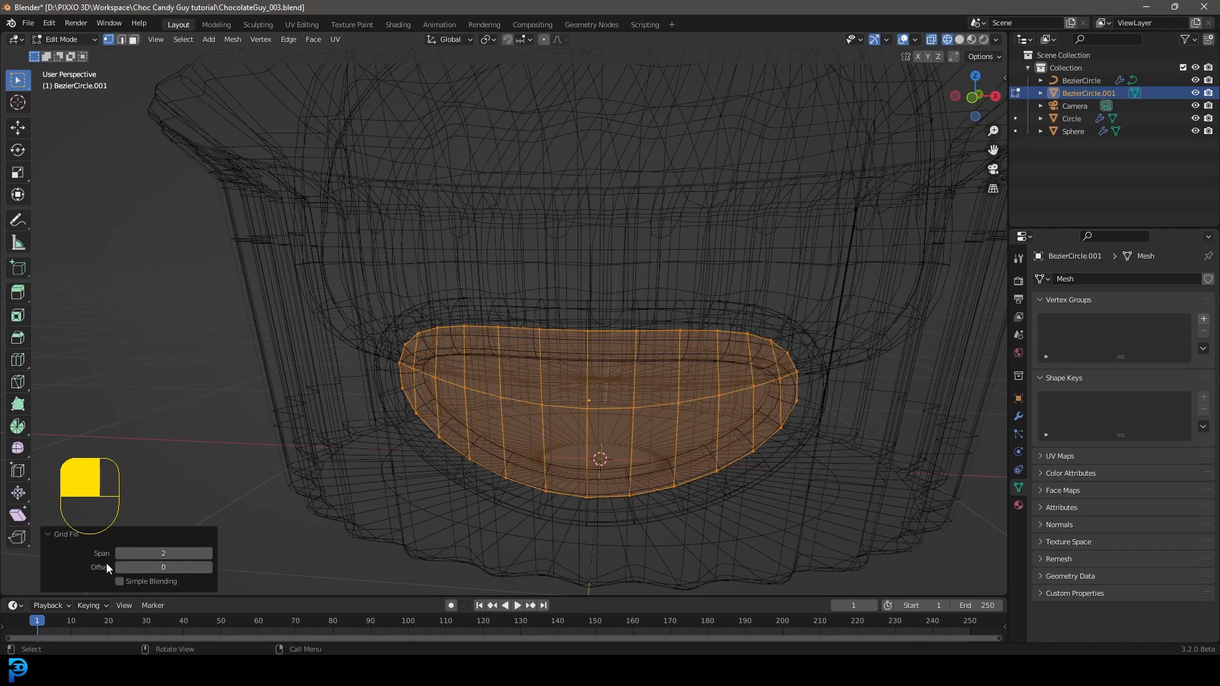
left_click(207, 568)
left_click(207, 567)
left_click(209, 554)
left_click(208, 553)
left_click(209, 553)
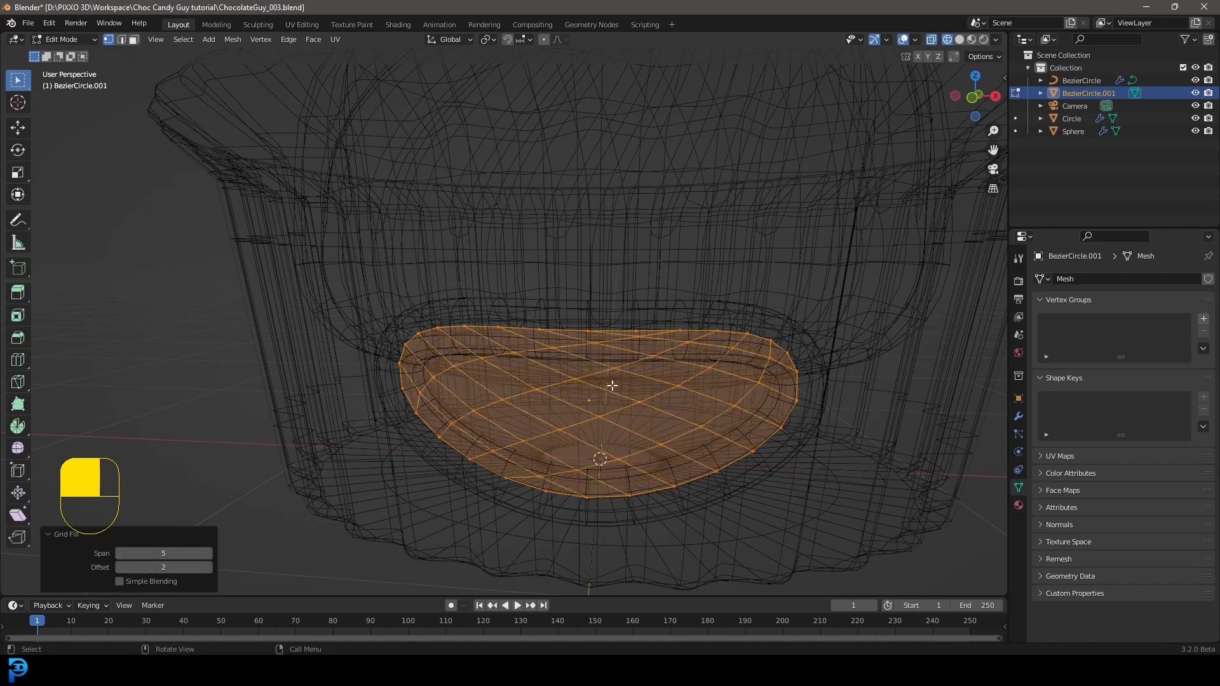
scroll(618, 386, "up", 1)
left_click(209, 568)
left_click(209, 567)
left_click(209, 567)
left_click(208, 567)
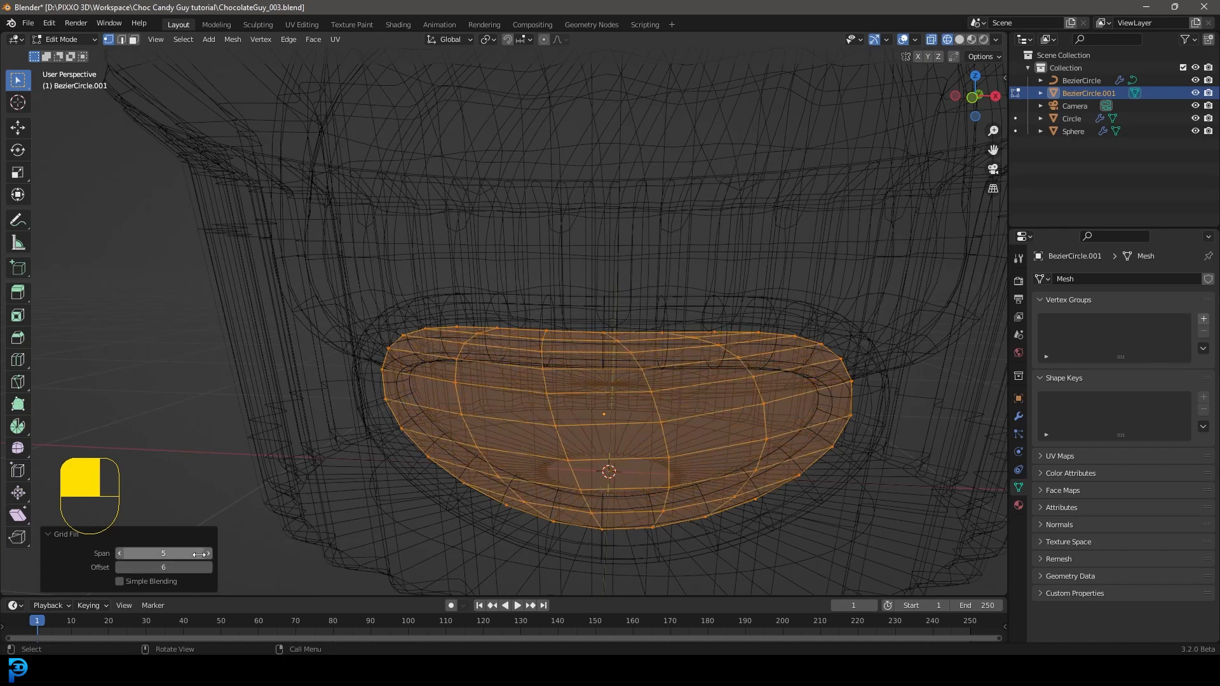
left_click(208, 553)
left_click(119, 566)
Step: From the front view, compare the halves of the filled mouth by selecting each side, and reselect the whole mesh
key("KP_1")
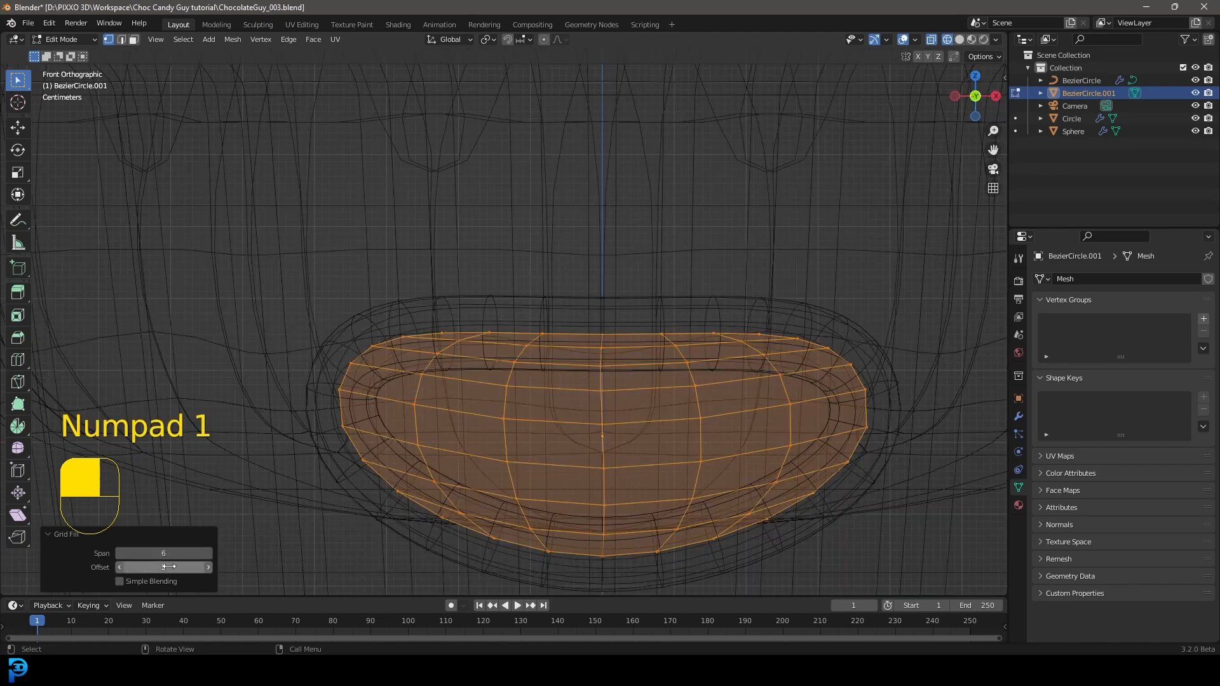
scroll(690, 348, "up", 1)
middle_click_drag(727, 389, 678, 273, "shift")
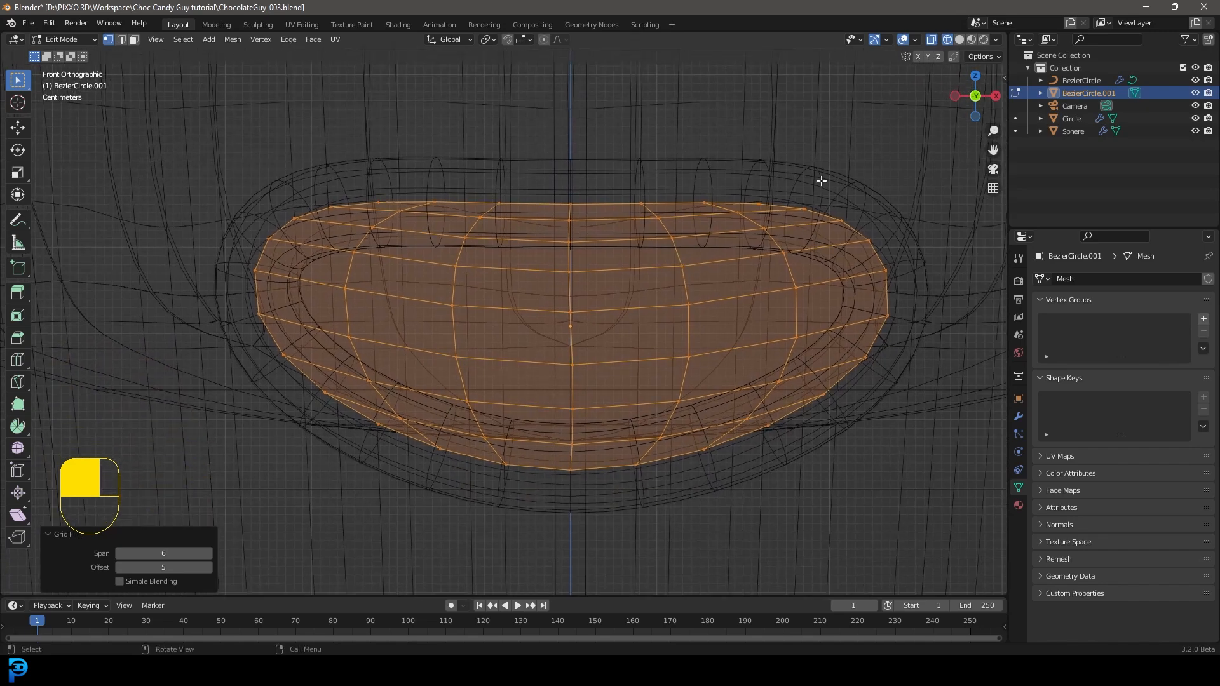
left_click_drag(902, 162, 606, 582)
left_click_drag(222, 115, 537, 552)
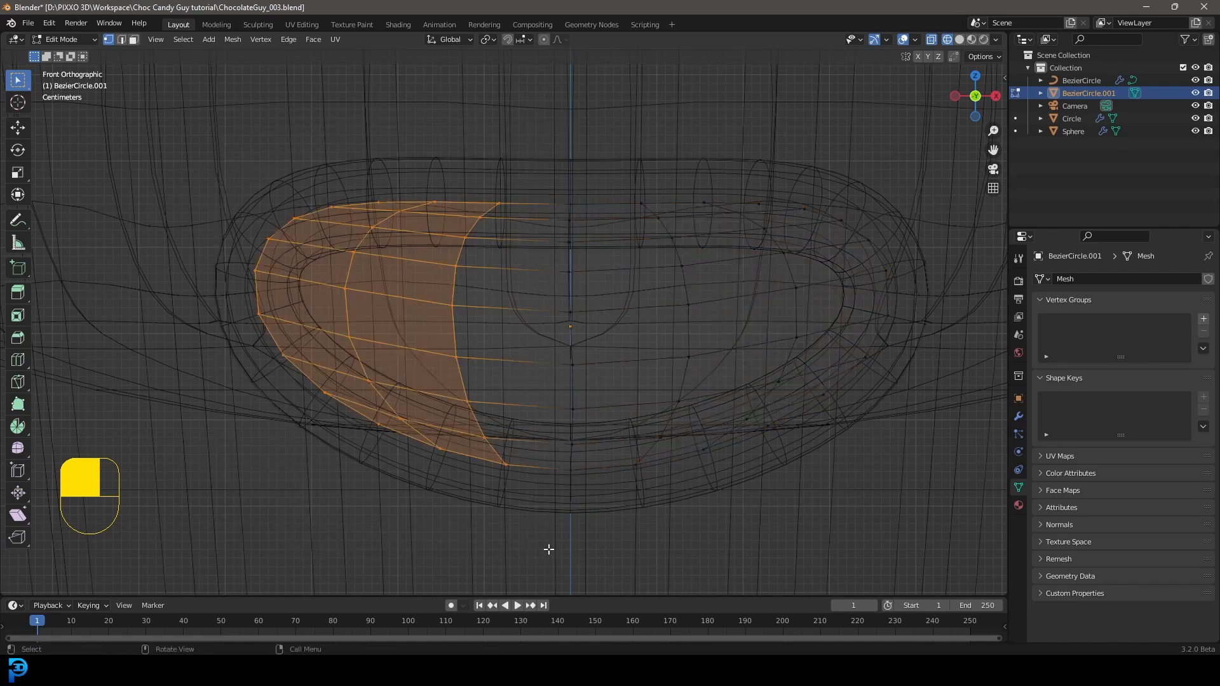
left_click_drag(881, 151, 204, 533)
left_click_drag(908, 494, 186, 132)
scroll(603, 280, "down", 4)
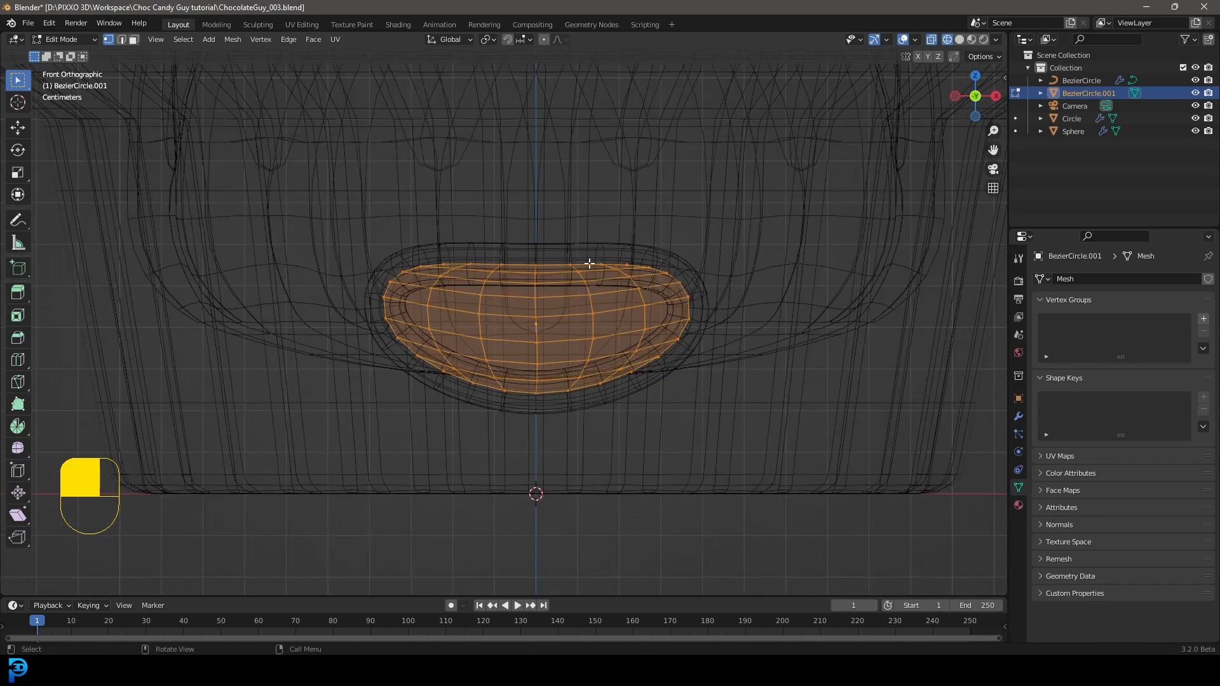
Step: Select the entire grid-filled mouth mesh and switch the viewport to solid shading
scroll(603, 226, "up", 2)
left_click_drag(864, 167, 298, 528)
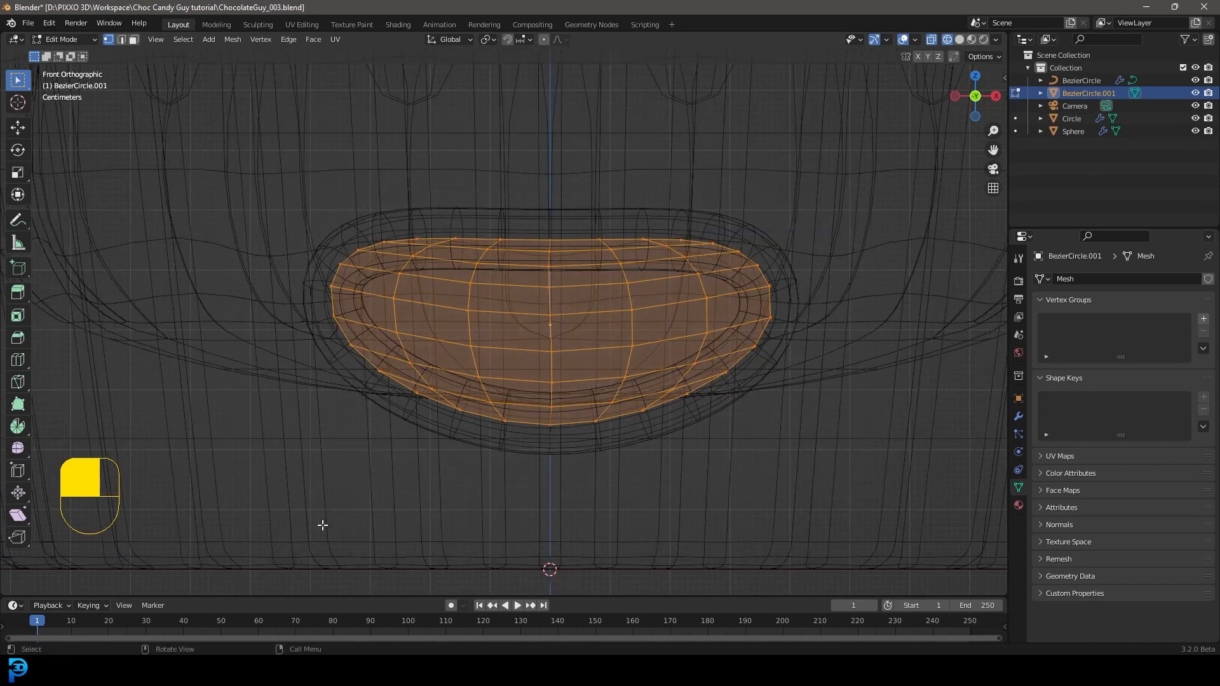
left_click(697, 234)
left_click_drag(795, 198, 182, 536)
scroll(562, 327, "down", 5)
mouse_move(563, 329)
middle_mouse_down()
mouse_move(484, 403)
mouse_move(529, 371)
mouse_move(599, 360)
mouse_move(574, 359)
middle_mouse_up()
key("z")
left_click(674, 363)
middle_click_drag(673, 363, 613, 349)
scroll(613, 349, "up", 2)
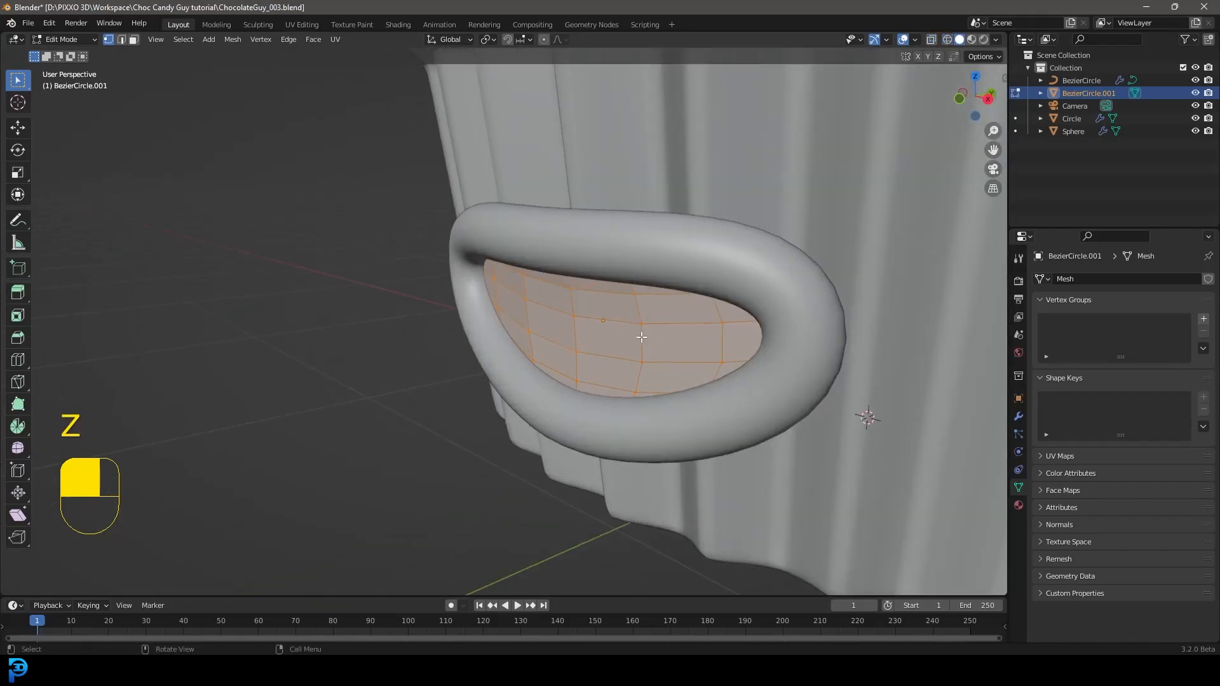
Step: Move the mouth fill slightly along the Y axis inside the tube outline and return to Object Mode
key("g")
key("y")
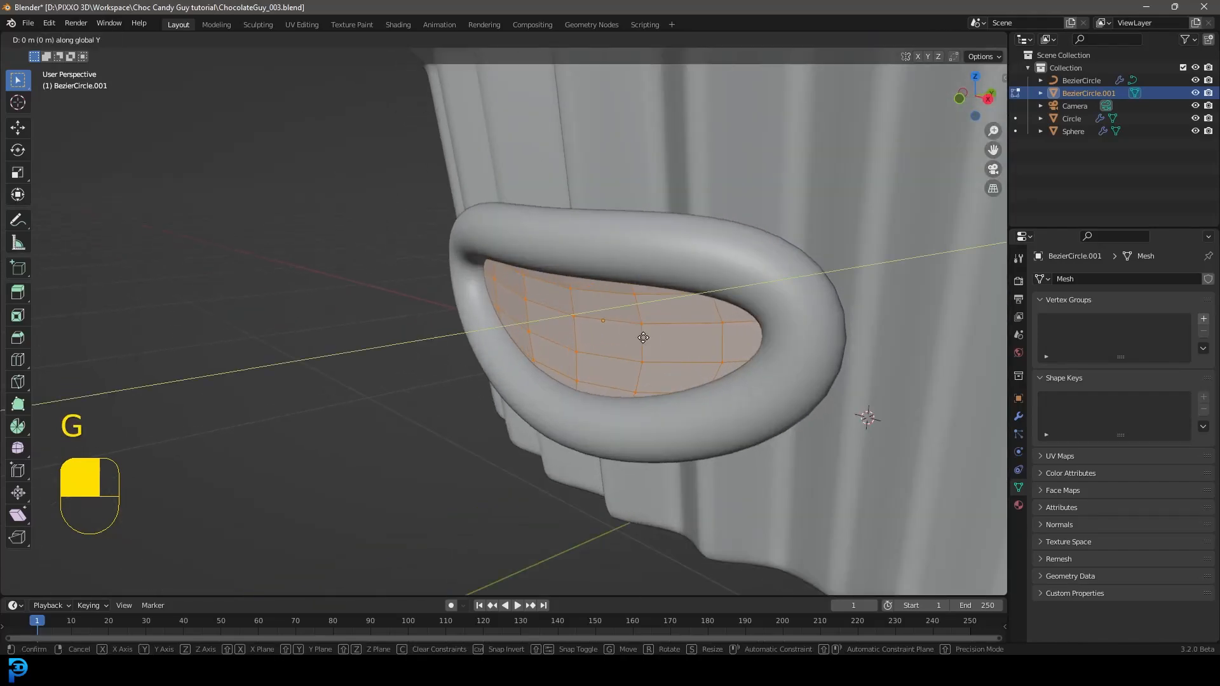
left_click(636, 346)
middle_click_drag(635, 347, 570, 298)
key("Tab")
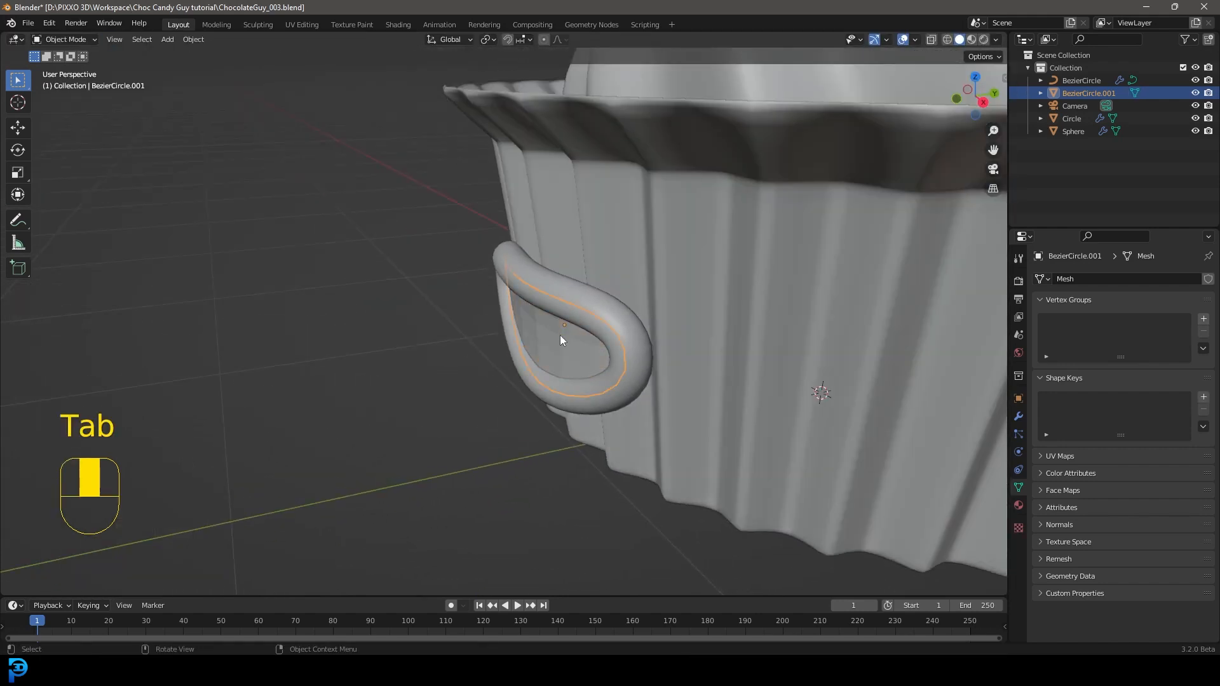
Step: Shade the mouth fill smooth, clear the selection and return to the front view
middle_click_drag(562, 340, 610, 317)
scroll(610, 317, "up", 3)
right_click(584, 287)
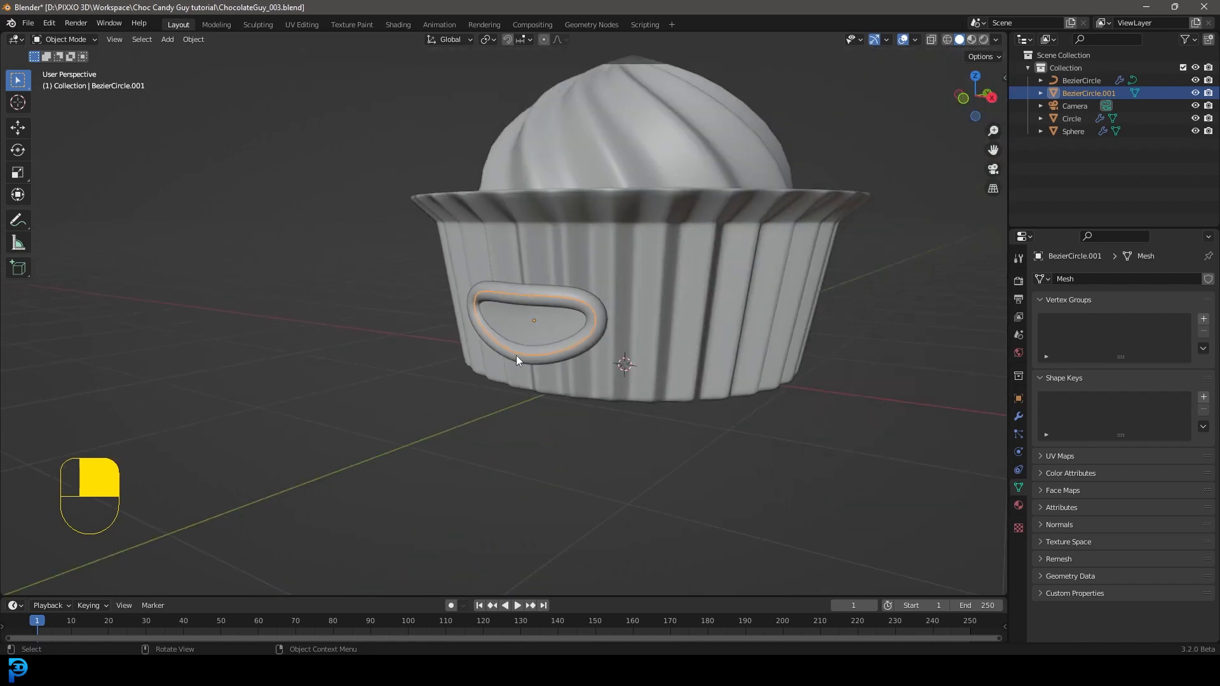
key("alt+a")
mouse_move(533, 341)
middle_mouse_down()
mouse_move(504, 357)
mouse_move(544, 345)
middle_mouse_up()
key("KP_1")
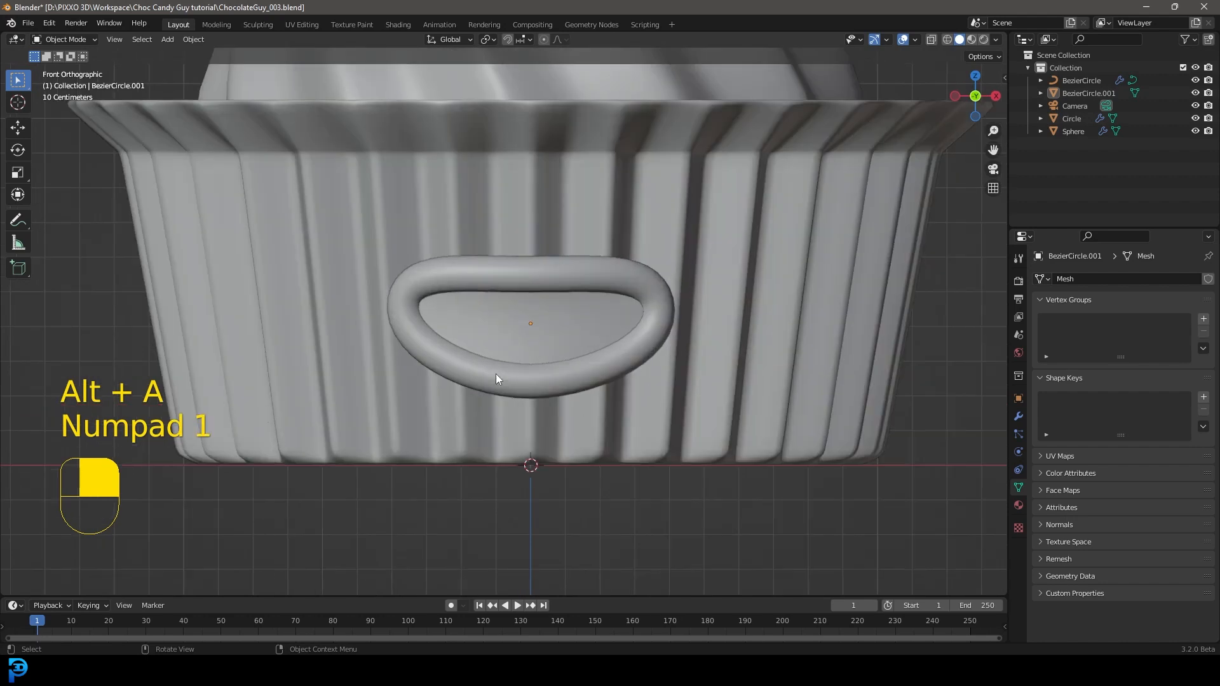
Step: Add a UV sphere with 24 segments and 12 rings and scale it down to 0.095 for an eye
scroll(612, 302, "up", 3)
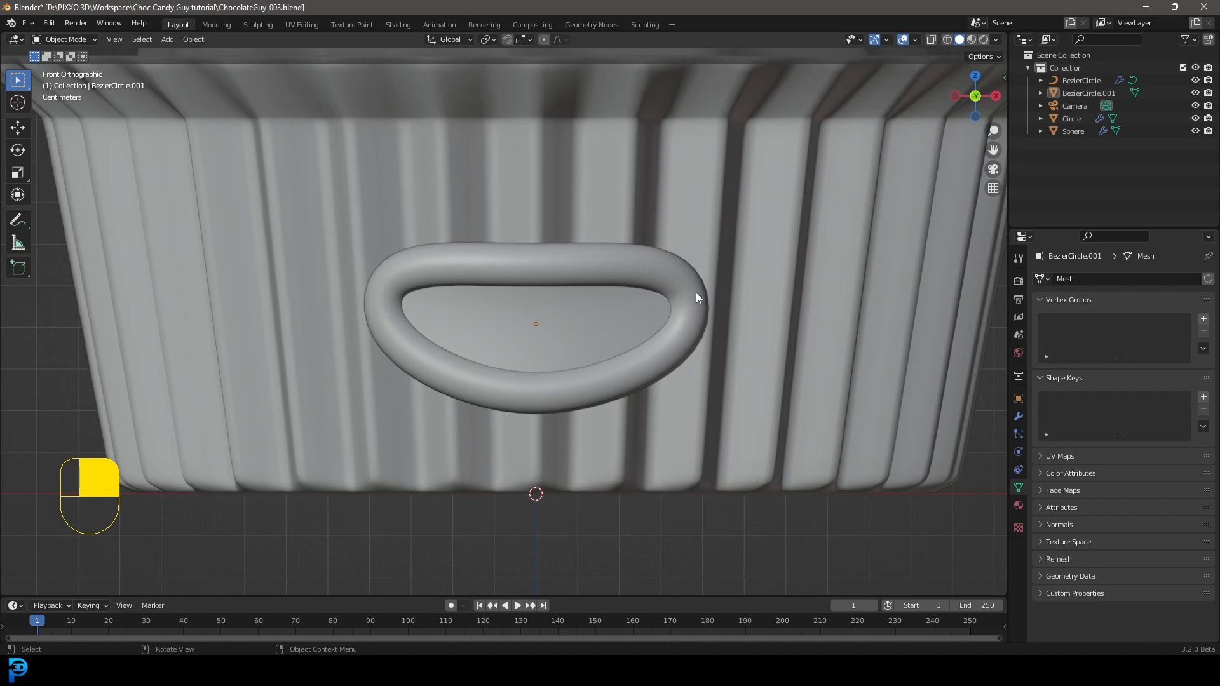
scroll(616, 364, "down", 5)
scroll(650, 308, "up", 3)
key("shift+a")
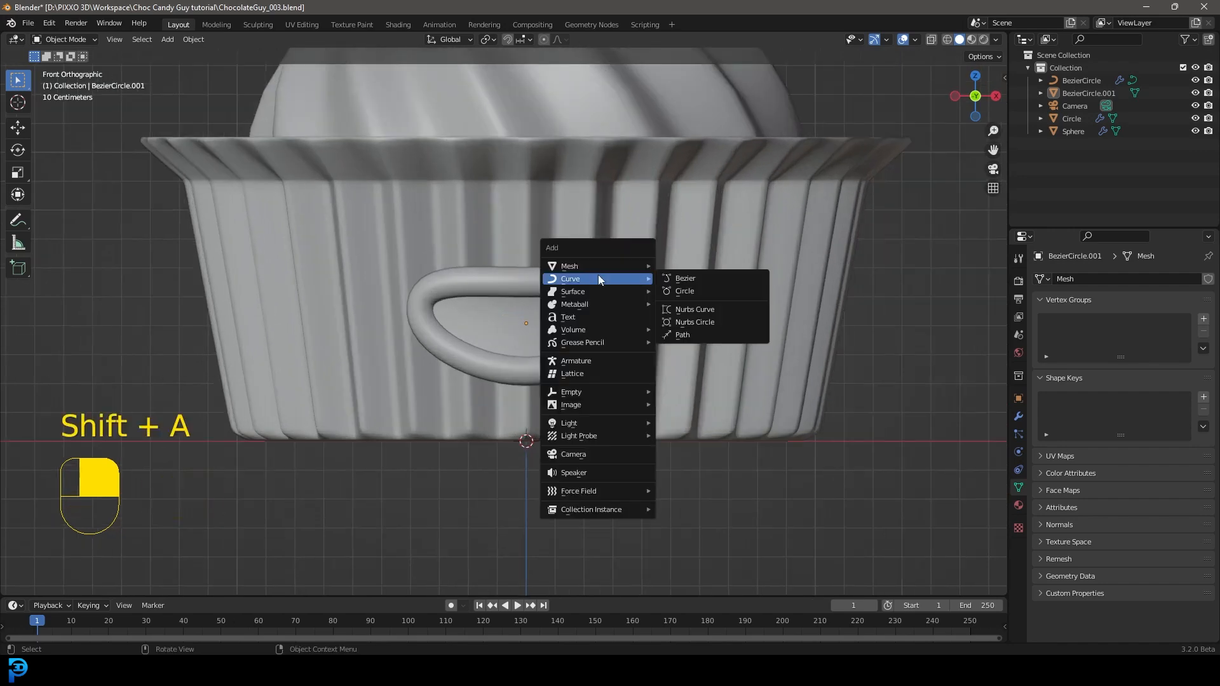
mouse_move(634, 265)
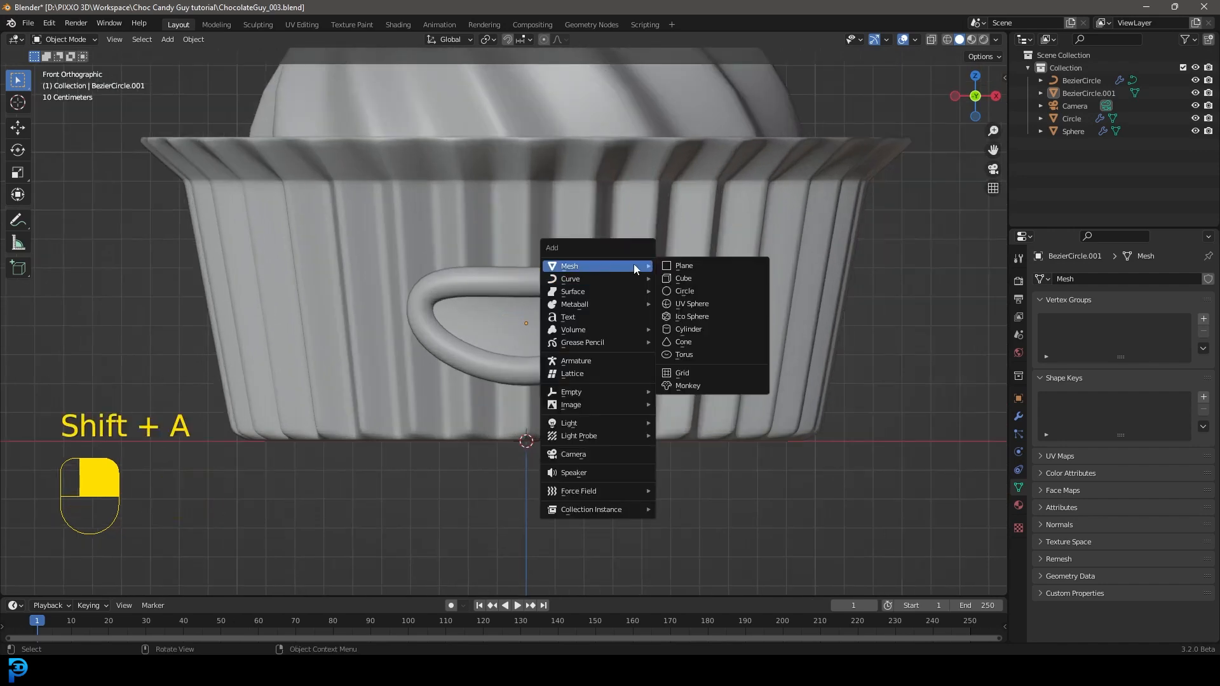
left_click(715, 300)
scroll(739, 319, "down", 4)
scroll(730, 486, "up", 2)
key("s")
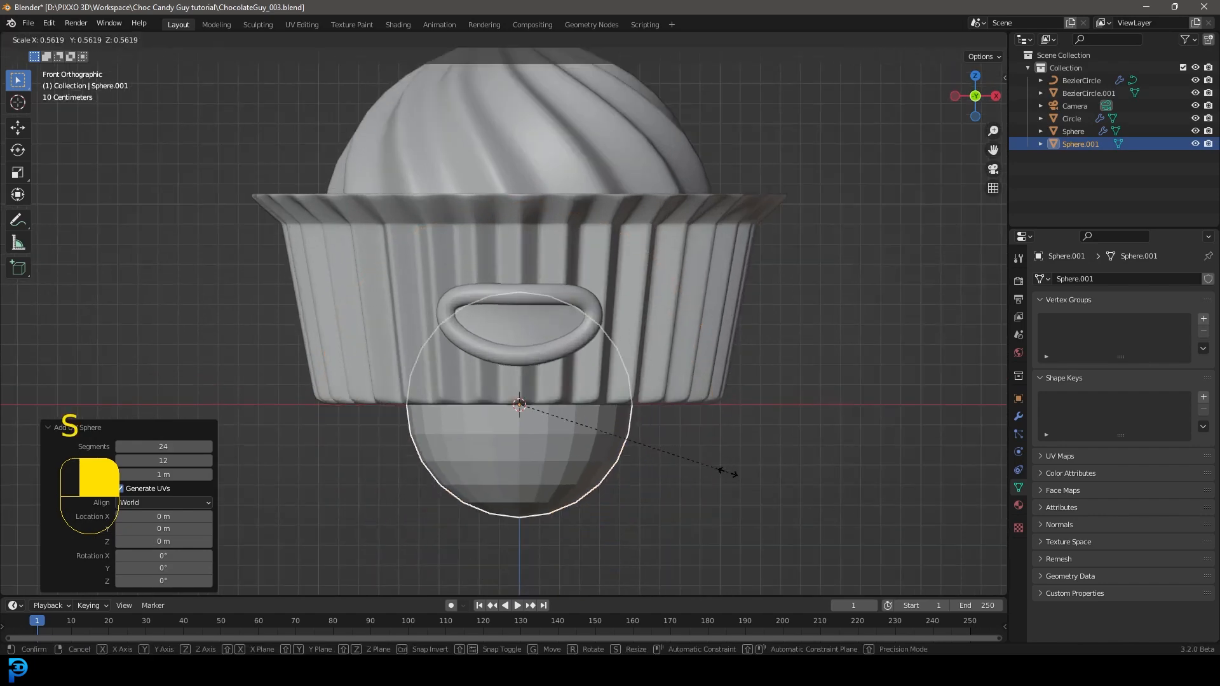
left_click(534, 437)
Step: Move the eye sphere about 0.65 m in X and 0.64 m up, and about 1.07 m forward onto the wrapper's front
key("g")
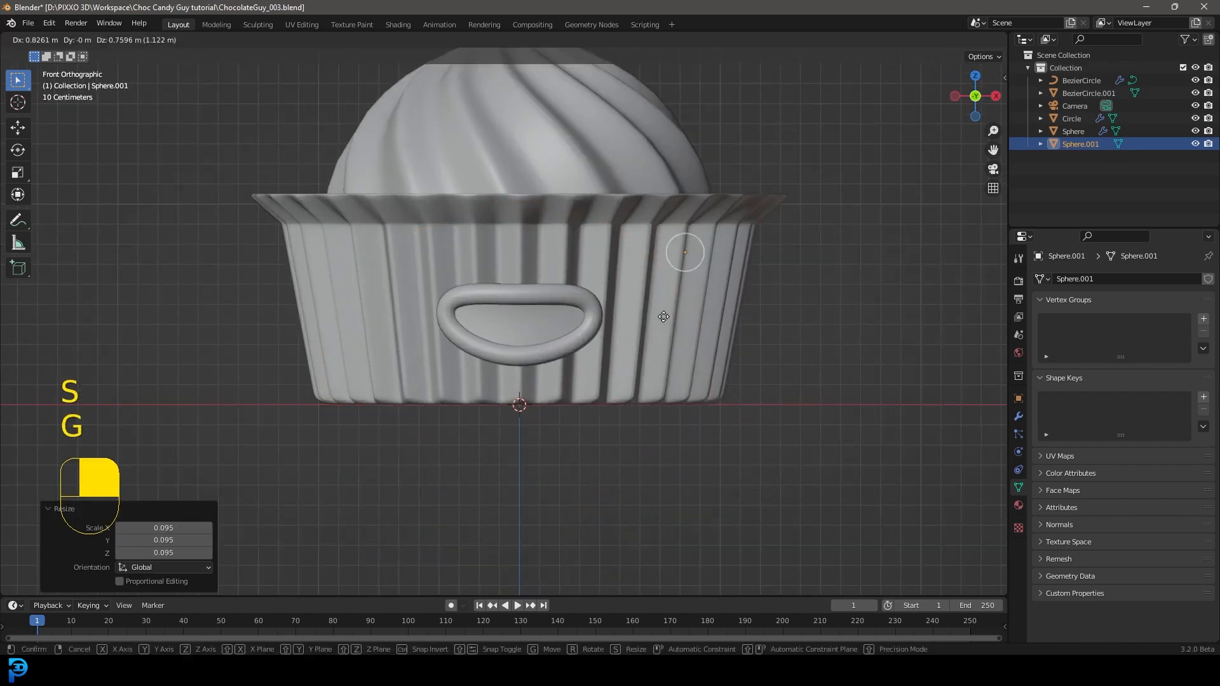
left_click(644, 348)
key("KP_3")
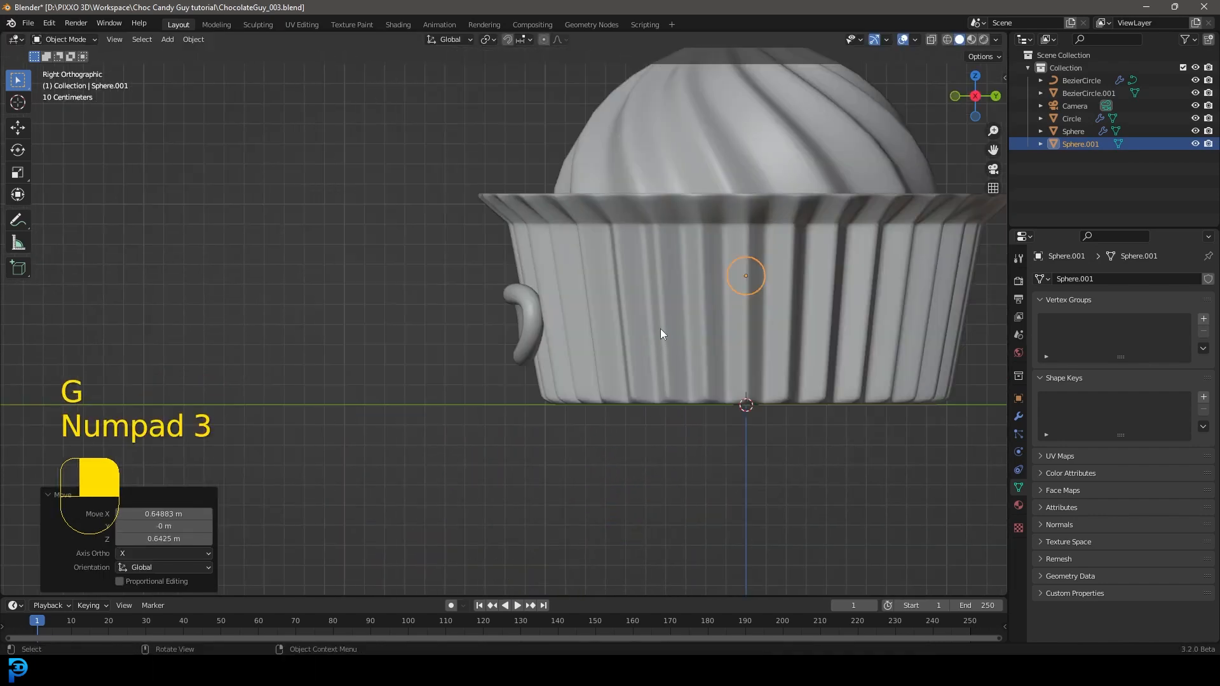
key("g")
left_click(526, 260)
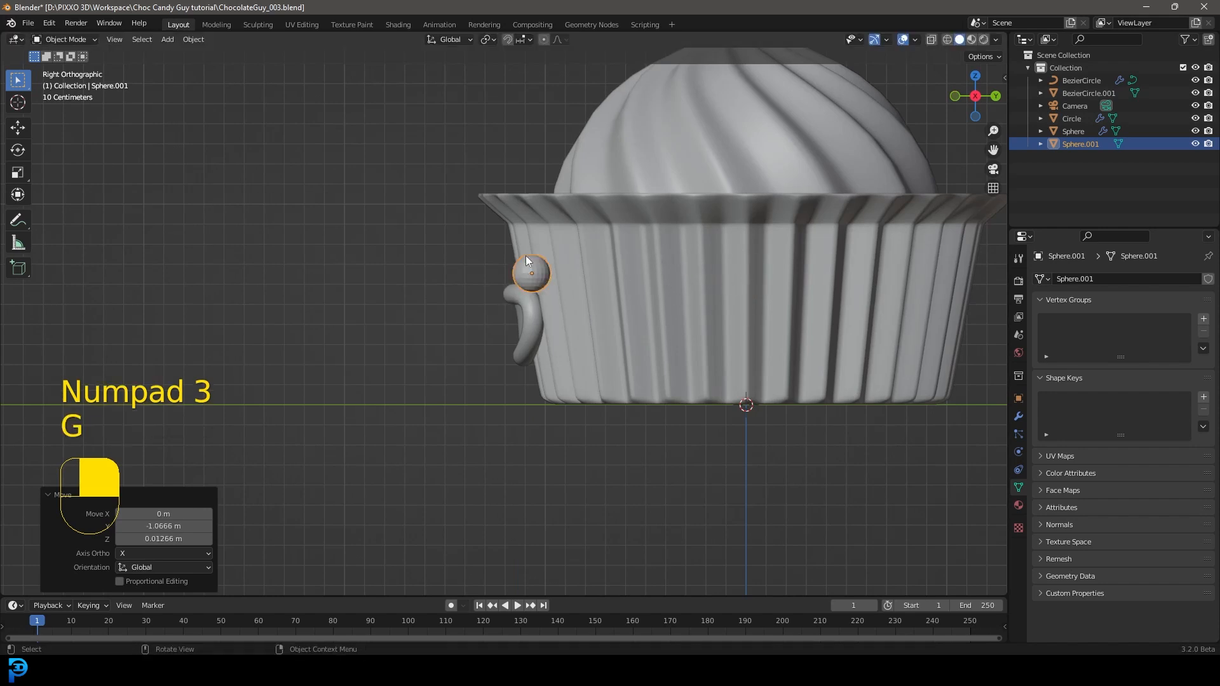
Step: From the front view, shift the eye about 0.09 m toward the mouth and 0.02 m up, and shade it smooth
key("KP_1")
key("g")
left_click(792, 280)
right_click(704, 253)
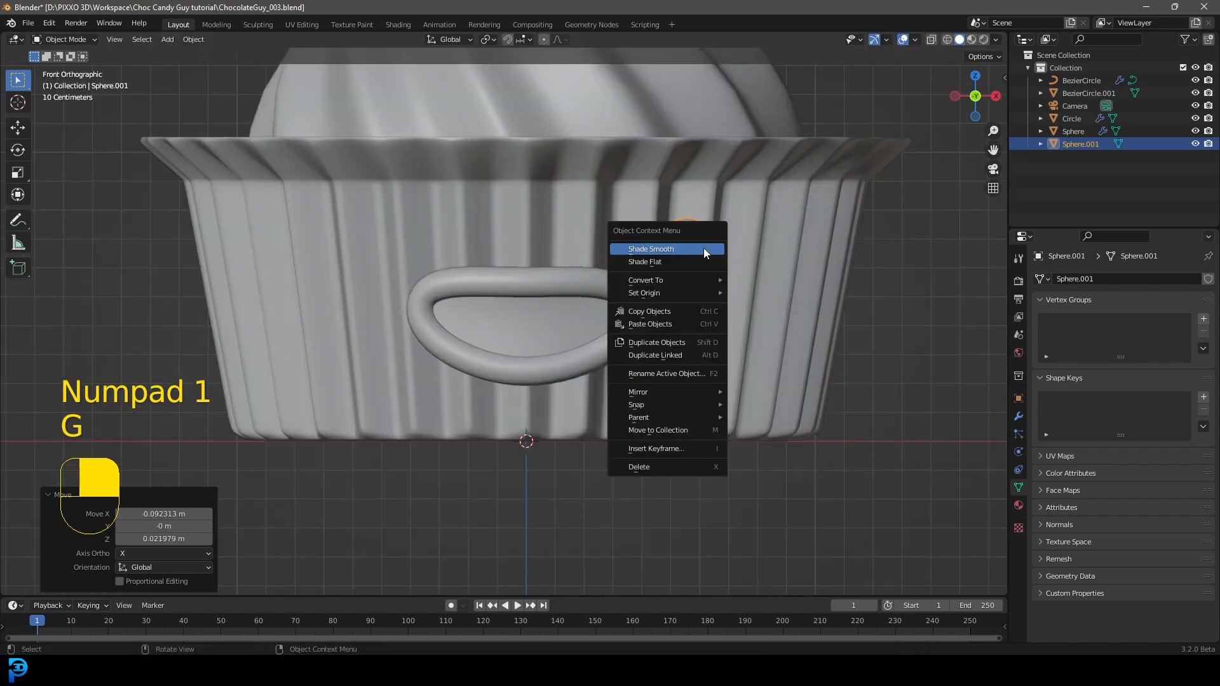
left_click(651, 249)
Step: Add a Mirror modifier on the X axis to the eye, using the wrapper (Circle) as the mirror object
left_click(1019, 416)
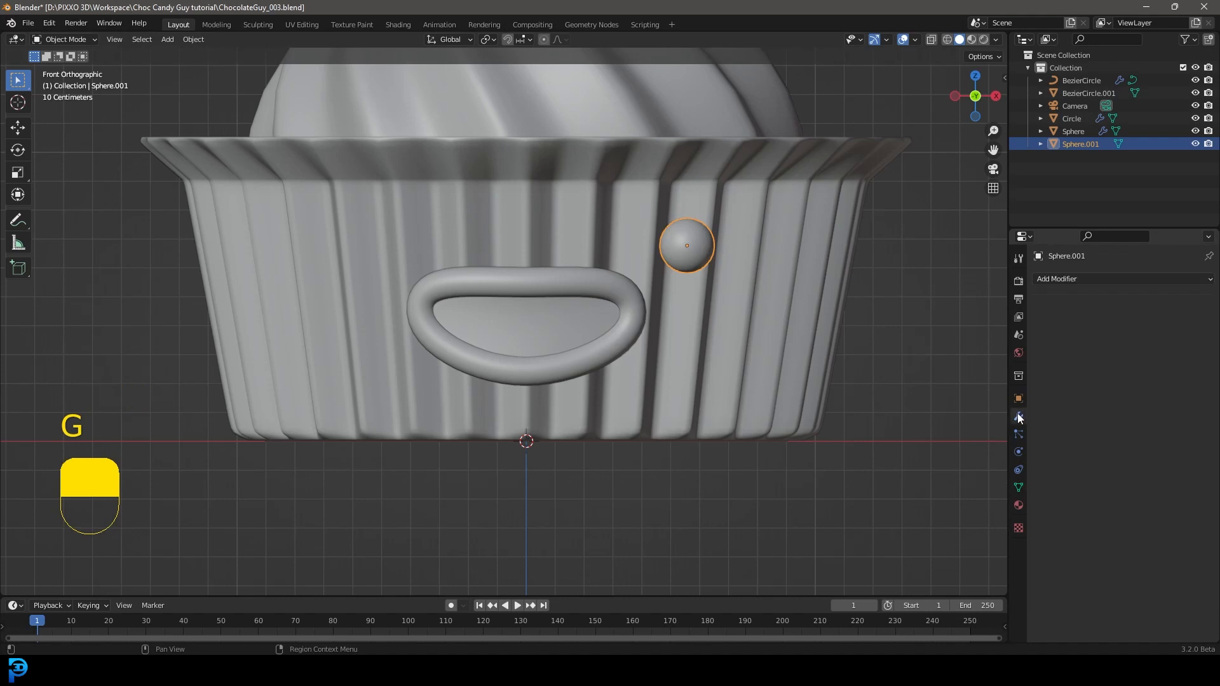
left_click(1056, 280)
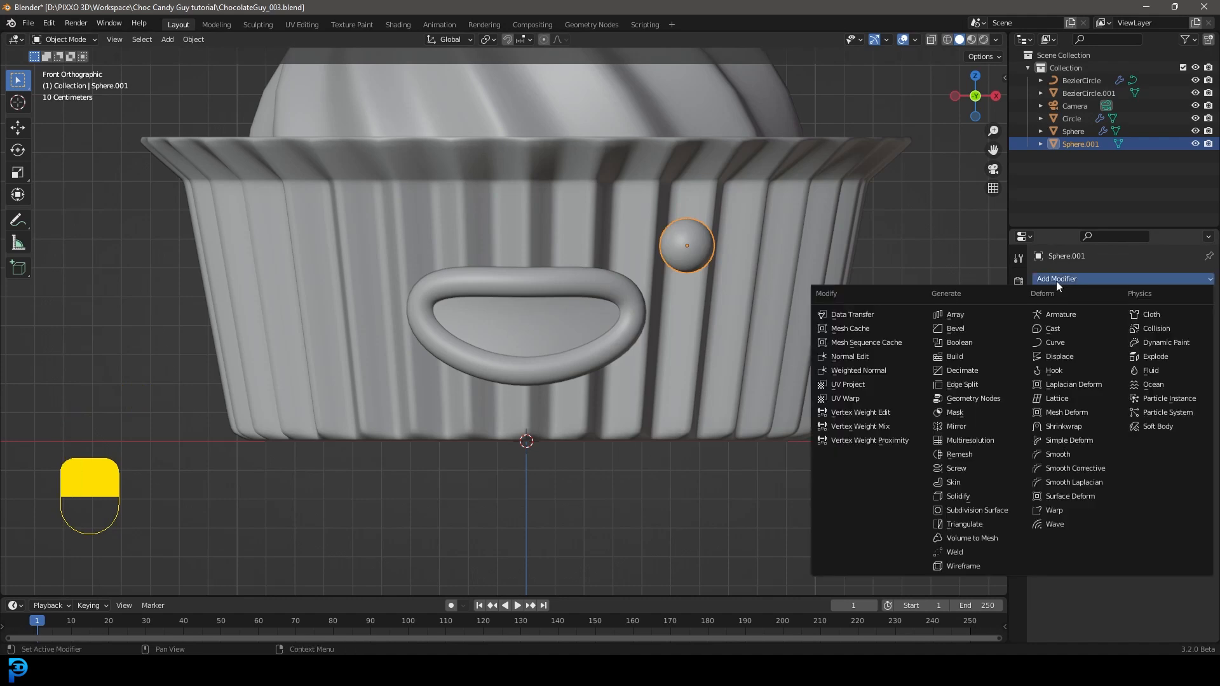
left_click(975, 425)
left_click(1188, 366)
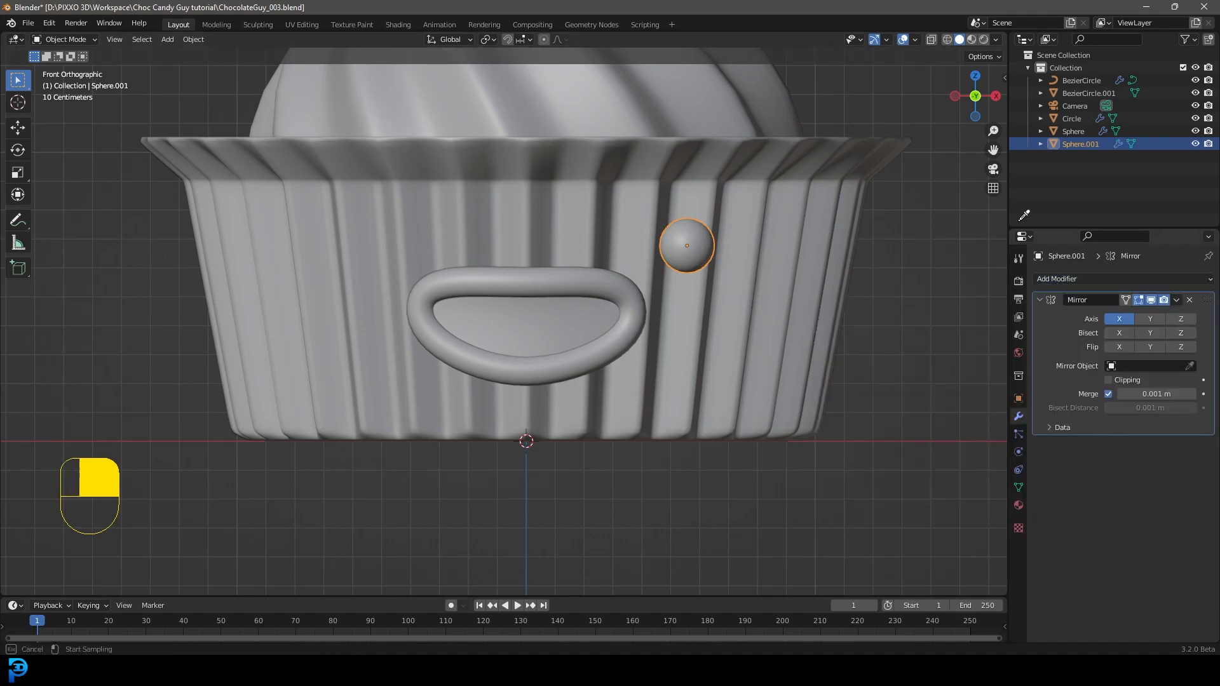
left_click(581, 188)
Step: Fine-tune the mirrored eyes' position against the wrapper's front on either side of the mouth, and clear the selection
scroll(753, 453, "down", 6)
middle_click_drag(753, 453, 702, 396)
scroll(665, 260, "up", 4)
key("g")
left_click(702, 317)
key("g")
left_click(703, 332)
mouse_move(703, 333)
middle_mouse_down()
mouse_move(658, 345)
mouse_move(676, 243)
mouse_move(701, 209)
mouse_move(733, 239)
mouse_move(706, 357)
middle_mouse_up()
key("g")
left_click(781, 251)
key("g")
left_click(706, 356)
key("KP_1")
key("alt+a")
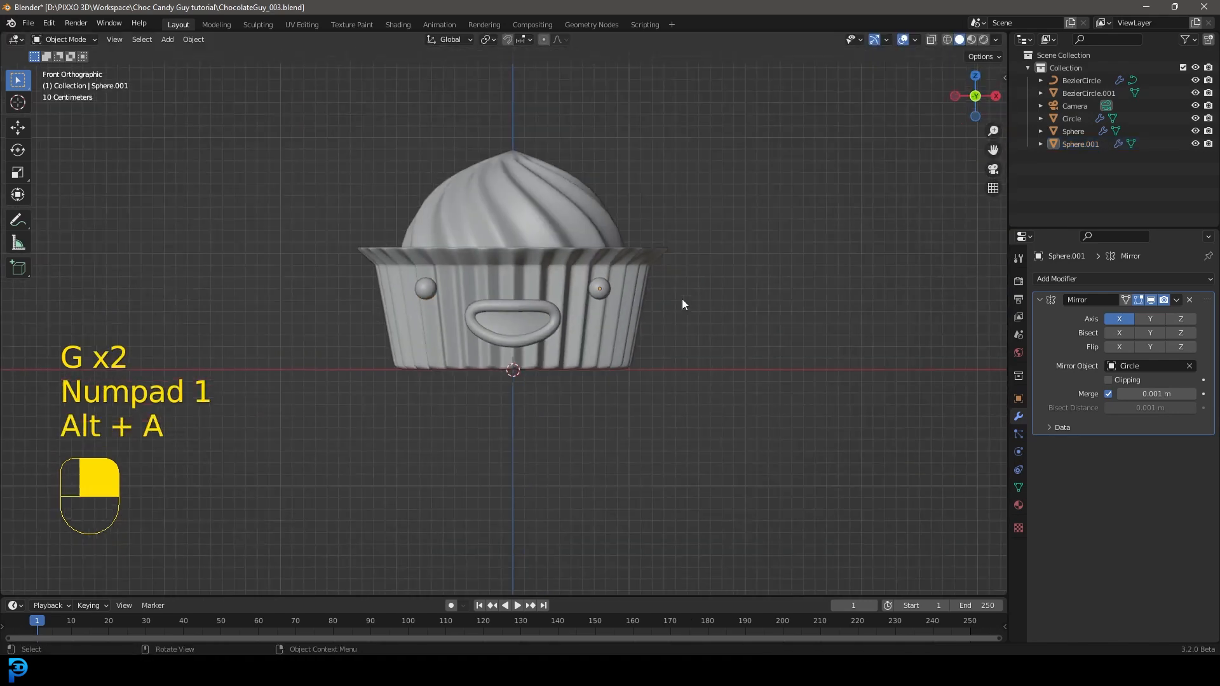
scroll(600, 330, "up", 3)
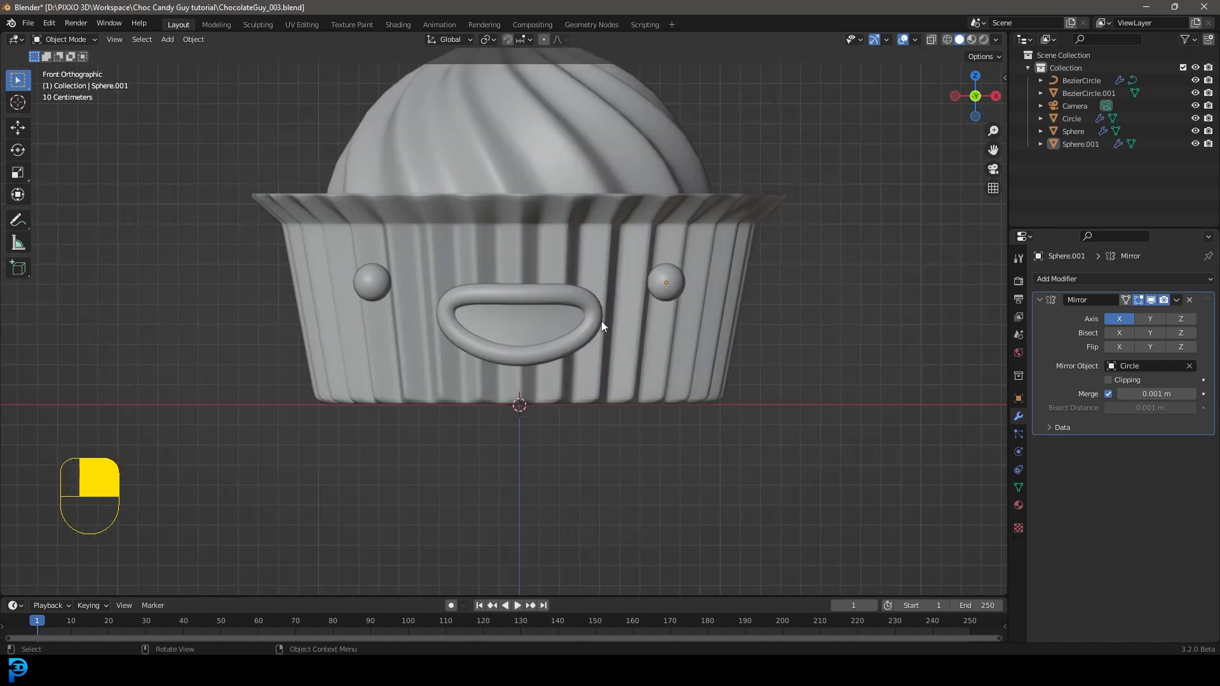
Step: Raise all objects about 1 m along Z, and leave only the character's parts selected, without the camera
scroll(624, 306, "down", 3)
middle_click_drag(608, 321, 622, 387, "shift")
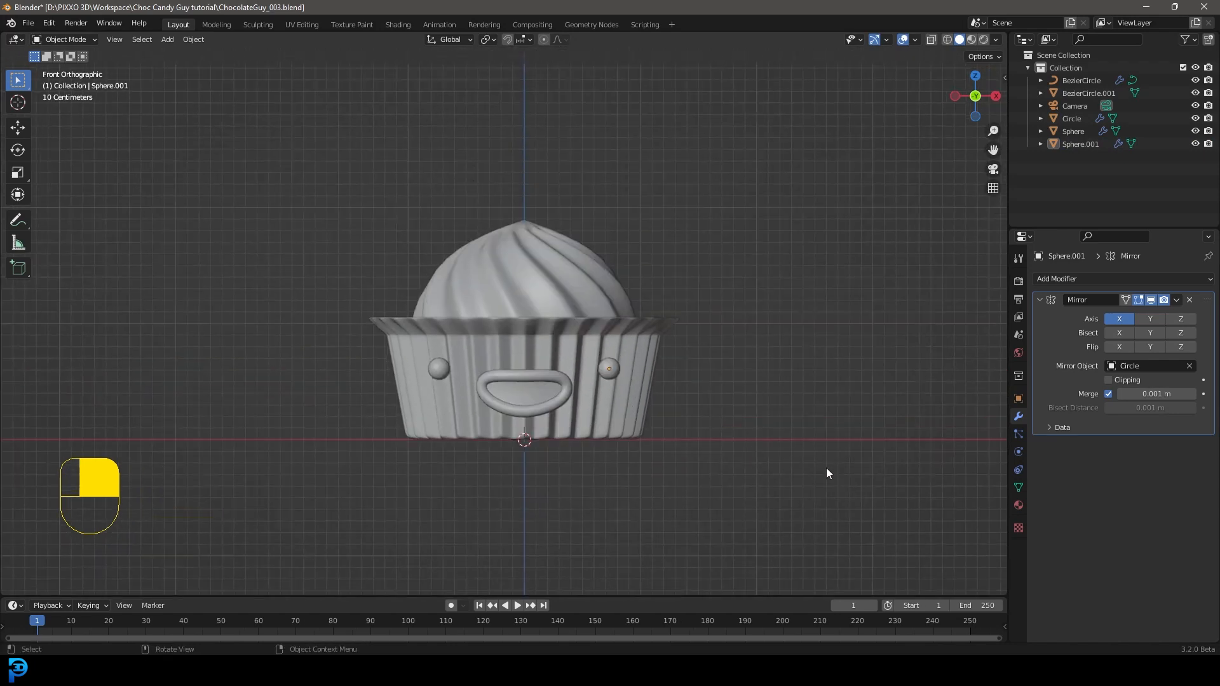
key("a")
key("g")
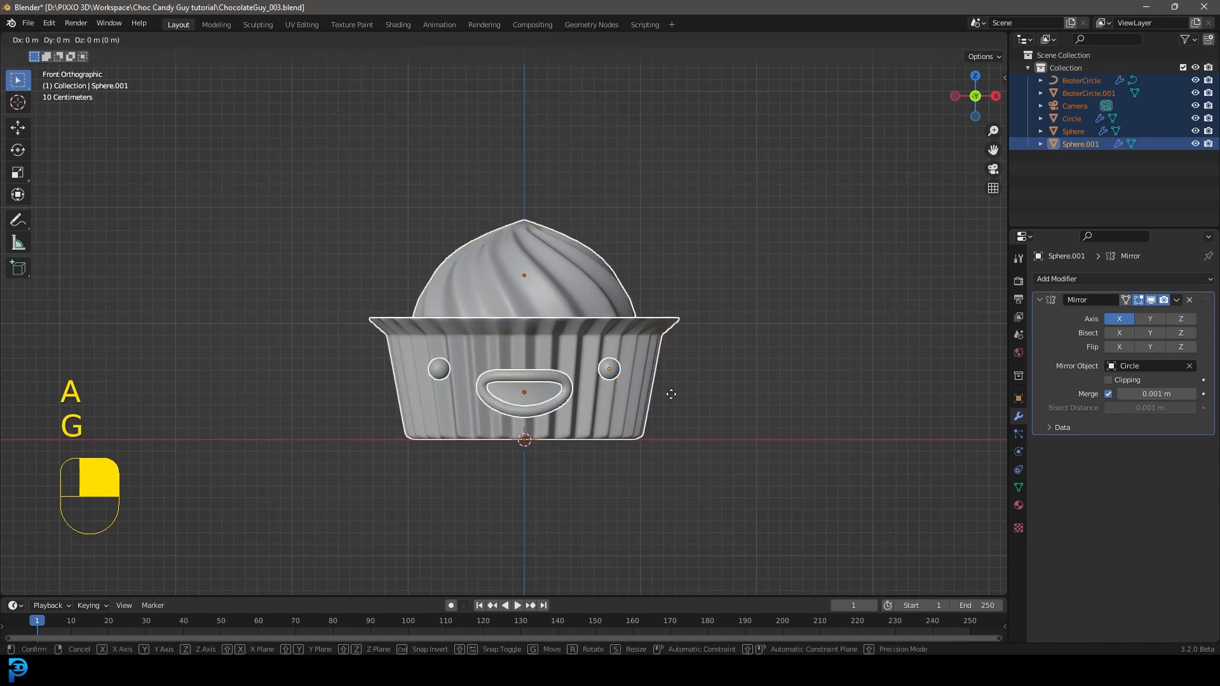
left_click(676, 273)
scroll(677, 279, "down", 1)
left_click_drag(527, 219, 309, 94)
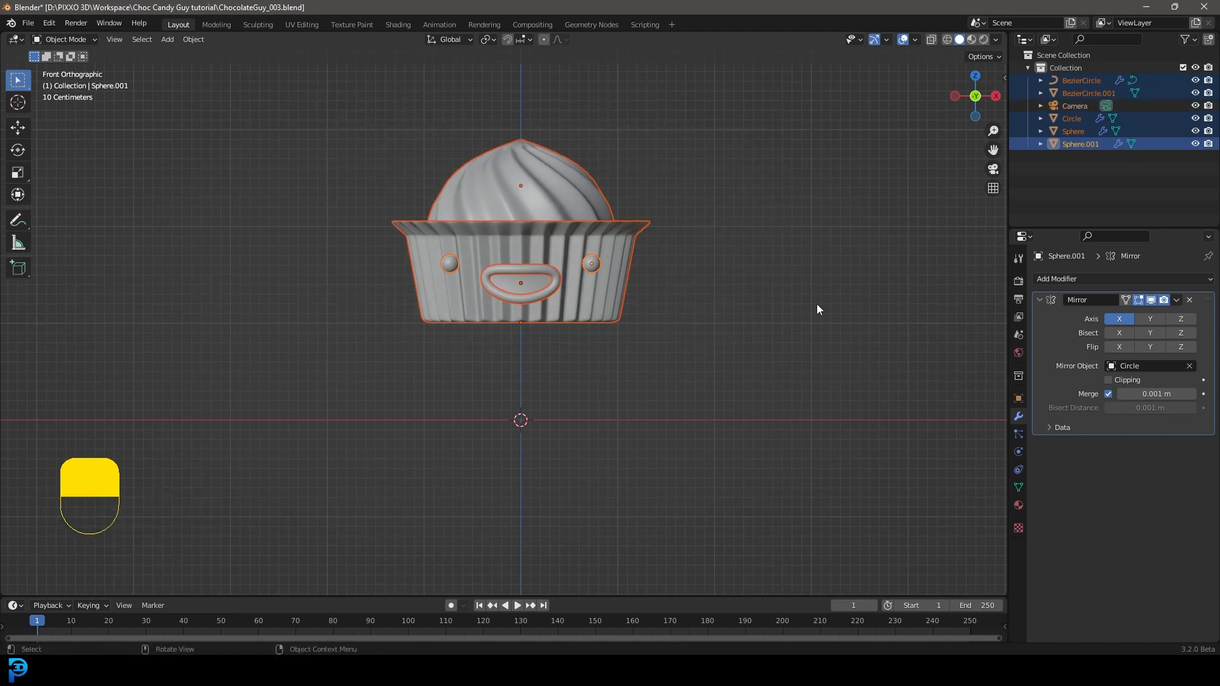
Step: Raise the selected character parts along Z in small moves of about 0.03 m and 0.09 m, and clear the selection
scroll(654, 370, "up", 1)
middle_click_drag(443, 365, 446, 394, "shift")
scroll(639, 380, "down", 1)
key("g")
key("z")
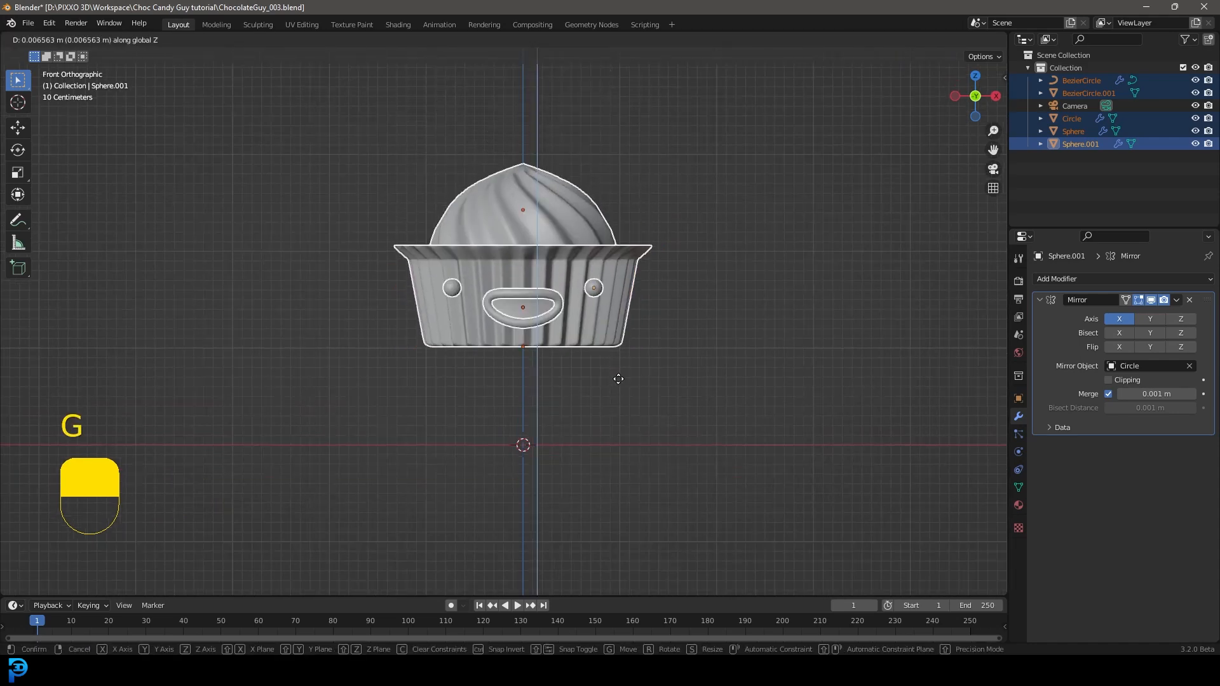
left_click(616, 378)
scroll(517, 411, "up", 1)
key("g")
key("z")
left_click(552, 363)
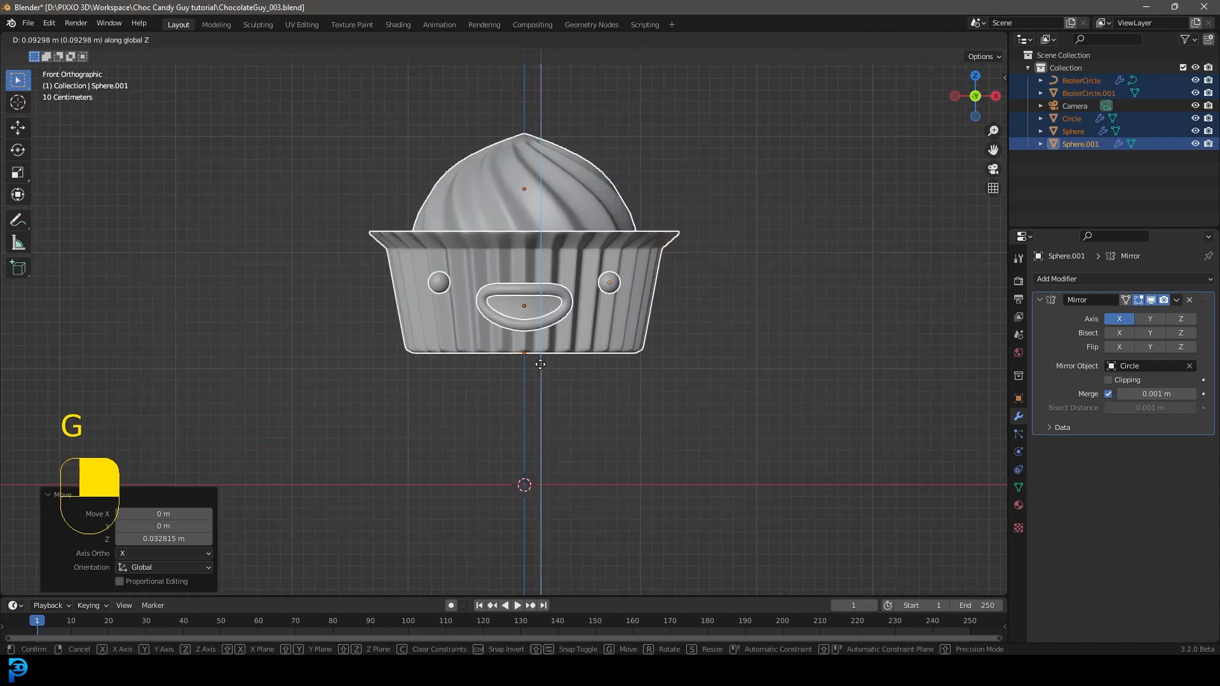
key("alt+a")
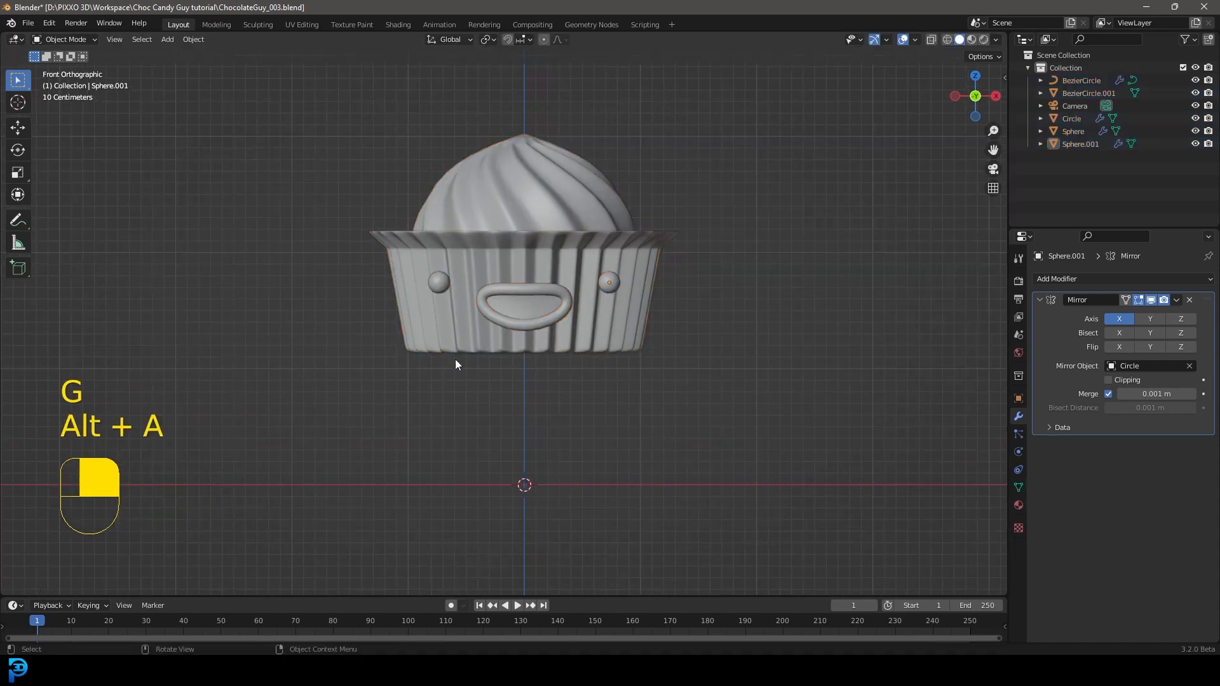
Step: Add a mesh cylinder with 12 vertices
scroll(570, 360, "up", 1)
key("shift+a")
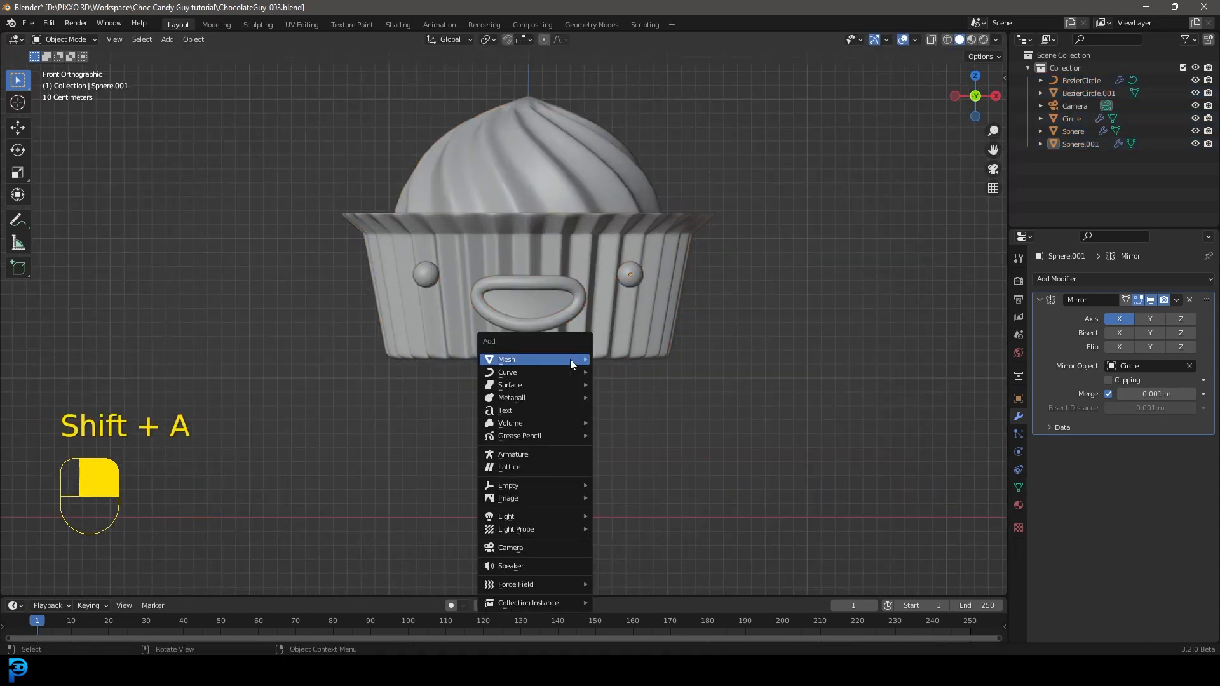
mouse_move(570, 360)
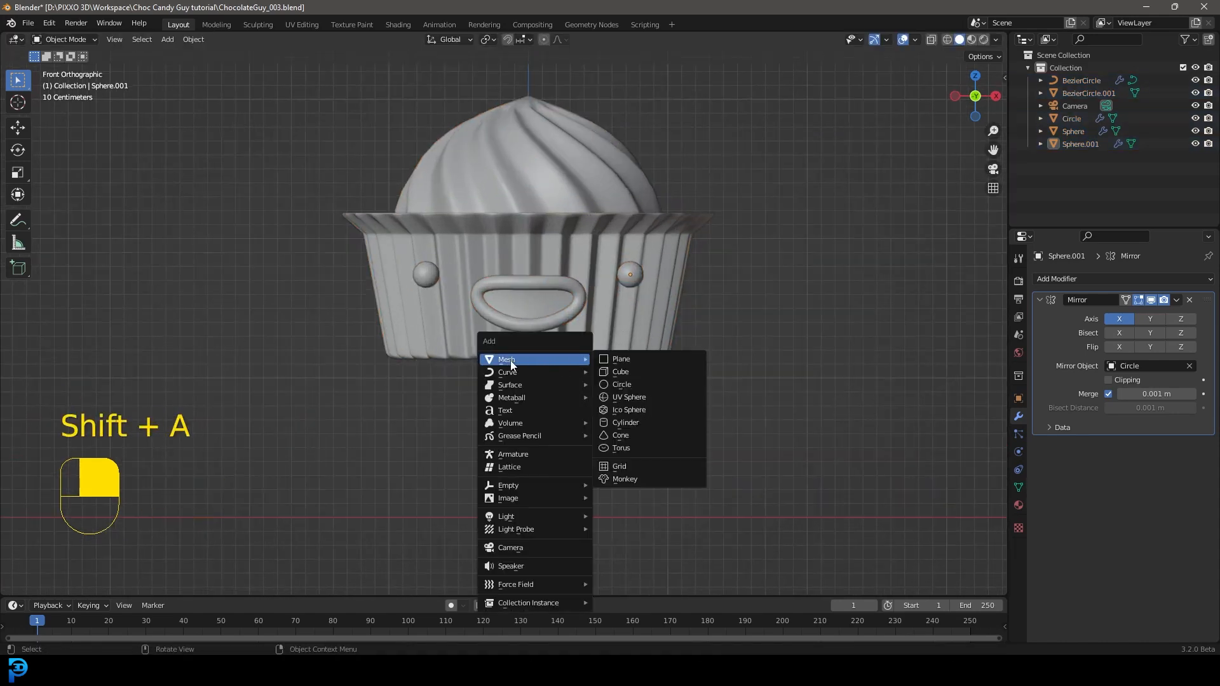
left_click(642, 422)
left_click(173, 433)
type("12")
key("Return")
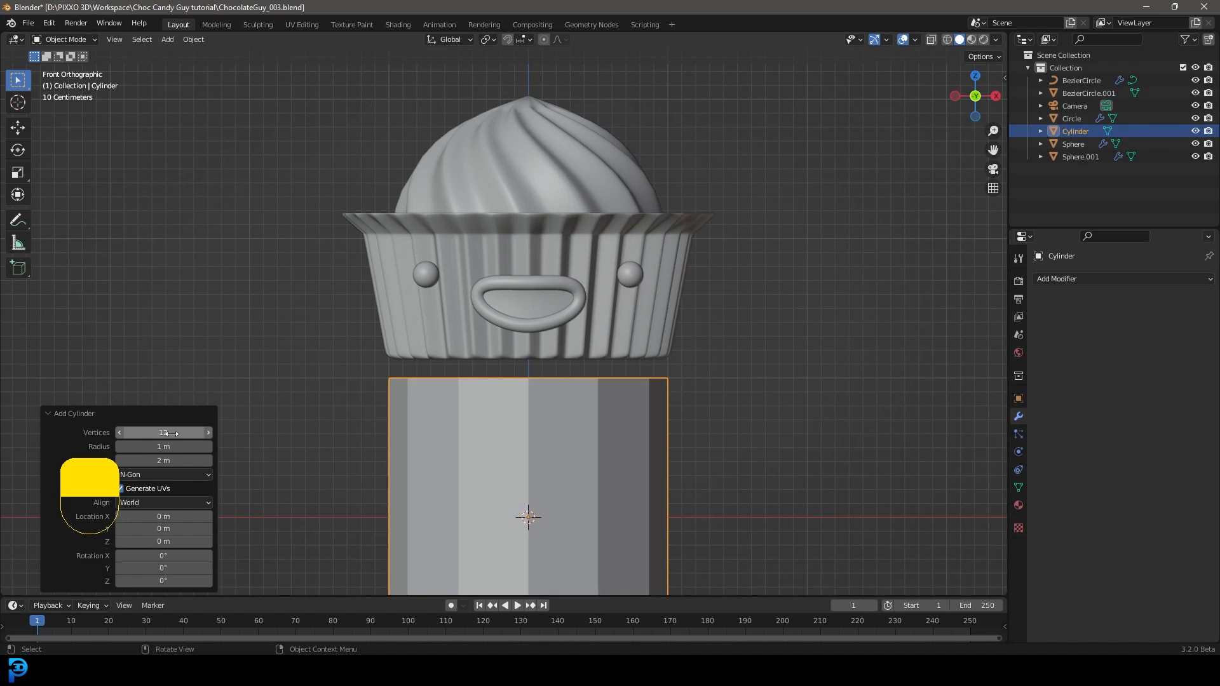
left_click(51, 415)
Step: Scale the cylinder down to leg thickness and move it about 0.46 m in X and 1.14 m up to the wrapper's base
scroll(635, 414, "down", 6)
scroll(582, 433, "up", 4)
key("s")
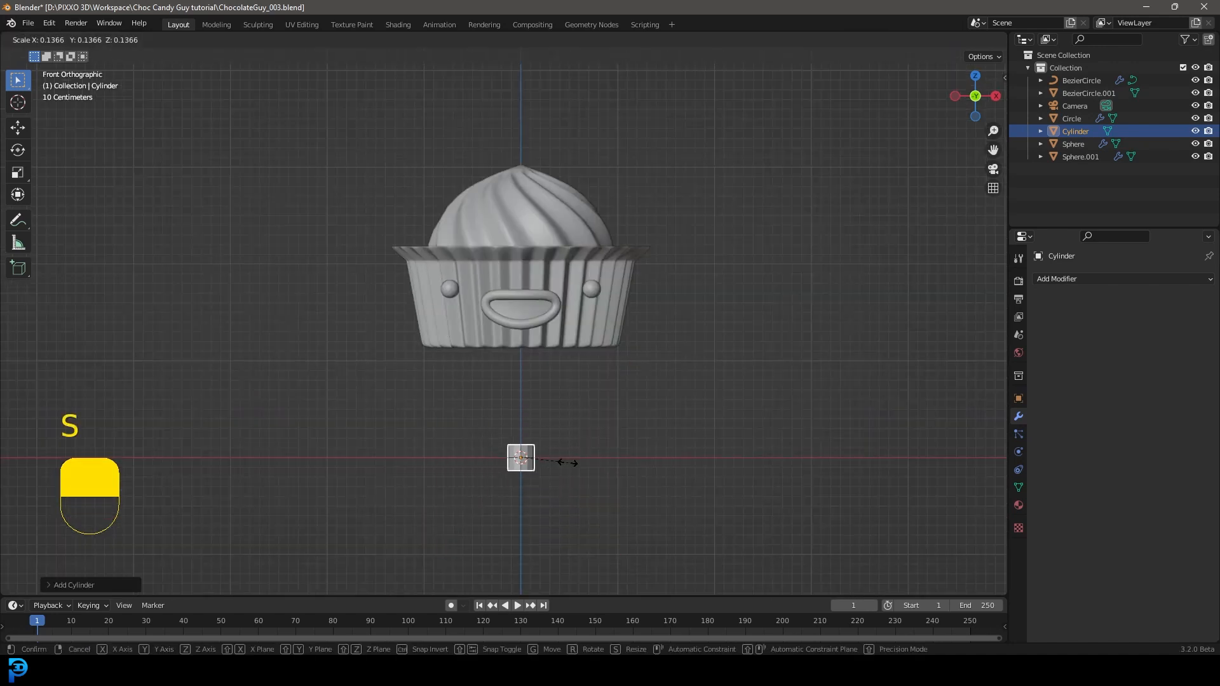
left_click(536, 460)
scroll(526, 518, "up", 4)
key("g")
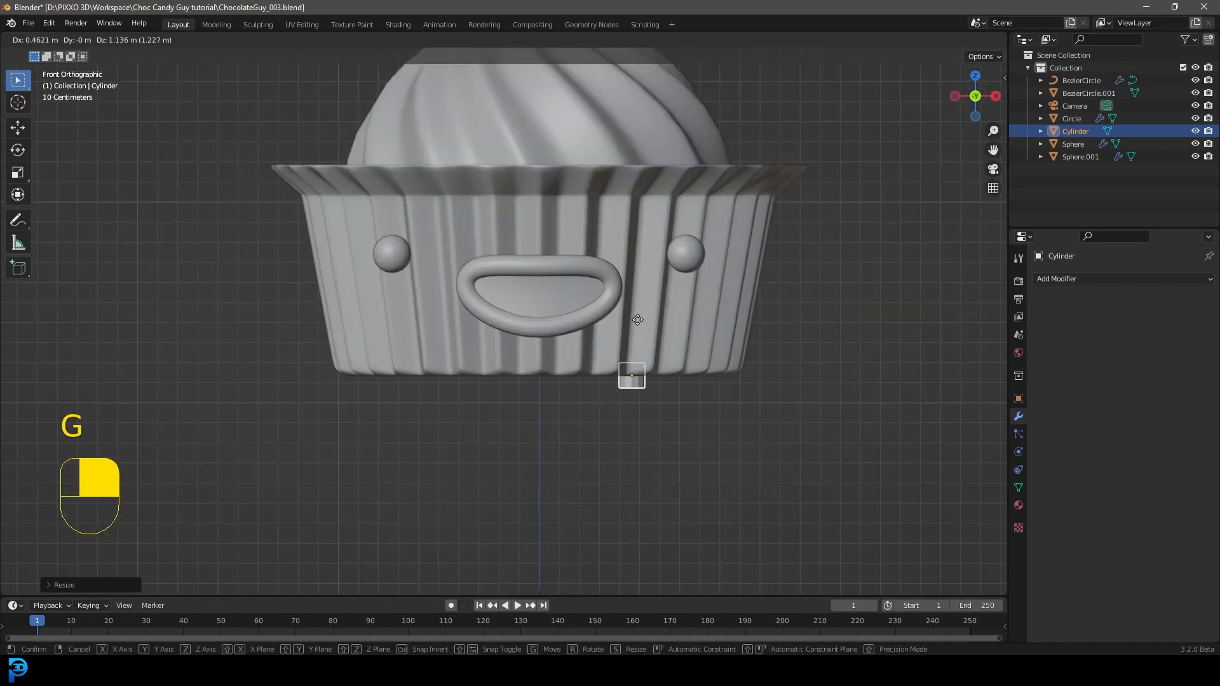
left_click(638, 321)
middle_click_drag(829, 325, 436, 363)
key("KP_1")
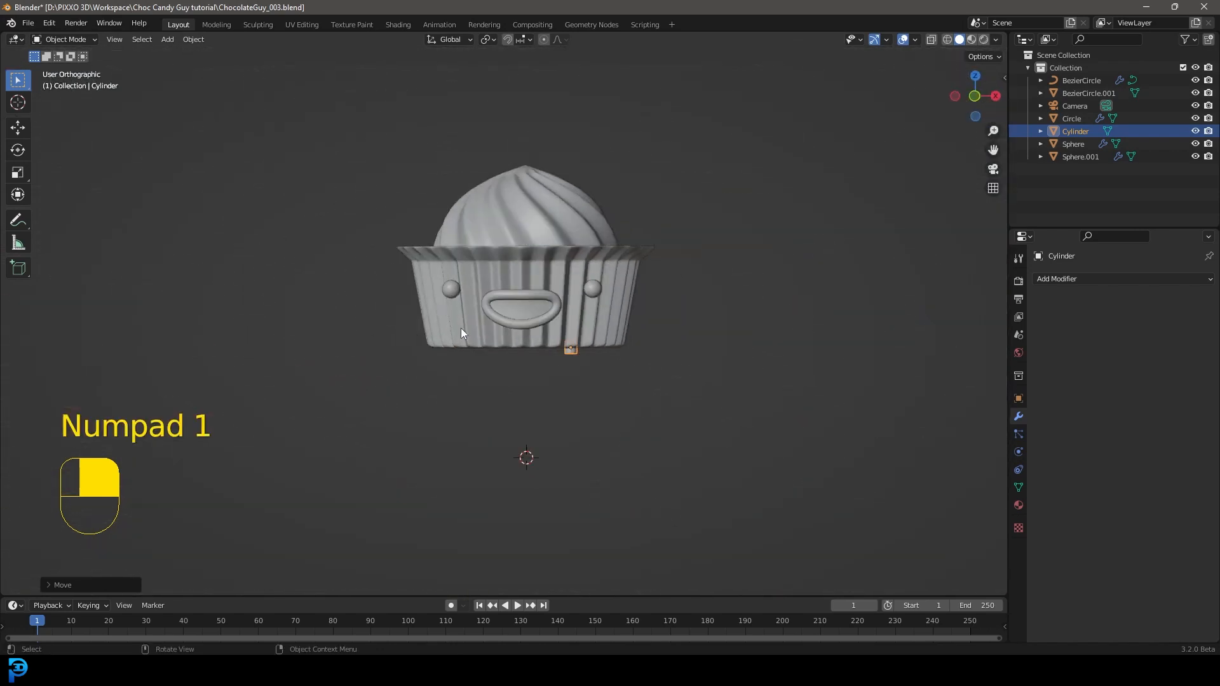
scroll(617, 341, "up", 4)
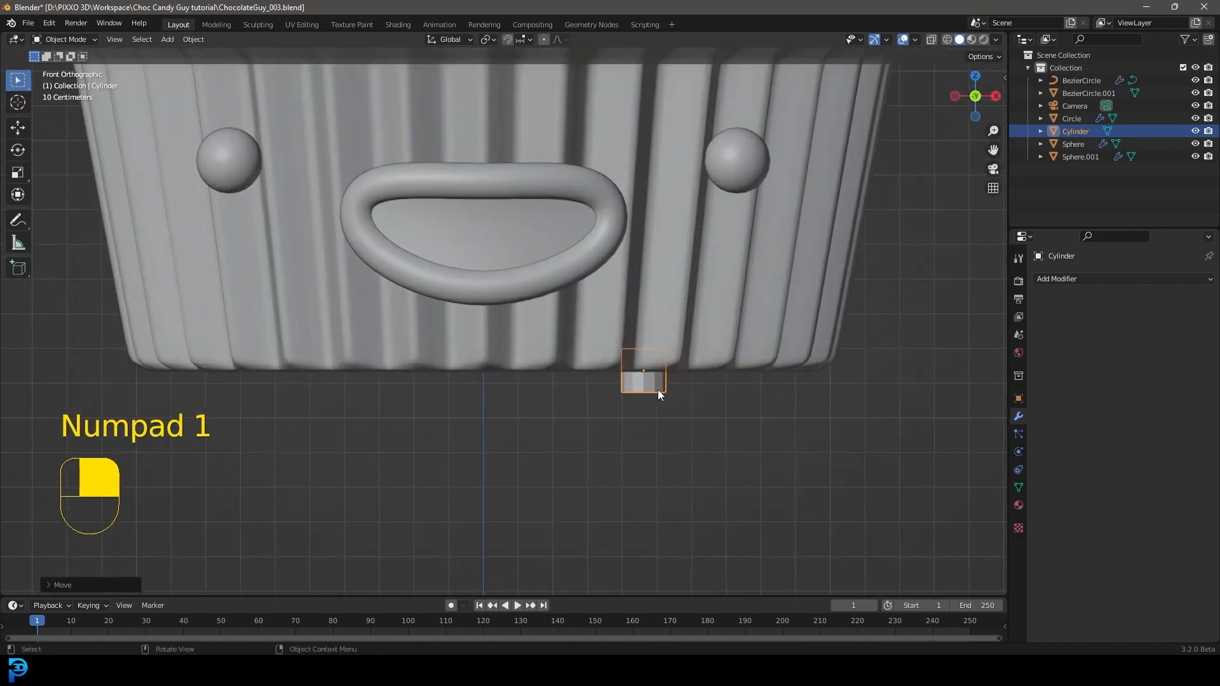
key("g")
right_click(669, 398)
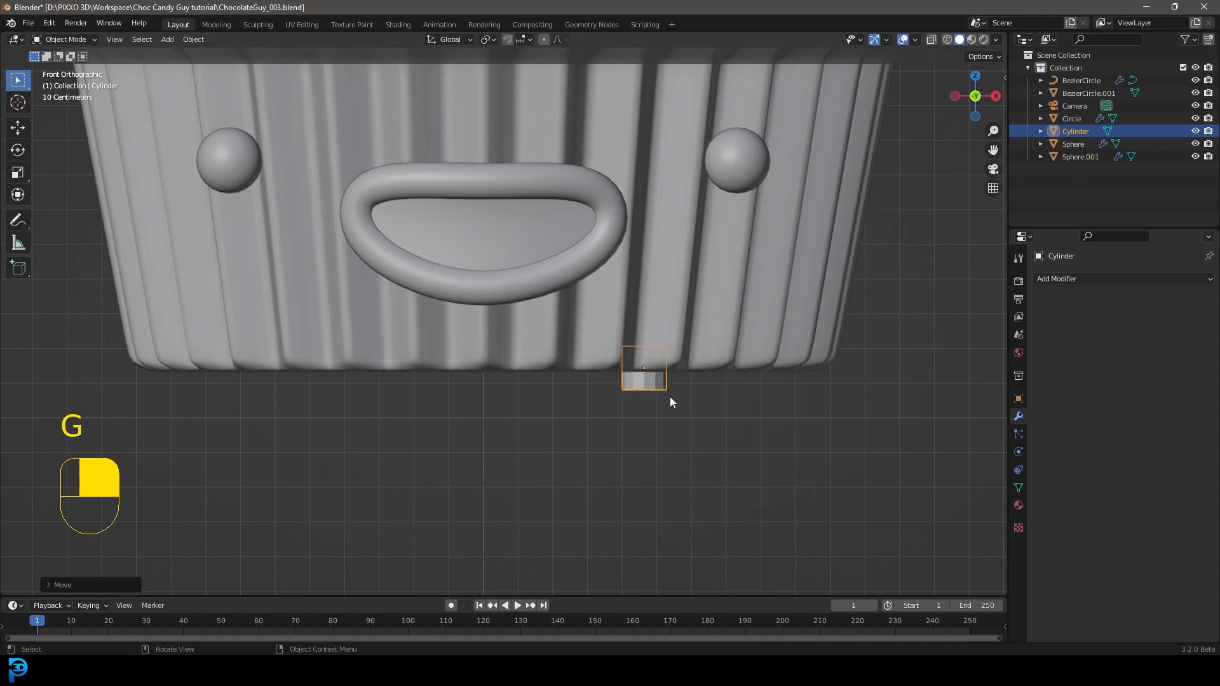
Step: In wireframe edit mode, move the cylinder's bottom ring of vertices down about 0.8 m along Z to form a leg
key("Tab")
scroll(637, 407, "down", 4)
middle_click_drag(635, 408, 617, 375, "shift")
scroll(614, 377, "up", 4)
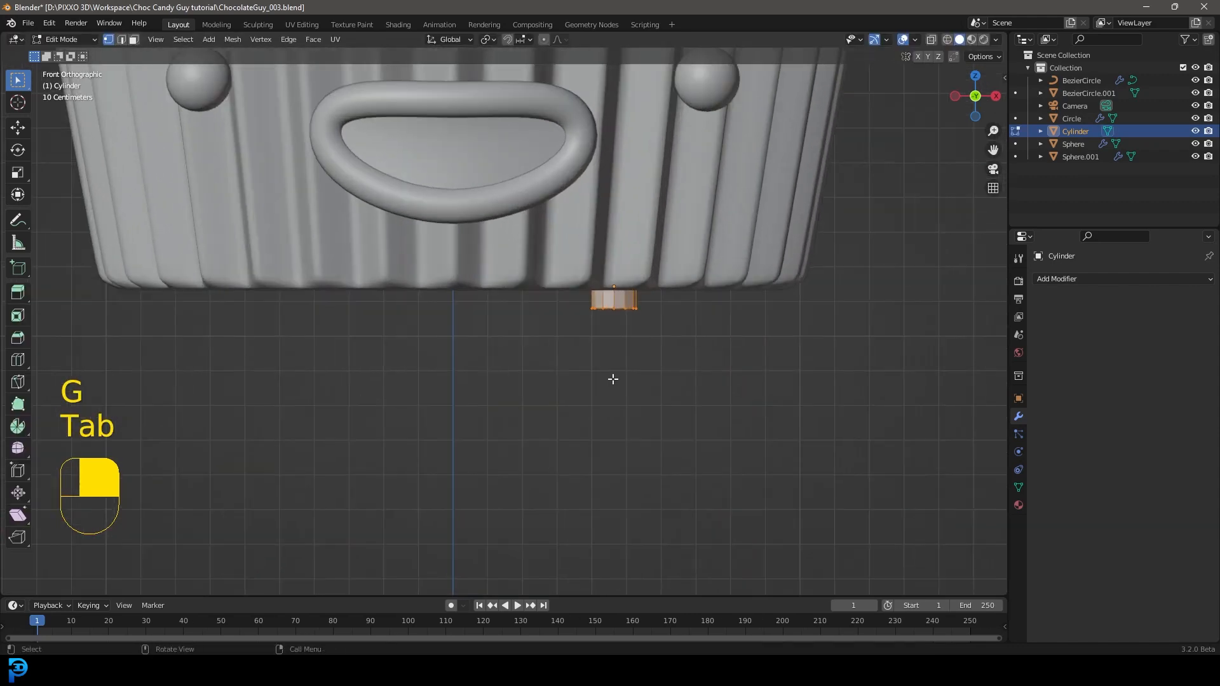
scroll(594, 366, "up", 4)
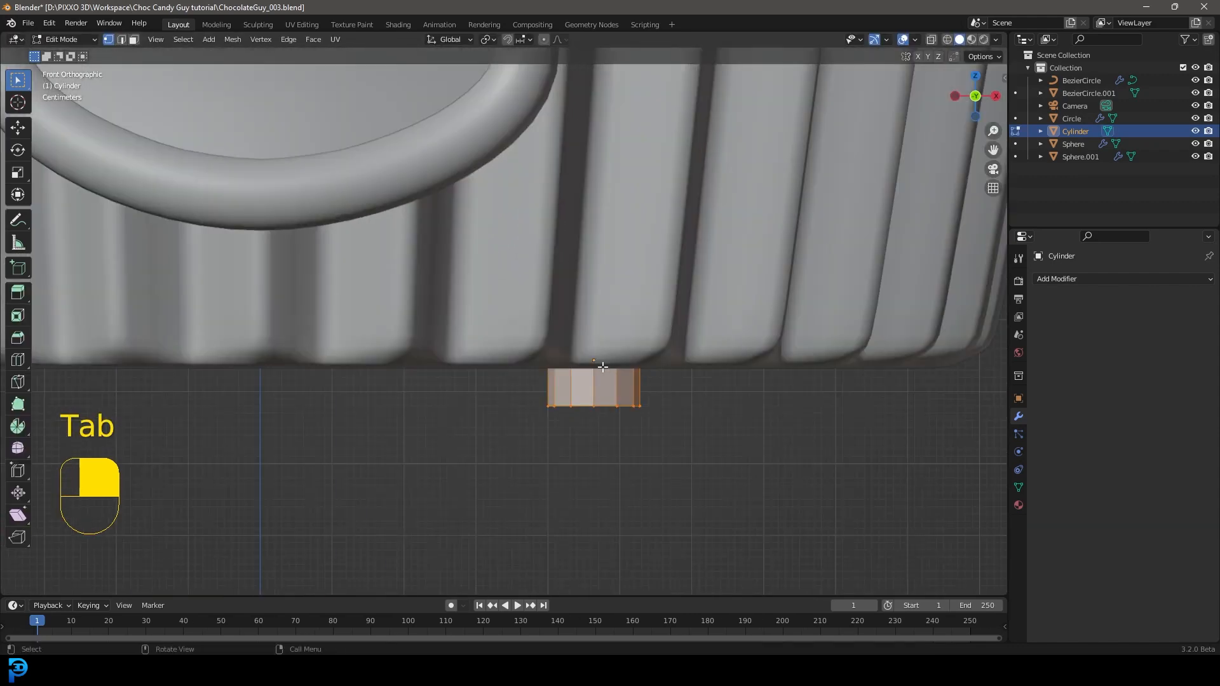
scroll(600, 360, "down", 5)
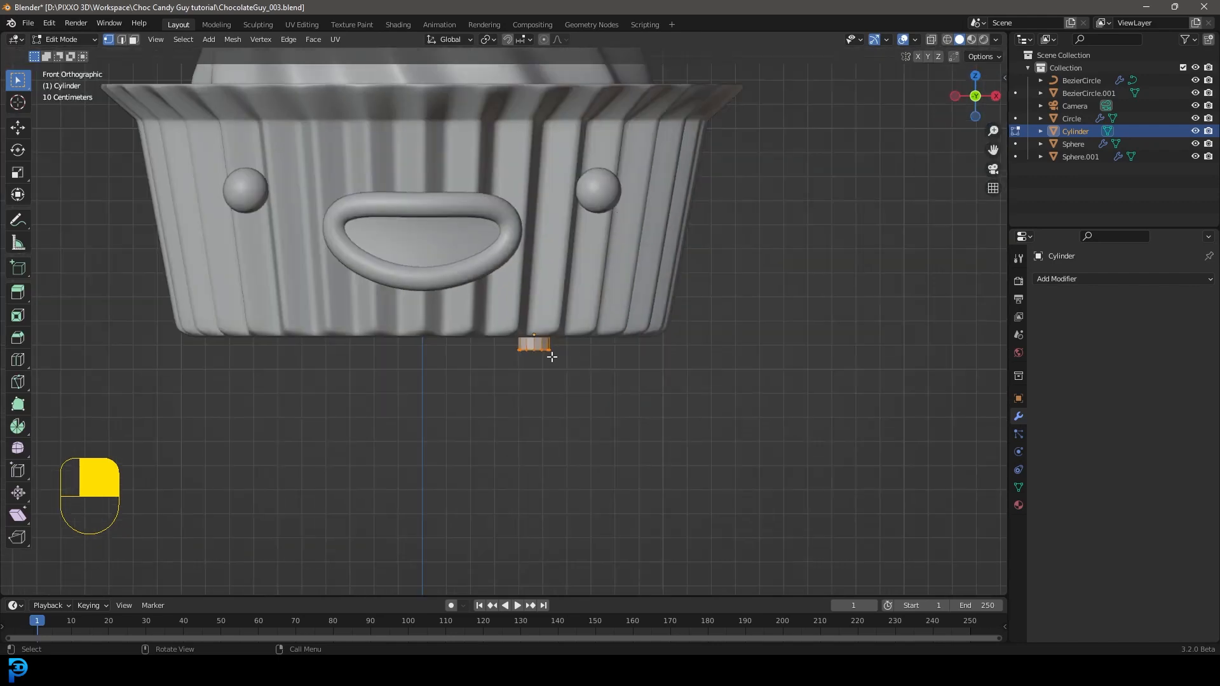
scroll(555, 356, "down", 3)
key("z")
left_click_drag(580, 390, 495, 332)
scroll(495, 332, "up", 3)
scroll(544, 368, "down", 1)
key("g")
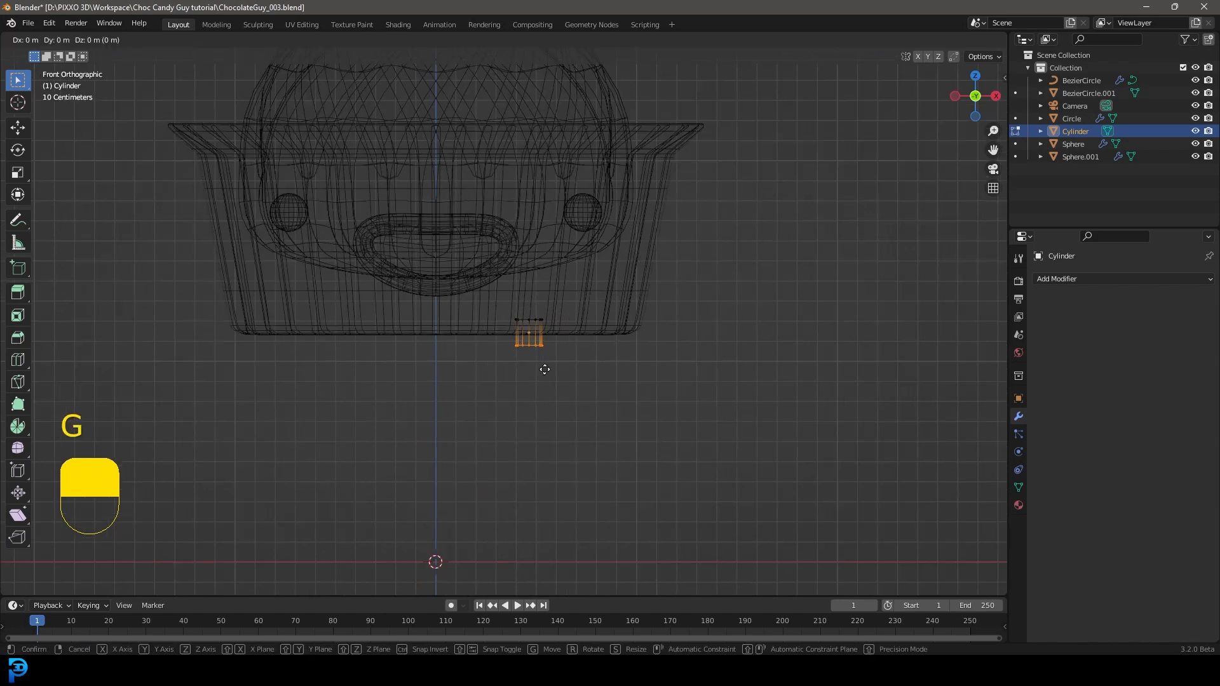
key("z")
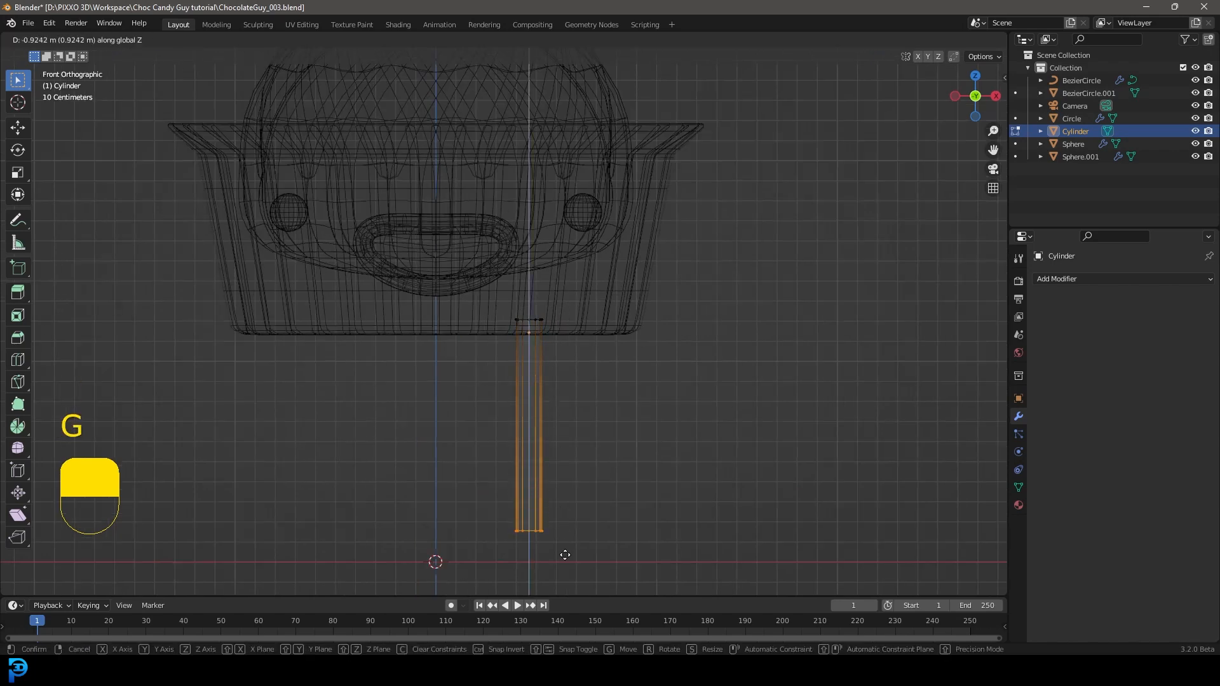
left_click(565, 522)
Step: Taper the leg by enlarging its bottom ring slightly and scaling its top ring to about 0.79
middle_click_drag(567, 515, 564, 451, "shift")
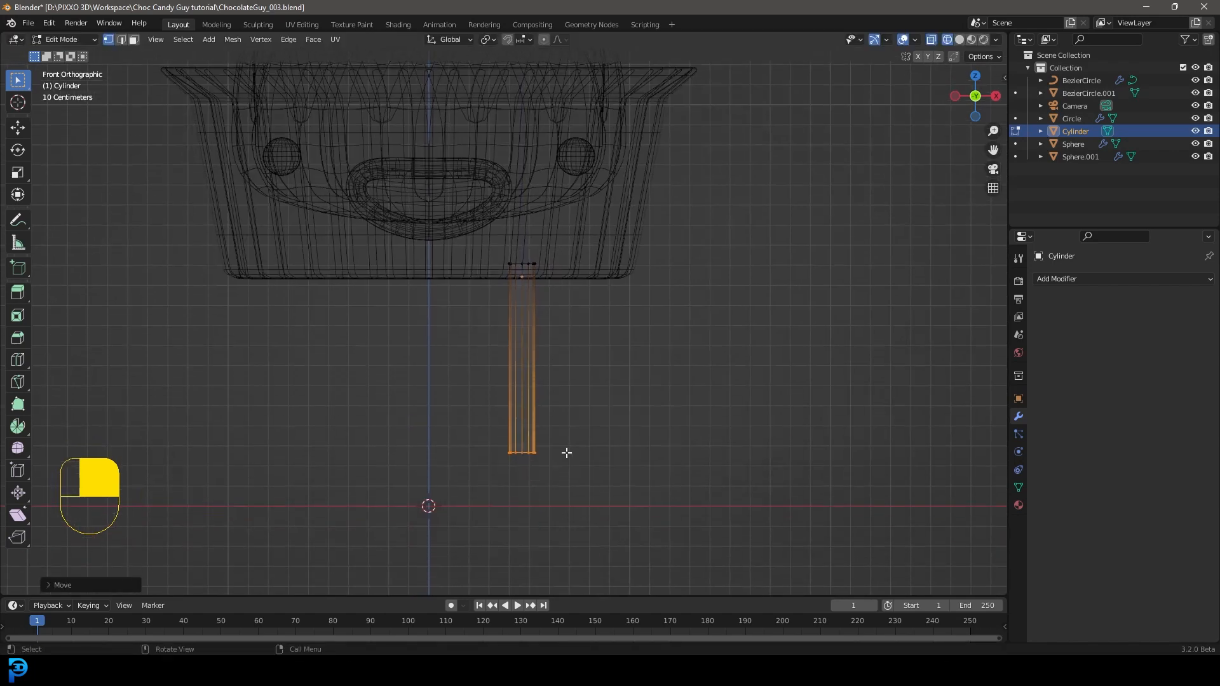
key("s")
left_click(597, 484)
left_click_drag(449, 191, 612, 338)
key("s")
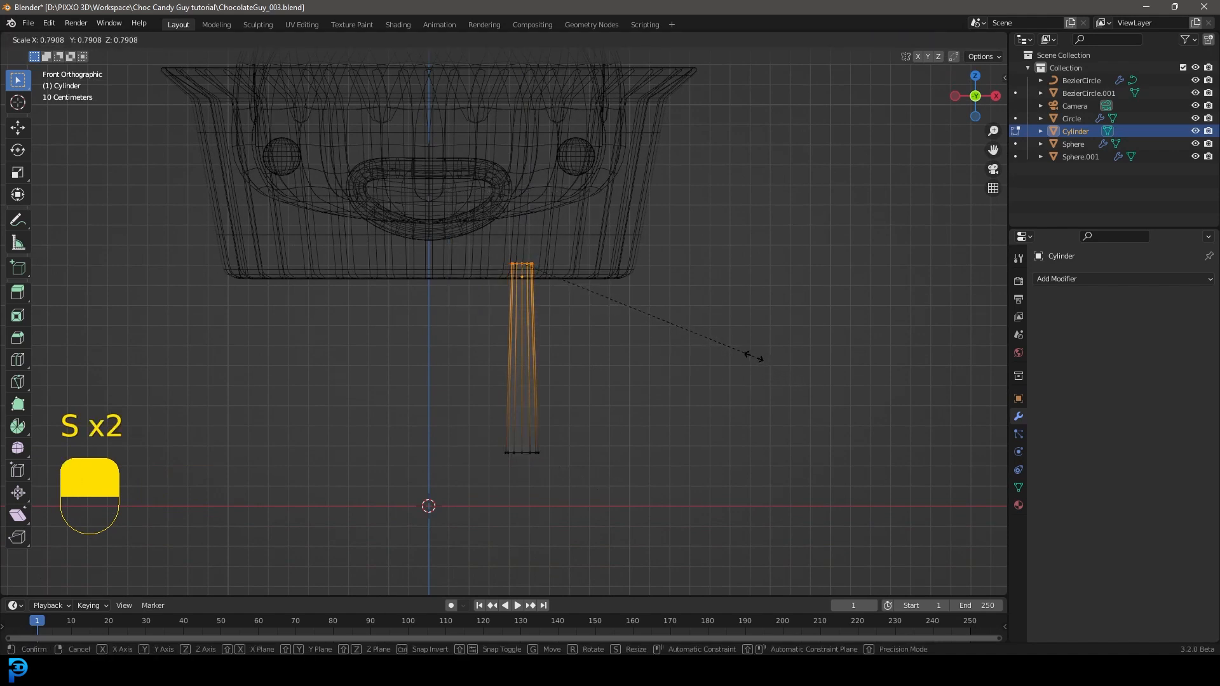
left_click(753, 356)
Step: Add an edge loop just below the middle of the leg and shift it slightly forward in side view as a knee
scroll(585, 389, "up", 2)
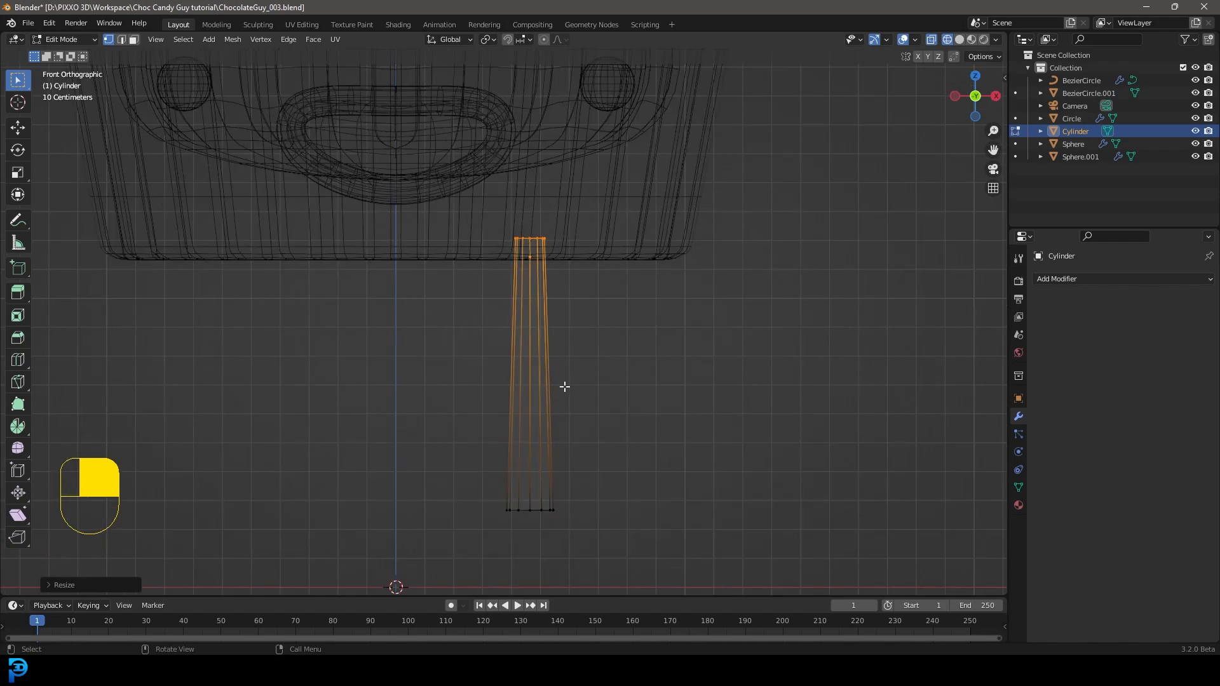
key("ctrl+r")
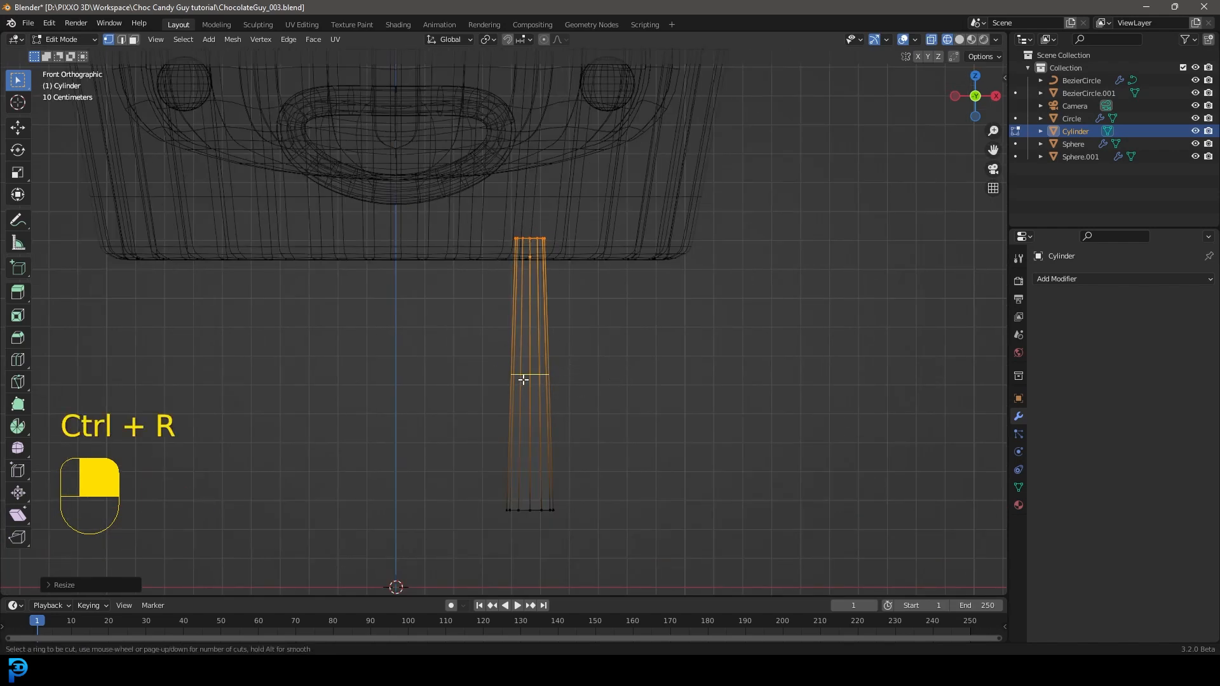
left_click(523, 379)
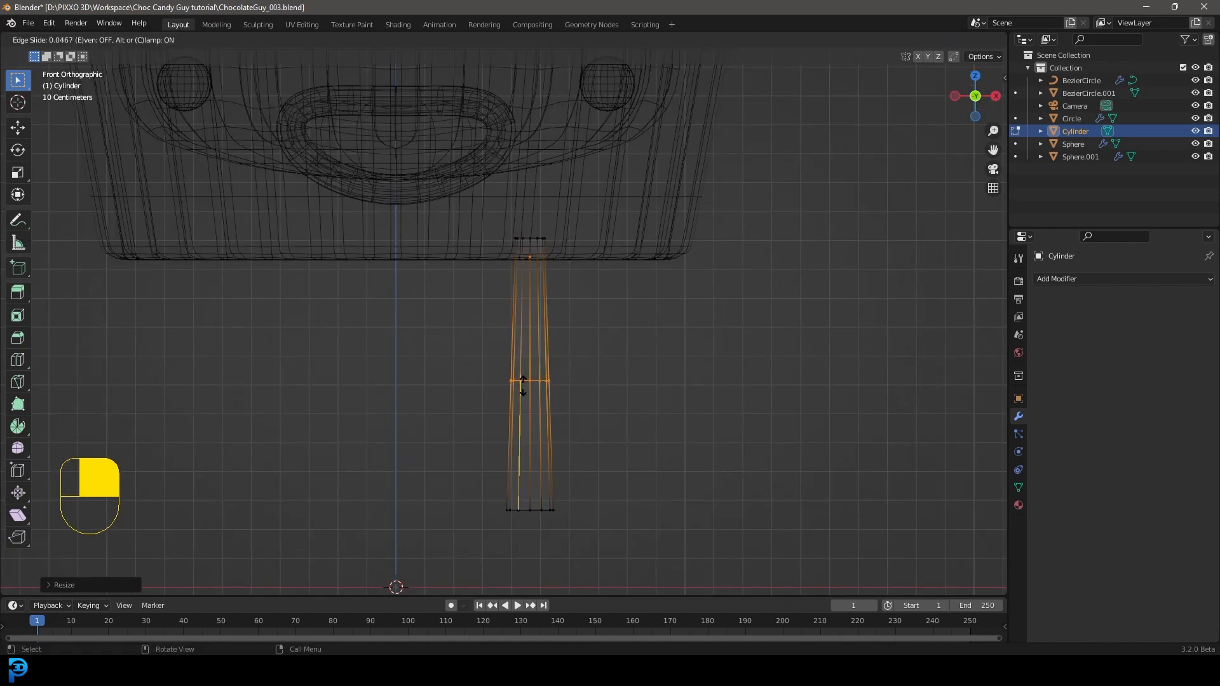
left_click(522, 387)
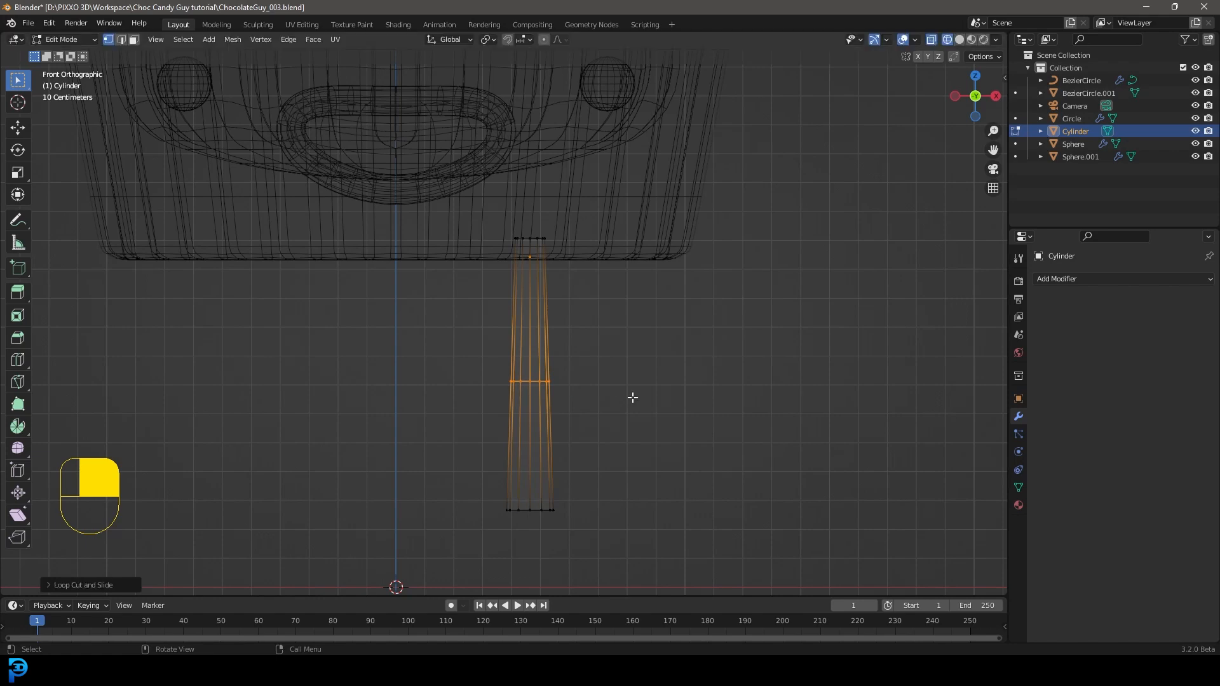
key("KP_3")
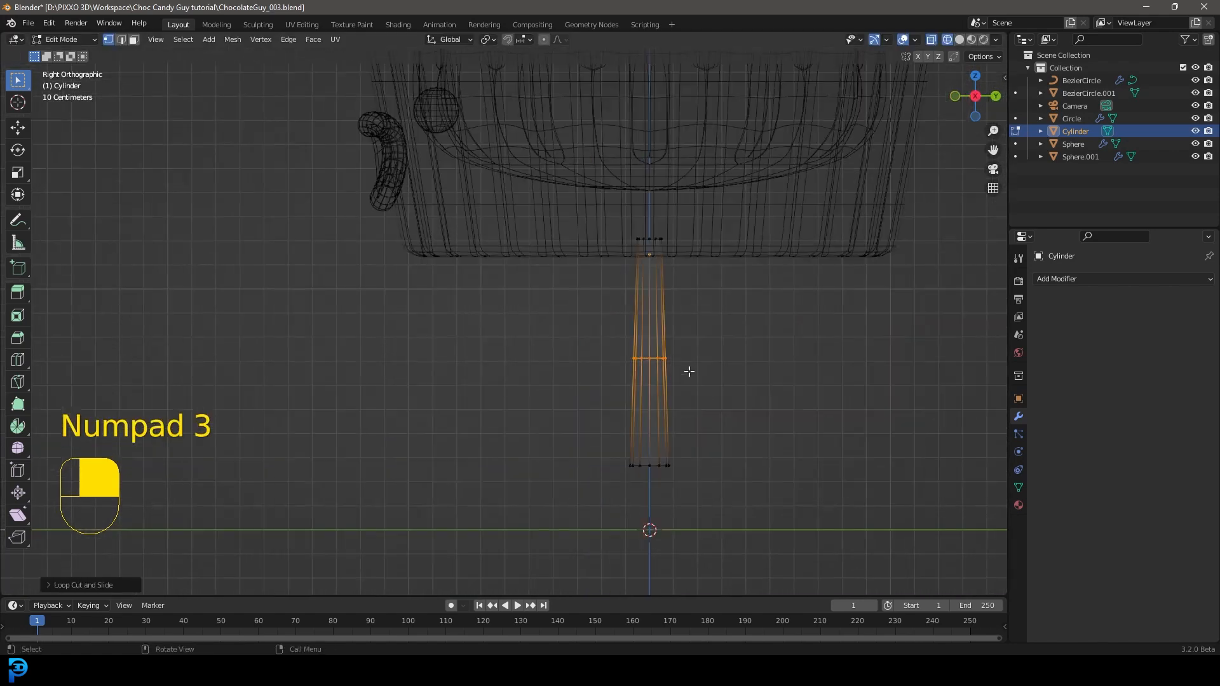
key("g")
left_click(679, 370)
Step: In side view, rotate the leg's bottom ring about -9° and nudge the bottom and top rings to refine the bend
left_click_drag(703, 498, 555, 441)
scroll(722, 488, "up", 1)
key("r")
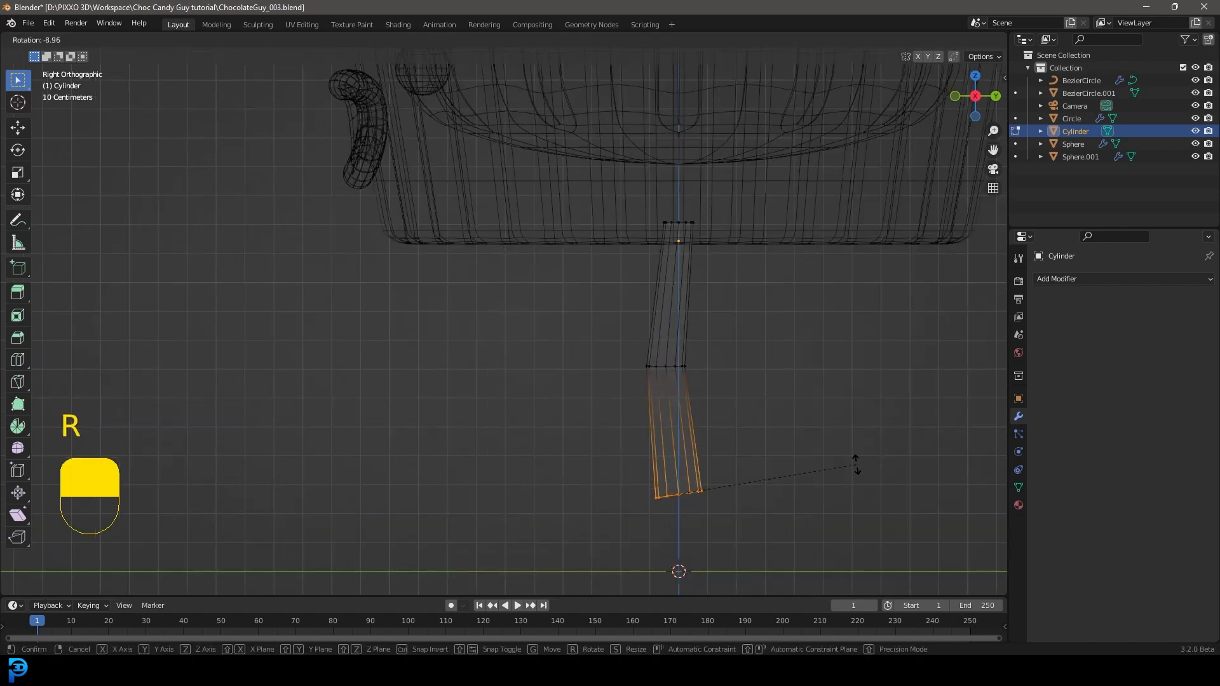
left_click(858, 463)
key("g")
left_click(847, 480)
left_click_drag(740, 284, 624, 205)
key("g")
right_click(759, 244)
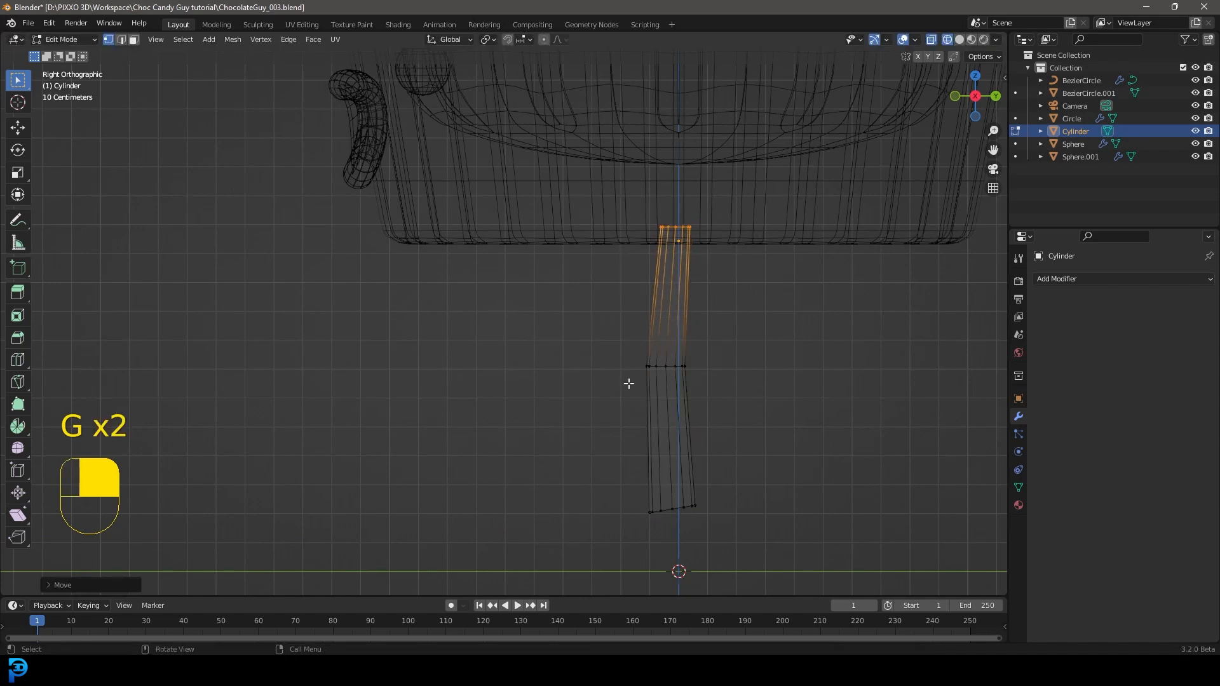
Step: Add a Mirror modifier on the X axis to the leg, using the wrapper (Circle) as the mirror object
scroll(591, 367, "down", 4)
key("KP_1")
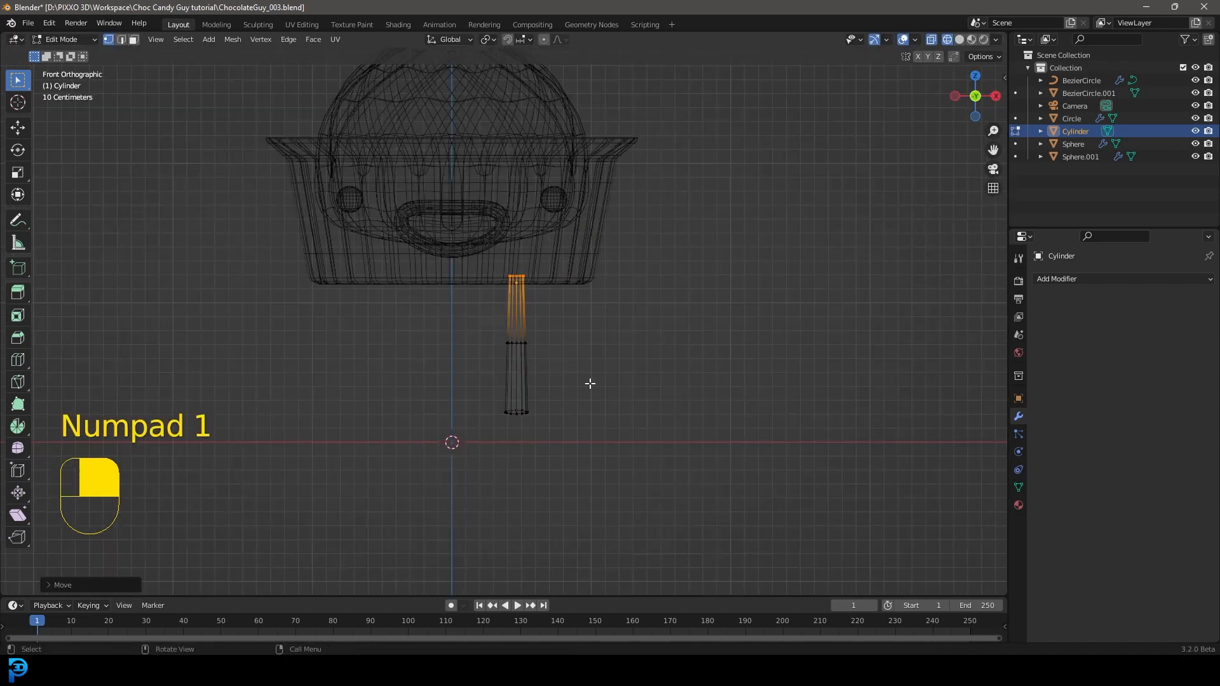
left_click(1077, 279)
left_click(981, 425)
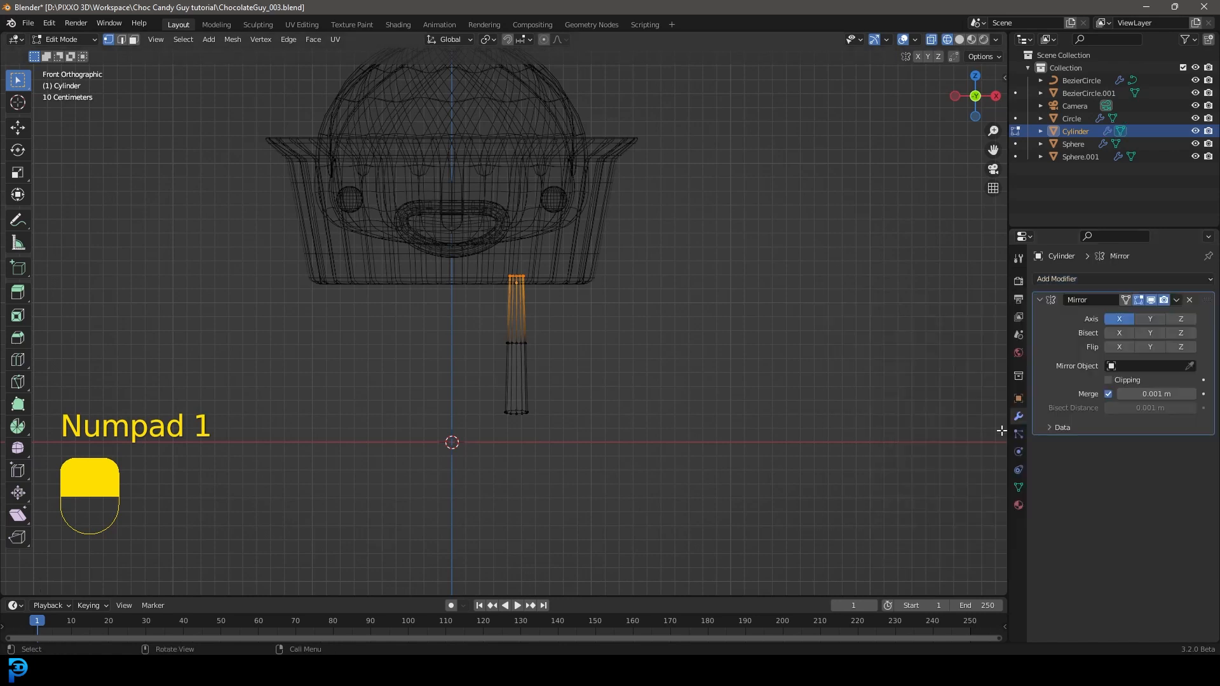
left_click(1188, 366)
left_click(597, 243)
Step: Return to solid display in object mode, shade the legs smooth, and clear the selection
key("z")
key("Tab")
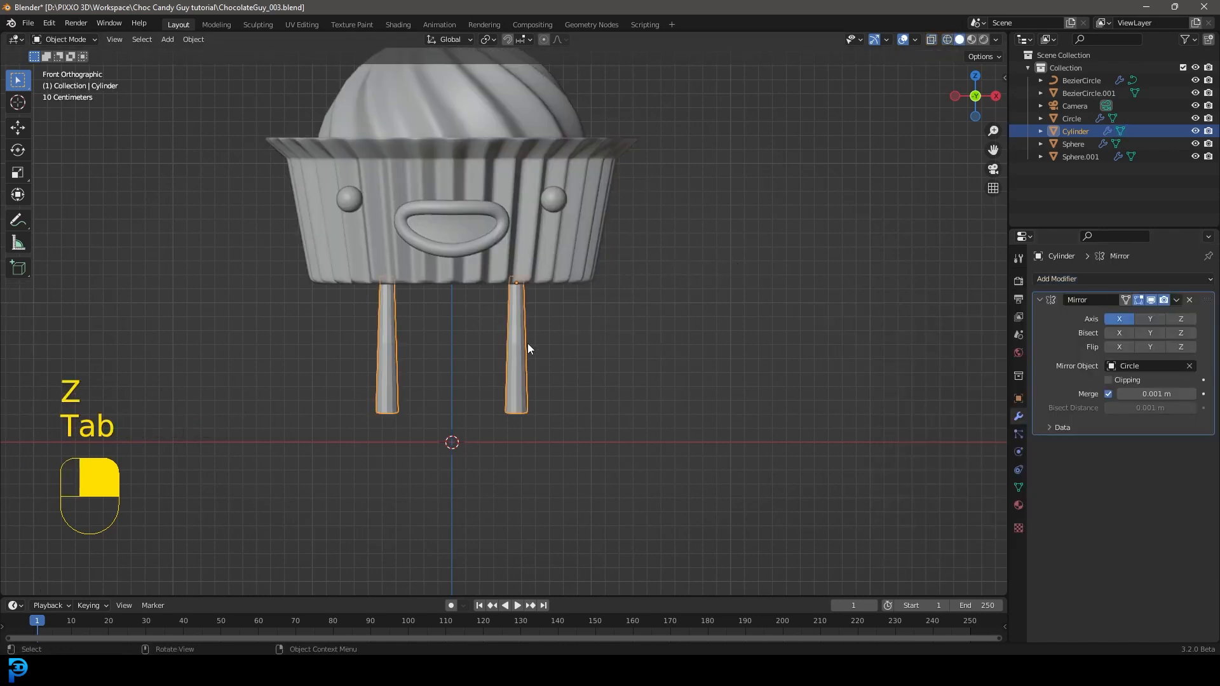
right_click(516, 309)
left_click(455, 308)
middle_click_drag(455, 307, 653, 340)
key("alt+a")
Step: Move the mirrored legs closer together by about 0.14 m along X
scroll(532, 332, "up", 2)
left_click(517, 325)
key("g")
key("y")
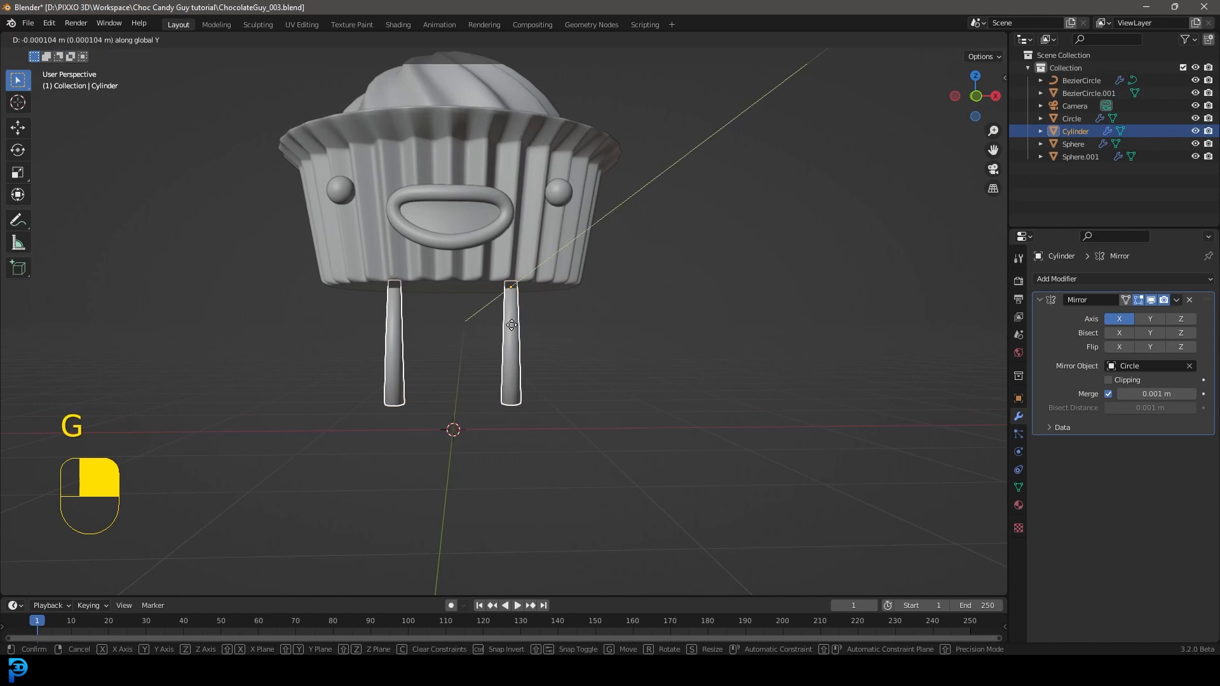
key("x")
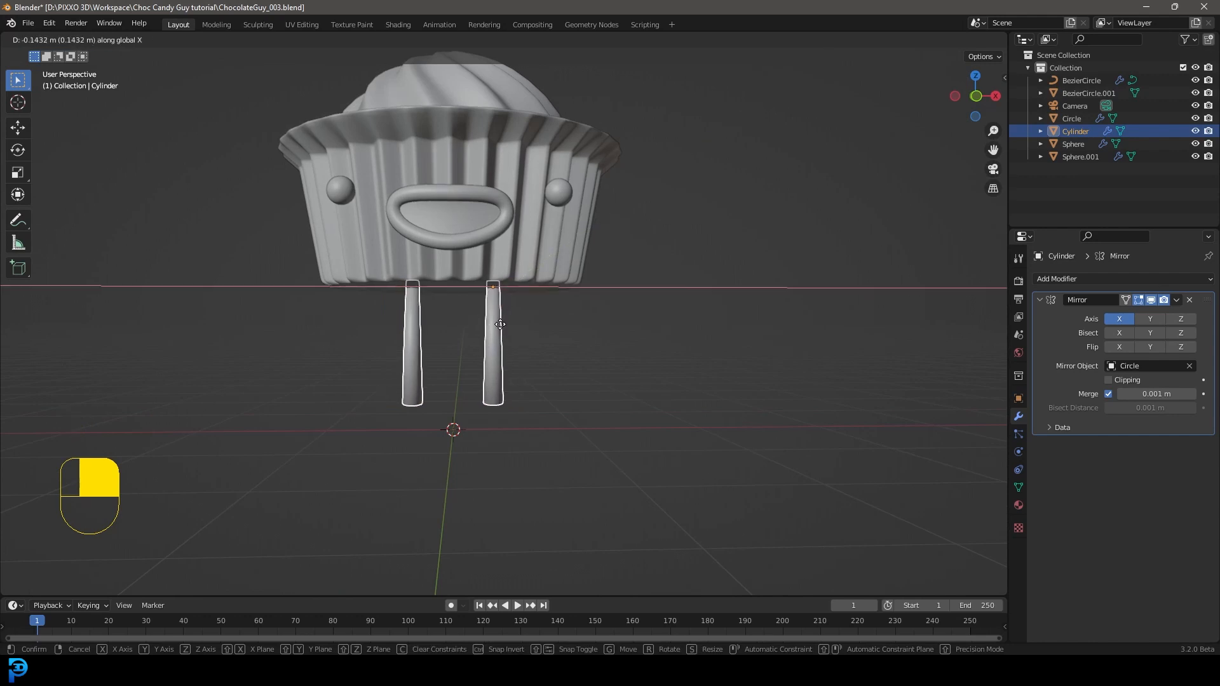
left_click(502, 324)
key("KP_1")
scroll(535, 412, "up", 2)
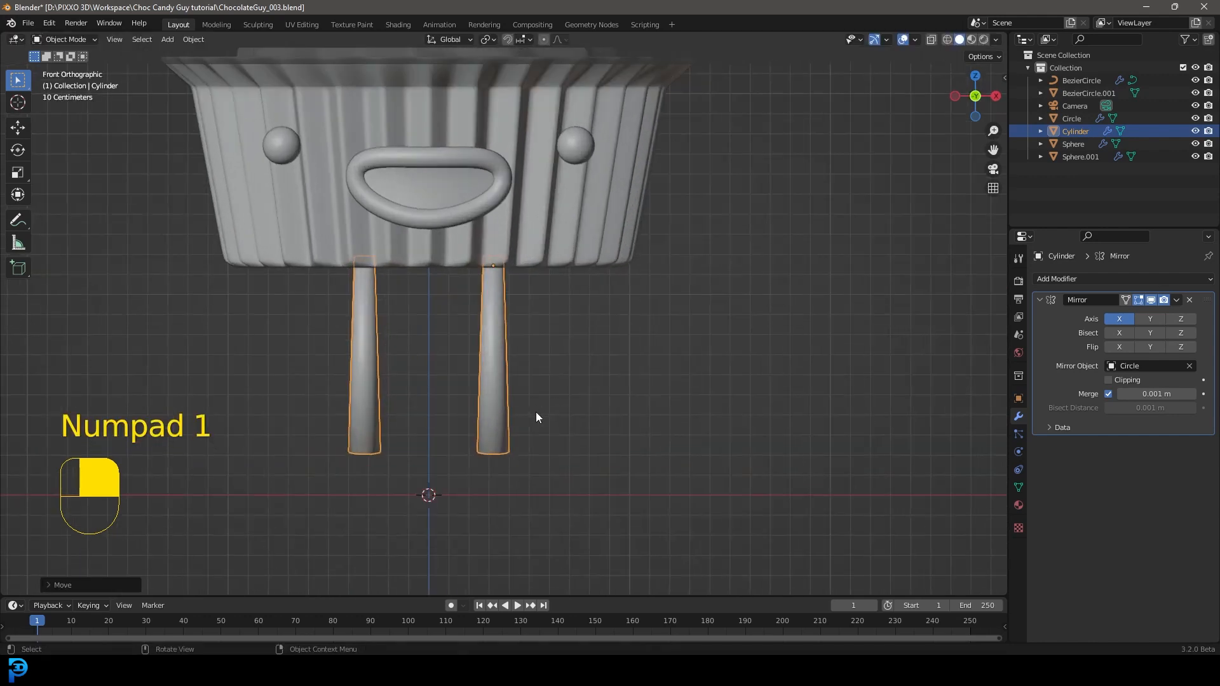
Step: Examine the legs and boots of the finished character in the example file Choc Candy Guy.blend, then return to the working model
left_click_drag(0, 153, 566, 39)
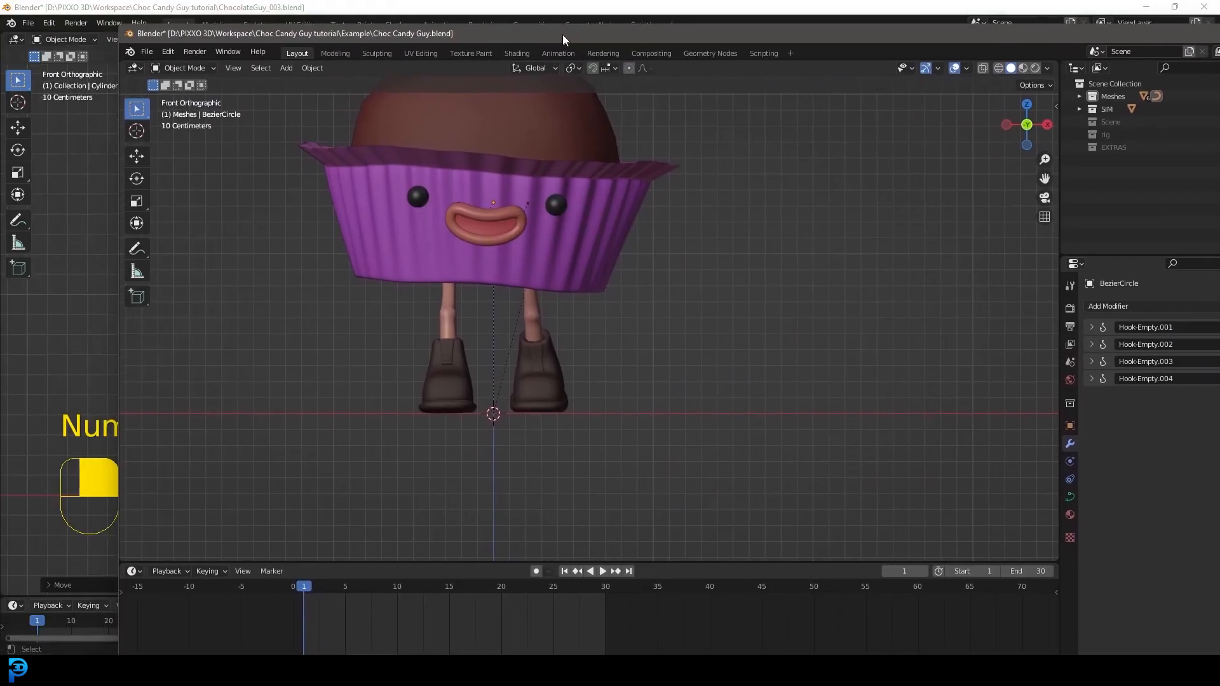
scroll(645, 337, "up", 3)
mouse_move(645, 337)
middle_mouse_down()
mouse_move(548, 367)
mouse_move(578, 392)
mouse_move(544, 395)
mouse_move(589, 394)
middle_mouse_up()
key("a")
key("z")
left_click(585, 445)
scroll(475, 455, "up", 3)
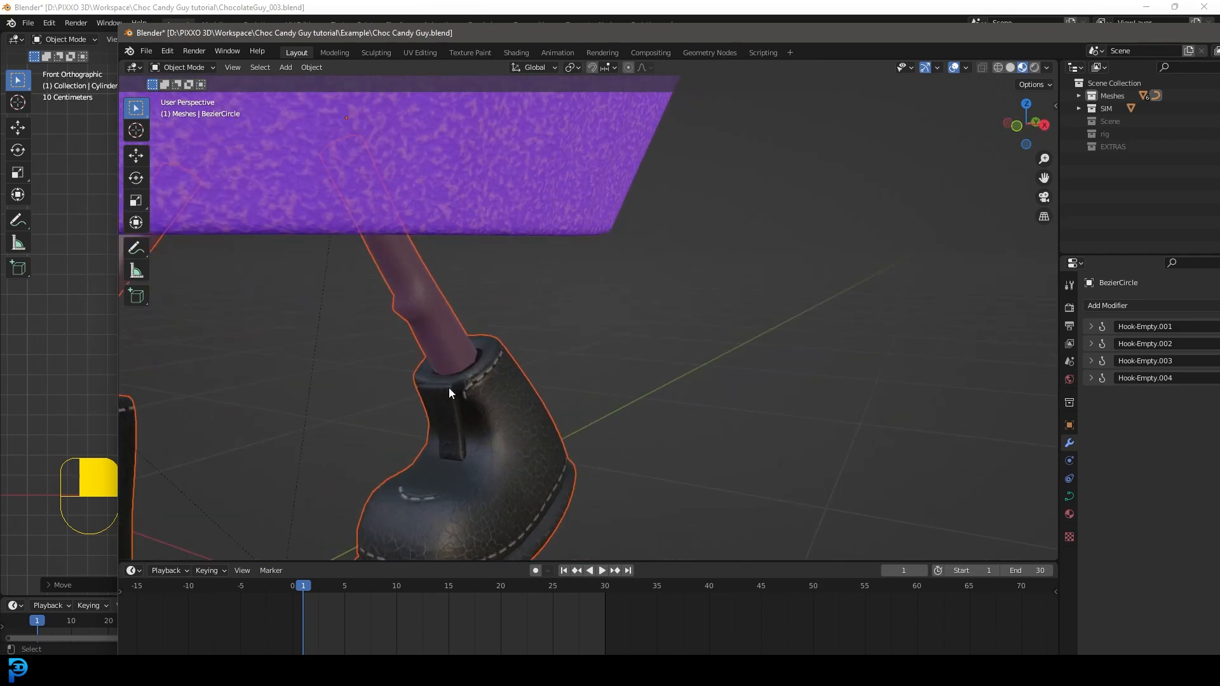
middle_click_drag(471, 428, 672, 329)
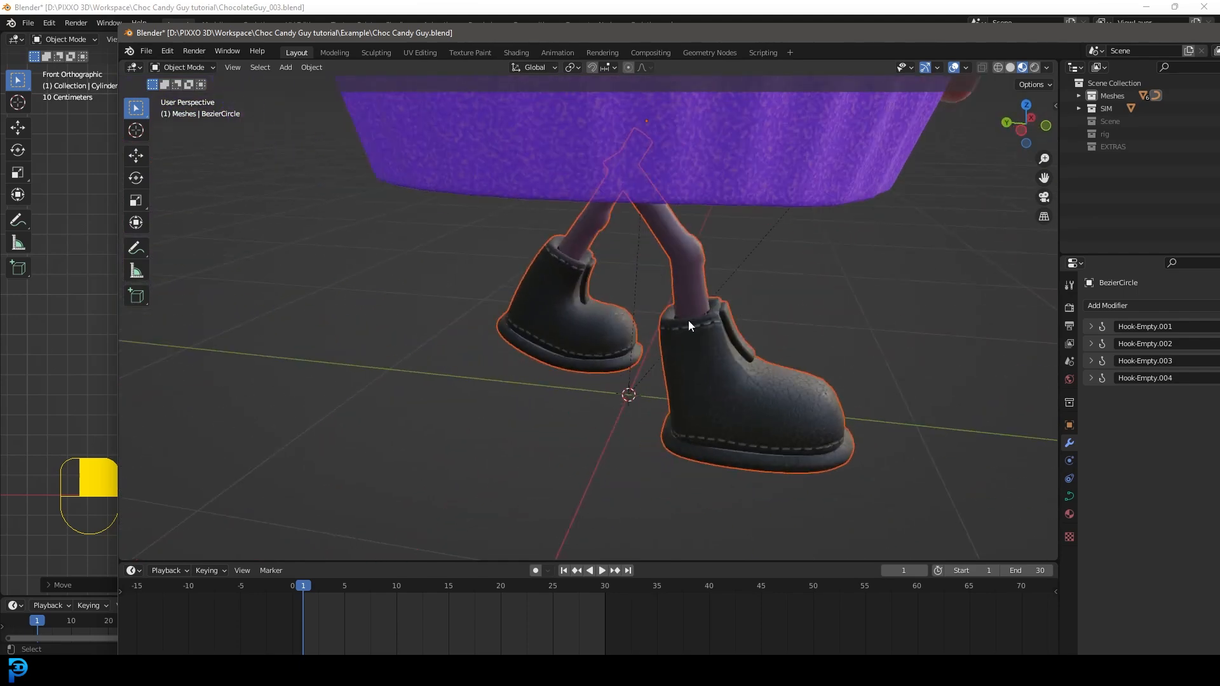
middle_click_drag(779, 315, 633, 315)
mouse_move(1183, 43)
left_mouse_down()
mouse_move(357, 196)
mouse_move(730, 236)
left_mouse_up()
key("z")
left_click(456, 372)
mouse_move(704, 173)
left_mouse_down()
mouse_move(543, 220)
mouse_move(0, 202)
left_mouse_up()
Step: In front view, add a cube mesh and scale it down uniformly to about 0.16
middle_click_drag(710, 96, 591, 340)
scroll(591, 340, "up", 4)
key("KP_1")
scroll(674, 311, "down", 4)
key("alt+a")
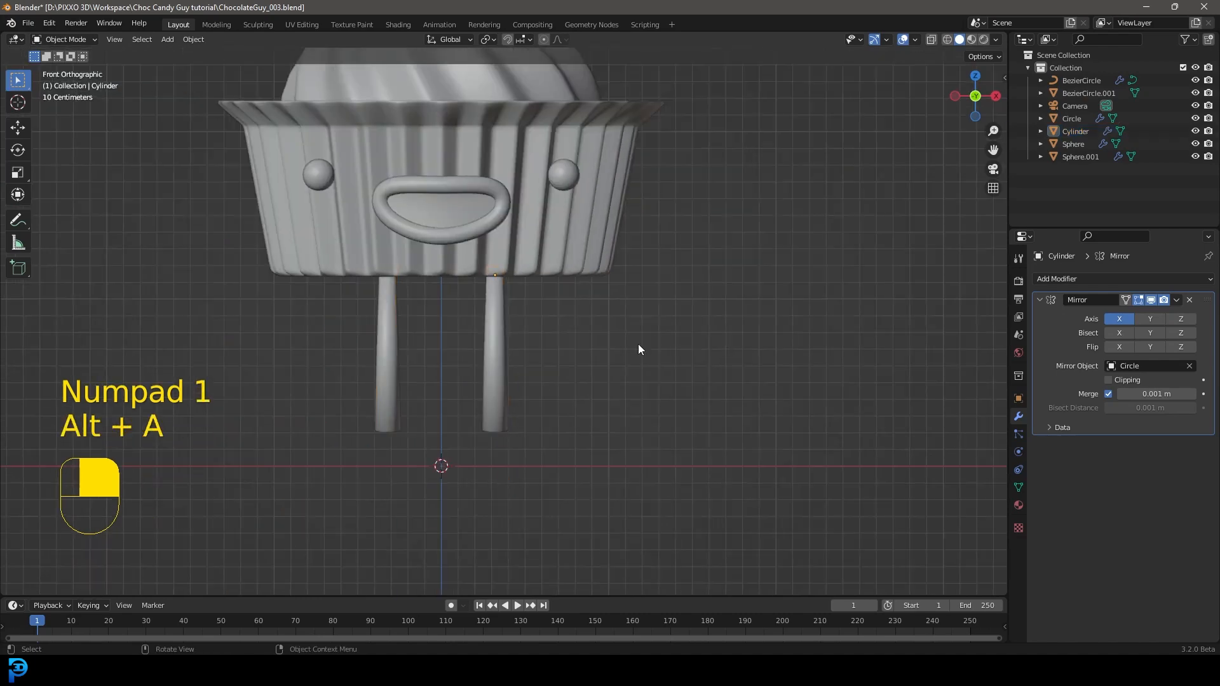
scroll(629, 353, "up", 3)
key("shift+a")
mouse_move(639, 277)
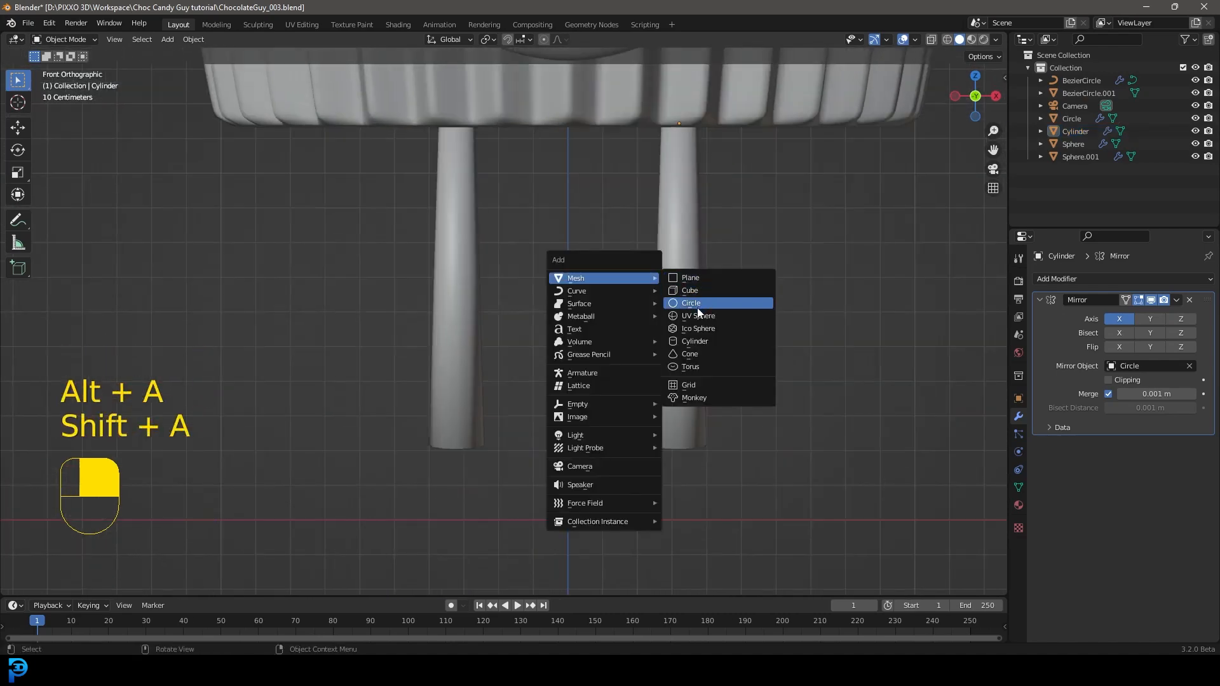
left_click(699, 290)
scroll(700, 309, "down", 2)
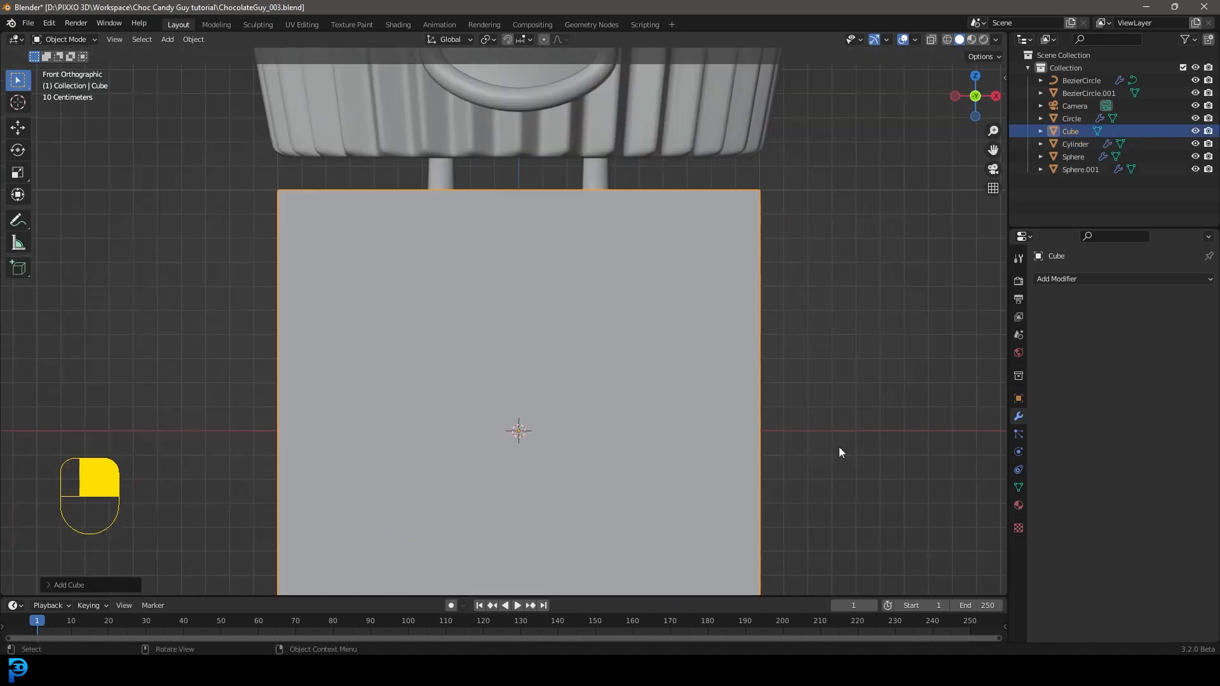
key("s")
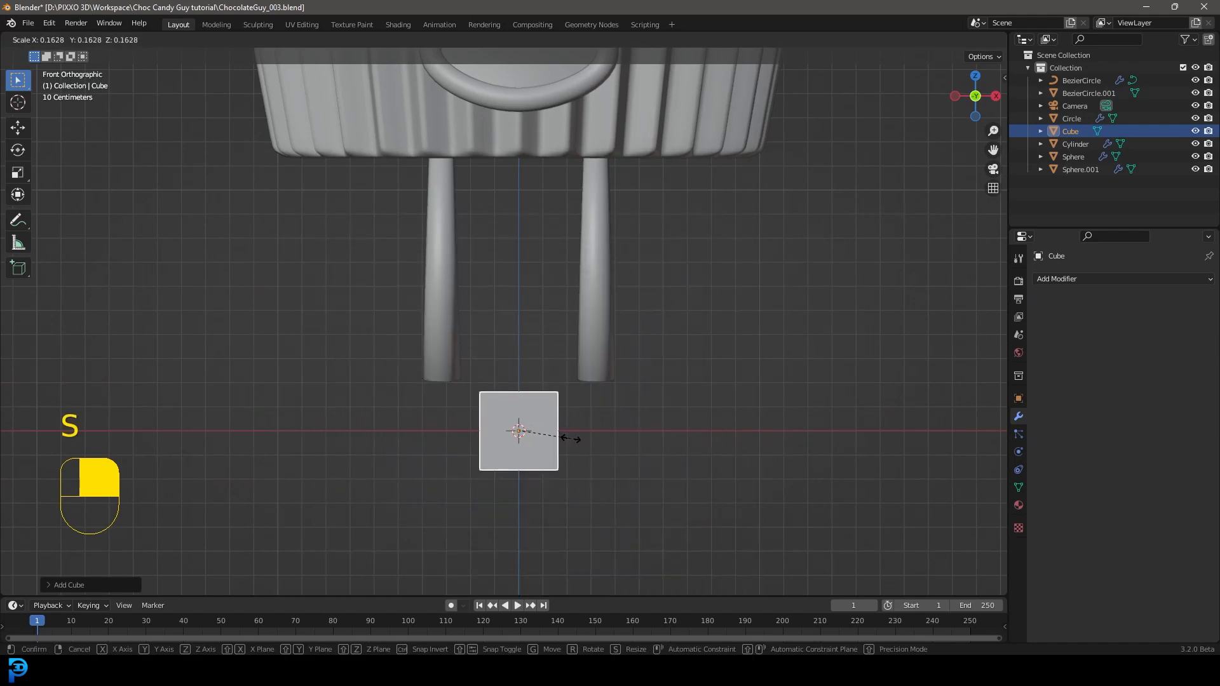
left_click(569, 441)
Step: Place the small cube directly beneath the leg on the positive X side
scroll(568, 444, "up", 2)
key("g")
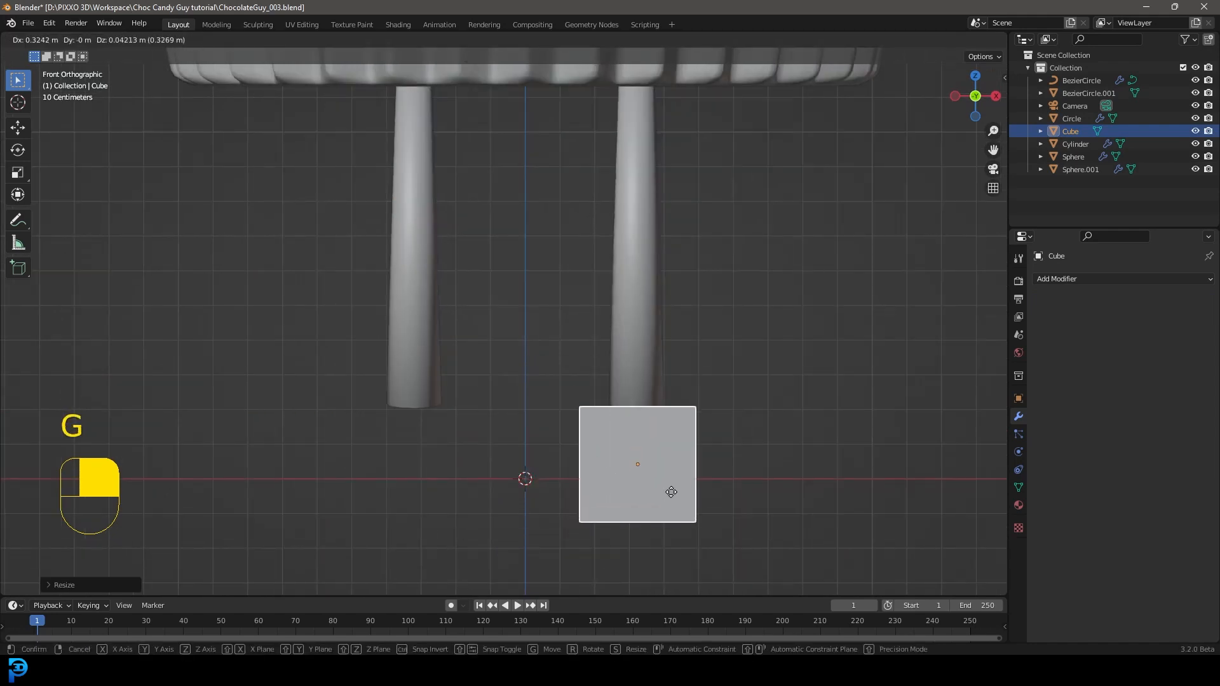
left_click(671, 493)
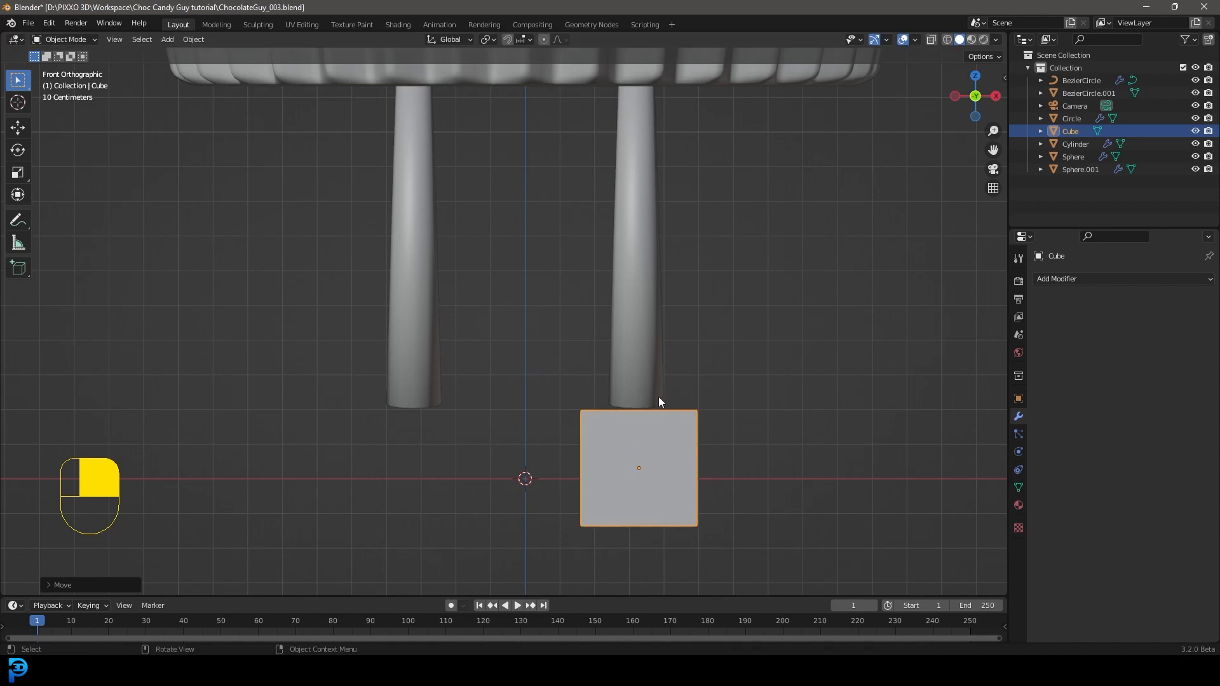
Step: In edit mode, raise the cube's bottom vertices about 0.13 m along Z to the ground line
key("Tab")
scroll(661, 400, "up", 3)
key("z")
left_click(559, 376)
left_click_drag(503, 517, 800, 405)
key("g")
key("z")
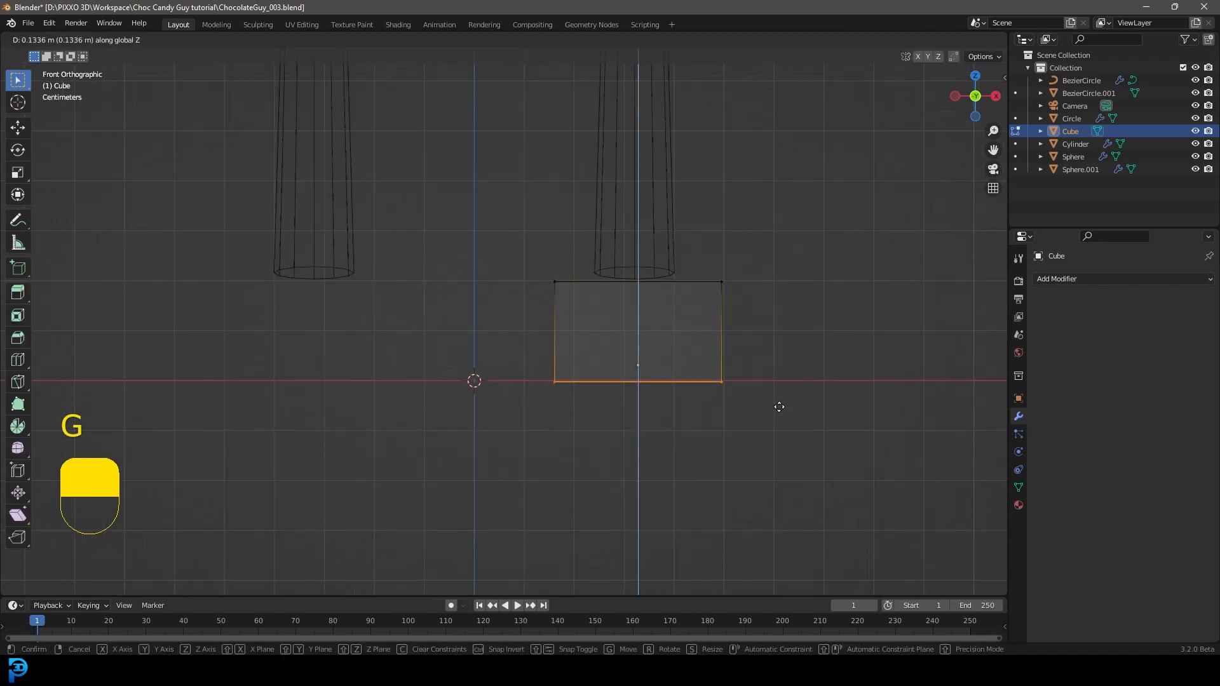
left_click(775, 404)
Step: In side view, extend the cube's front vertices about 0.25 m along negative Y to form the foot length
scroll(645, 332, "down", 2)
key("KP_3")
middle_click_drag(685, 297, 603, 352, "shift")
scroll(601, 357, "up", 1)
left_click_drag(515, 494, 624, 301)
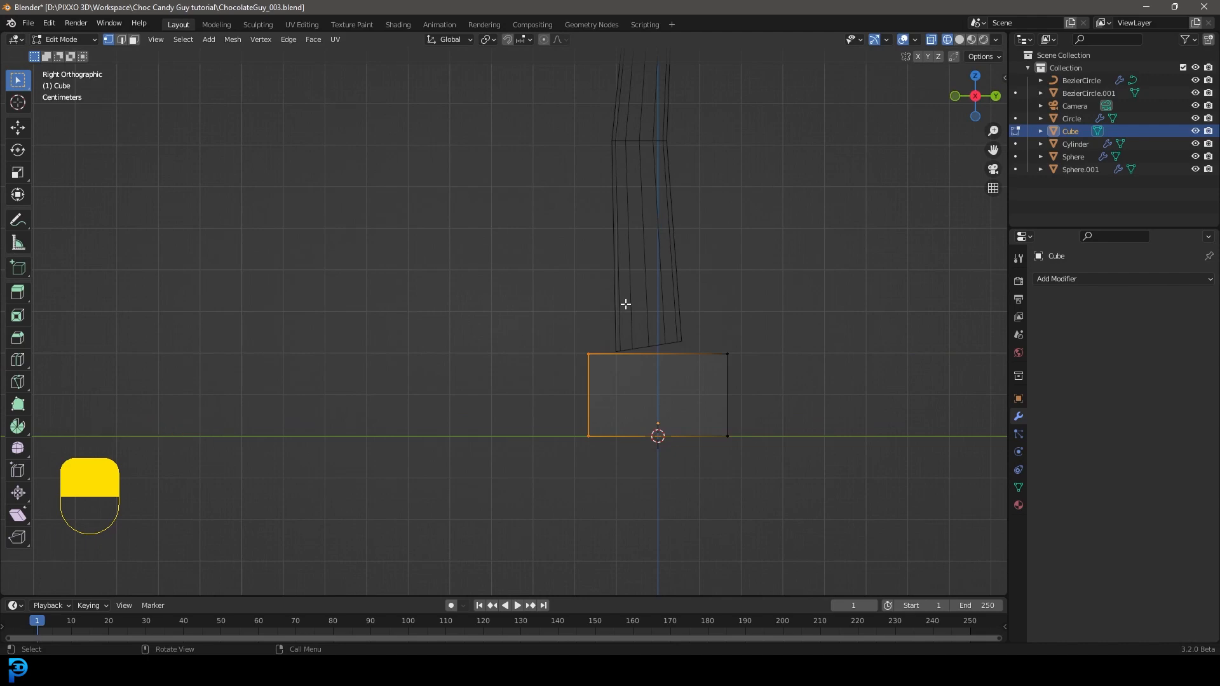
key("g")
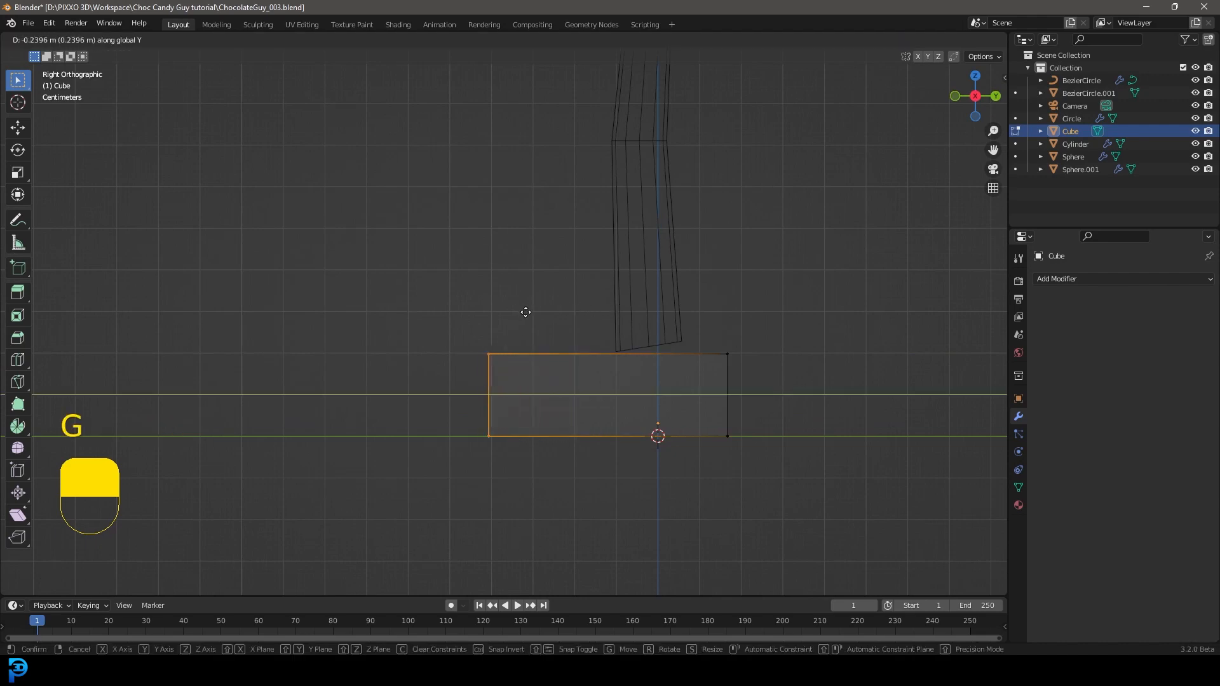
left_click(517, 314)
Step: Add a centred loop cut dividing the foot block into toe and heel halves
scroll(517, 318, "up", 3)
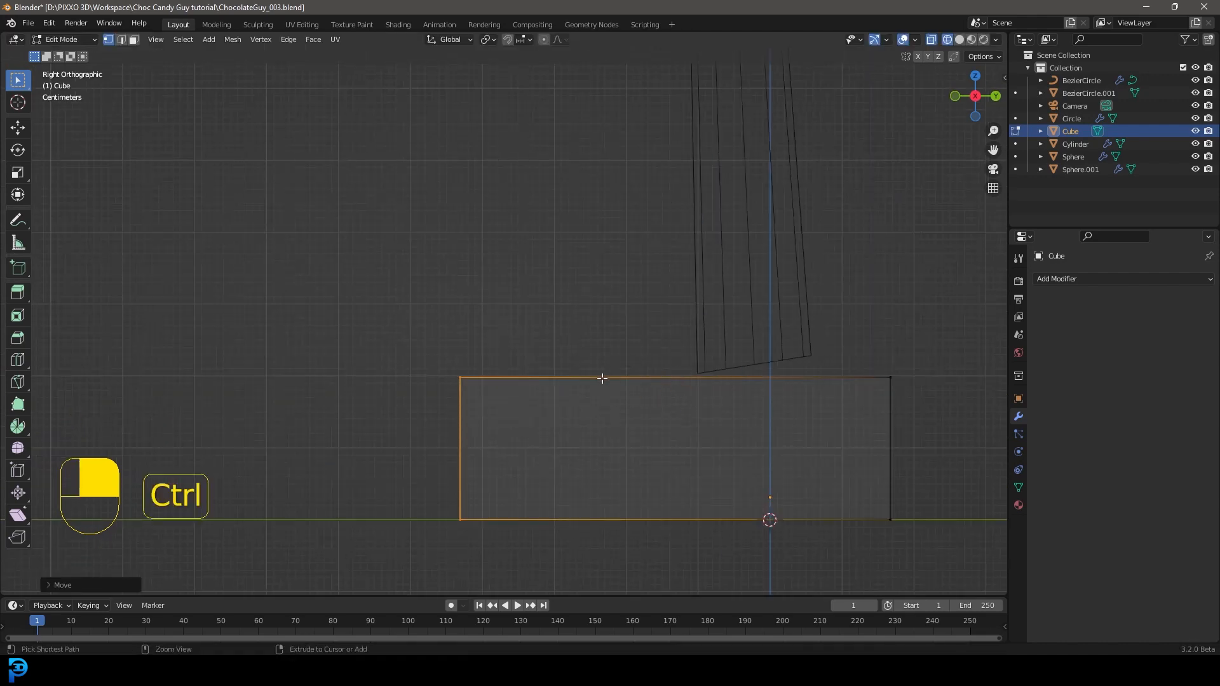
key("ctrl+r")
left_click(688, 363)
right_click(689, 363)
Step: Extrude the top face of the heel half upward around the leg and scale it to about 0.75
scroll(688, 364, "down", 5)
middle_click_drag(688, 363, 584, 365)
left_click(133, 40)
left_click(594, 375)
middle_click_drag(657, 387, 499, 382)
left_click(485, 370)
key("z")
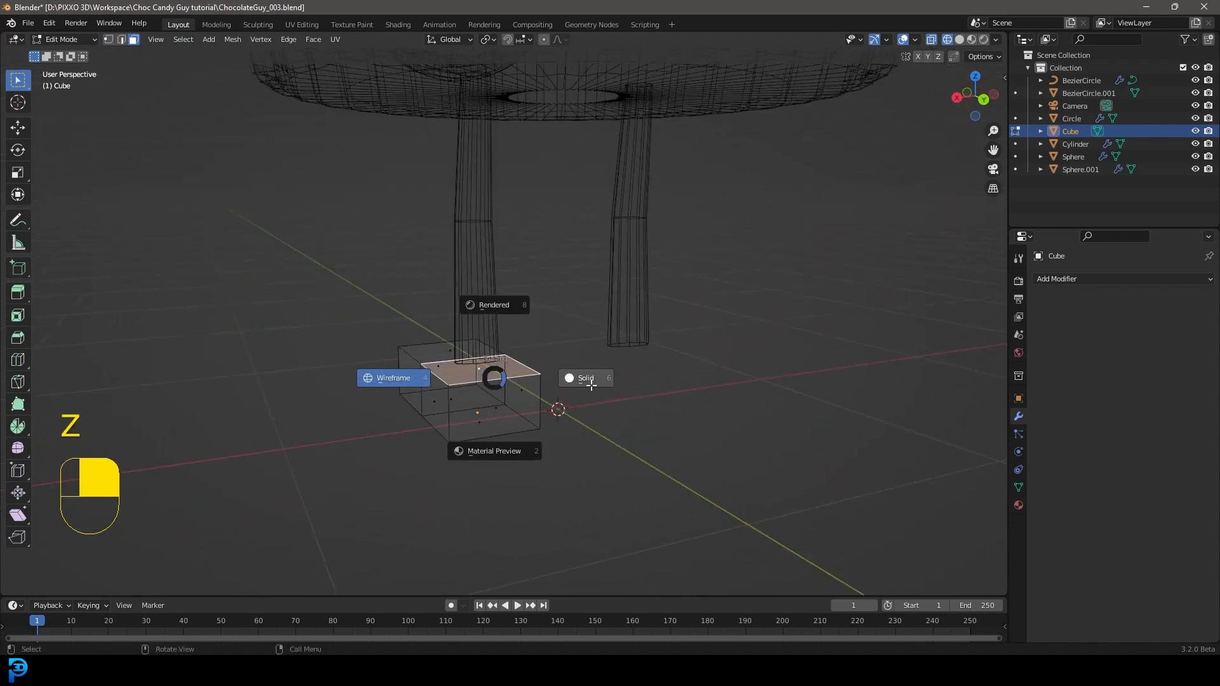
left_click(592, 385)
middle_click_drag(592, 384, 642, 394)
scroll(640, 400, "up", 2)
key("e")
left_click(637, 379)
key("s")
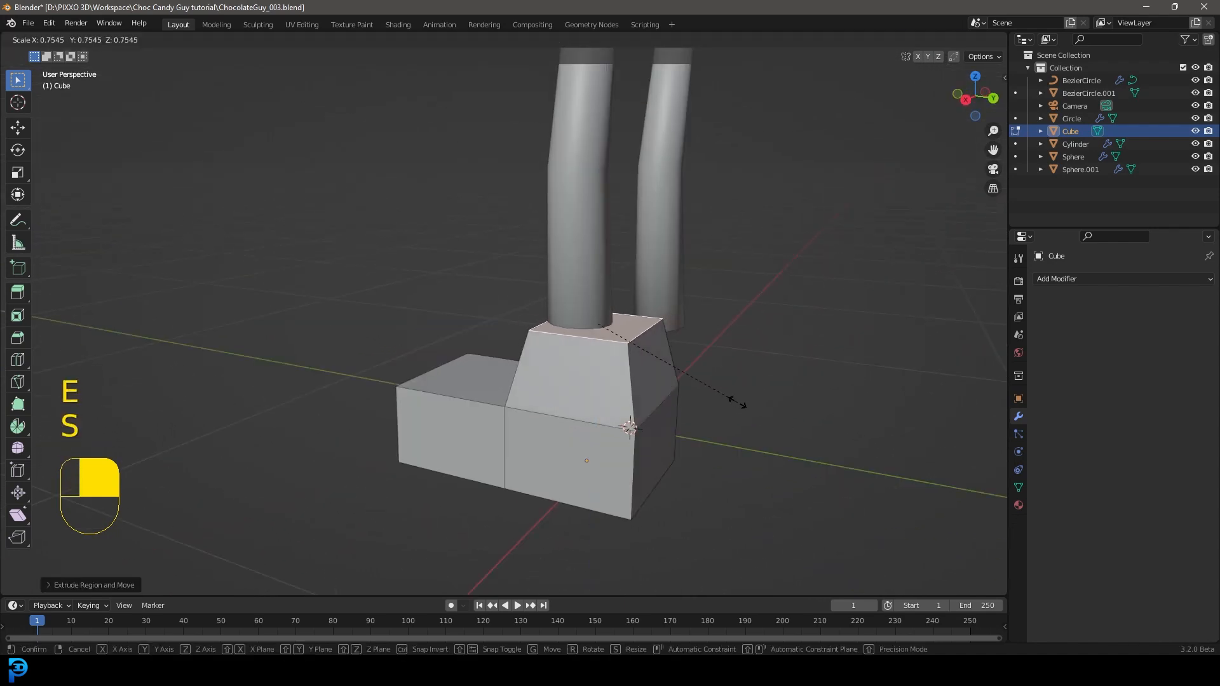
left_click(741, 405)
Step: Extrude the boot shaft's top face inward to form a rim, and extrude the inner face down into the boot
middle_click_drag(742, 409, 878, 496)
scroll(877, 496, "up", 2)
key("e")
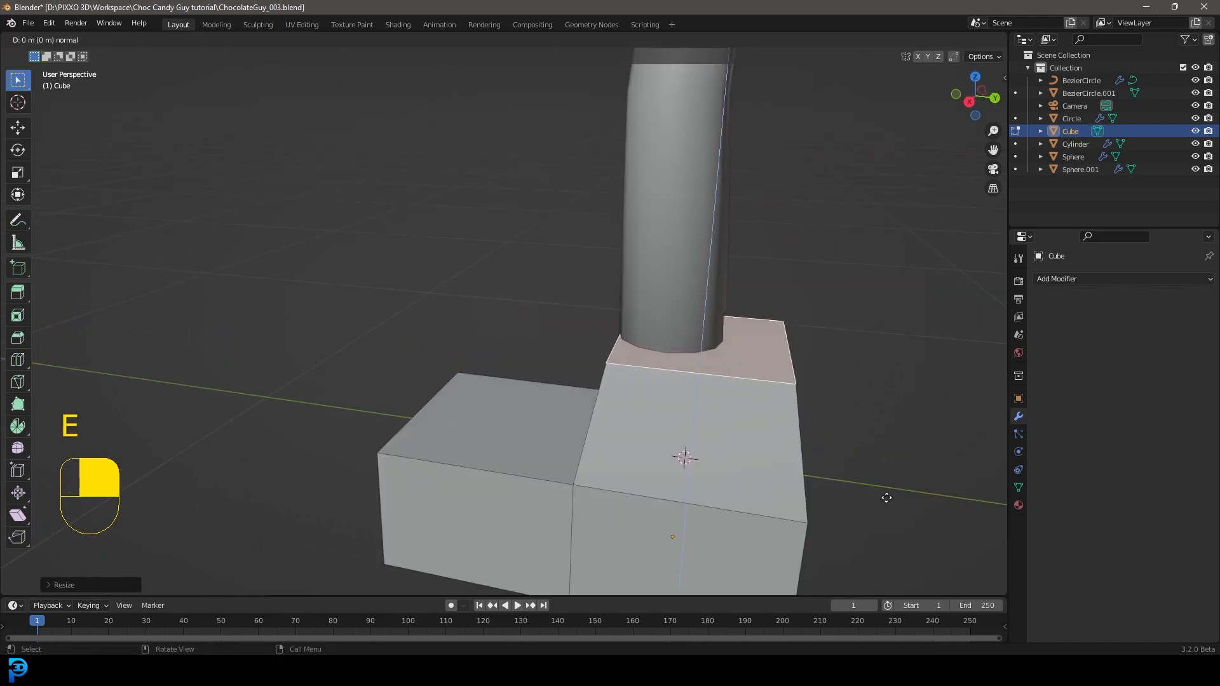
left_click(811, 437)
key("e")
middle_click(812, 439)
left_click(817, 501)
Step: Delete the recessed face at the bottom of the boot opening
middle_click_drag(807, 283, 758, 316)
scroll(758, 316, "down", 2)
key("z")
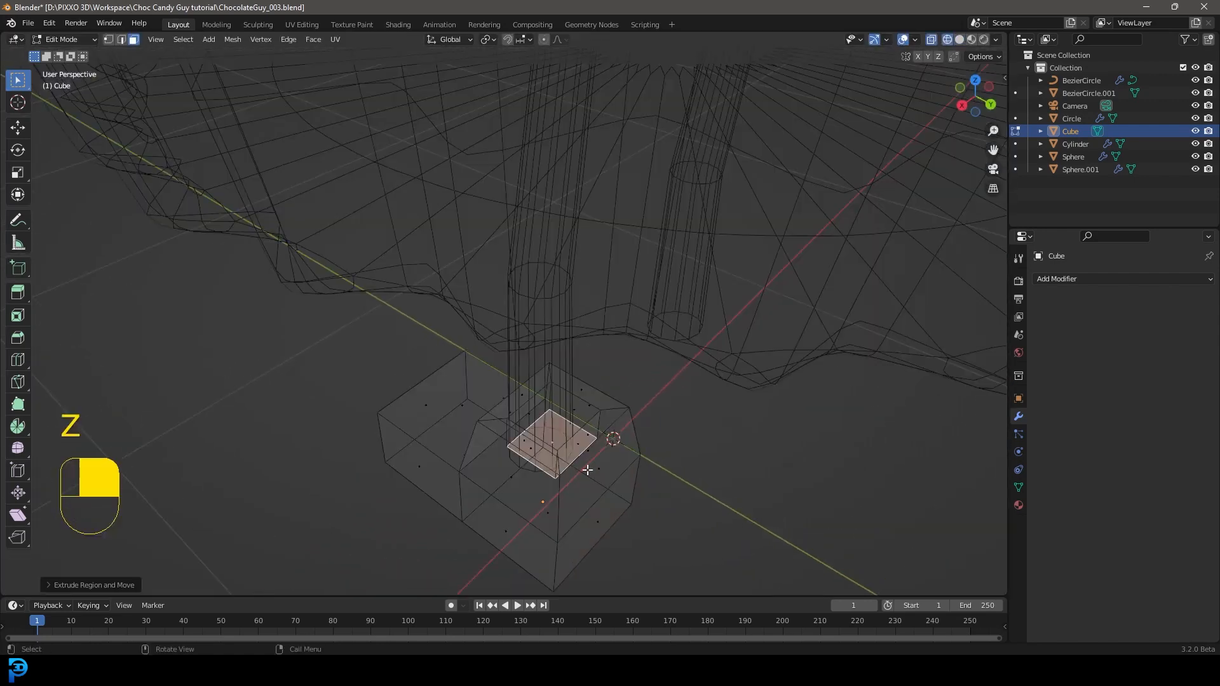
key("x")
left_click(530, 478)
scroll(594, 427, "down", 2)
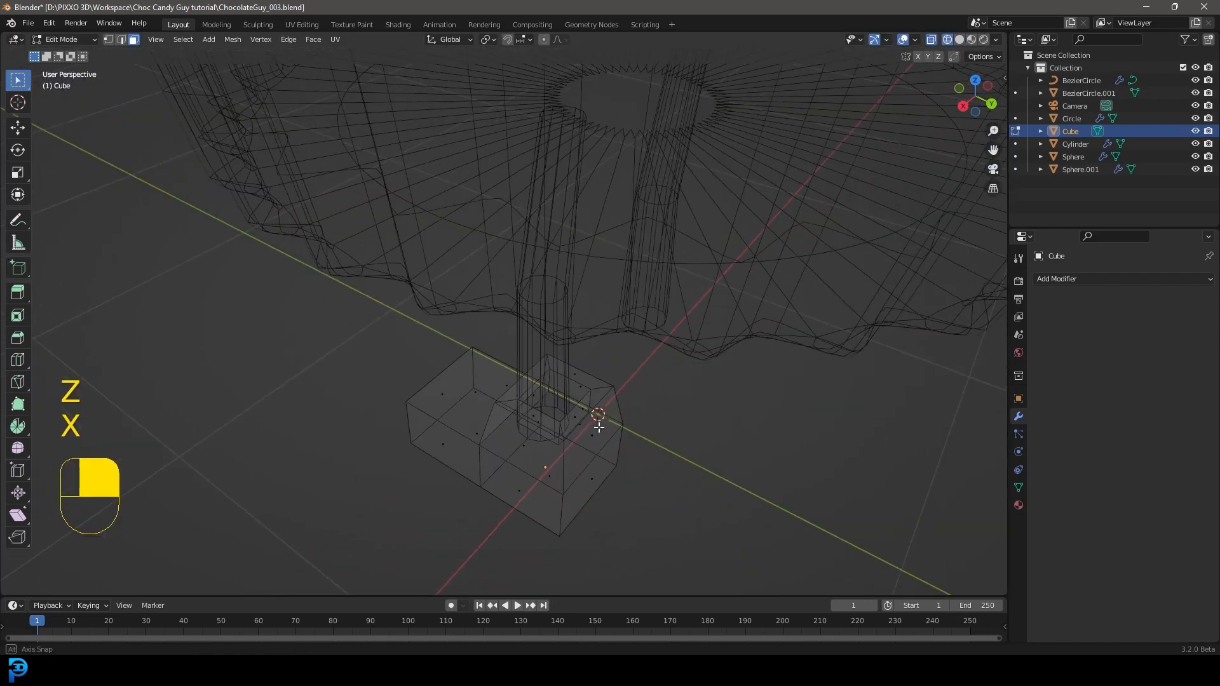
Step: Add a Subdivision Surface modifier to the boot and return to solid display
middle_click_drag(594, 427, 678, 403)
scroll(678, 403, "up", 2)
left_click(1076, 280)
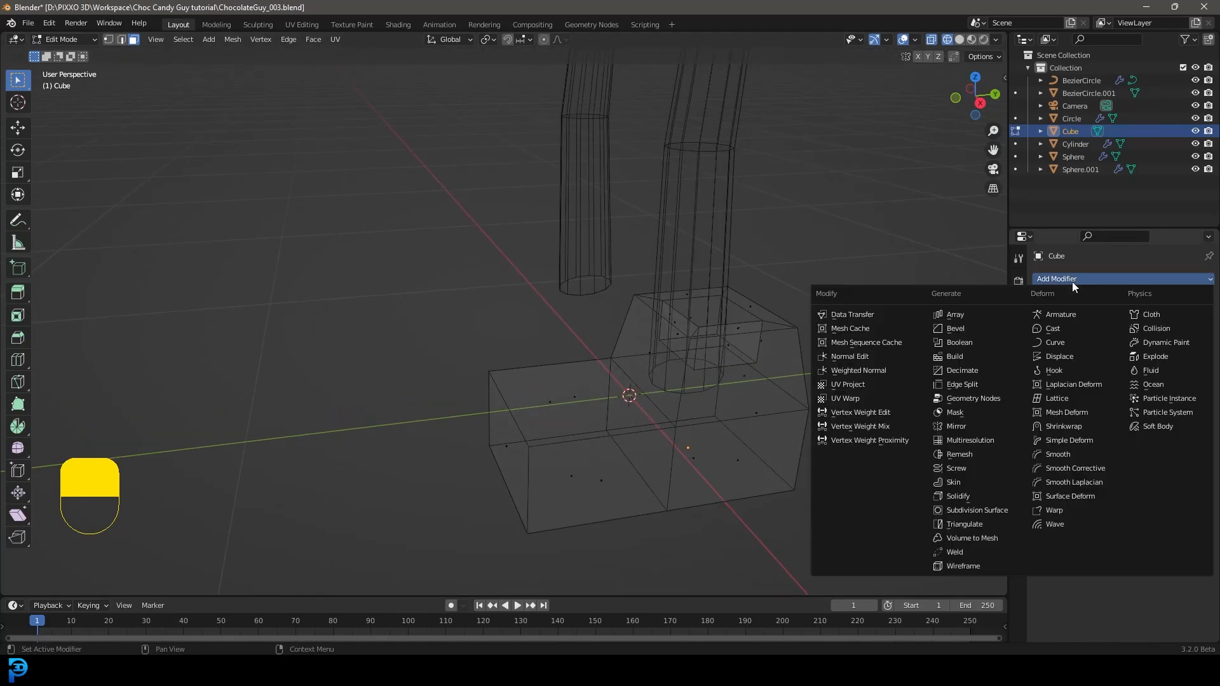
left_click(993, 510)
key("z")
left_click(721, 414)
middle_click_drag(720, 414, 843, 359)
middle_click_drag(725, 448, 657, 385, "shift")
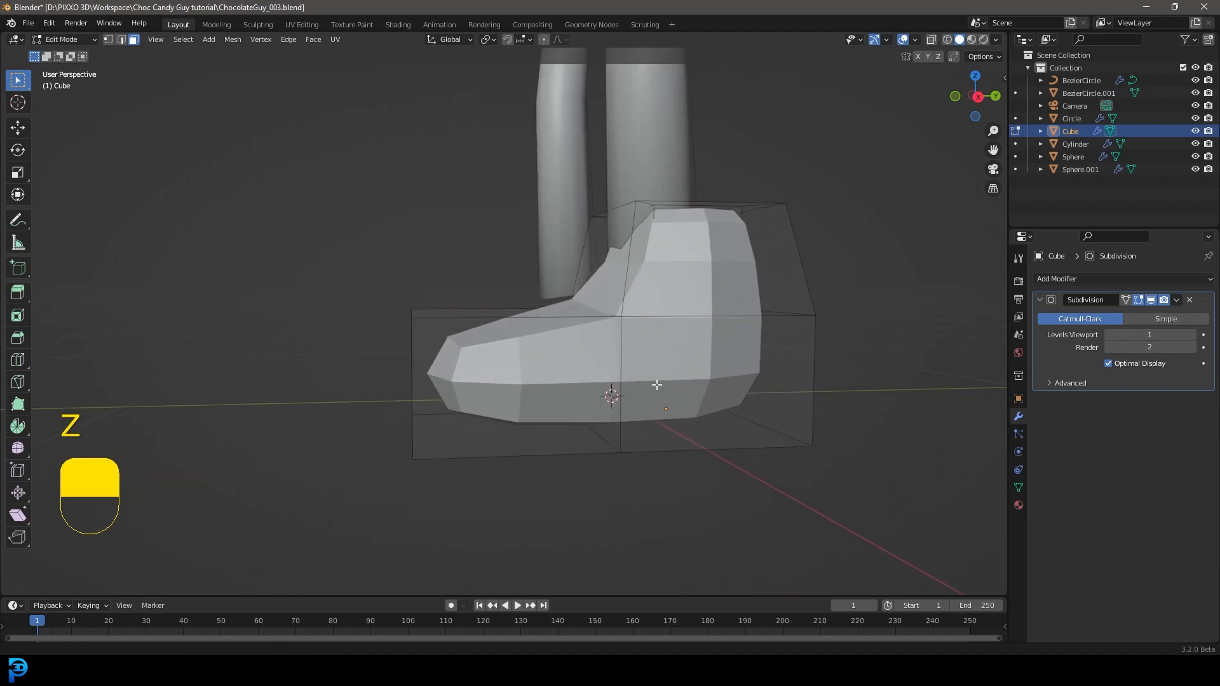
Step: Add a horizontal loop cut around the boot's base and slide it down close to the sole
scroll(660, 388, "up", 3)
key("ctrl+r")
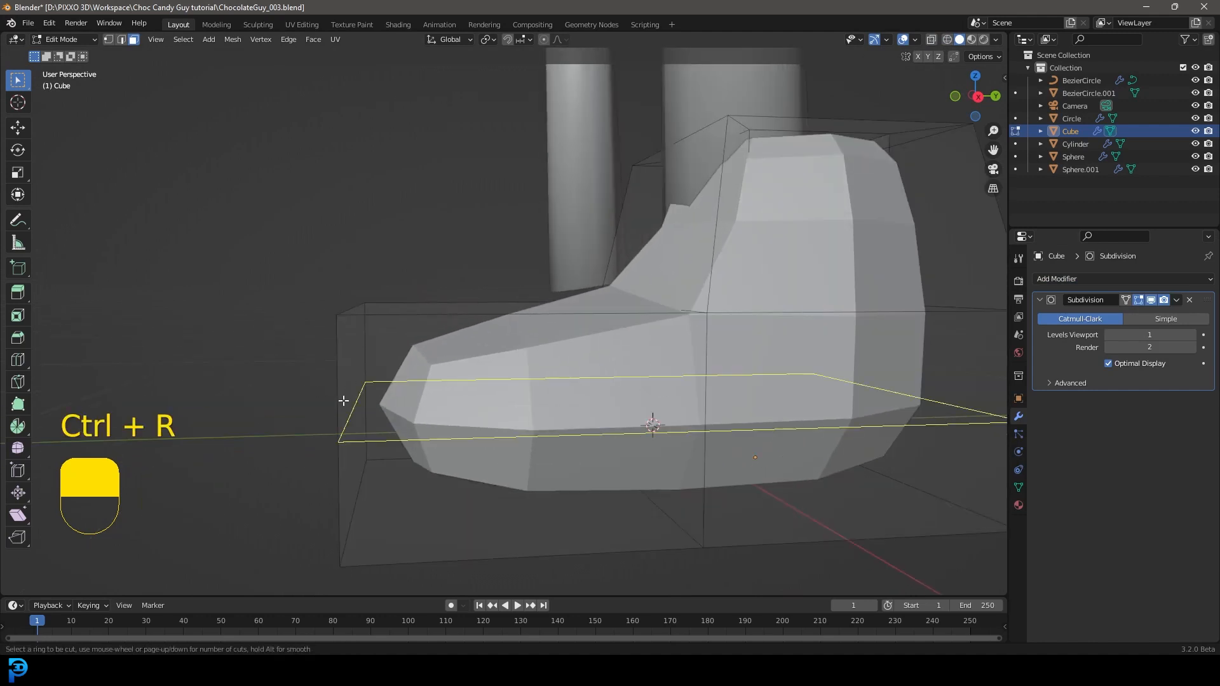
left_click(343, 401)
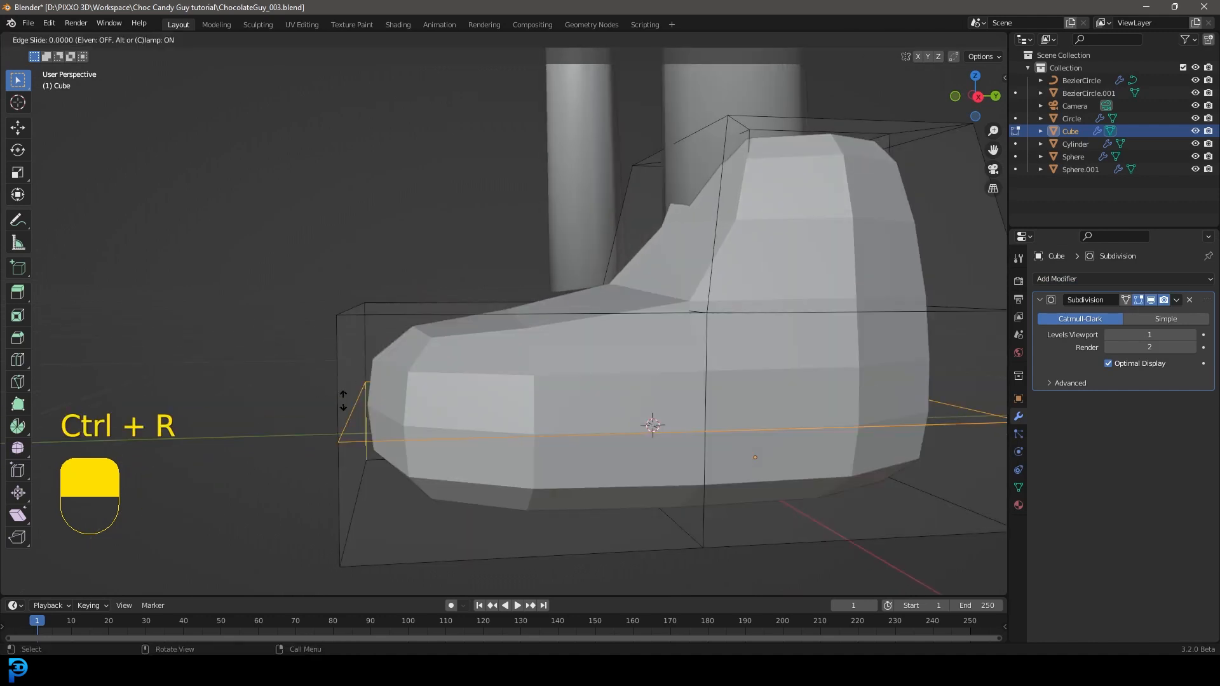
left_click(352, 505)
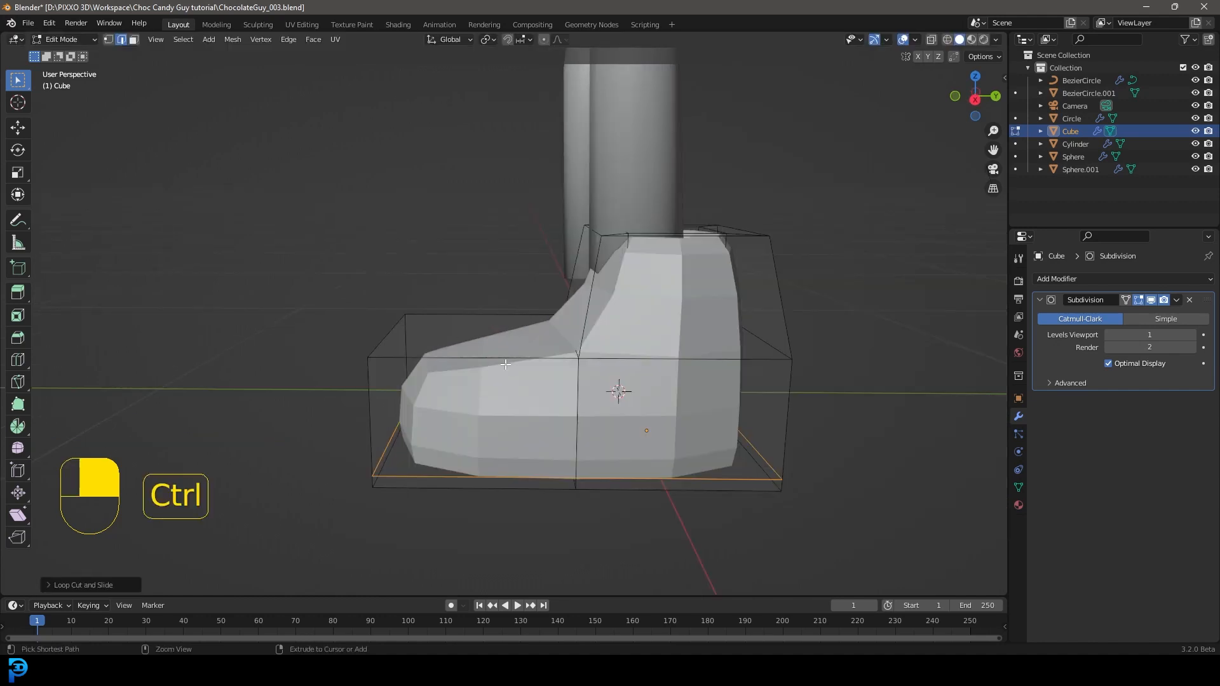
Step: Add a loop cut across the toe section and edge-slide it back toward the ankle
key("ctrl+r")
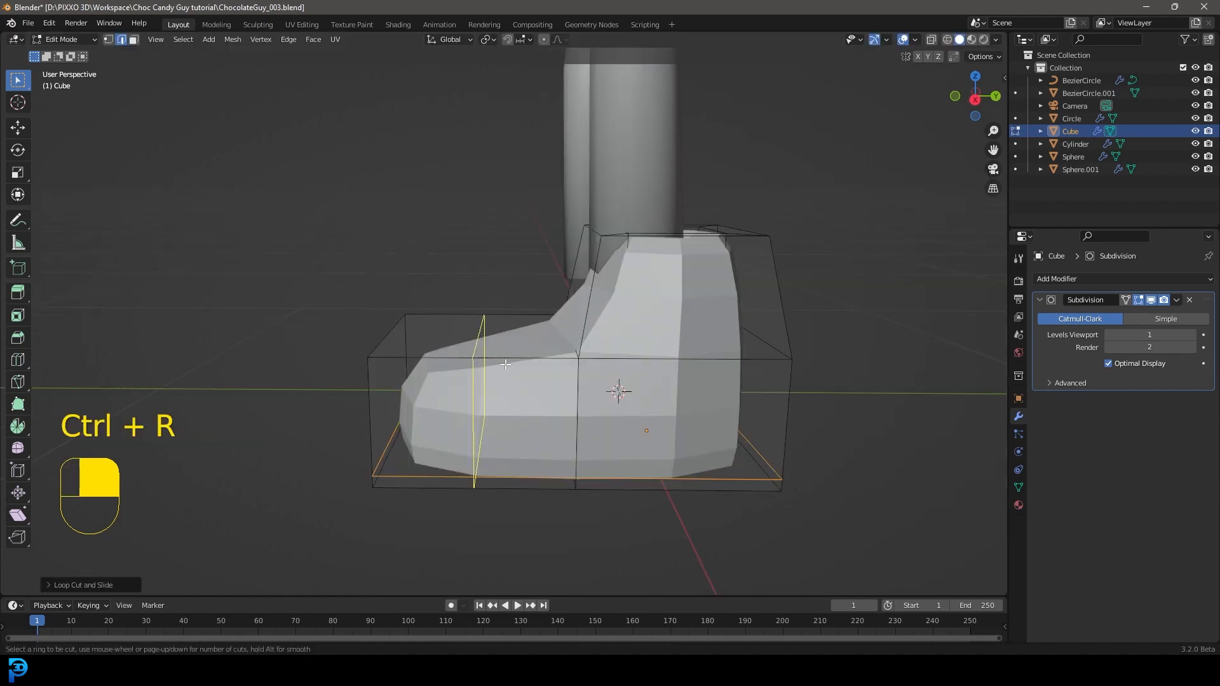
left_click(505, 364)
key("g")
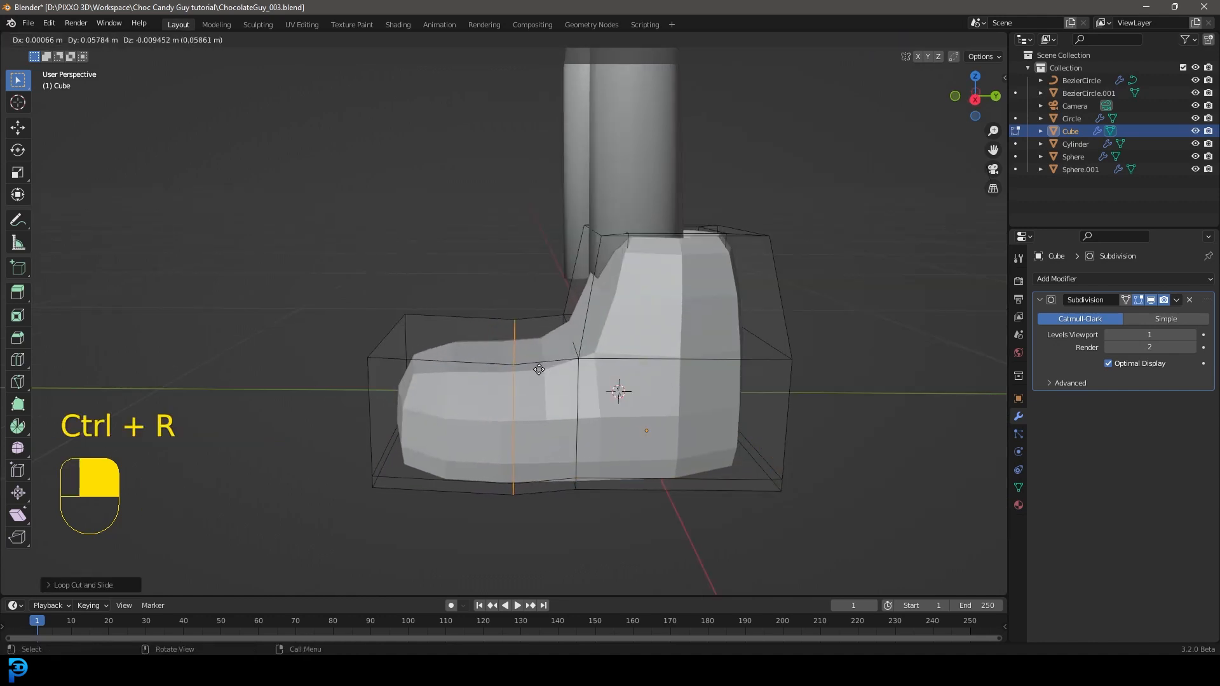
right_click(537, 365)
key("g")
key("g")
left_click(588, 372)
Step: Add a loop cut around the boot shaft near its top rim and scale it outward slightly
middle_click_drag(788, 293, 825, 318)
scroll(825, 317, "up", 3)
key("ctrl+r")
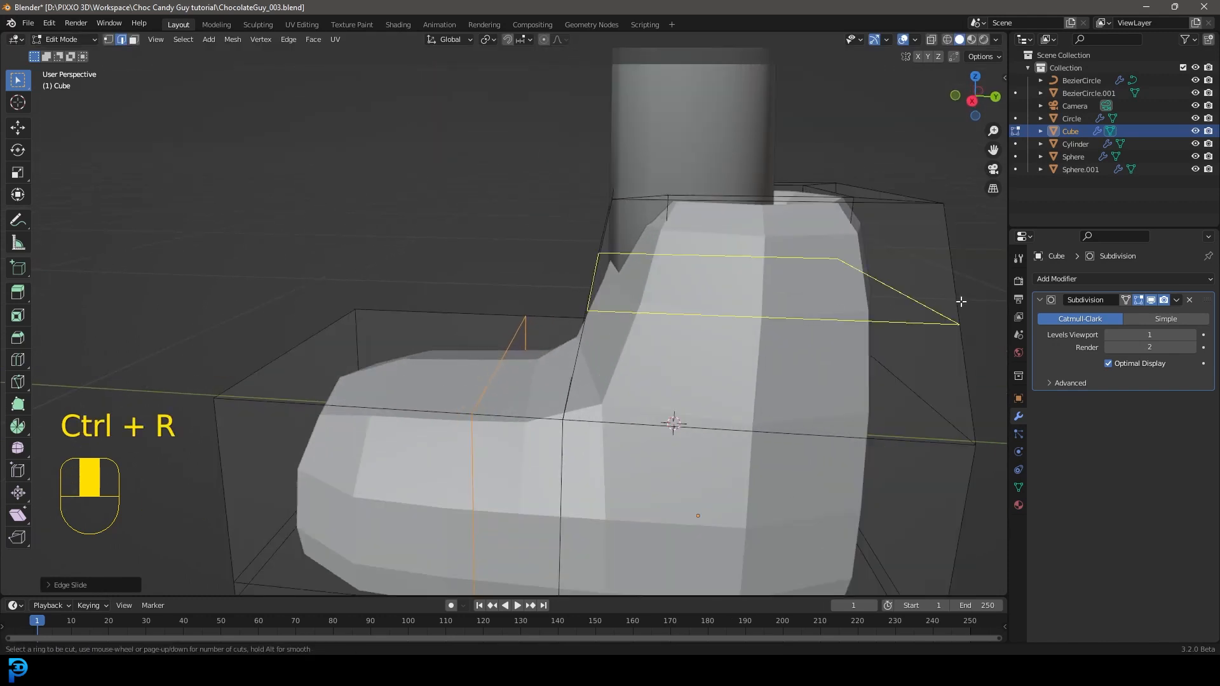
left_click(960, 301)
left_click(948, 225)
key("s")
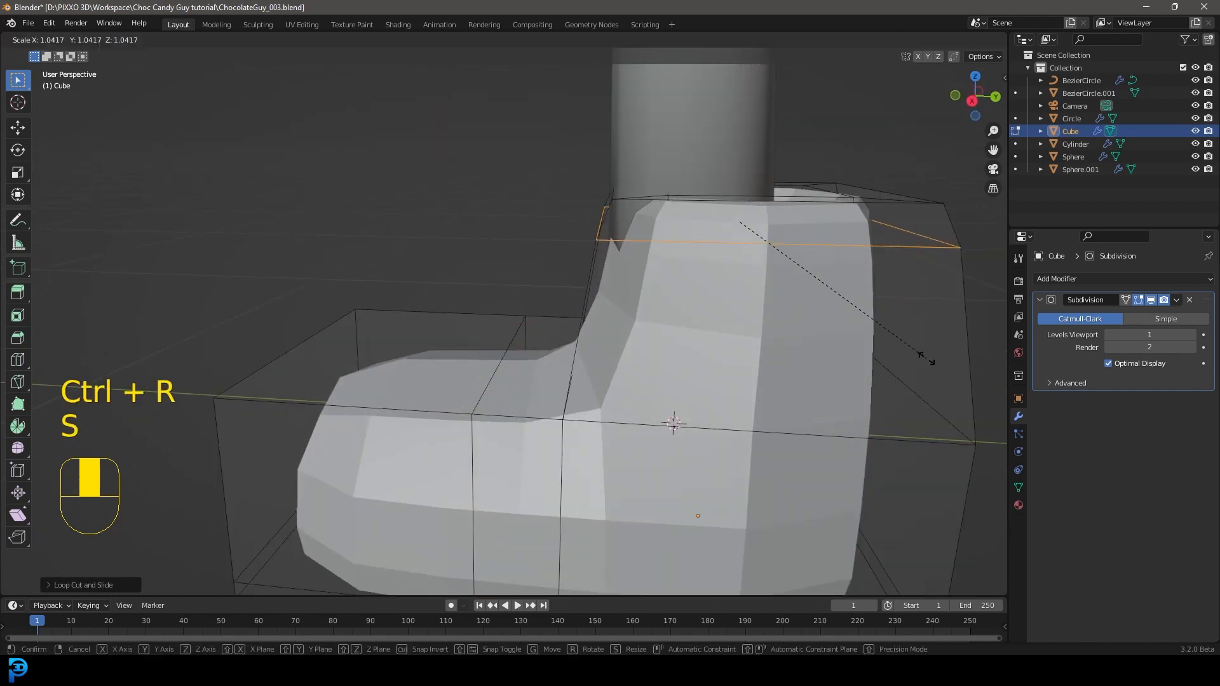
left_click(812, 306)
Step: In object mode, move the boot about 0.036 m along negative Y to fit it around the leg
scroll(812, 307, "down", 4)
middle_click_drag(812, 306, 787, 345)
key("Tab")
middle_click_drag(758, 288, 694, 292)
key("g")
middle_click(696, 294)
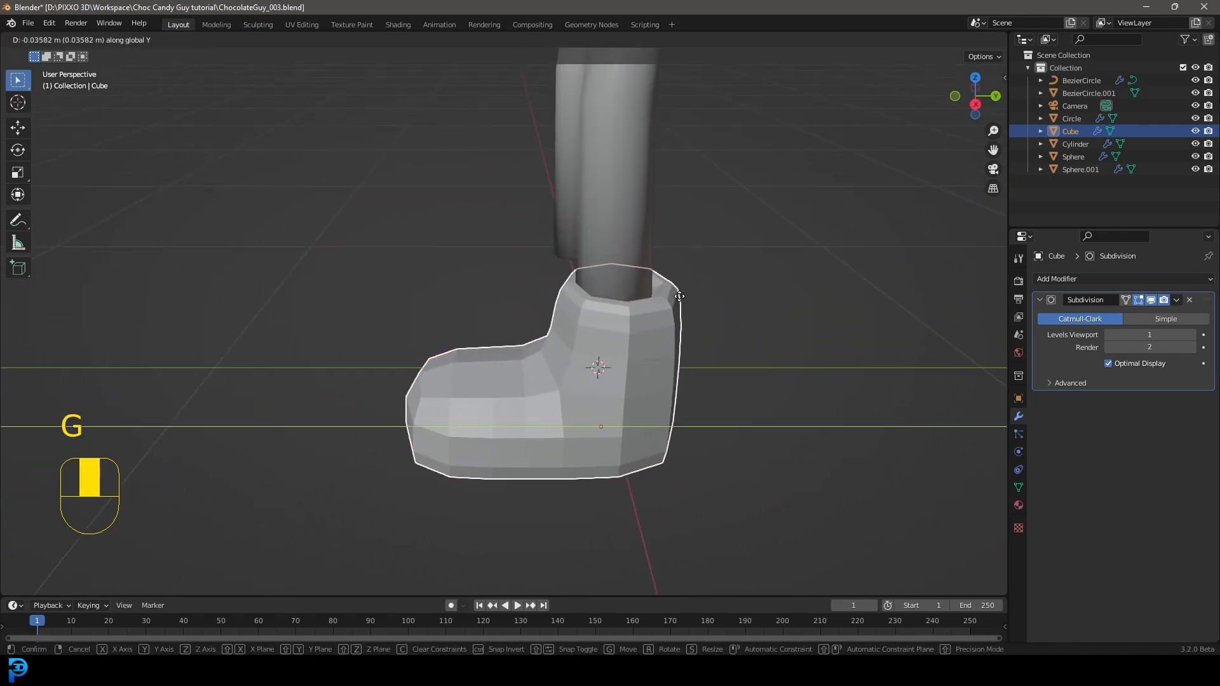
left_click(677, 295)
Step: Apply the boot's Subdivision modifier
middle_click_drag(677, 321, 643, 357)
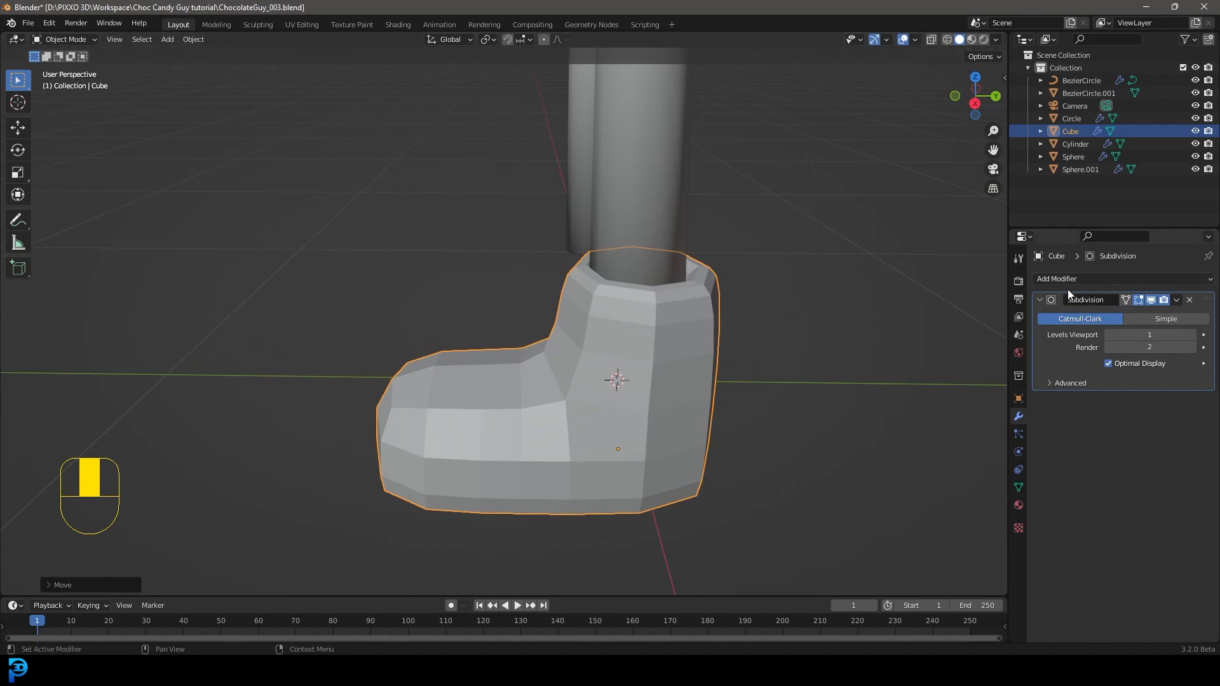
left_click(1175, 300)
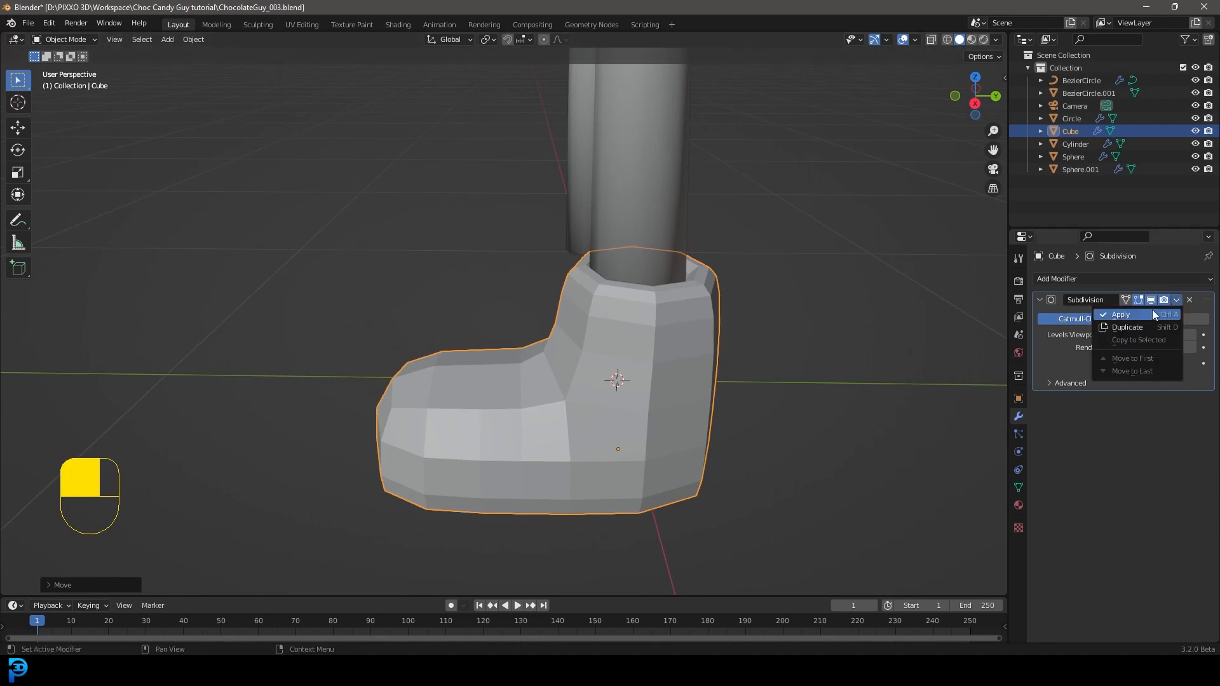
left_click(1112, 315)
Step: Bevel the edge loop just above the boot's sole with two segments and about 0.042 m width, and reduce the selection to the middle loop
key("Tab")
middle_click_drag(528, 414, 661, 348)
scroll(695, 384, "up", 3)
key("alt+a")
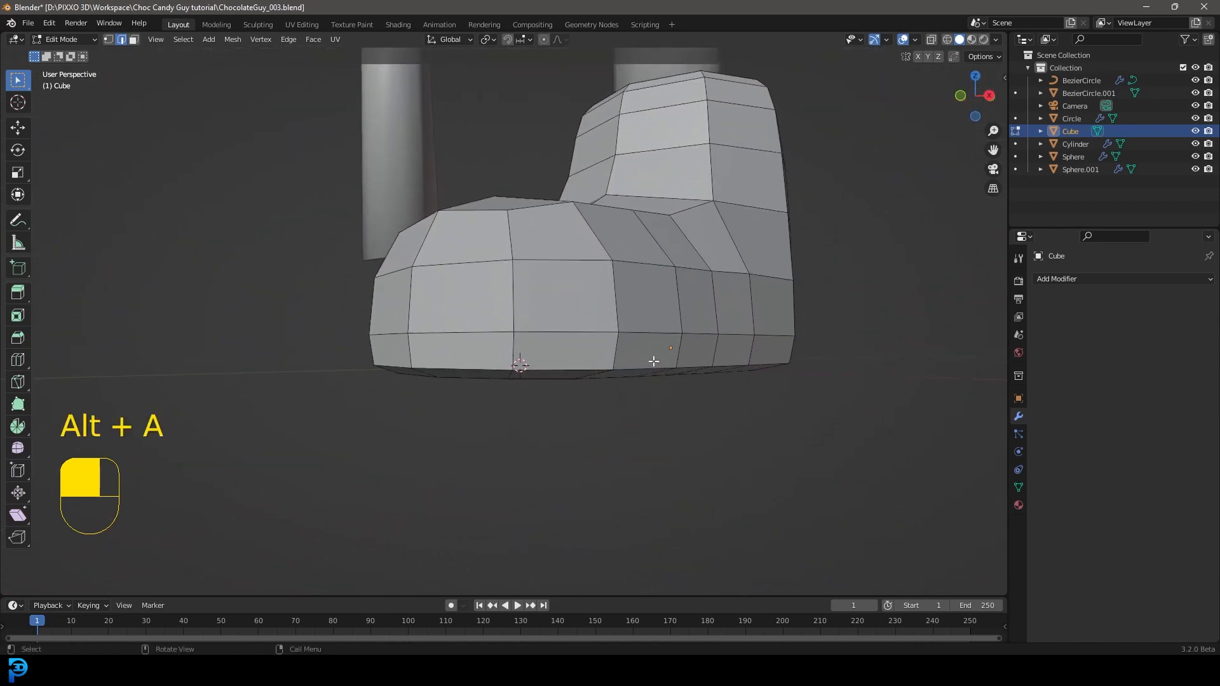
scroll(661, 349, "up", 1)
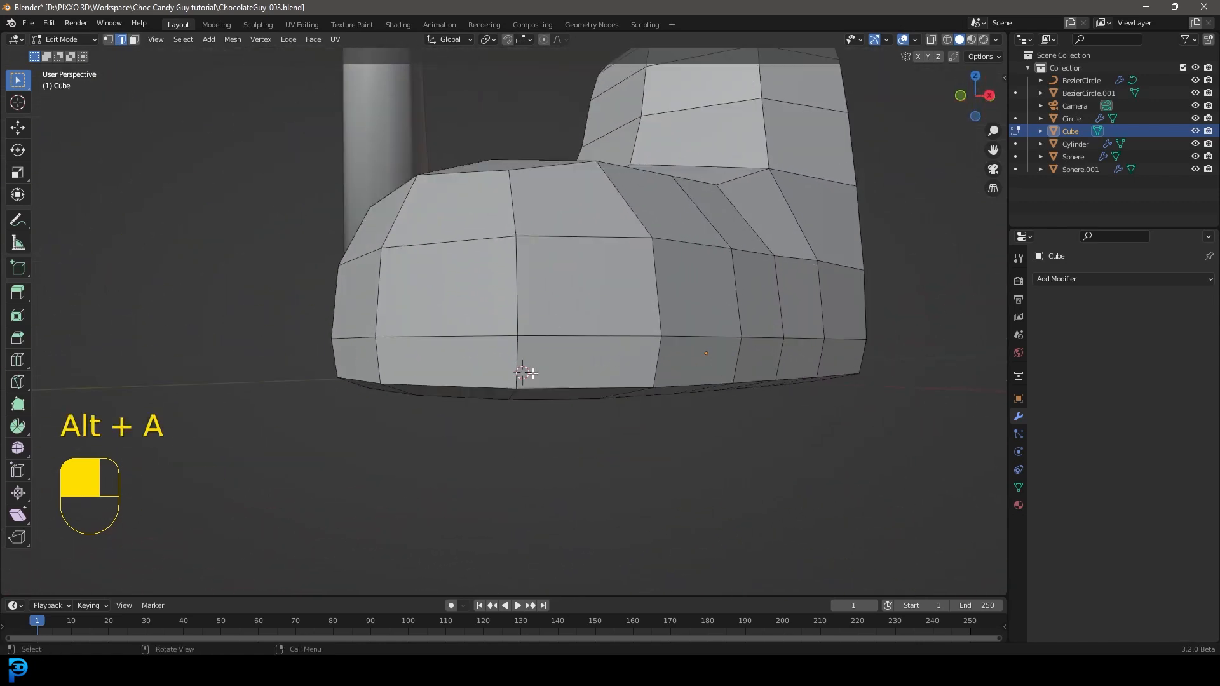
left_click(566, 337, "alt+shift")
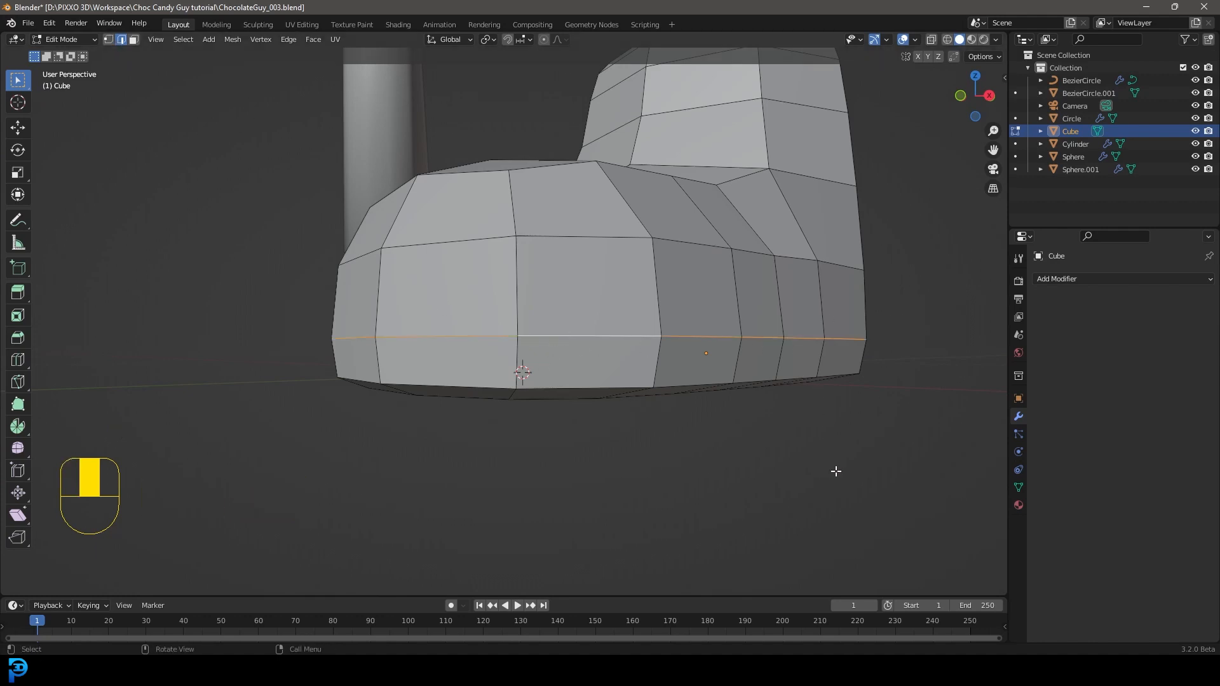
key("ctrl+b")
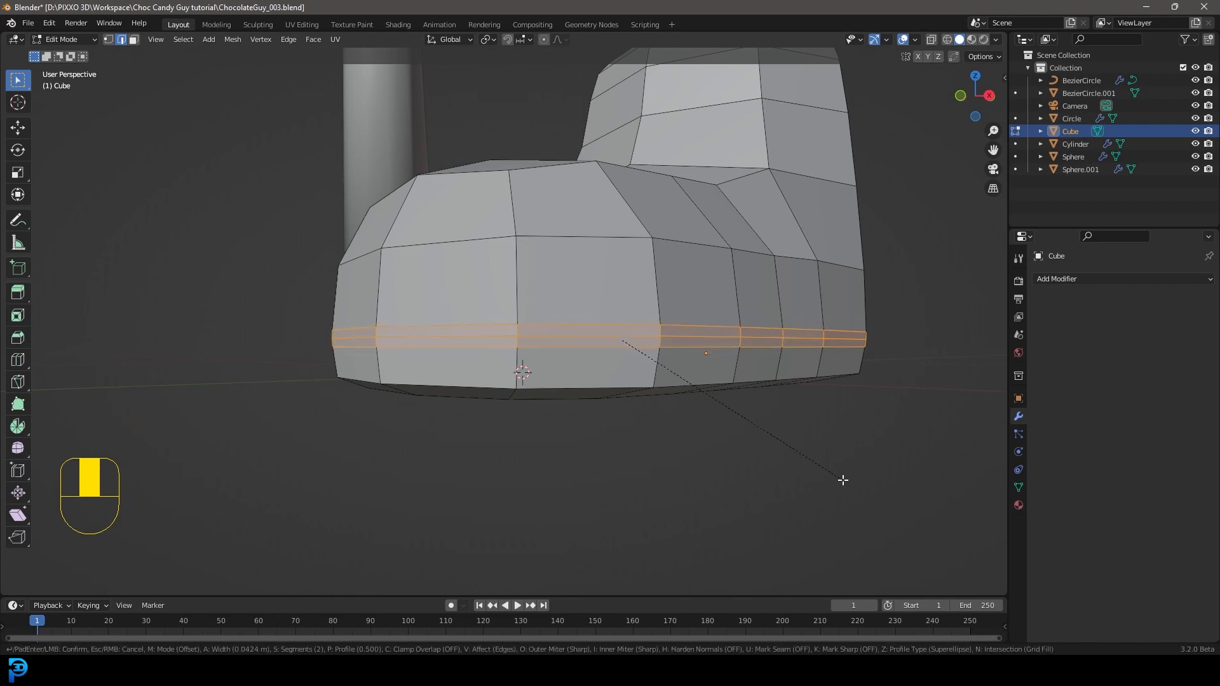
left_click(842, 480)
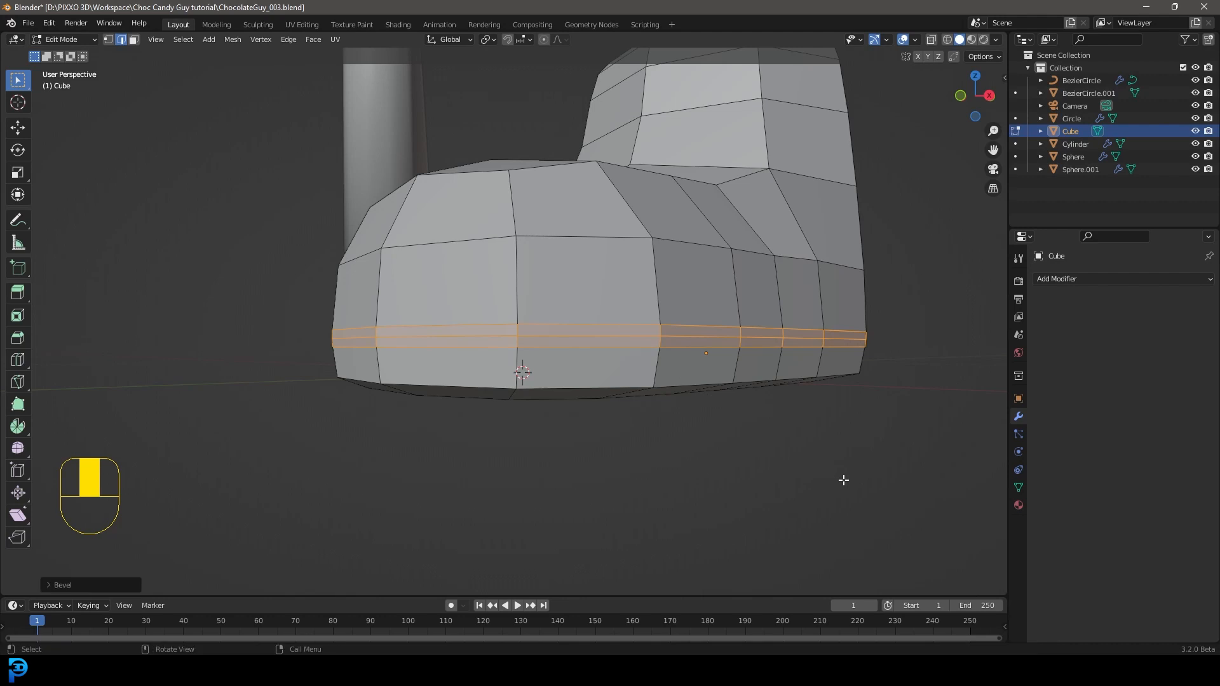
key("ctrl")
key("ctrl+KP_Subtract")
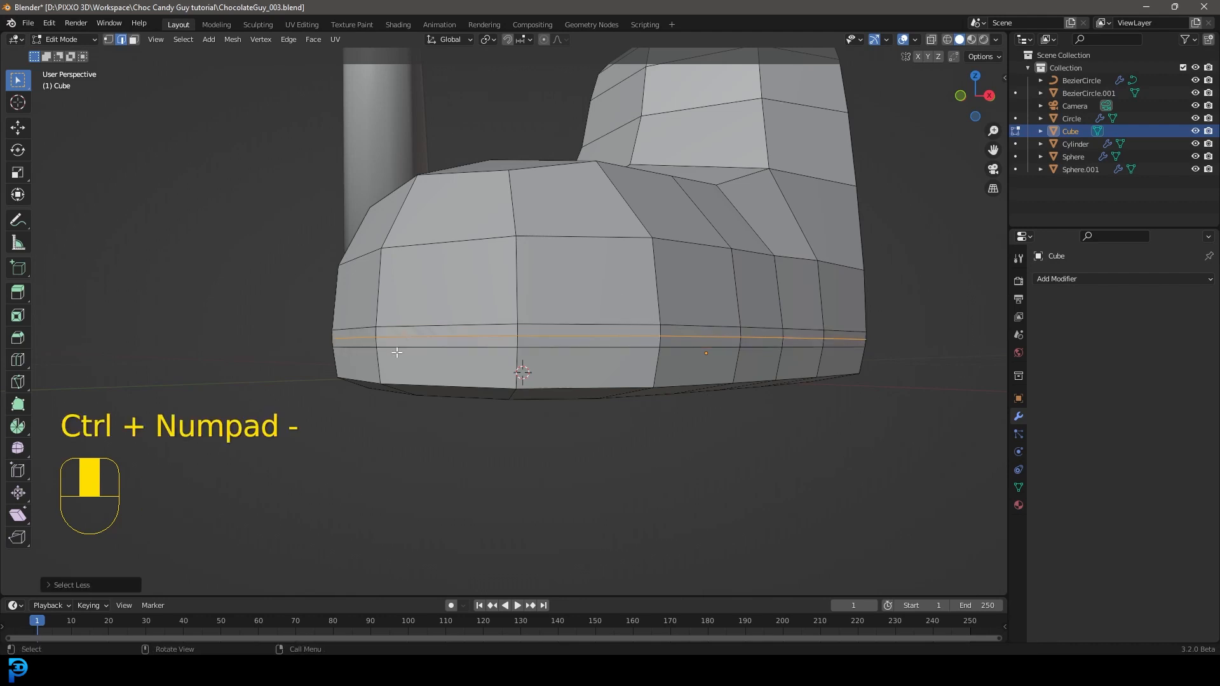
Step: Shrink the selected loop above the boot's sole inward into a groove all around, and bevel that inner loop
middle_click_drag(783, 374, 907, 487)
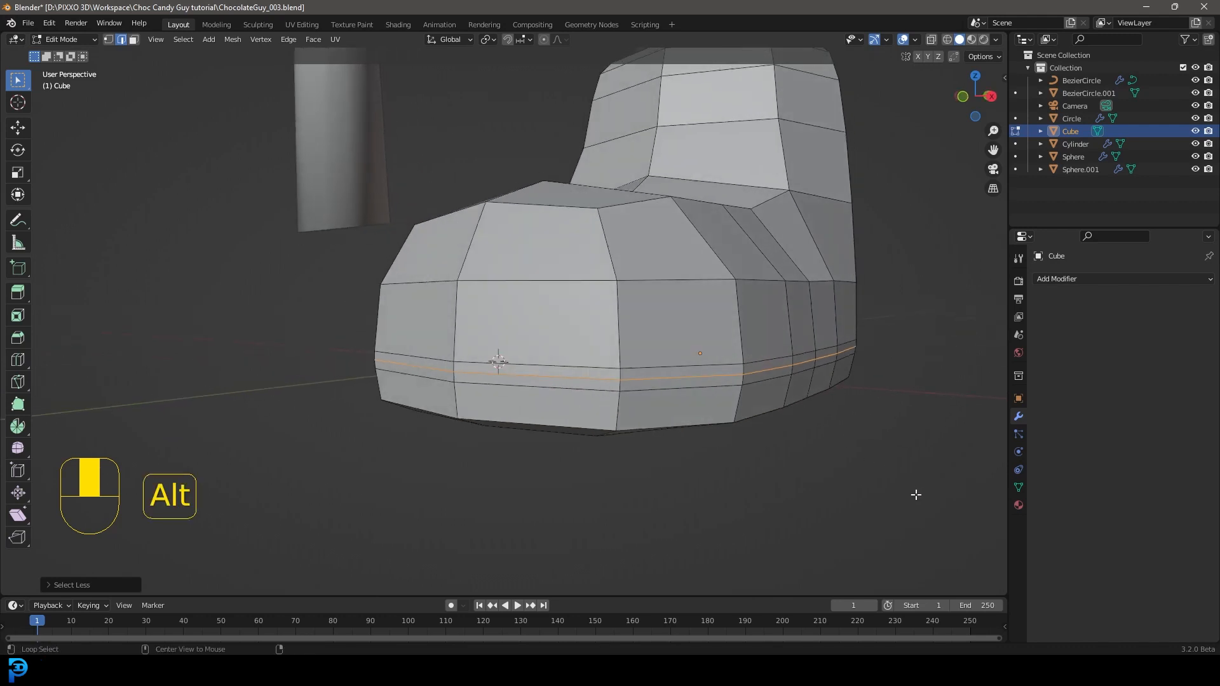
key("alt+s")
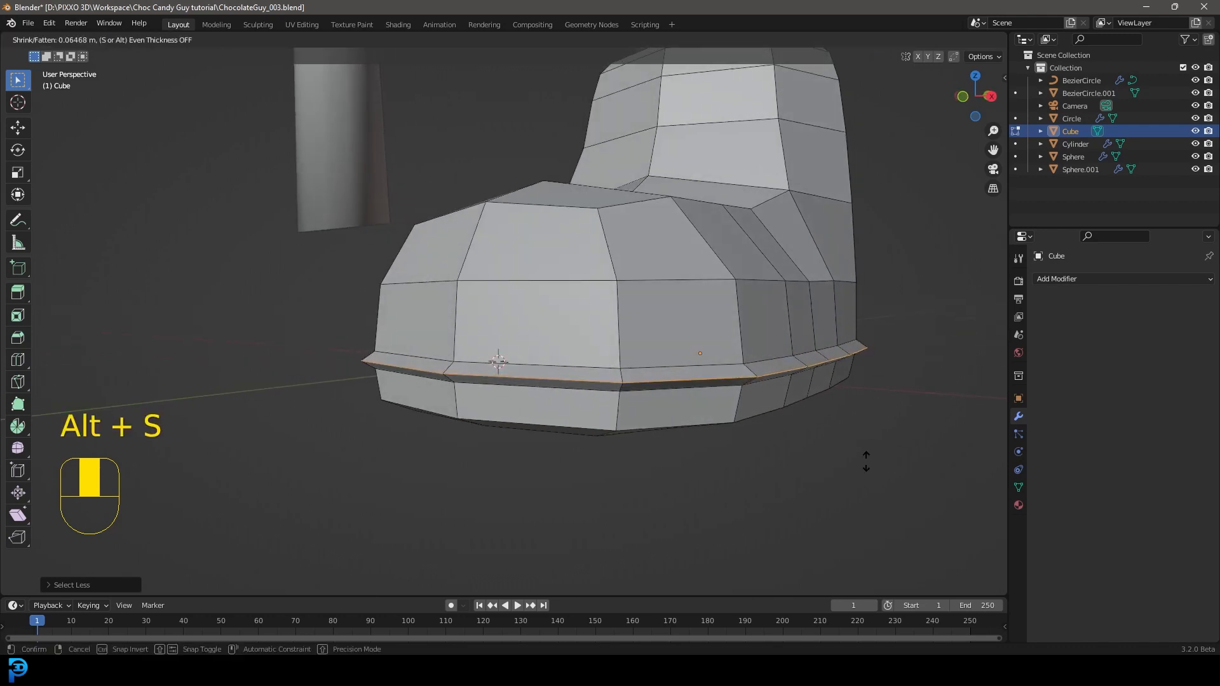
left_click(906, 520)
middle_click_drag(659, 366, 660, 335)
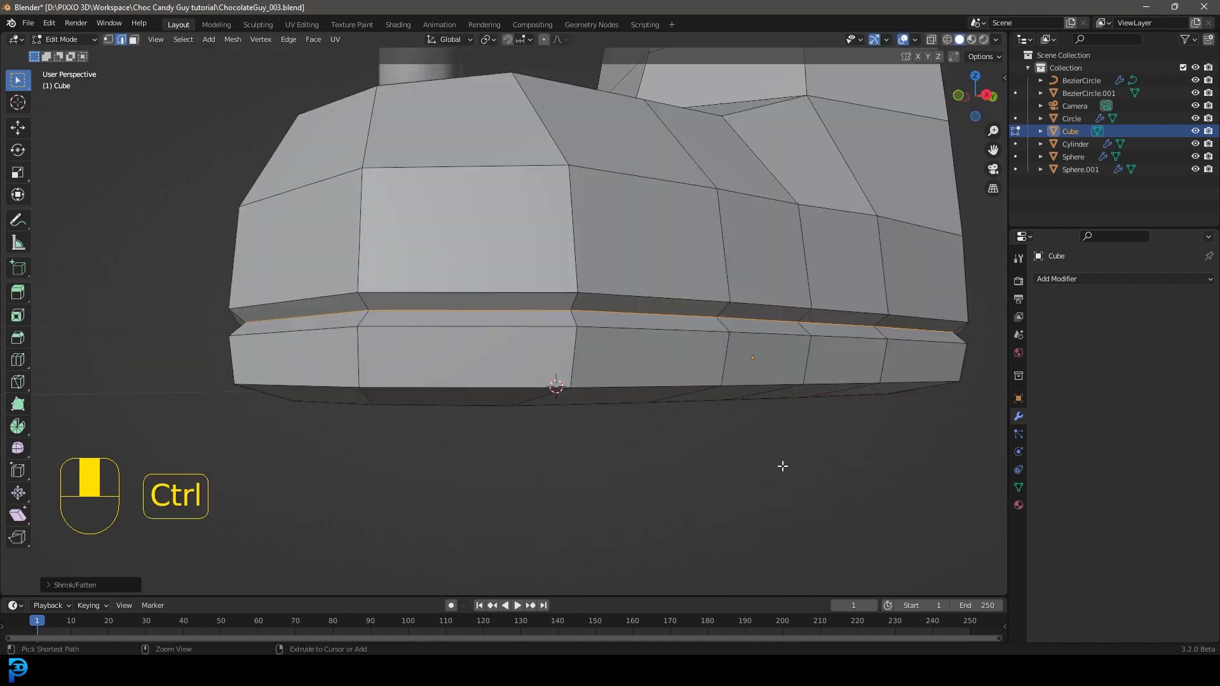
key("ctrl+b")
left_click(788, 470)
Step: Add one loop cut just above the sole groove and one near the sole's lower edge, fattening the lower loop slightly
middle_click_drag(615, 249, 642, 299)
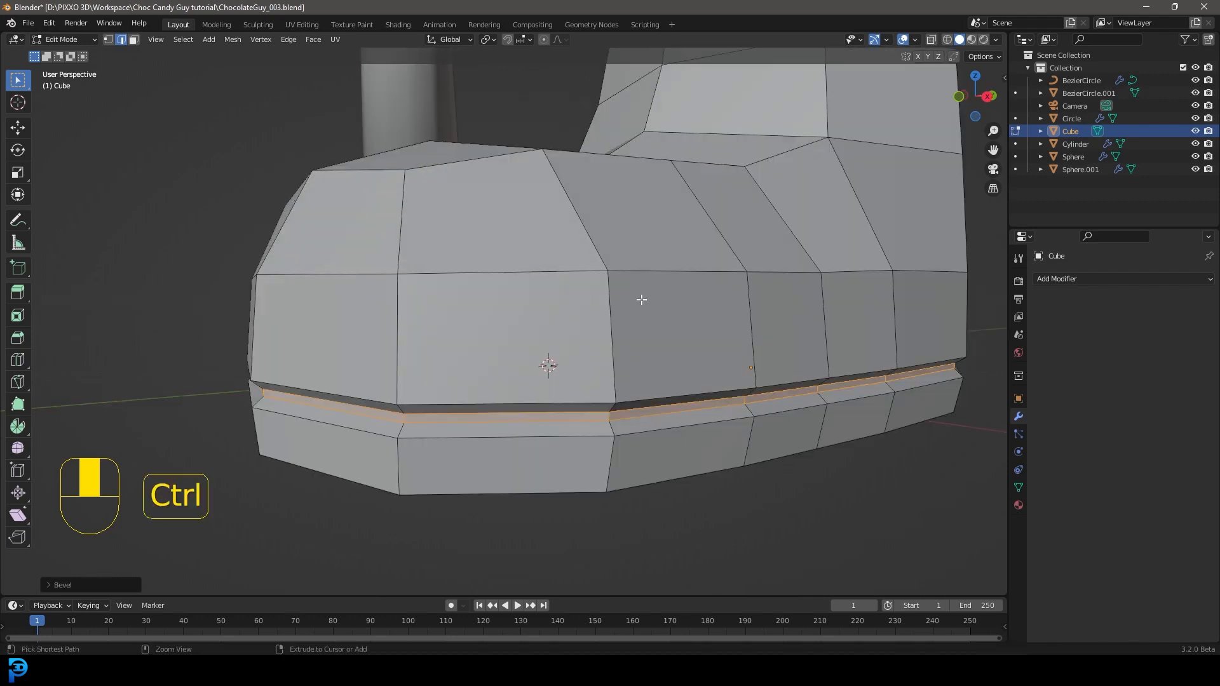
key("ctrl+r")
left_click(608, 316)
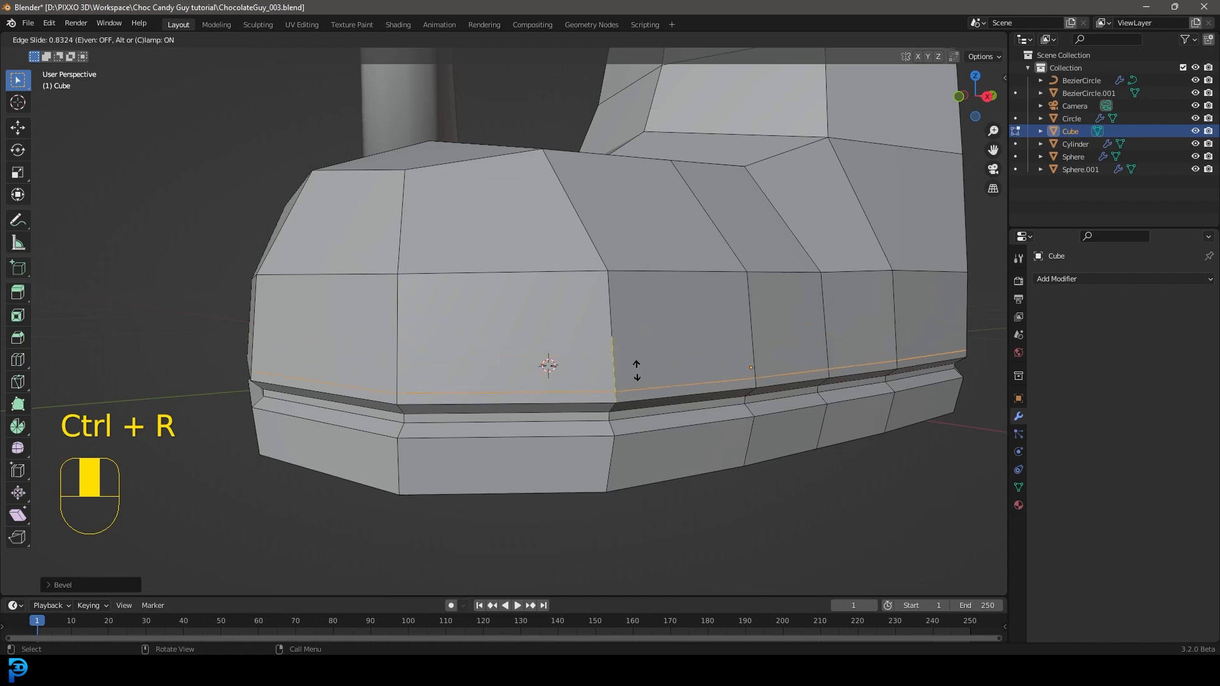
left_click(638, 371)
key("ctrl+r")
left_click(620, 463)
left_click(621, 480)
key("alt+s")
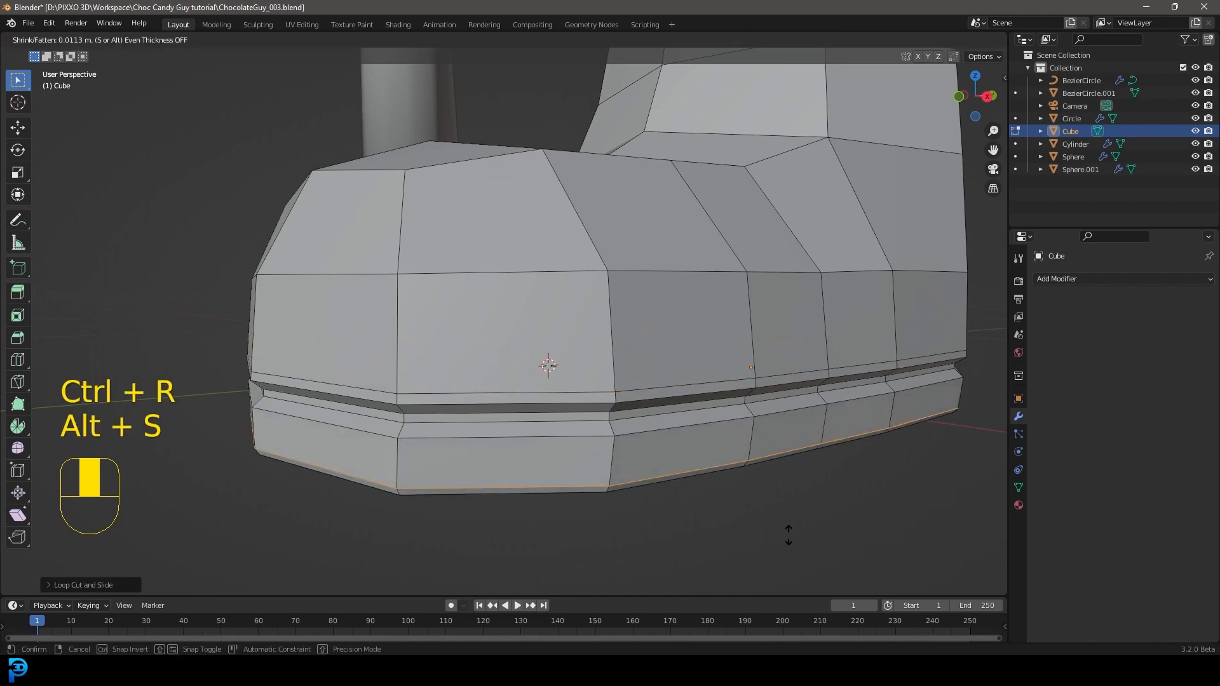
left_click(790, 533)
Step: Return to object mode and add a Subdivision Surface modifier to the boot
key("Tab")
scroll(670, 402, "down", 5)
middle_click_drag(670, 403, 497, 370)
scroll(497, 371, "up", 4)
middle_click_drag(761, 287, 763, 269)
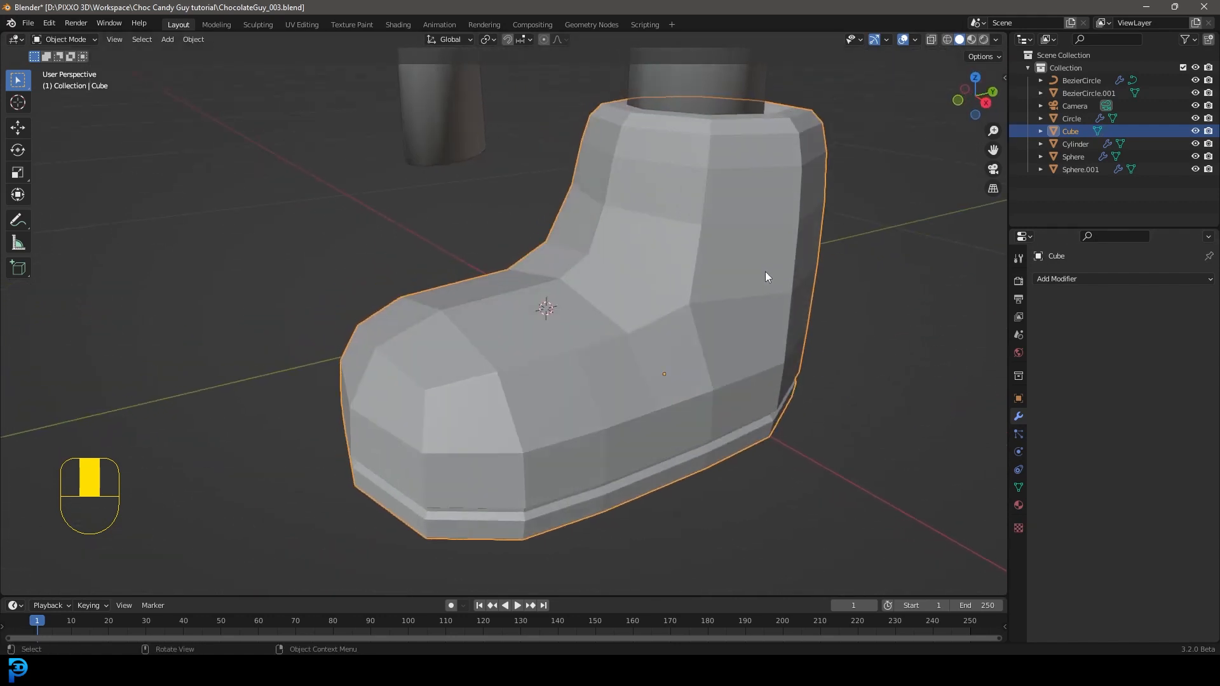
left_click(1106, 278)
left_click(1001, 512)
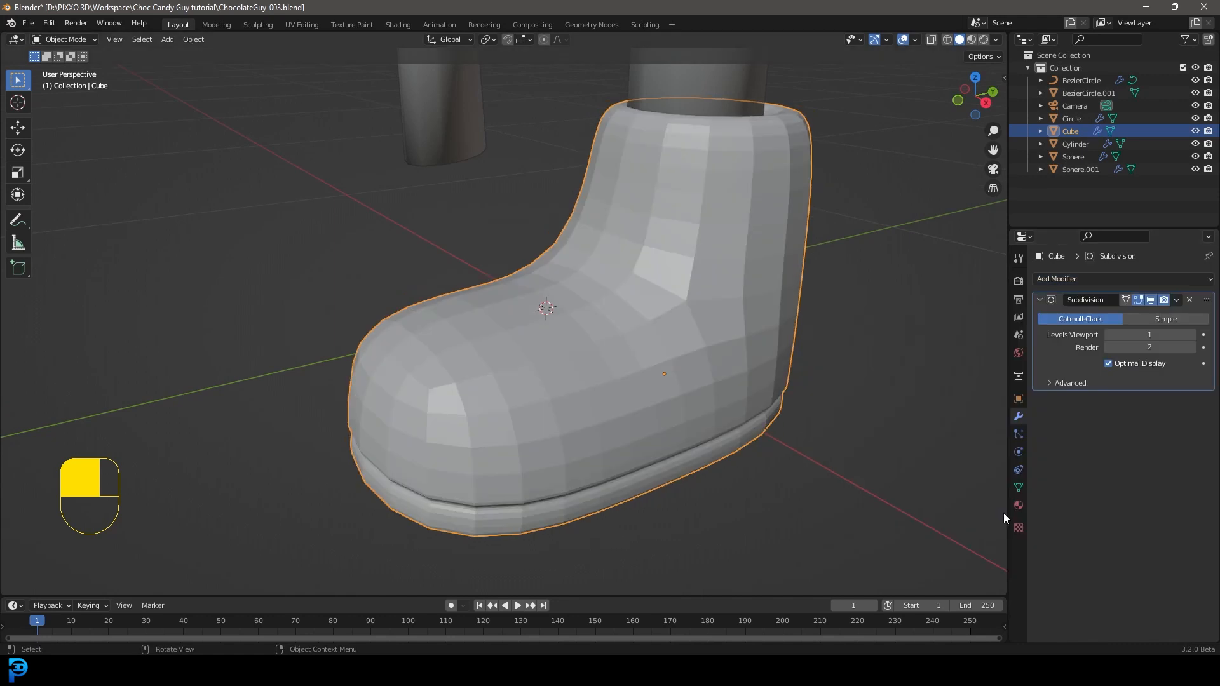
Step: Shade the boot smooth
scroll(666, 307, "down", 4)
middle_click_drag(685, 304, 635, 306)
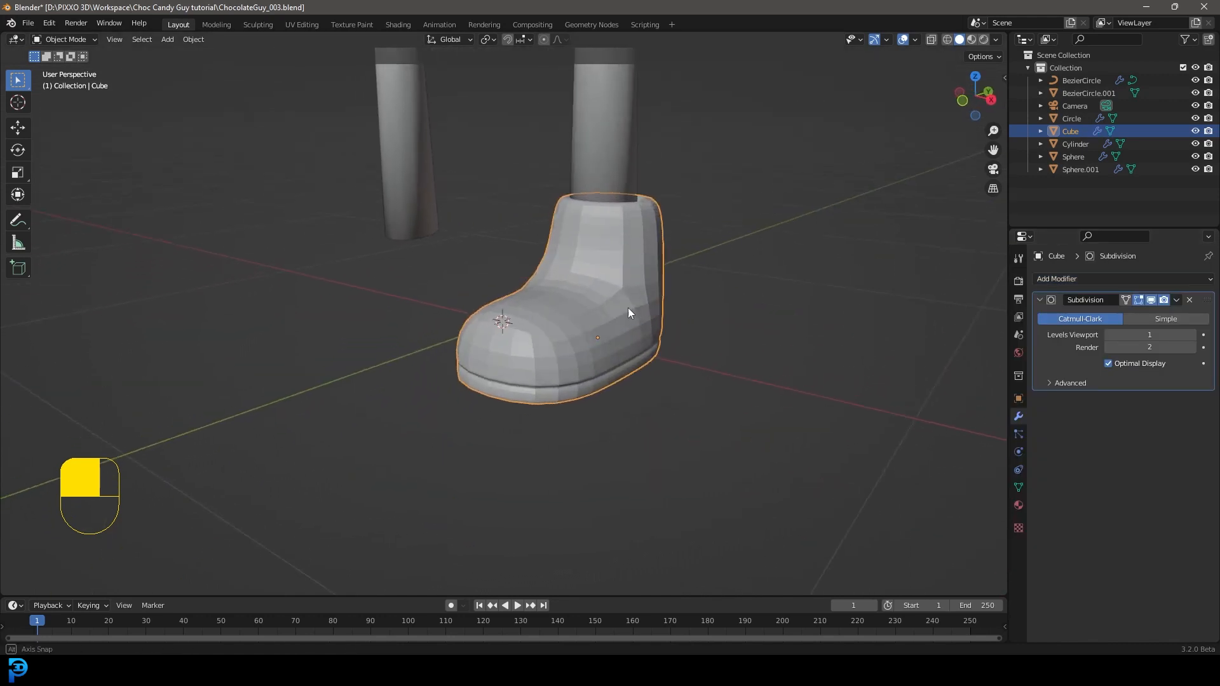
scroll(634, 304, "up", 3)
right_click(634, 265)
left_click(581, 266)
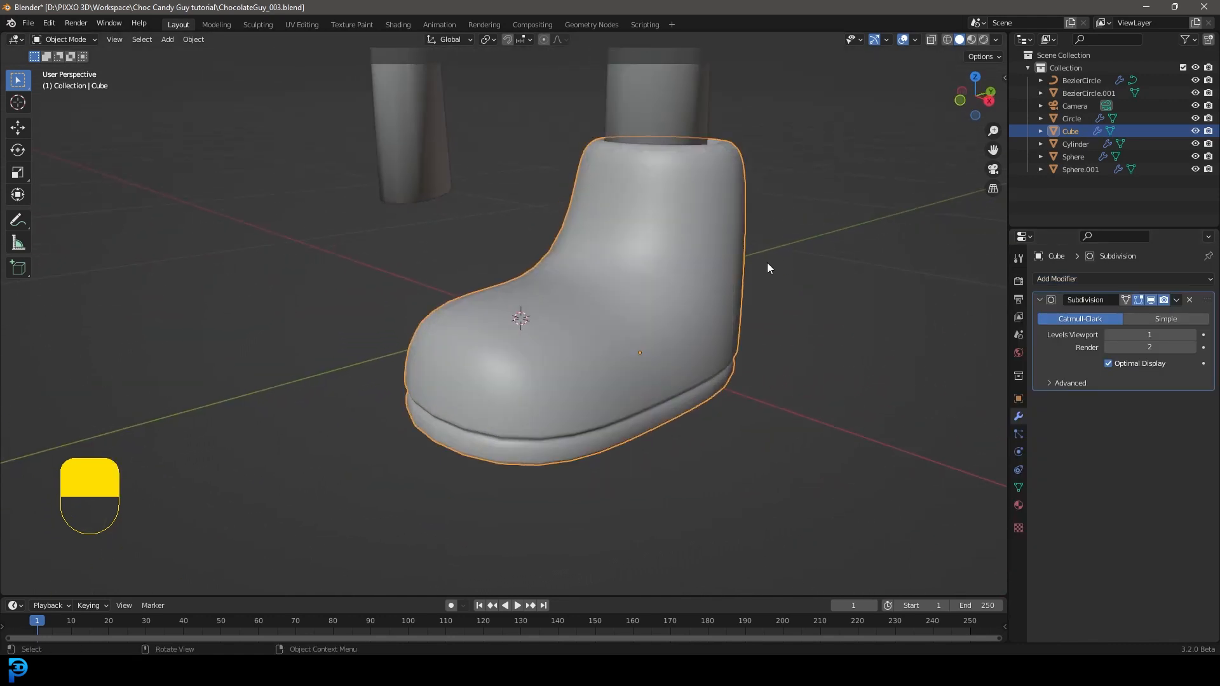
Step: Add a Mirror modifier to the boot on the X axis, using the wrapper (Circle) as the mirror object
scroll(617, 299, "down", 4)
middle_click_drag(617, 300, 669, 319)
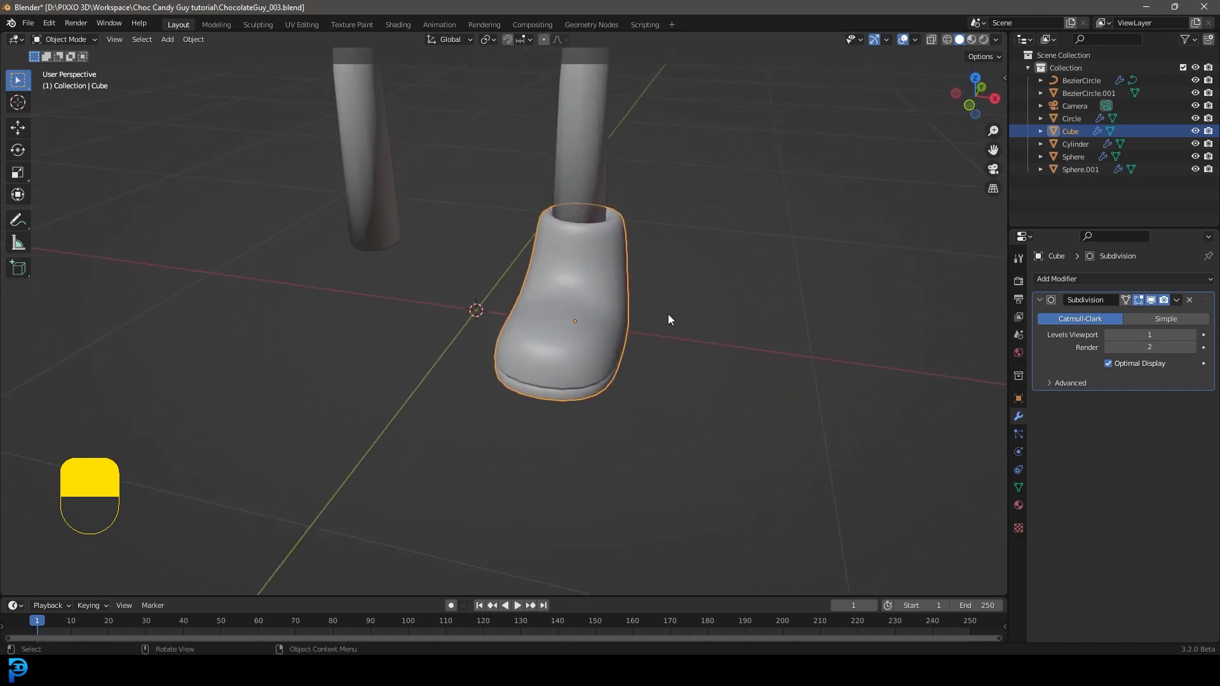
scroll(655, 292, "down", 2)
left_click(1039, 300)
left_click(1050, 281)
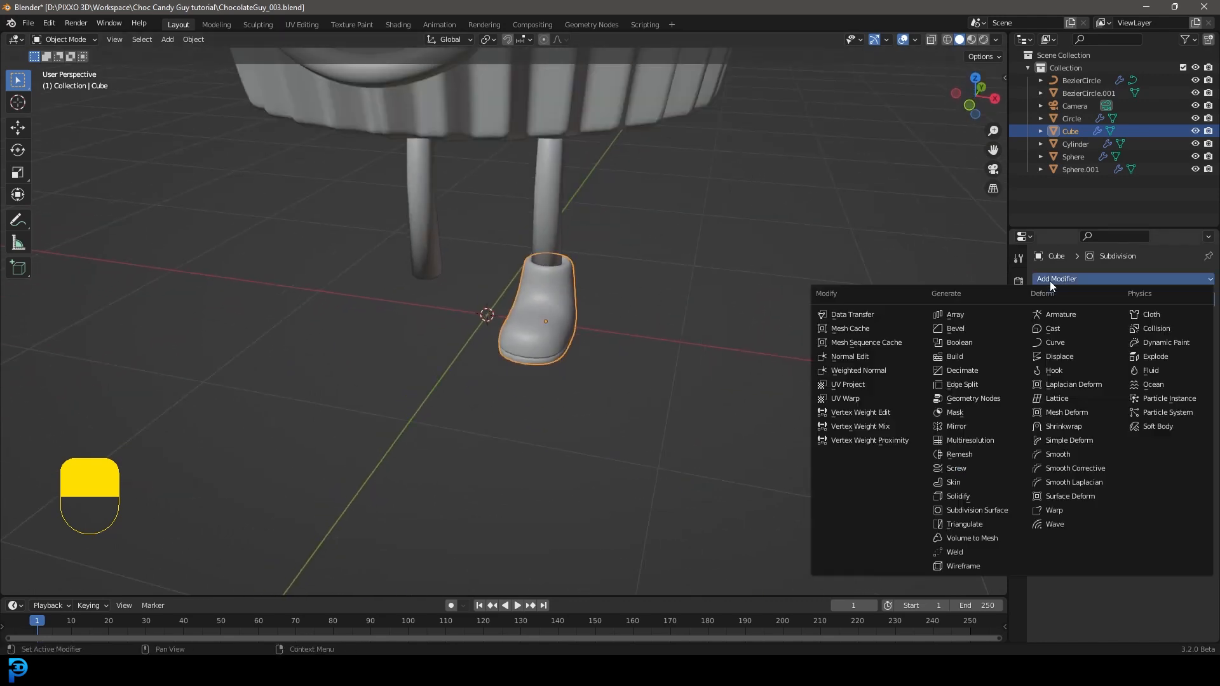
left_click(985, 425)
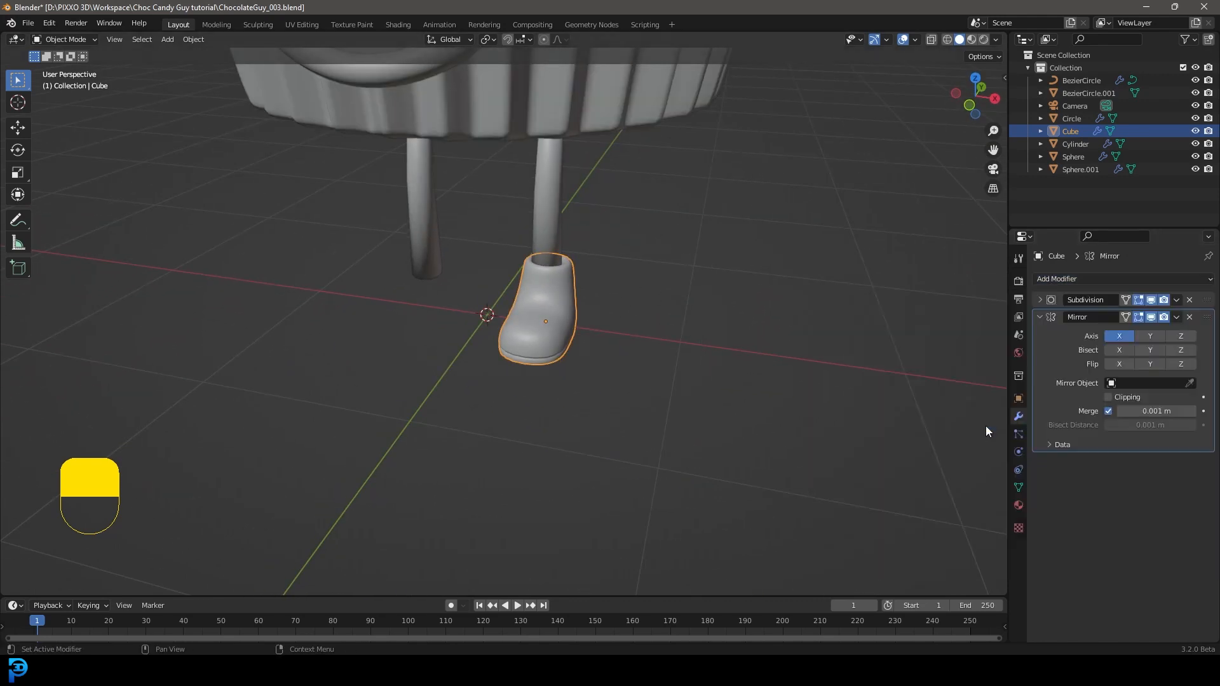
left_click(1190, 383)
left_click(625, 95)
Step: Deselect everything and examine the proportions of the whole character with its mirrored boots from the front
scroll(548, 274, "down", 6)
key("alt+a")
middle_click_drag(547, 275, 616, 245)
scroll(616, 245, "up", 2)
key("KP_1")
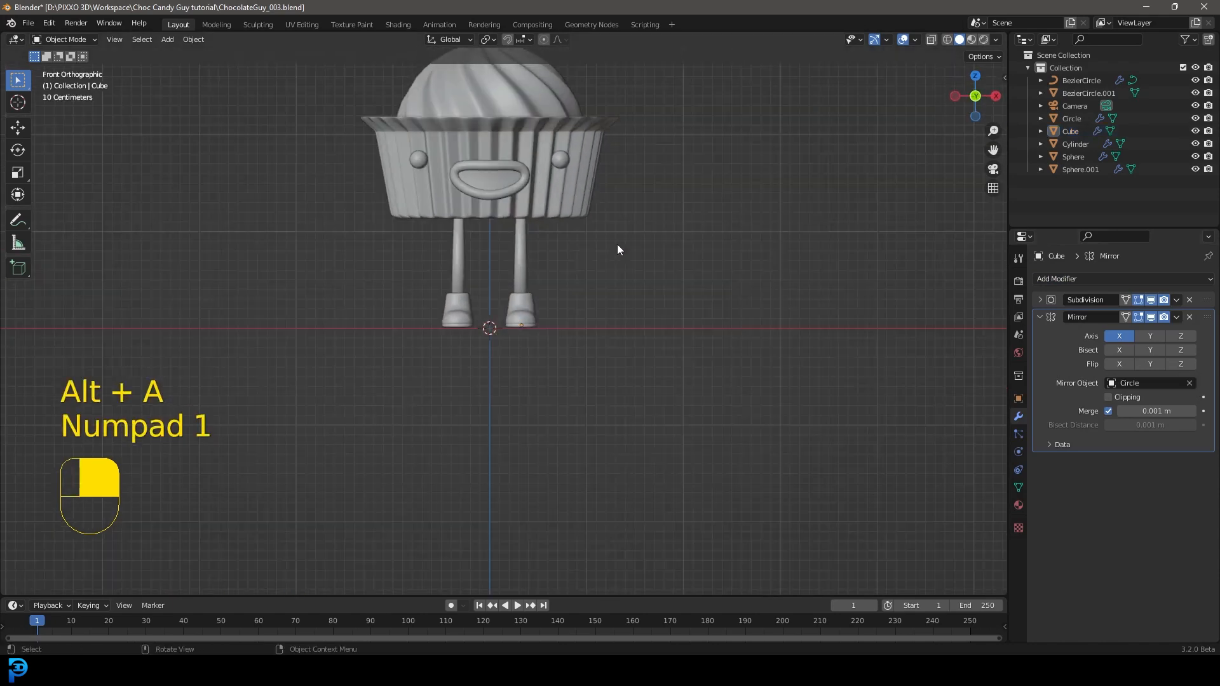
scroll(516, 300, "up", 1)
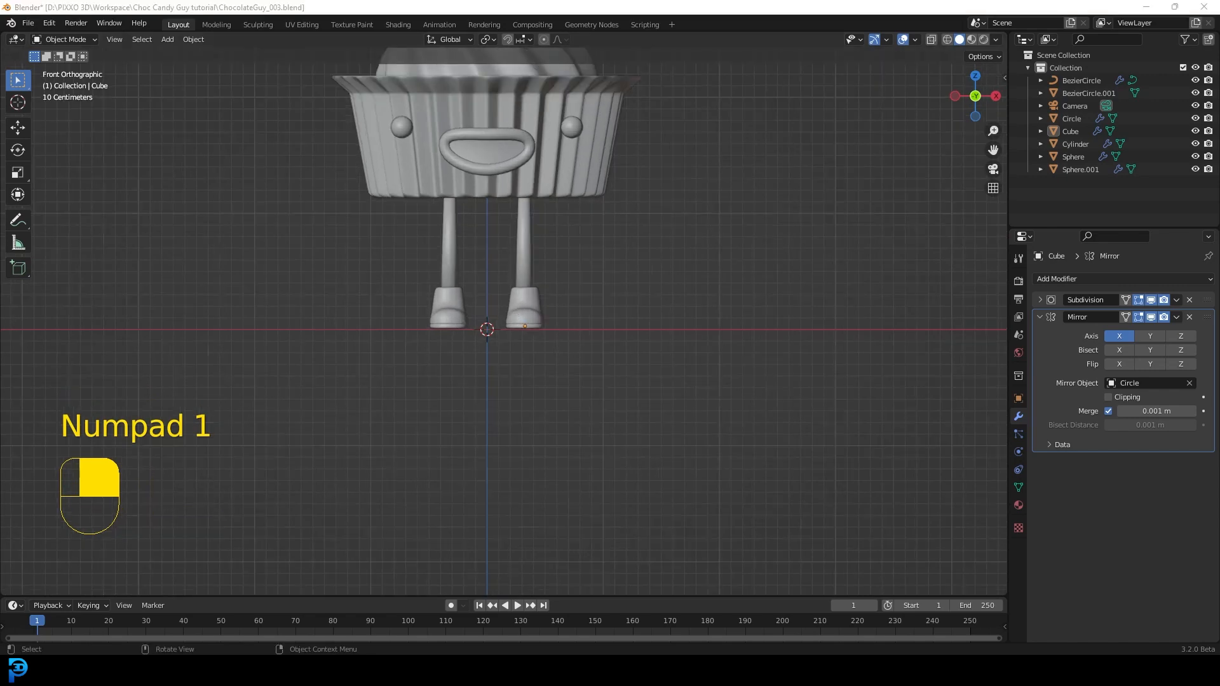
scroll(483, 239, "down", 4)
middle_click_drag(571, 285, 567, 290)
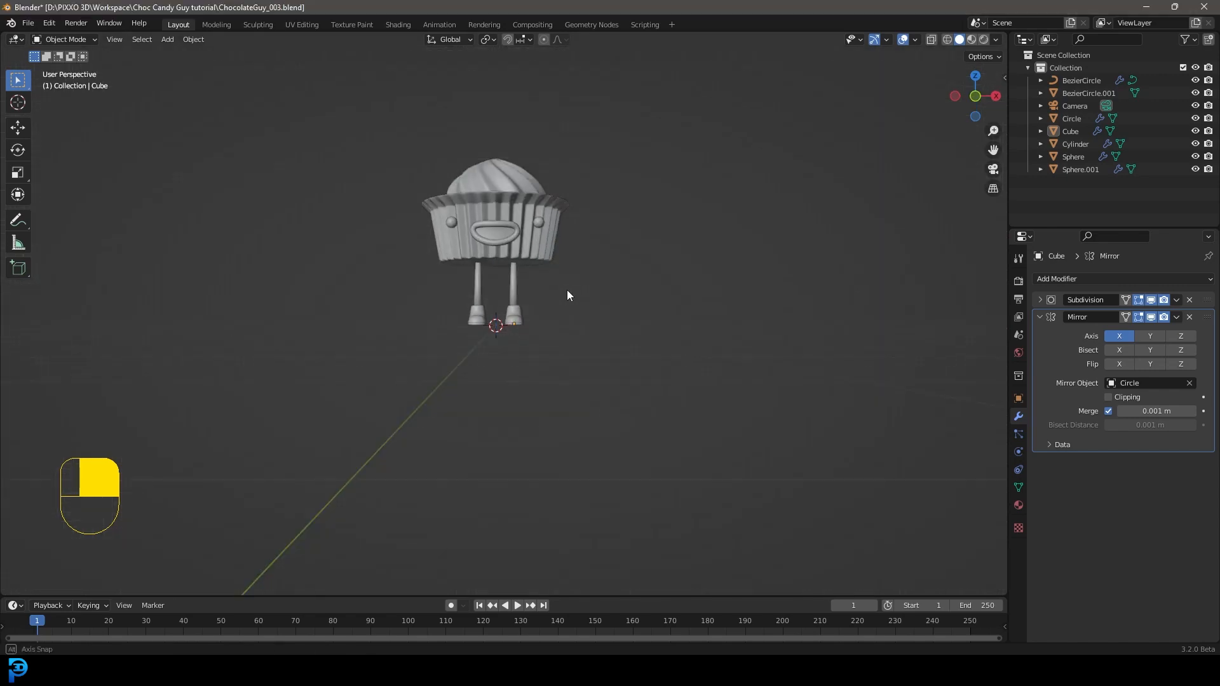
scroll(559, 296, "up", 5)
Step: Select the boots and scale them up uniformly in front view
left_click(538, 309)
key("KP_1")
scroll(552, 315, "up", 3)
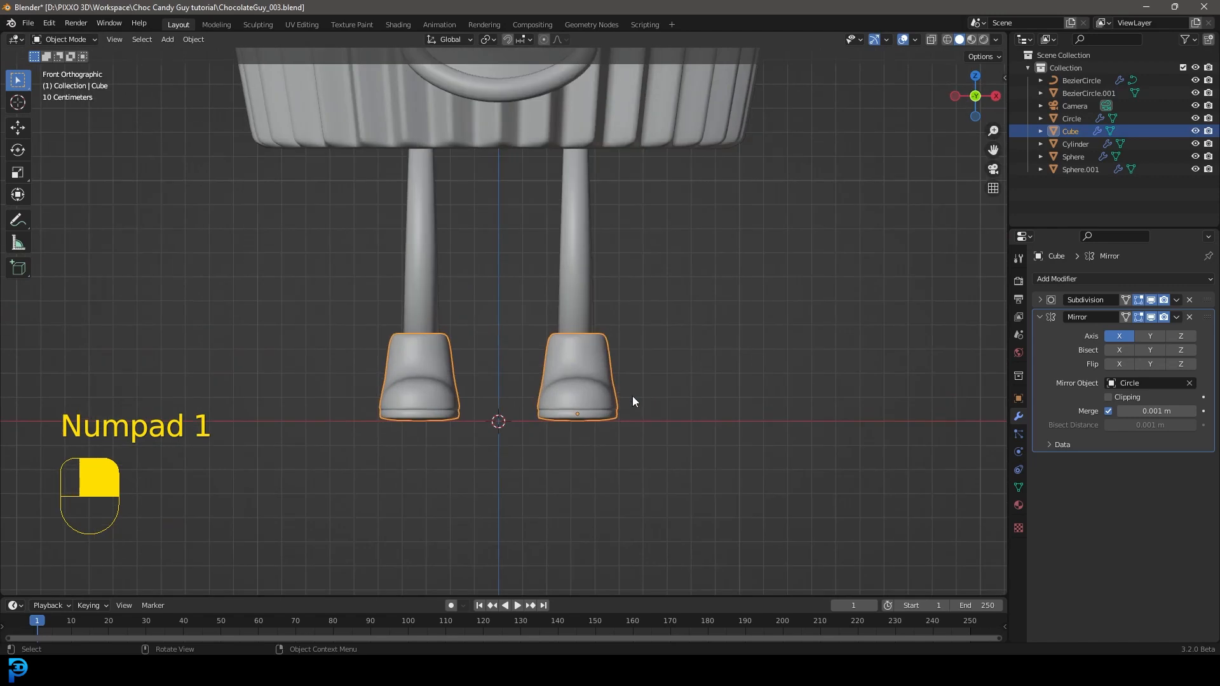
key("s")
left_click(675, 397)
Step: Flatten the underside of the boot's sole by scaling its bottom vertices along Z in wireframe, and return to solid object mode
scroll(630, 321, "down", 2)
scroll(620, 319, "down", 1)
middle_click_drag(592, 325, 596, 329, "shift")
scroll(600, 349, "down", 1)
scroll(616, 413, "up", 4)
key("Tab")
key("z")
left_click(109, 41)
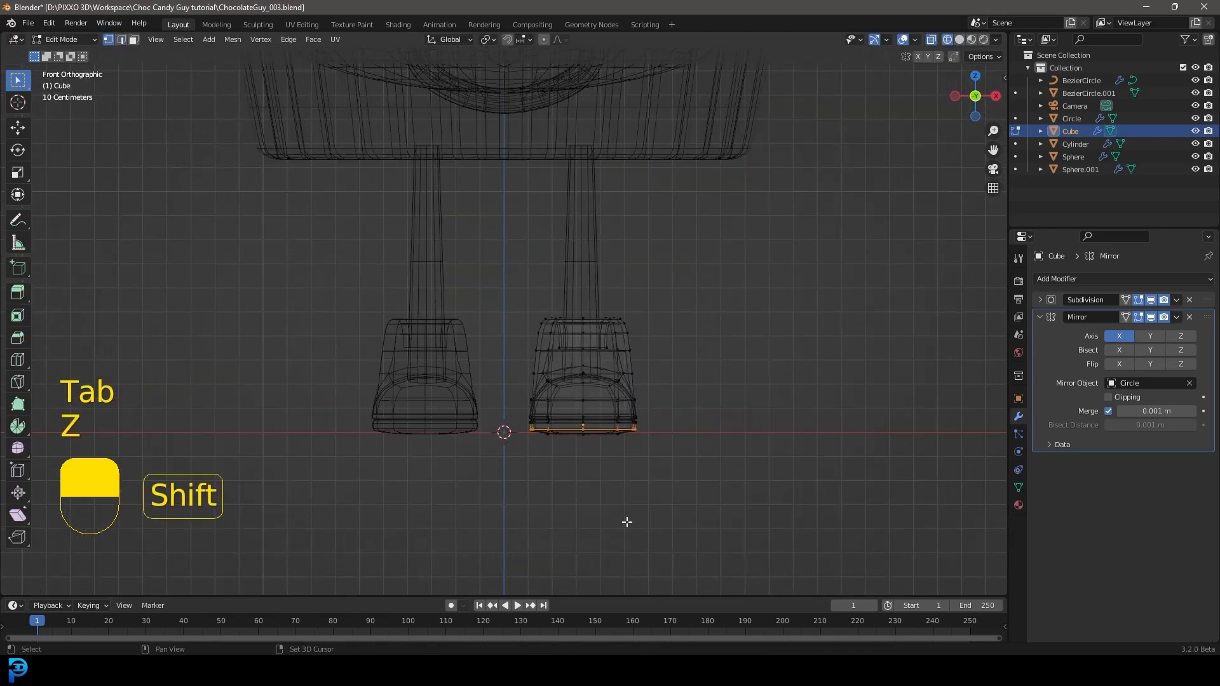
middle_click_drag(635, 531, 568, 423, "shift")
scroll(559, 416, "up", 3)
left_click_drag(389, 395, 684, 311)
key("s")
key("z")
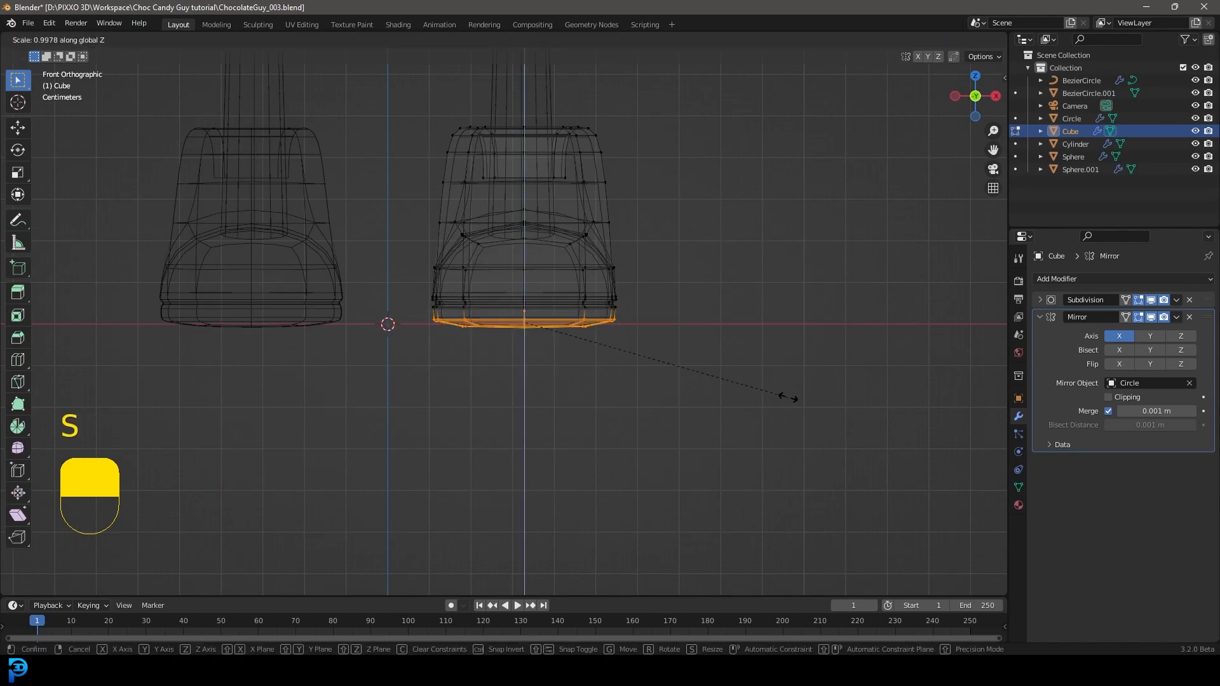
left_click(512, 344)
key("z")
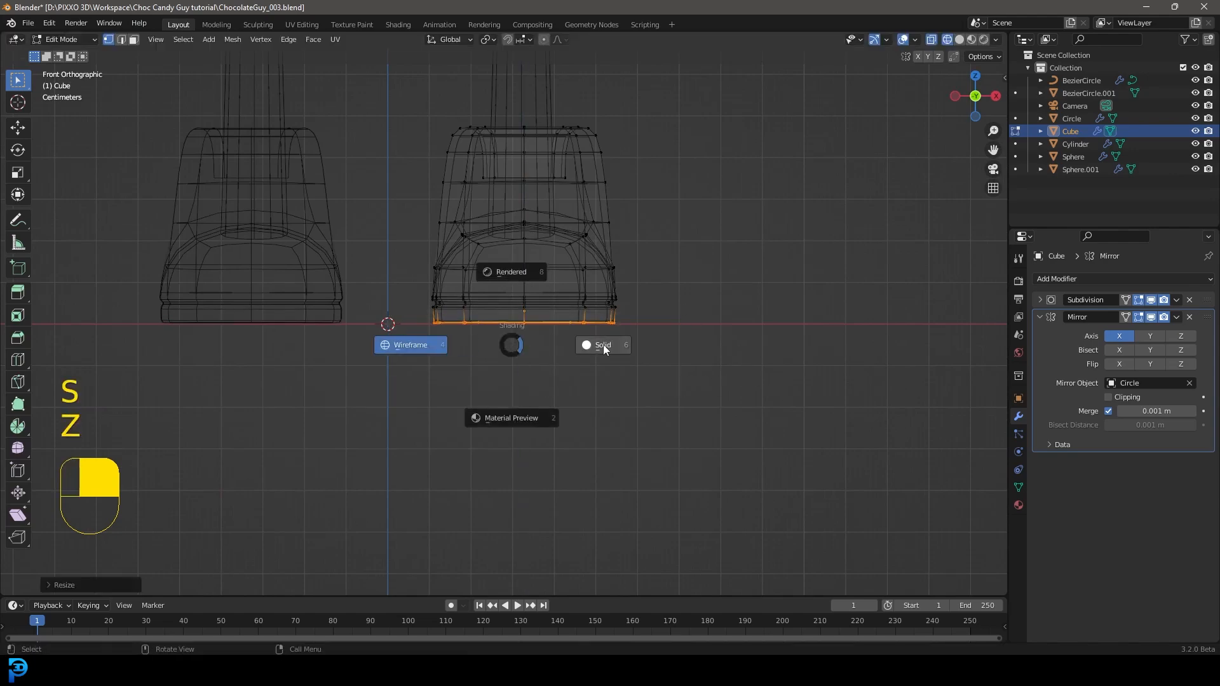
key("Tab")
scroll(645, 332, "down", 3)
middle_click_drag(642, 289, 644, 384, "shift")
Step: Edit the leg cylinder in wireframe and raise its bottom vertices about 0.145 m along Z inside the boot
key("alt+a")
left_click(562, 246)
scroll(588, 277, "down", 5)
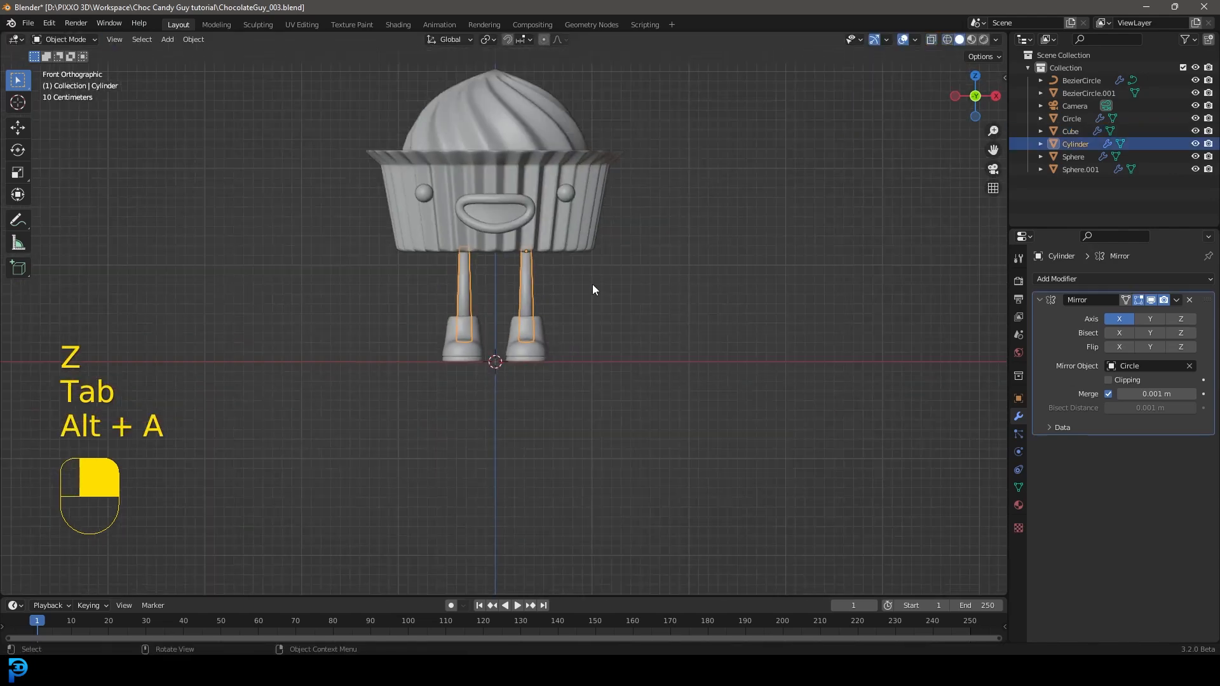
scroll(590, 321, "up", 4)
key("Tab")
key("z")
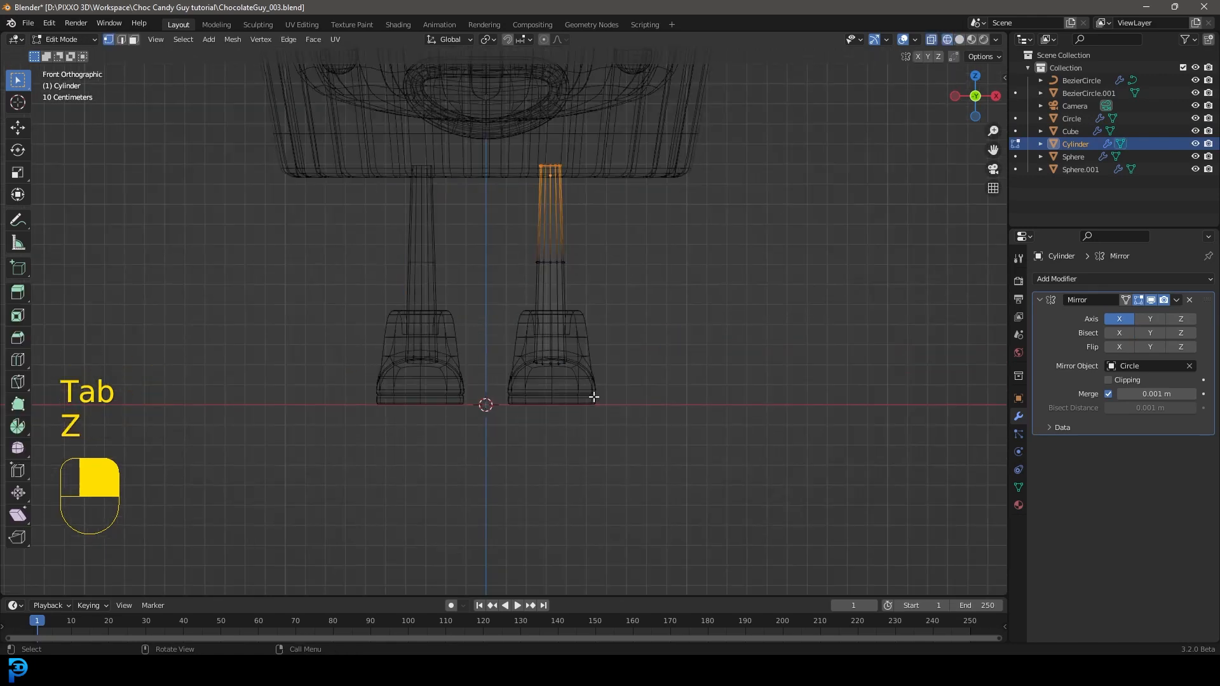
left_click_drag(586, 389, 521, 338)
scroll(601, 390, "up", 1)
key("g")
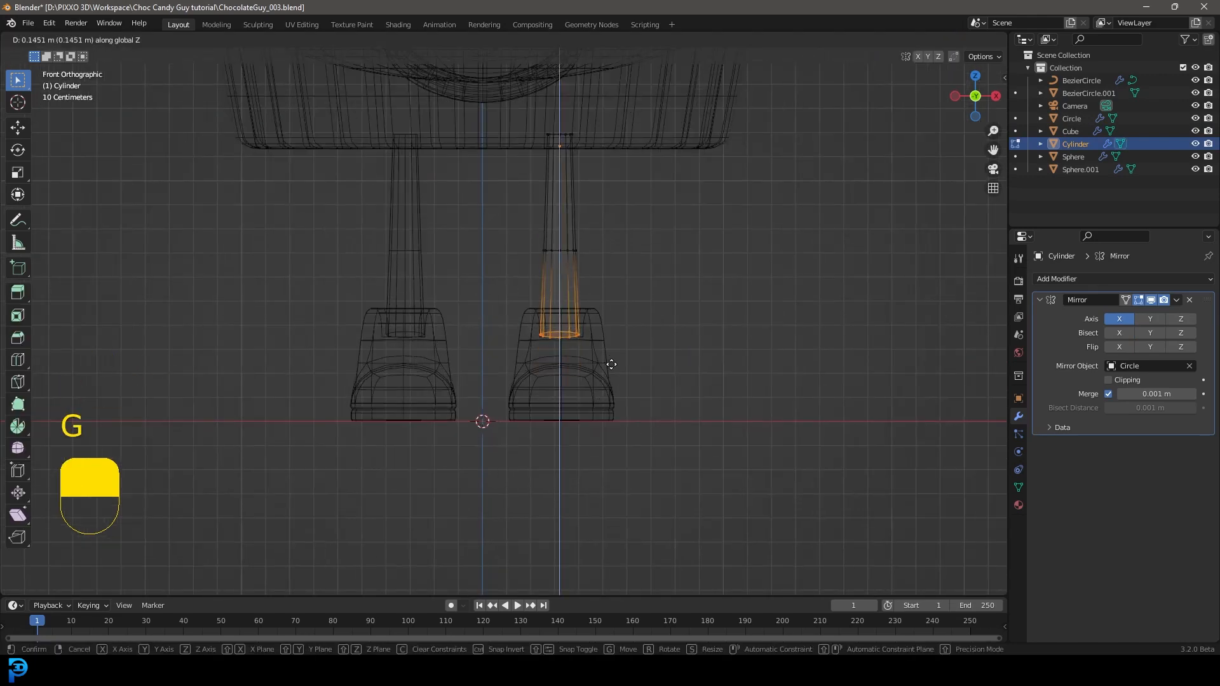
left_click(605, 363)
Step: In side view, move the leg's middle vertex ring up about 0.044 m to form the knee
key("KP_3")
scroll(608, 365, "up", 3)
left_click_drag(577, 280, 442, 224)
key("g")
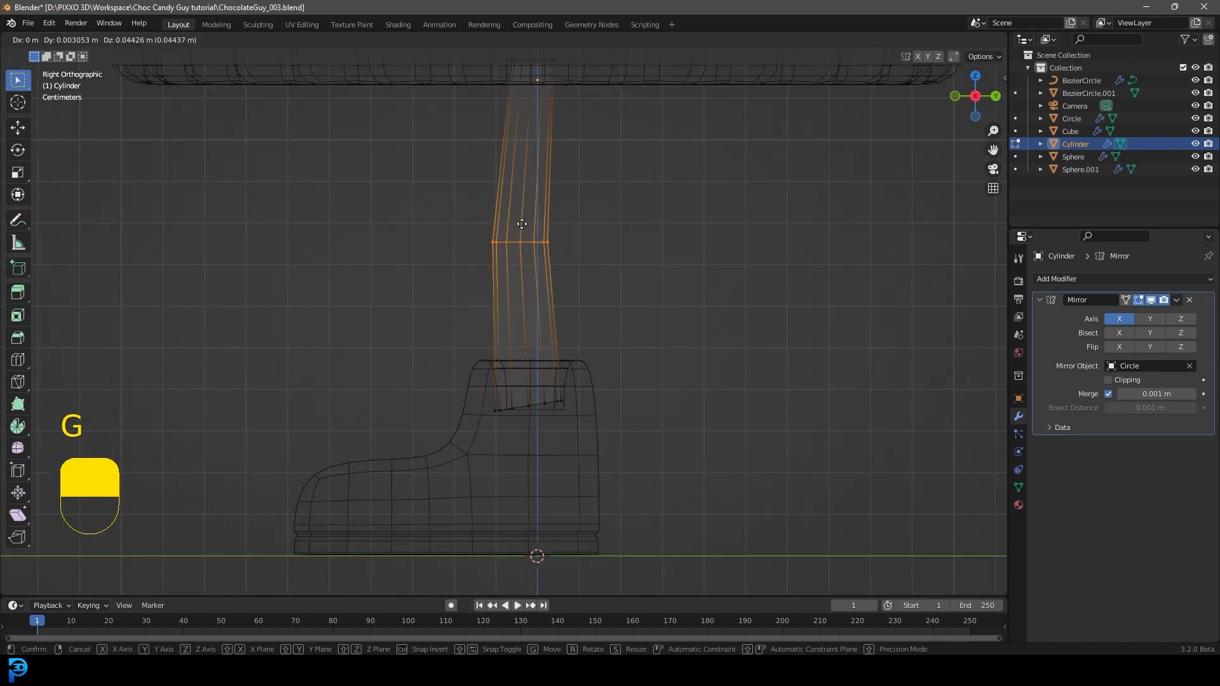
left_click(522, 225)
Step: Add three loop cuts to the upper leg and shrink them inward by about 0.22 m
middle_click_drag(533, 205, 545, 252, "shift")
scroll(547, 258, "up", 2)
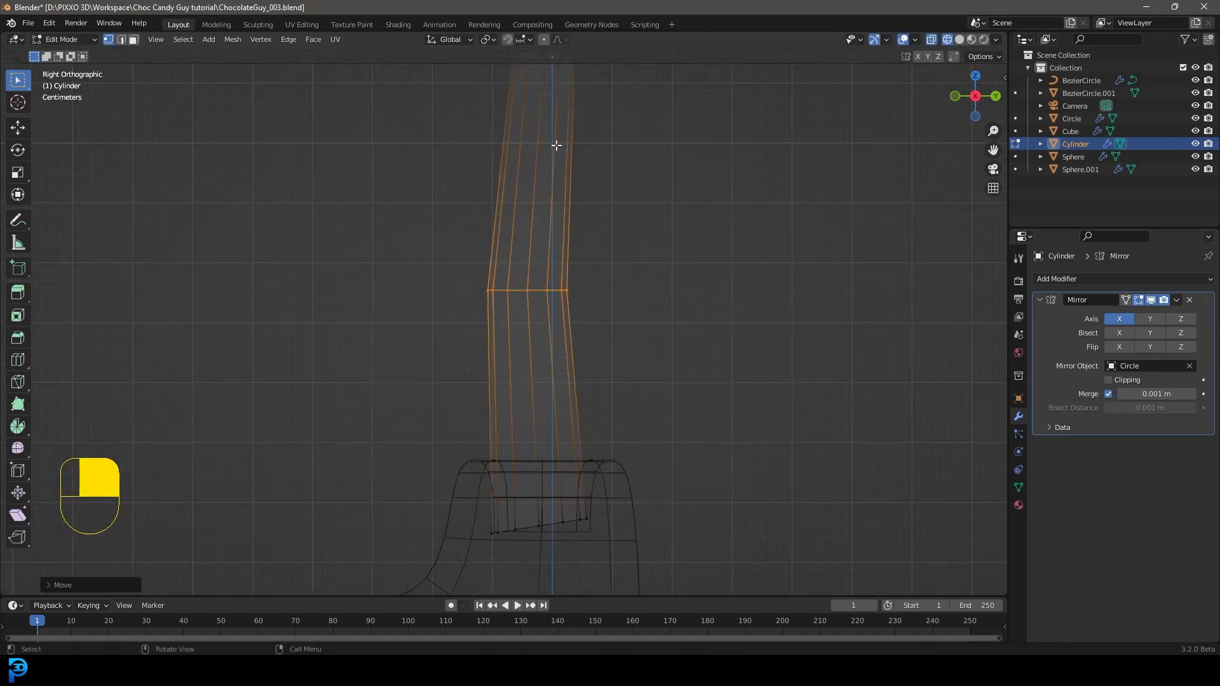
key("ctrl+r")
scroll(557, 125, "up", 1)
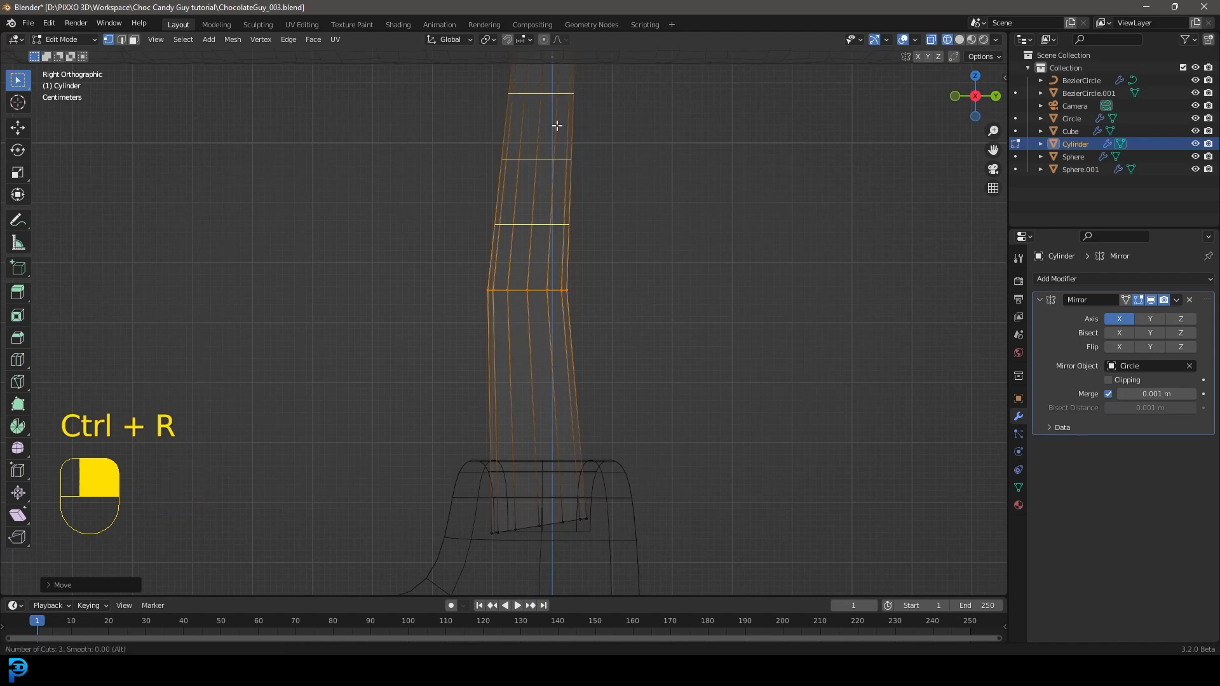
left_click(557, 125)
scroll(558, 122, "down", 2)
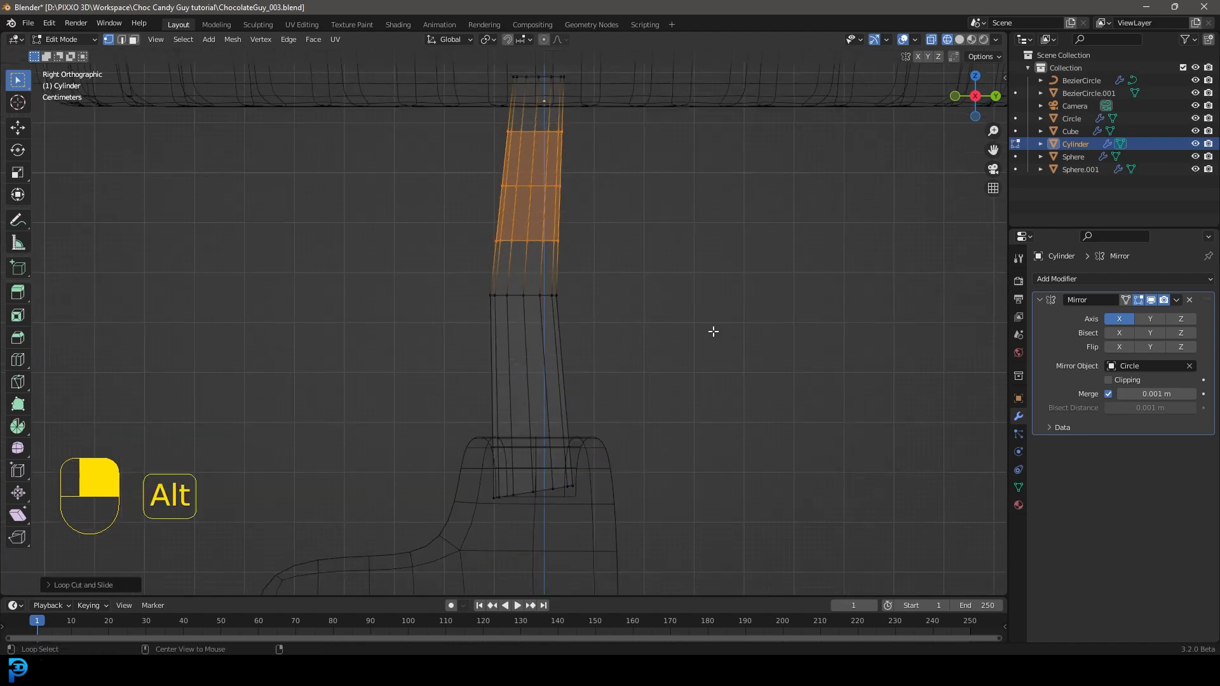
key("alt+s")
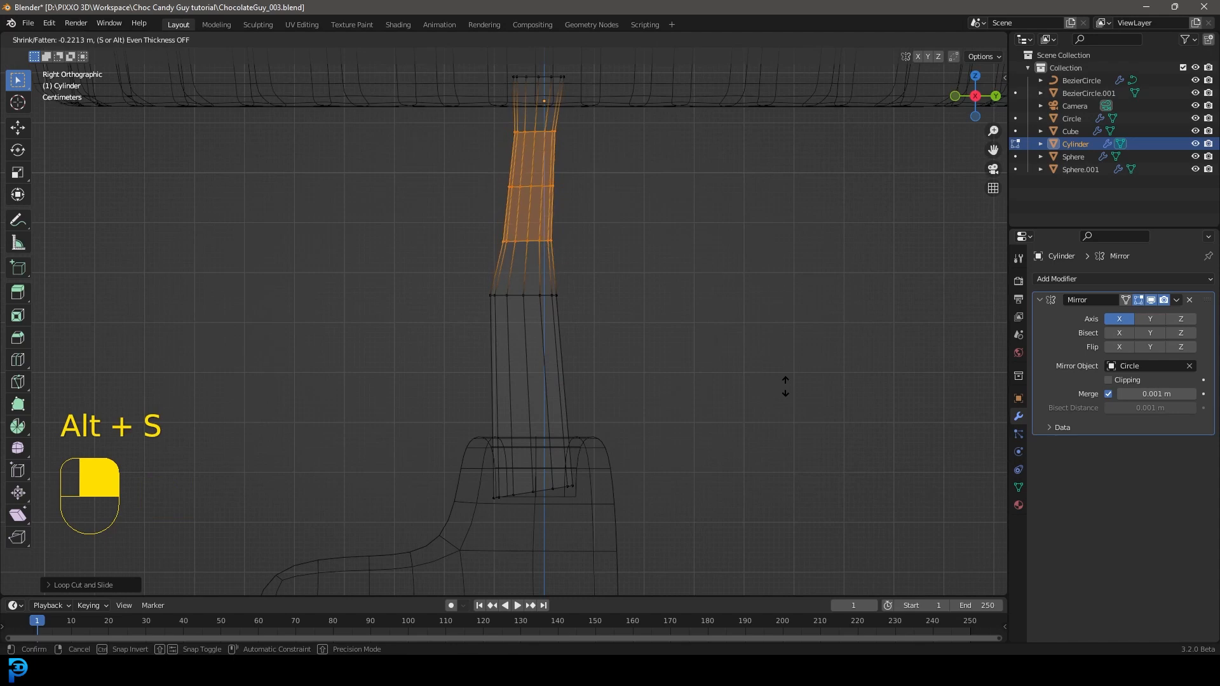
left_click(785, 386)
Step: Add three loop cuts to the lower leg and shrink them inward by about 0.25 m
scroll(558, 398, "up", 3)
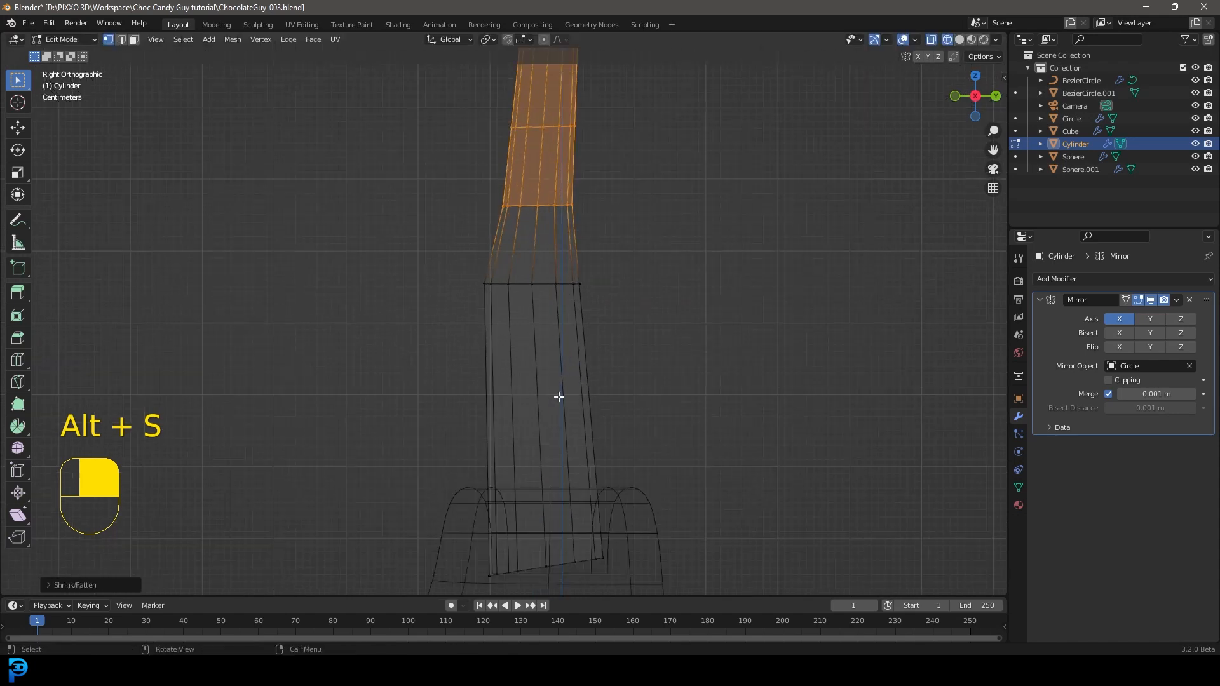
key("ctrl+r")
left_click(575, 328)
right_click(637, 332)
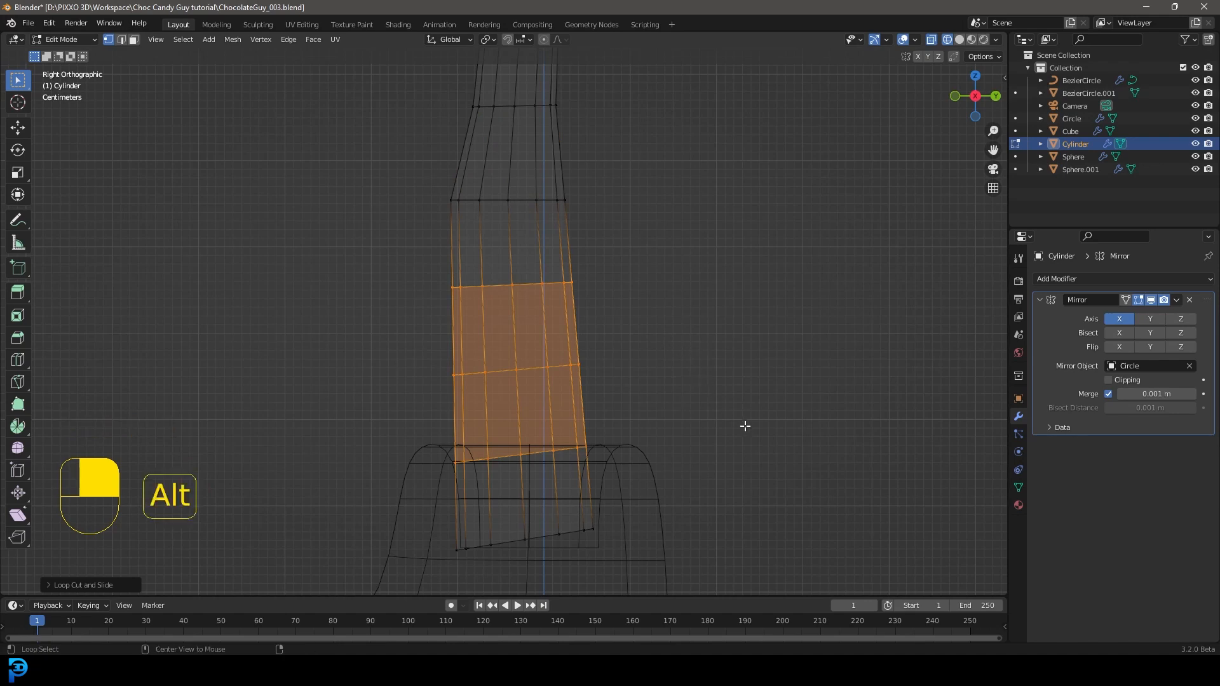
key("alt+s")
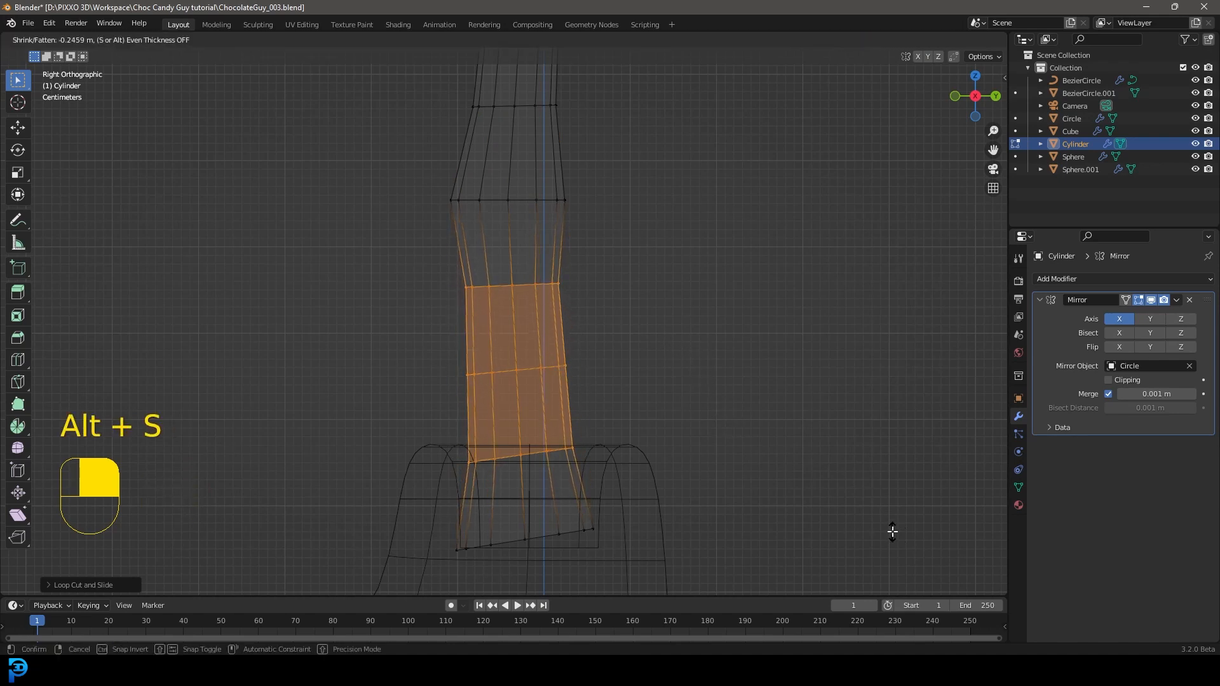
left_click(891, 530)
Step: Scale down the leg's bottom vertex ring inside the boot
middle_click_drag(659, 495, 641, 374, "shift")
left_click_drag(680, 478, 410, 379)
key("s")
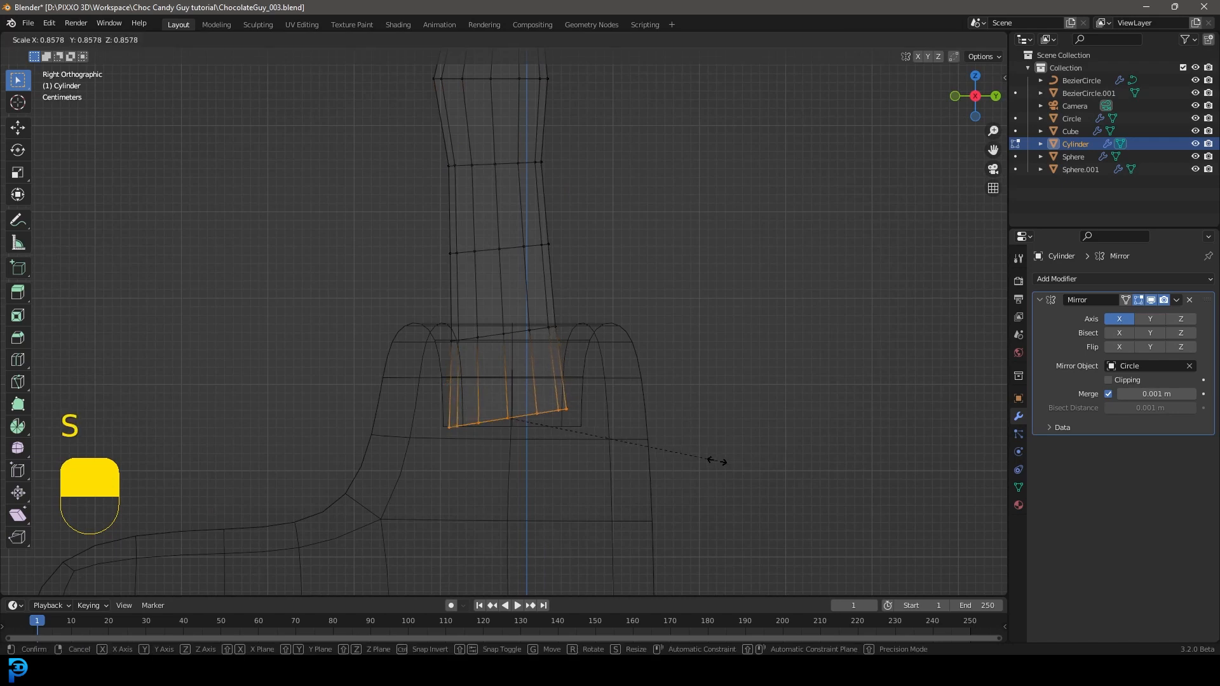
left_click(699, 461)
Step: Scale the knee's vertex ring down to about 0.93, and show the legs from the front in solid shading
middle_click_drag(483, 176, 547, 363, "shift")
scroll(662, 298, "up", 1)
left_click_drag(661, 298, 575, 242)
left_click_drag(449, 320, 655, 222)
scroll(667, 302, "down", 3)
key("s")
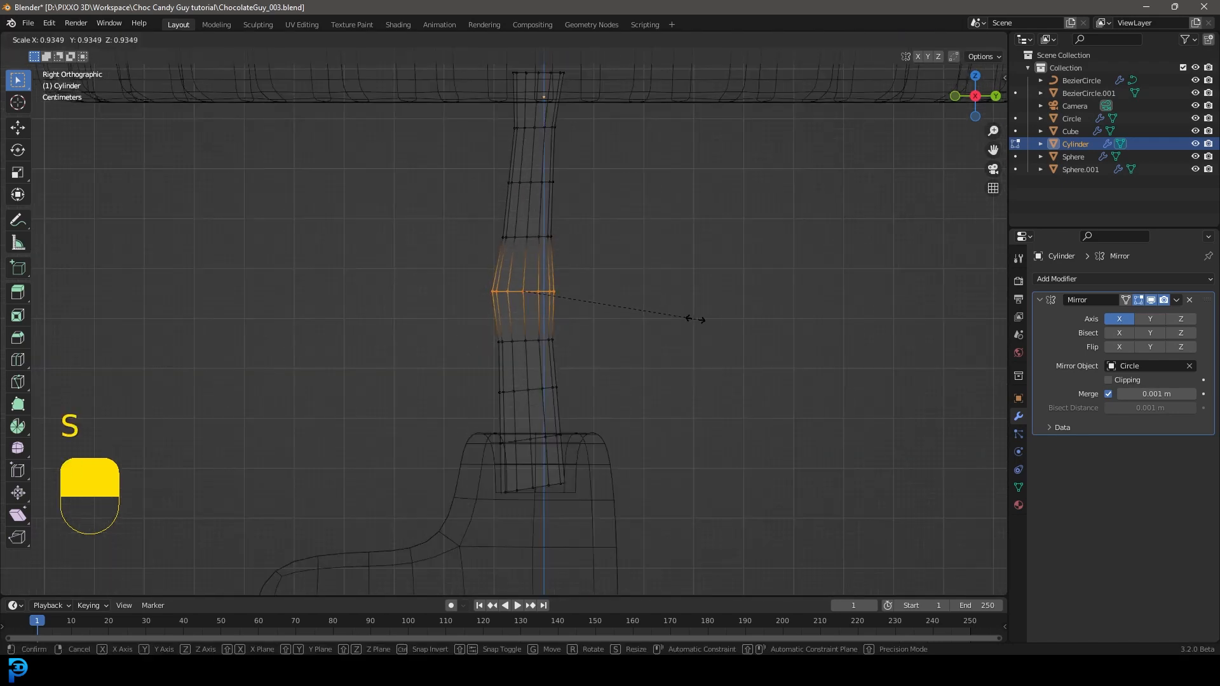
left_click(696, 321)
key("KP_1")
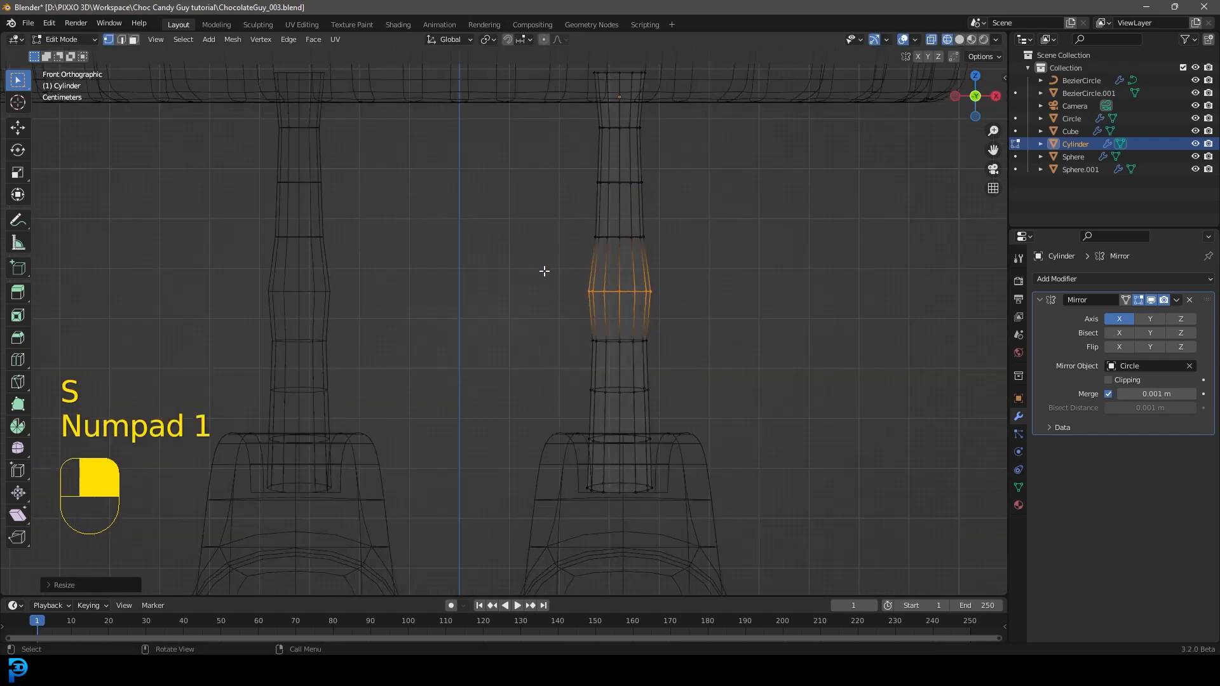
key("z")
left_click(655, 258)
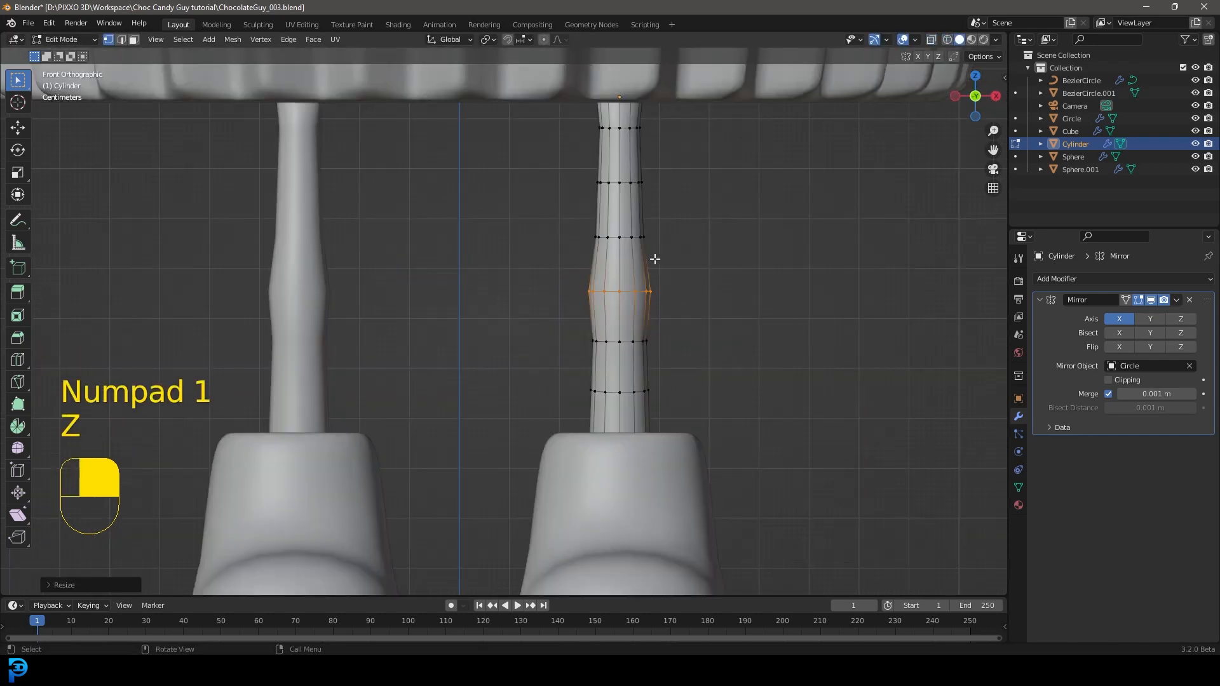
Step: Select the faces at the front of the knee, extrude them and scale the extrusion to about 0.55
left_click(134, 43)
middle_click_drag(660, 332, 612, 363, "shift")
scroll(641, 375, "up", 4)
key("alt+a")
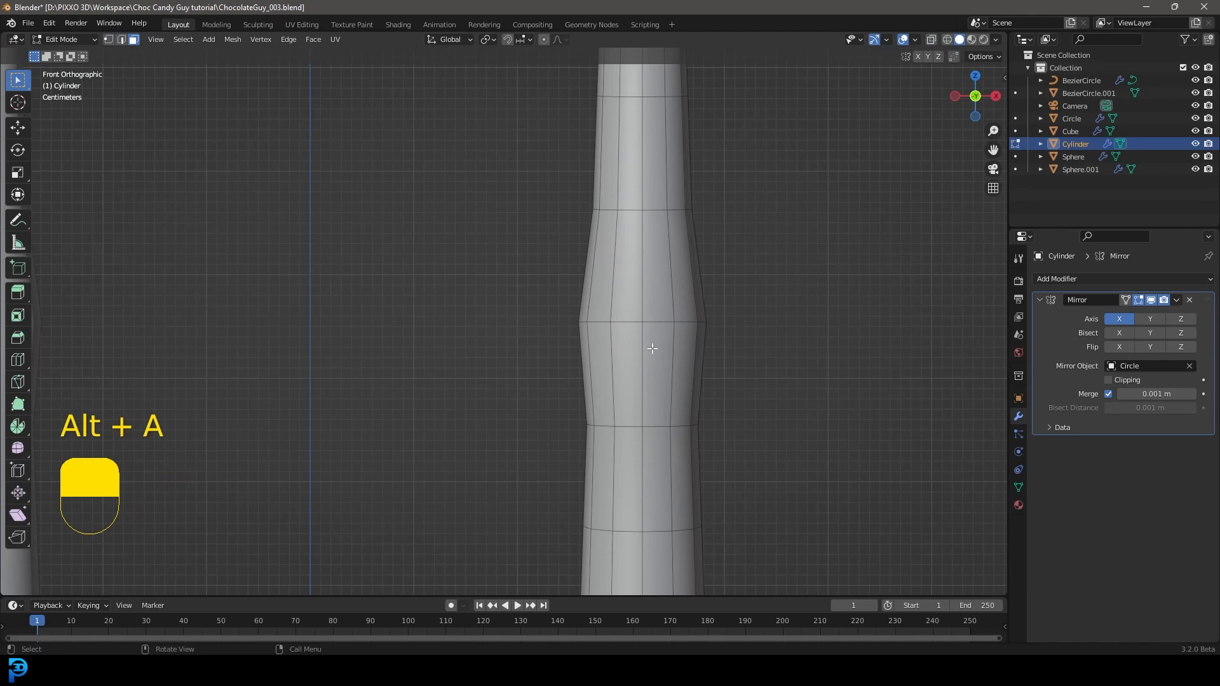
key("c")
mouse_move(654, 294)
left_mouse_down()
mouse_move(644, 339)
mouse_move(654, 307)
left_mouse_up()
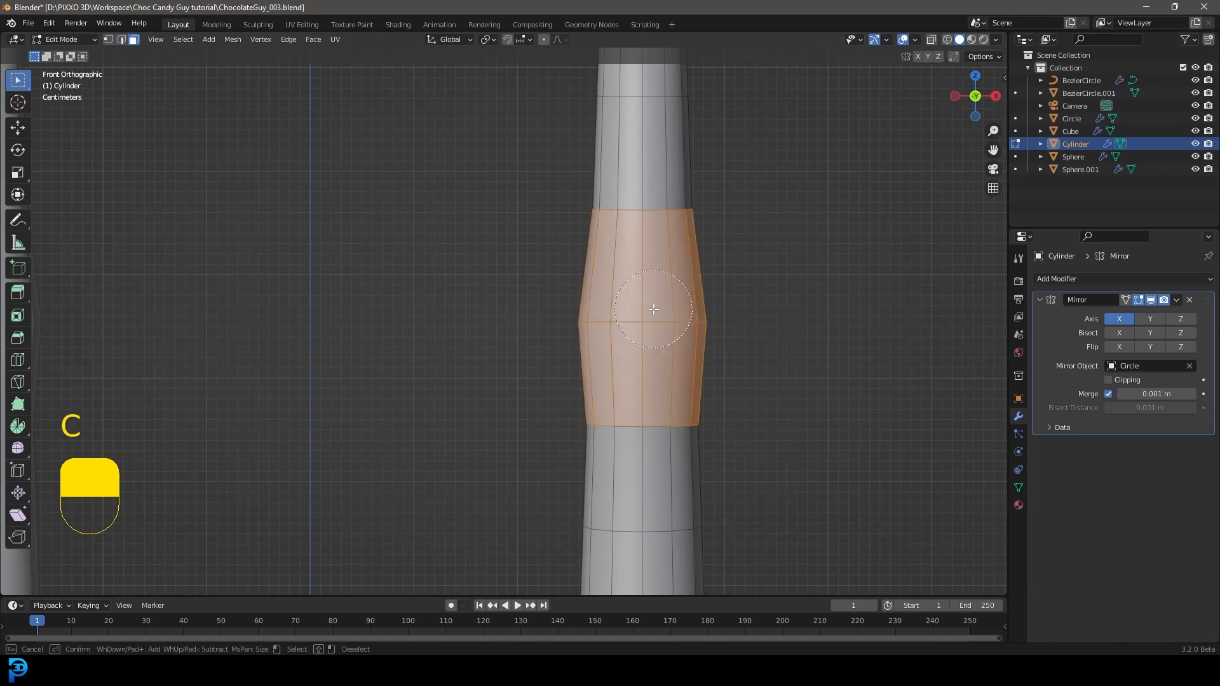
right_click(655, 310)
scroll(686, 329, "down", 5)
middle_click_drag(692, 332, 569, 356)
scroll(569, 356, "up", 3)
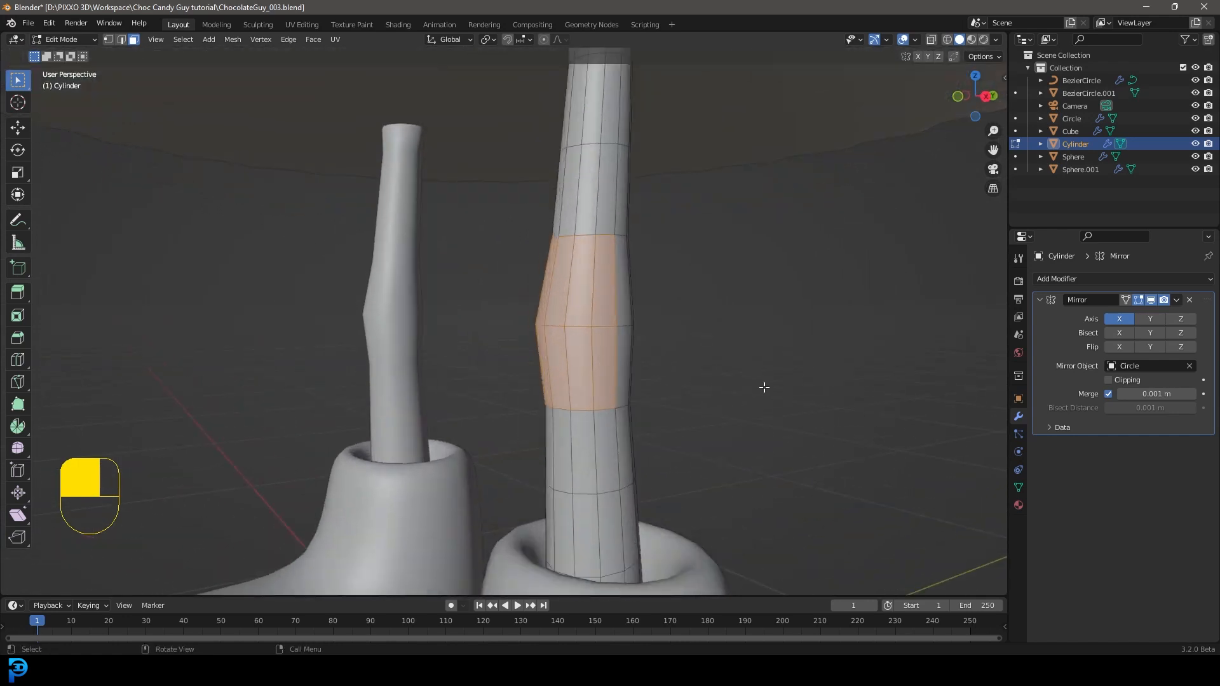
key("e")
key("s")
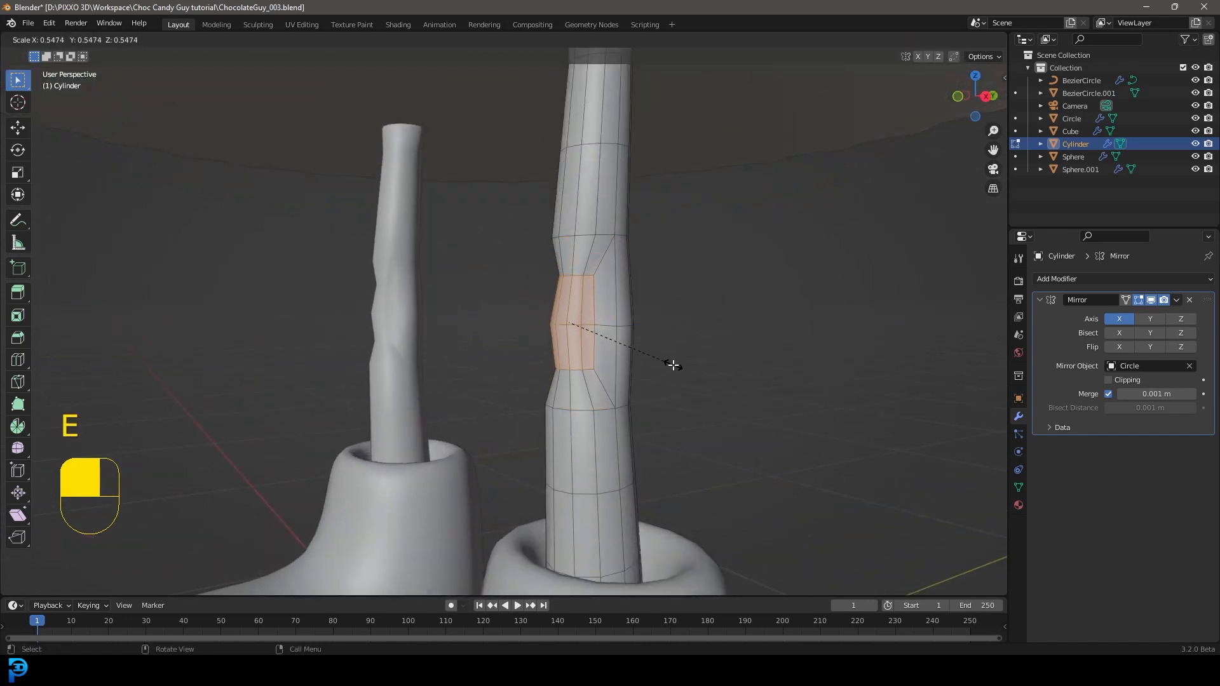
left_click(673, 365)
Step: Move the extruded kneecap faces forward by about 0.026 m in the side view
key("KP_3")
key("g")
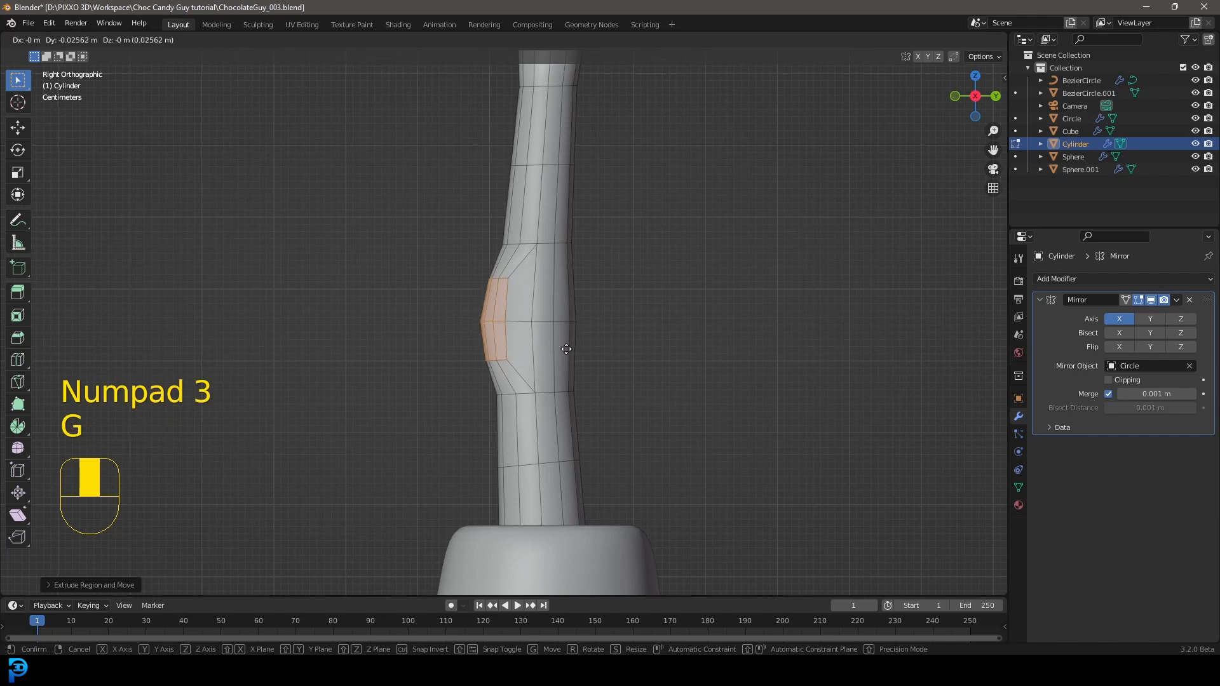
left_click(566, 348)
Step: Widen the kneecap faces along the X axis and clear the selection
scroll(544, 278, "down", 5)
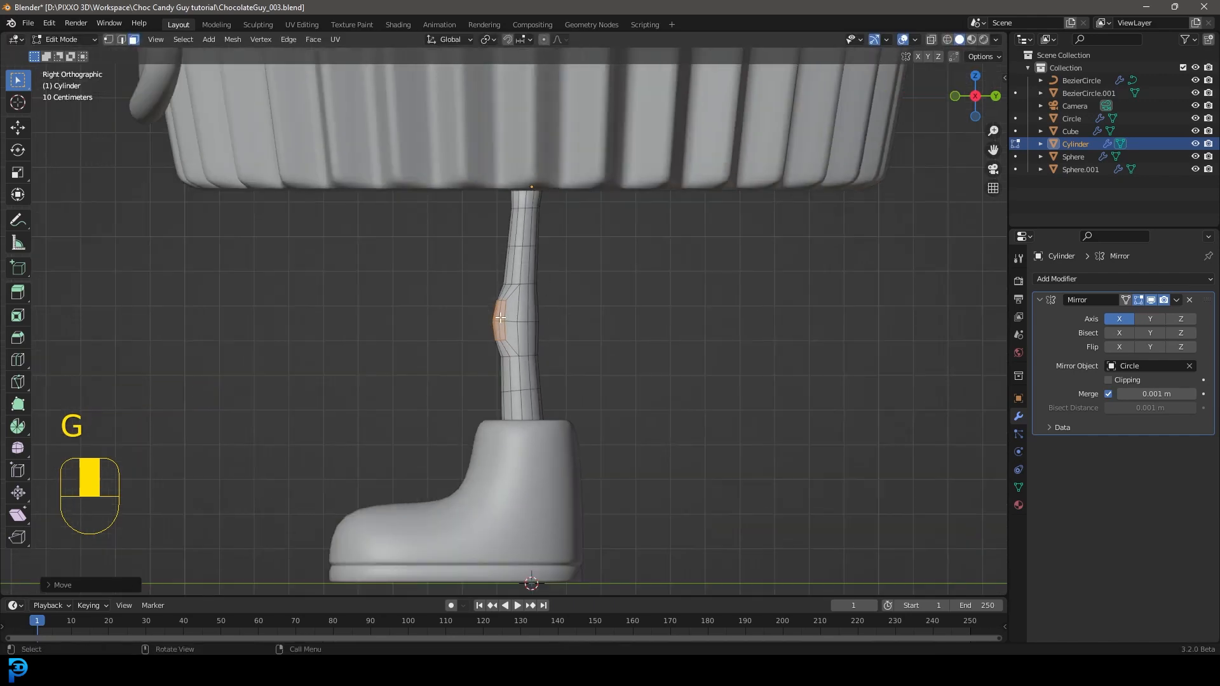
middle_click_drag(535, 317, 615, 319)
scroll(615, 319, "up", 4)
key("s")
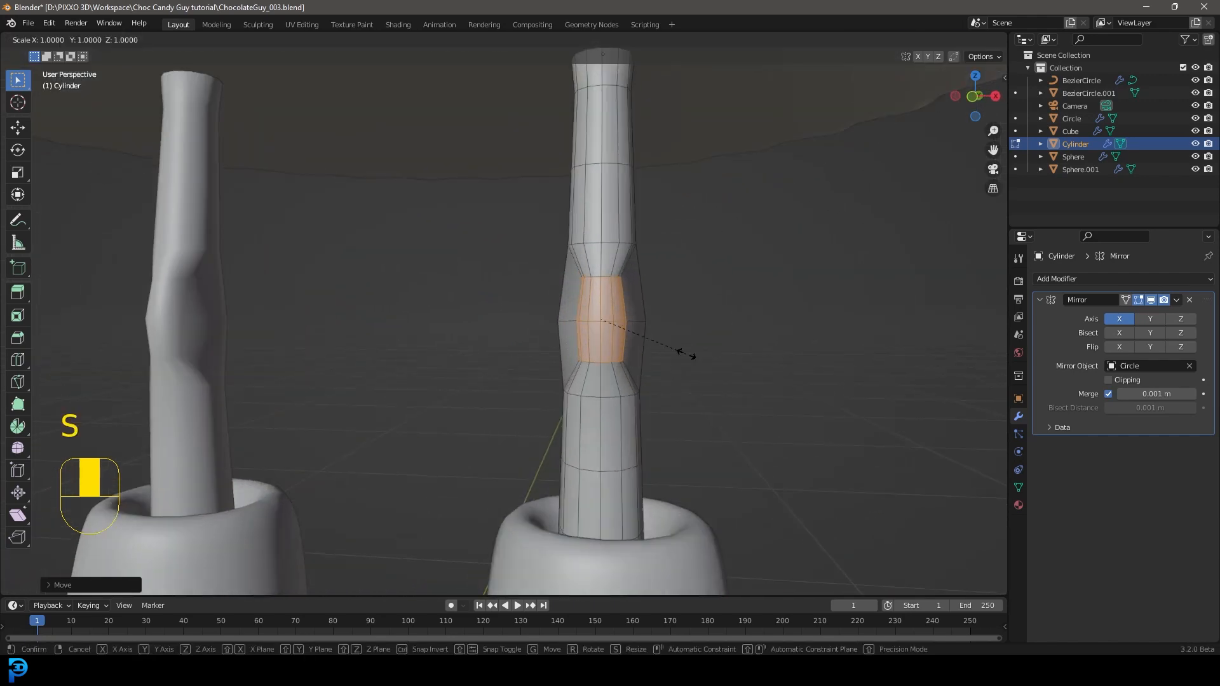
key("x")
left_click(734, 360)
middle_click_drag(699, 308, 555, 267)
key("alt+a")
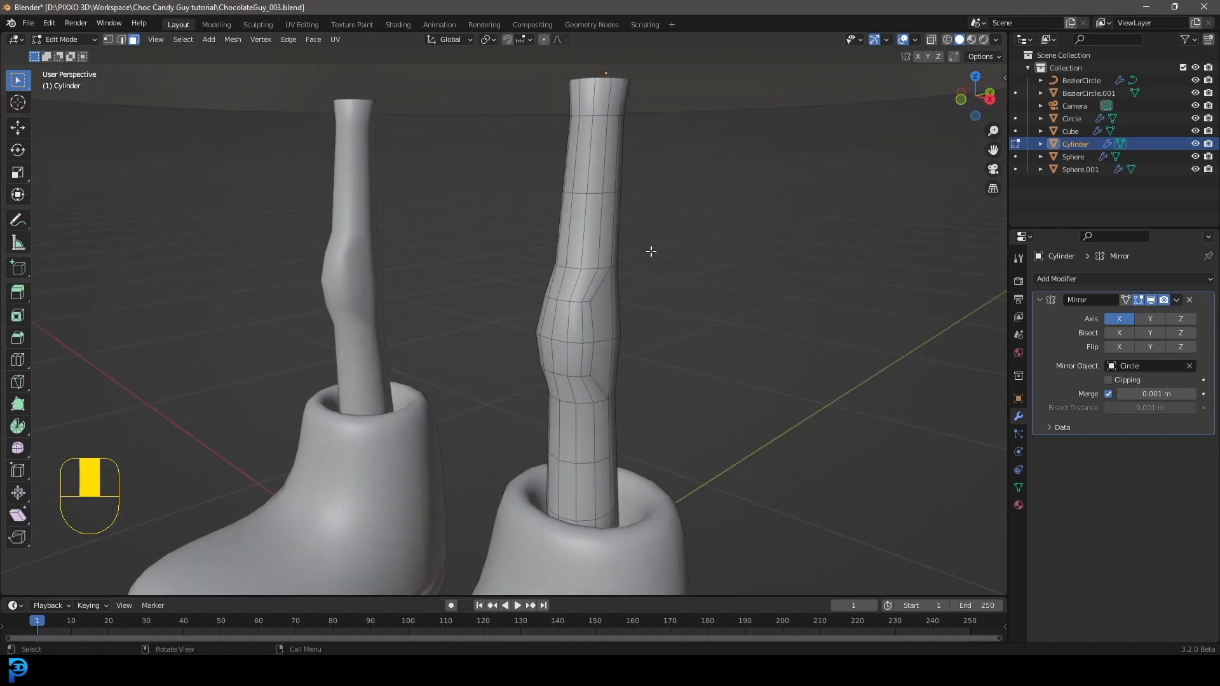
Step: Select the whole leg mesh and soften the knee shape with the Smooth tool
key("a")
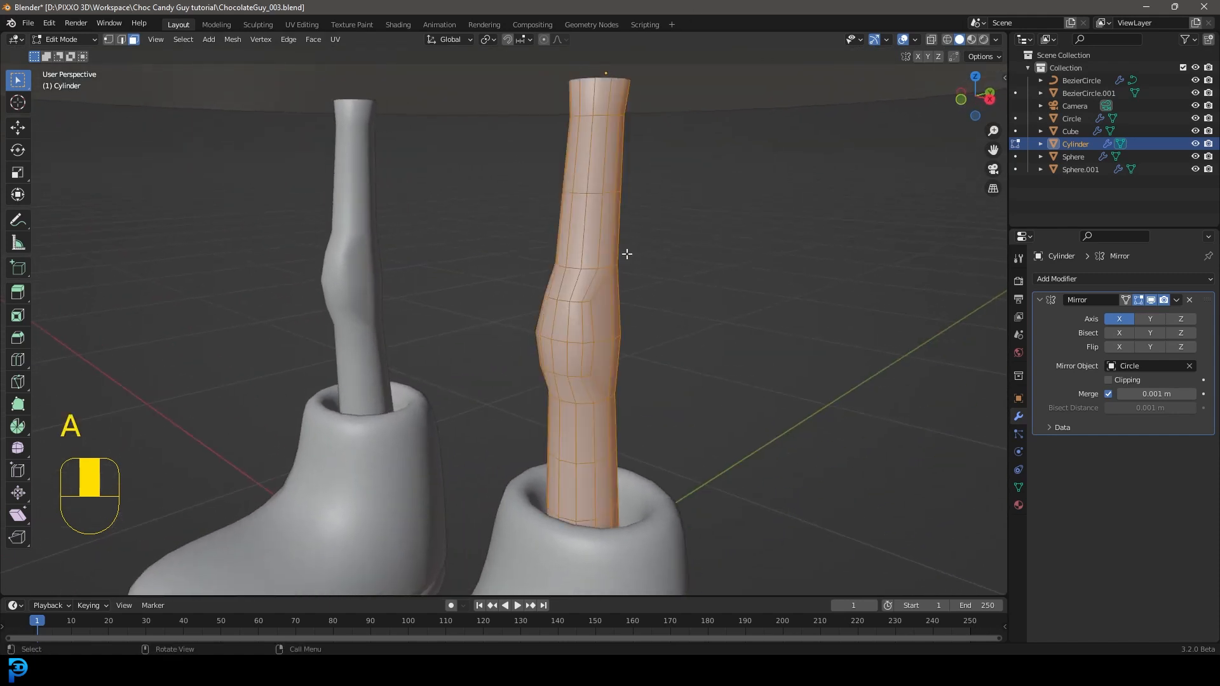
left_click(18, 449)
mouse_move(534, 325)
left_mouse_down()
mouse_move(488, 341)
mouse_move(678, 350)
mouse_move(680, 322)
left_mouse_up()
key("z")
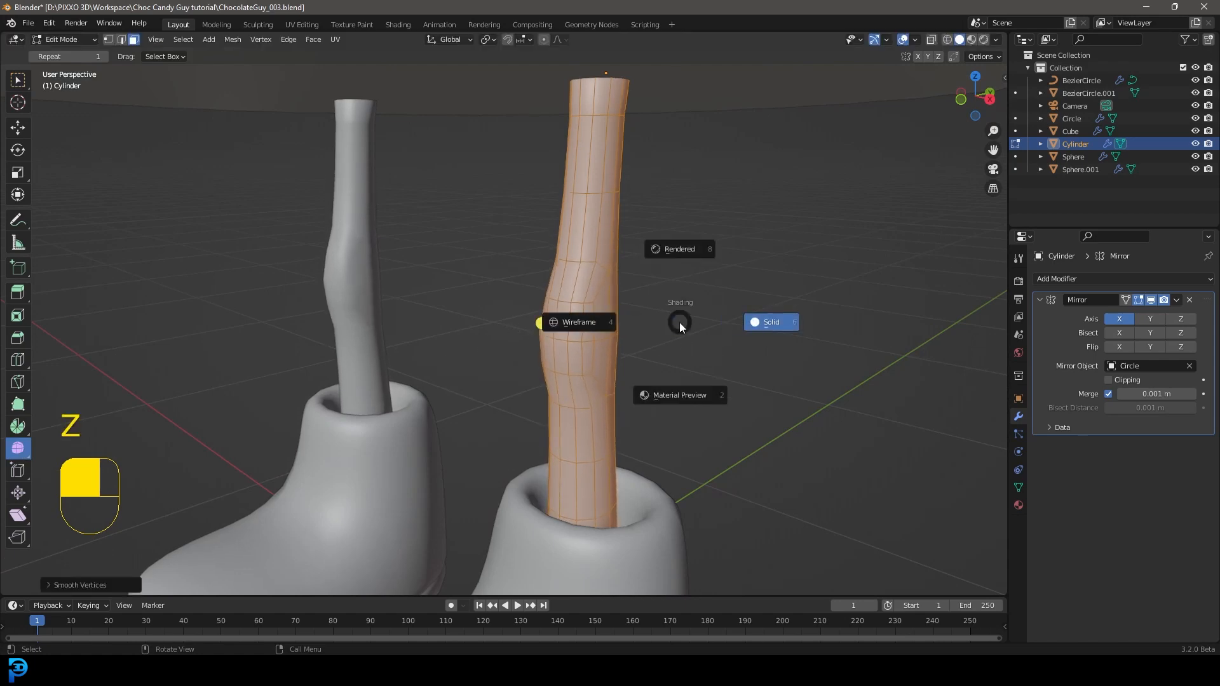
left_click(571, 321)
scroll(638, 305, "down", 4)
middle_click_drag(613, 285, 597, 504)
left_click(563, 432)
middle_click_drag(563, 432, 582, 280)
key("x")
key("x")
key("Escape")
middle_click_drag(569, 202, 566, 291)
Step: Smooth the entire leg mesh once more and return to solid shading
key("a")
mouse_move(485, 269)
middle_mouse_down()
mouse_move(638, 257)
mouse_move(555, 288)
middle_mouse_up()
key("z")
left_click(608, 296)
middle_click_drag(579, 375, 586, 487)
scroll(566, 379, "down", 5)
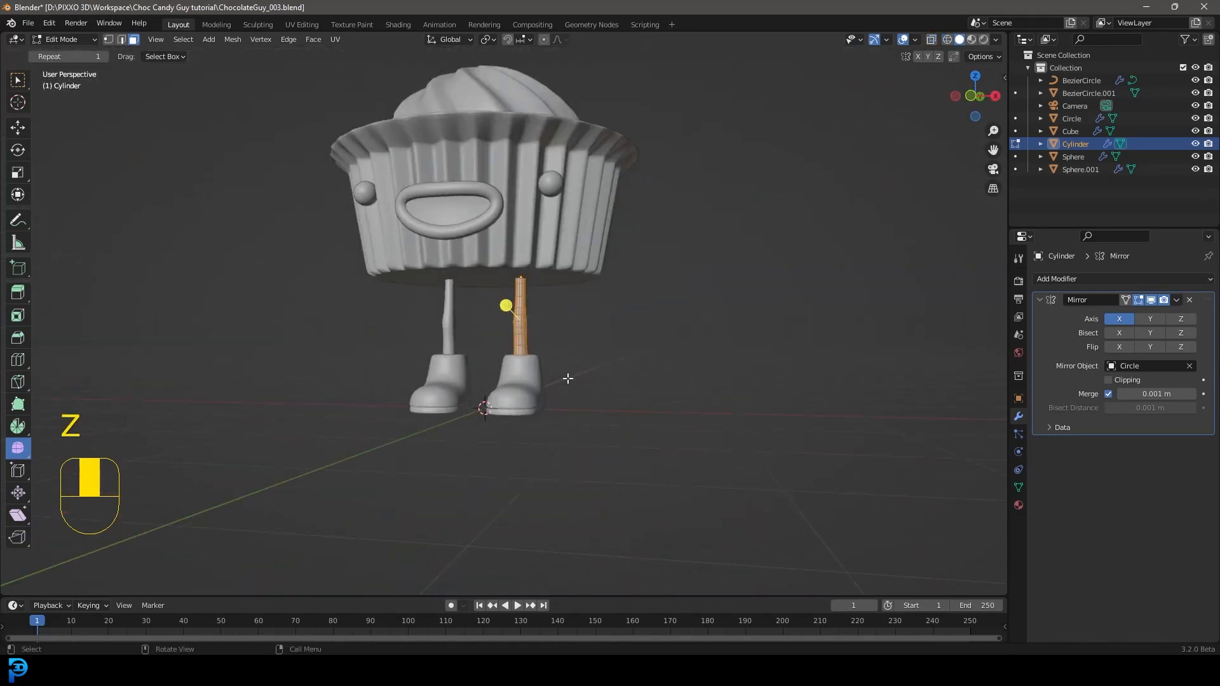
Step: In Object Mode, select the chocolate body, wrapper, mouth and eyes and lower them along Z by a little under 0.2 m
key("Tab")
key("KP_1")
key("alt+a")
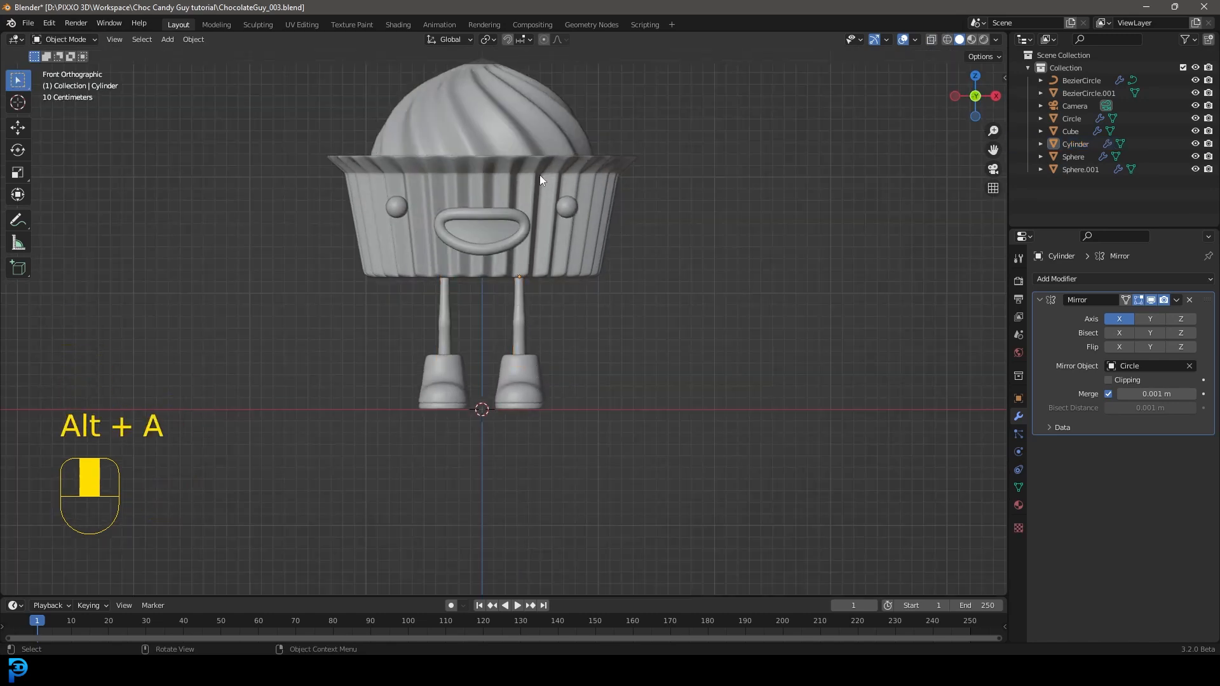
scroll(351, 113, "down", 2)
left_click_drag(344, 105, 655, 254)
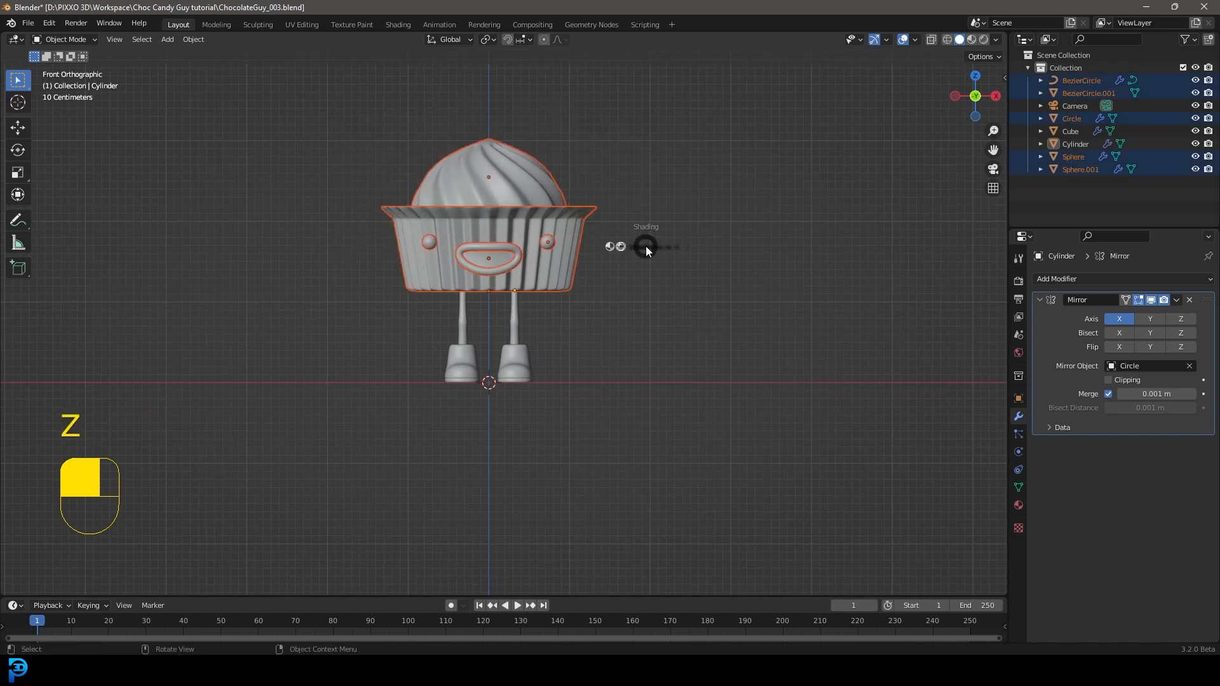
key("z")
left_click(540, 263)
scroll(540, 263, "up", 3)
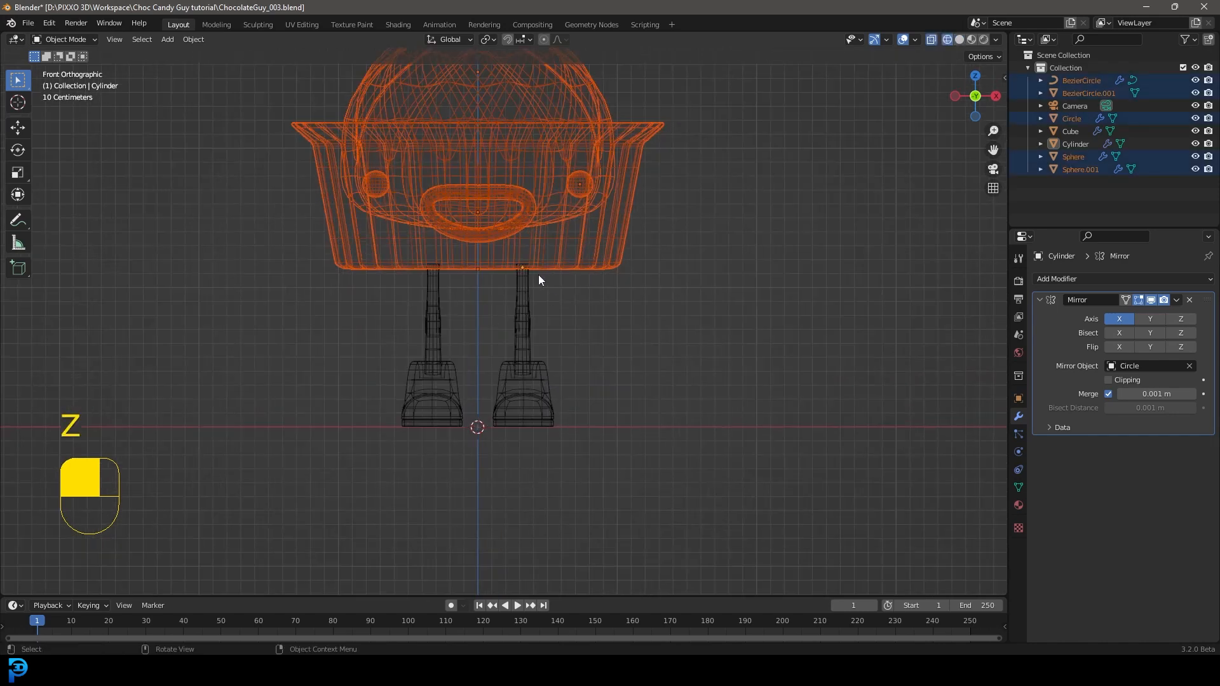
key("g")
key("z")
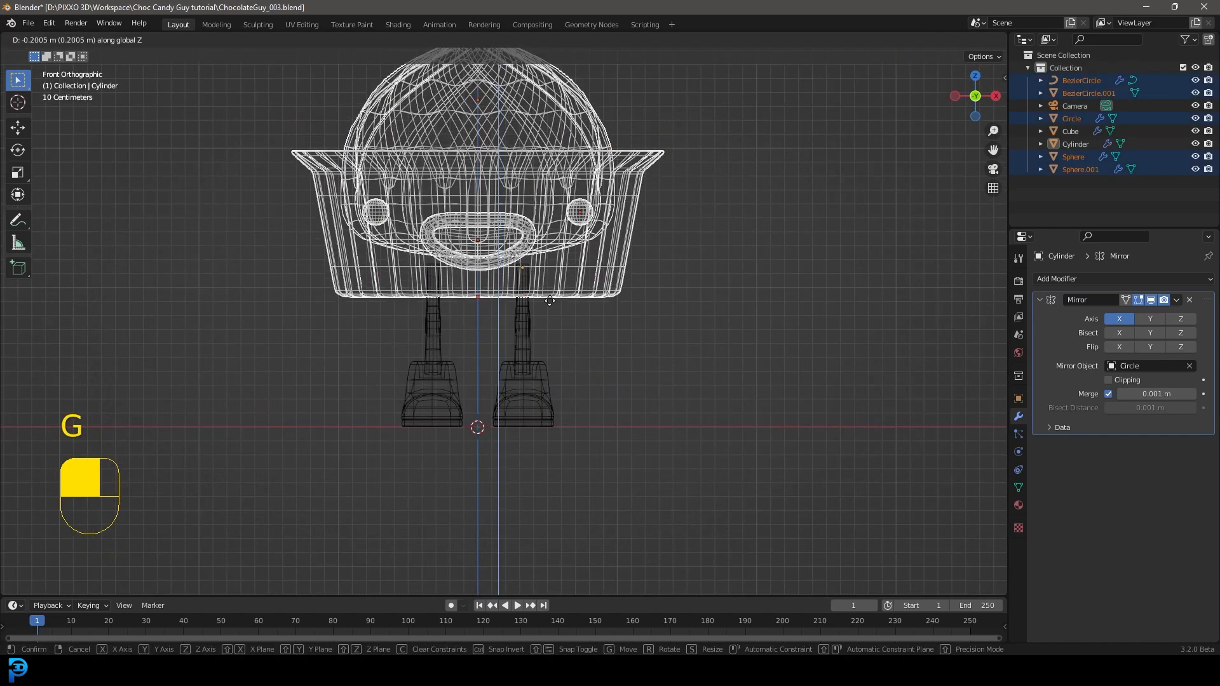
left_click(550, 295)
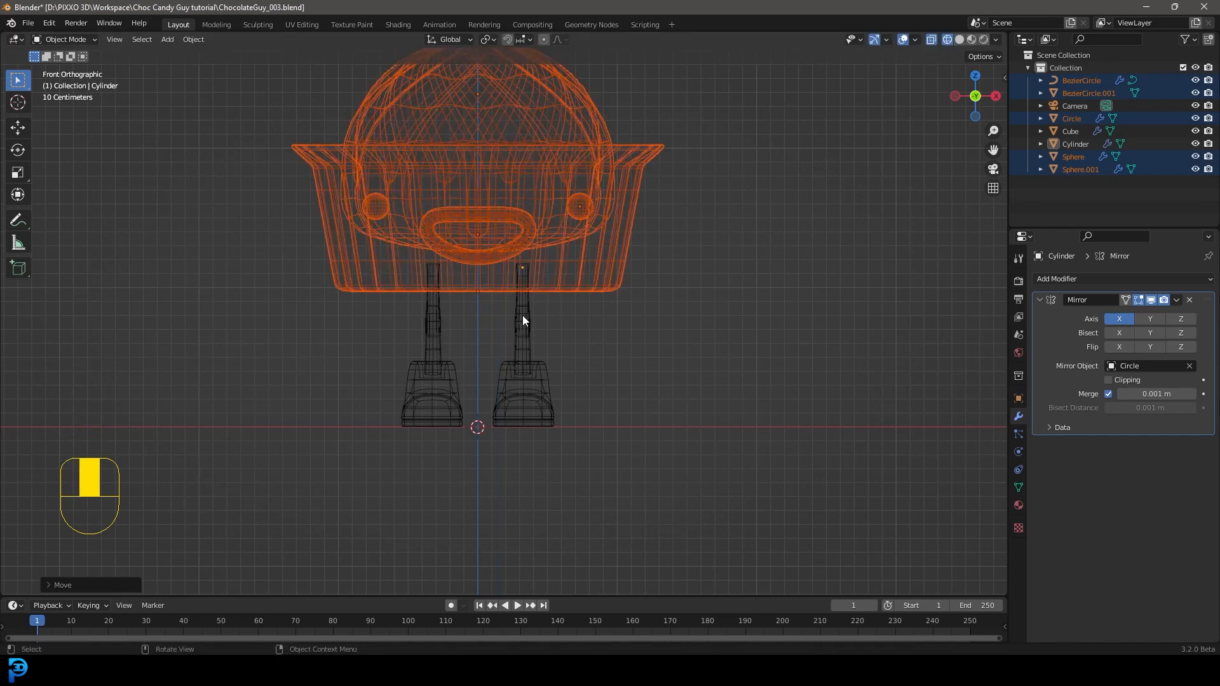
Step: Lower the legs along Z by about 0.1 m into the boots and return to solid shading
left_click(525, 319)
key("g")
middle_click(527, 325)
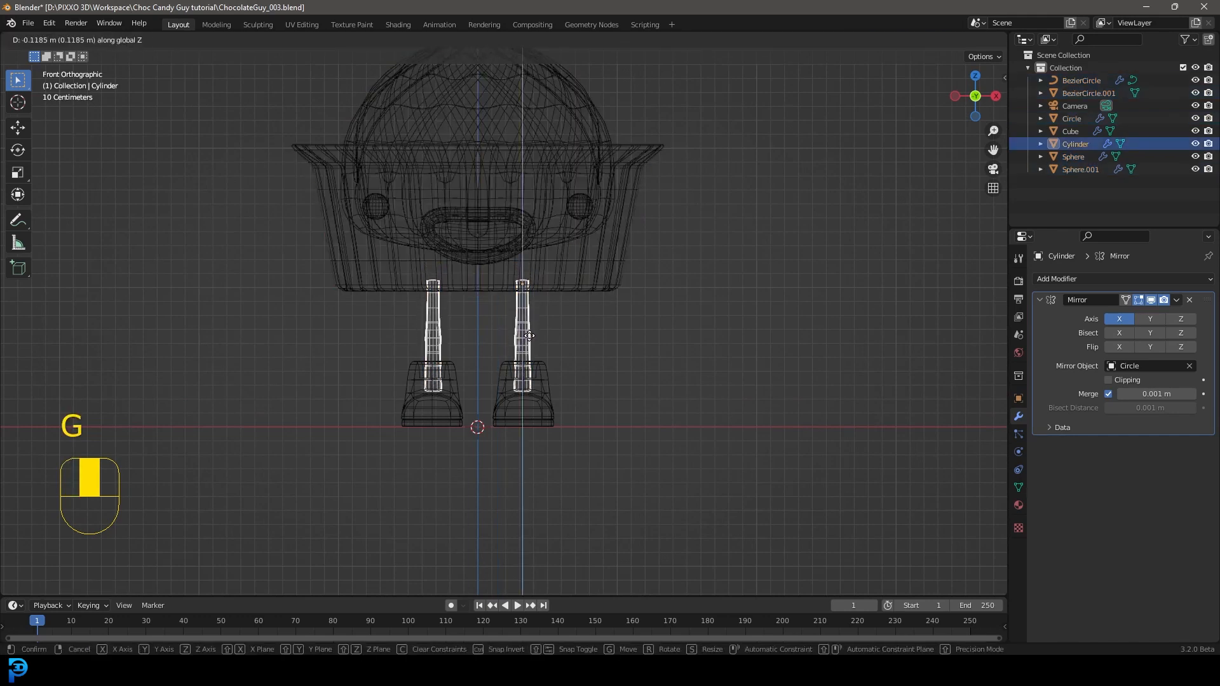
left_click(532, 333)
key("z")
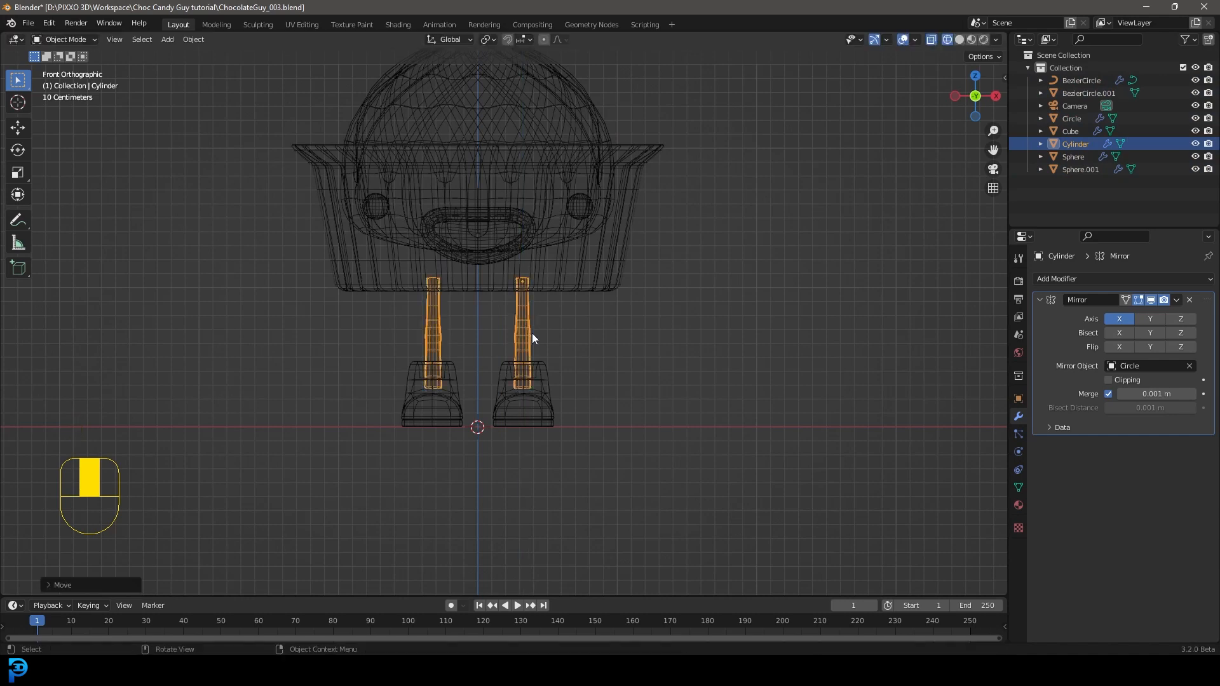
left_click(661, 331)
Step: Select the legs and boots together and move them slightly outward along X to widen the stance
left_click_drag(575, 392, 530, 349)
key("g")
key("x")
left_click(519, 329)
key("alt+a")
middle_click_drag(604, 330, 618, 359)
key("KP_1")
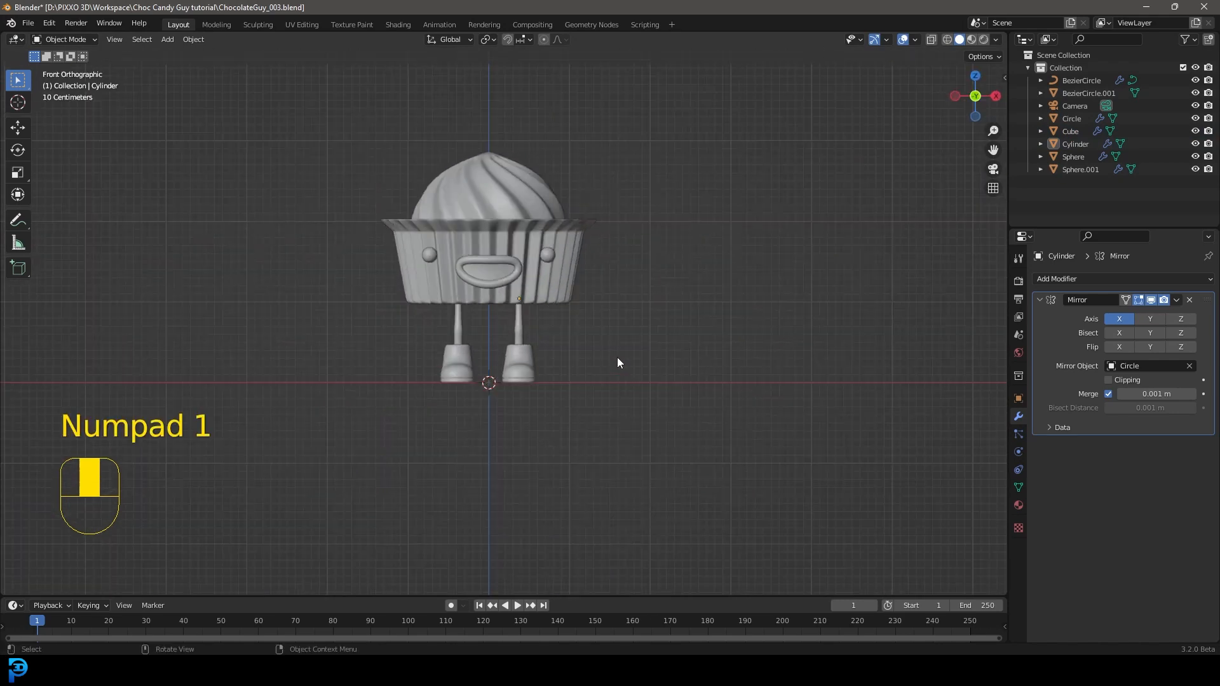
Step: Save the Blender file with the adjusted body and leg proportions
middle_click_drag(489, 276, 507, 309, "shift")
scroll(552, 384, "up", 2)
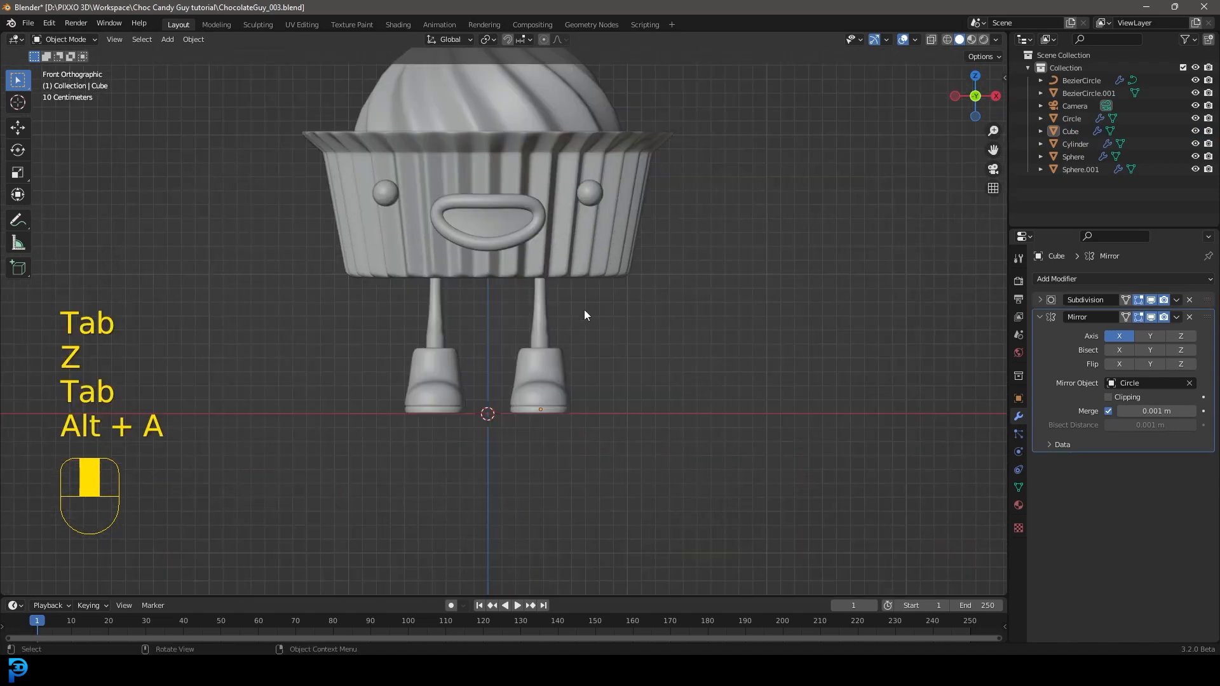
mouse_move(584, 310)
middle_mouse_down()
mouse_move(531, 307)
mouse_move(548, 320)
mouse_move(569, 295)
middle_mouse_up()
scroll(578, 318, "down", 3)
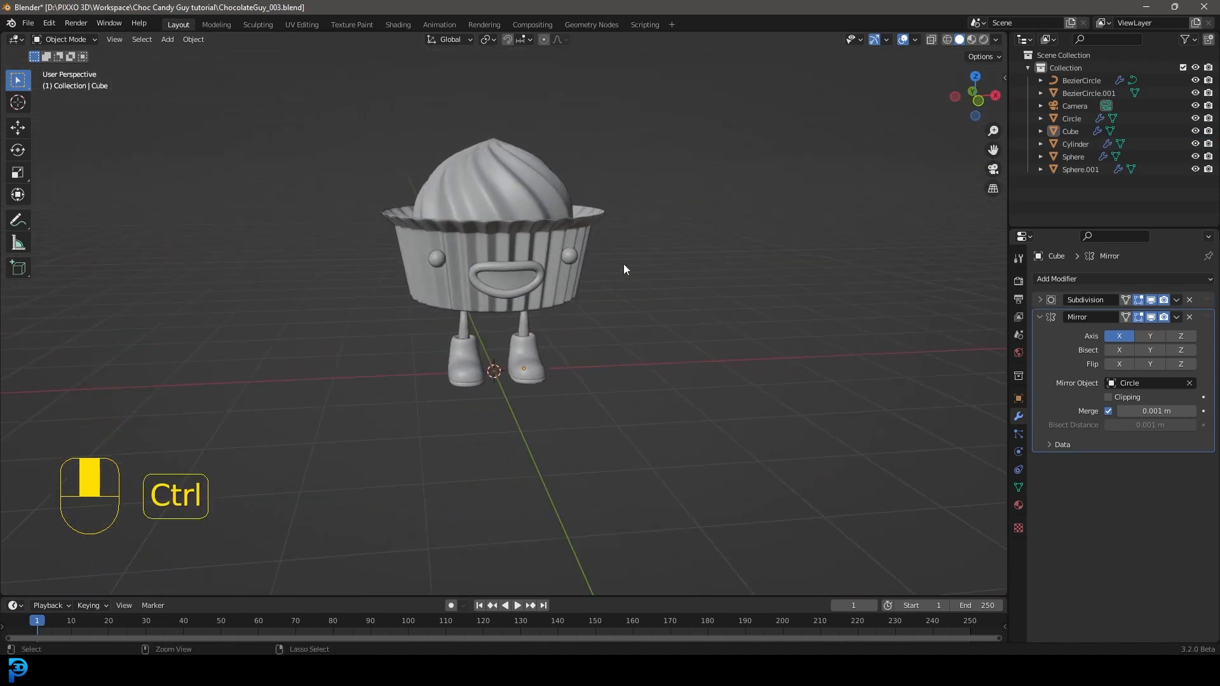
key("ctrl+s")
key("ctrl+s")
key("ctrl+s")
Step: Examine the candy character's overall proportions from the front, from below and from above
middle_click_drag(625, 273, 684, 314)
scroll(600, 293, "up", 2)
scroll(527, 218, "up", 2)
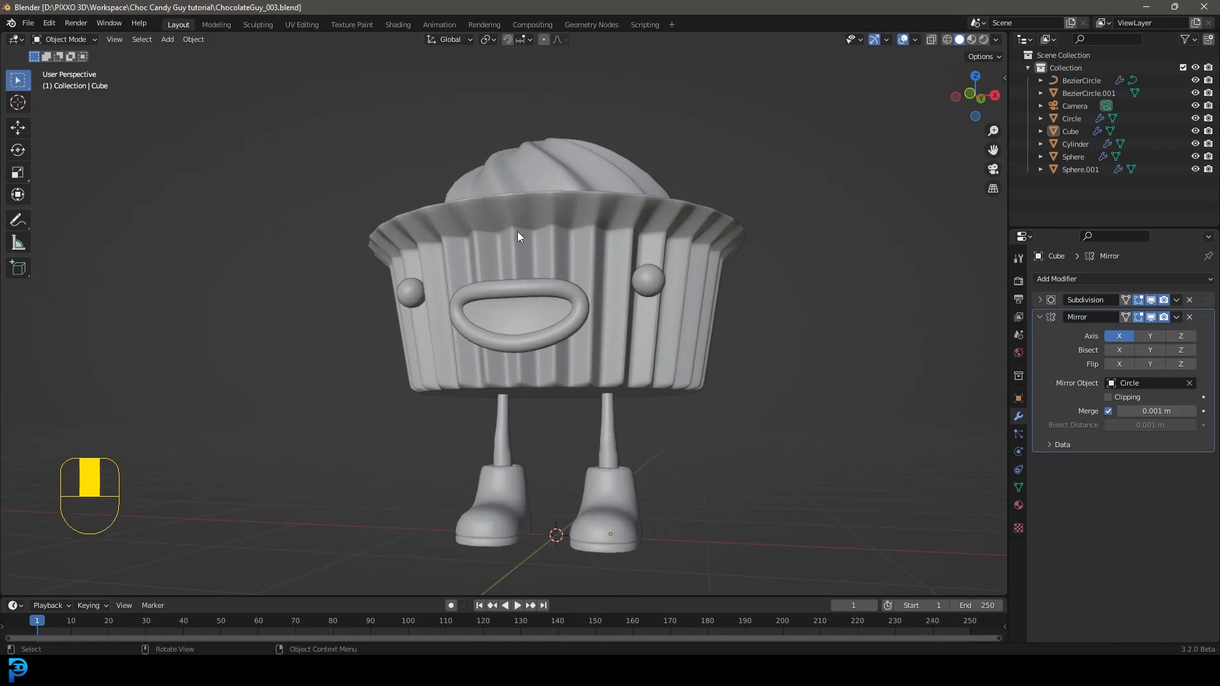
middle_click_drag(547, 253, 741, 304)
scroll(538, 262, "down", 5)
scroll(601, 302, "up", 5)
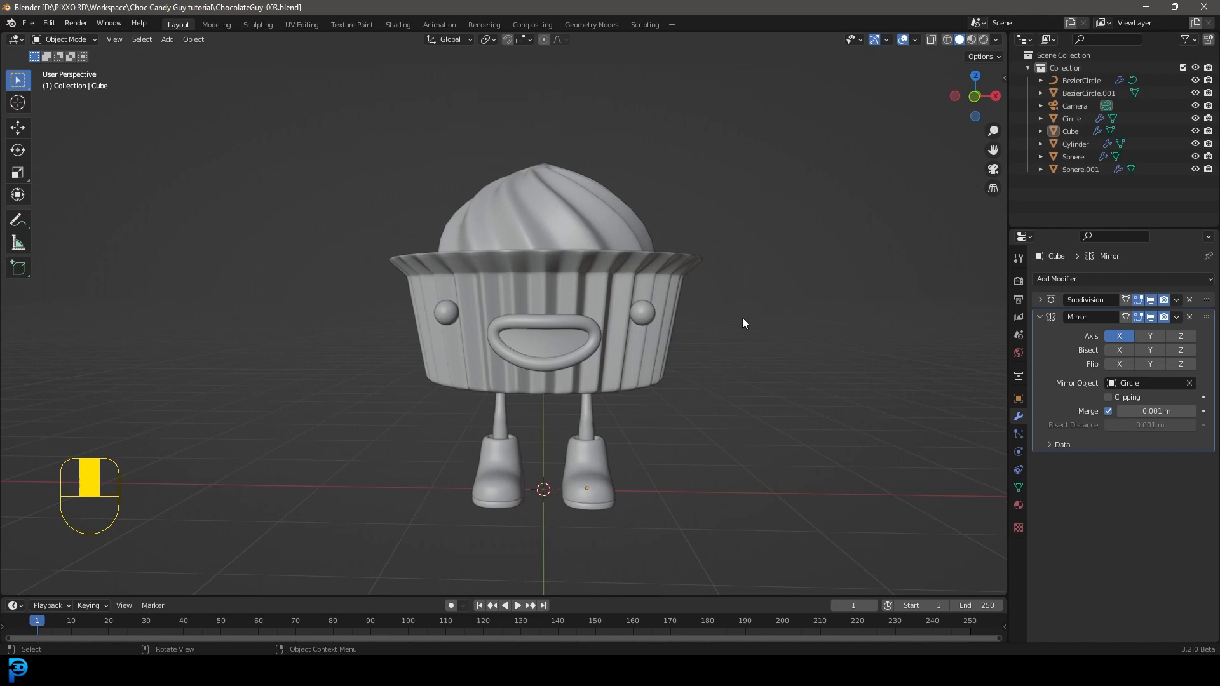
middle_click_drag(820, 370, 780, 390)
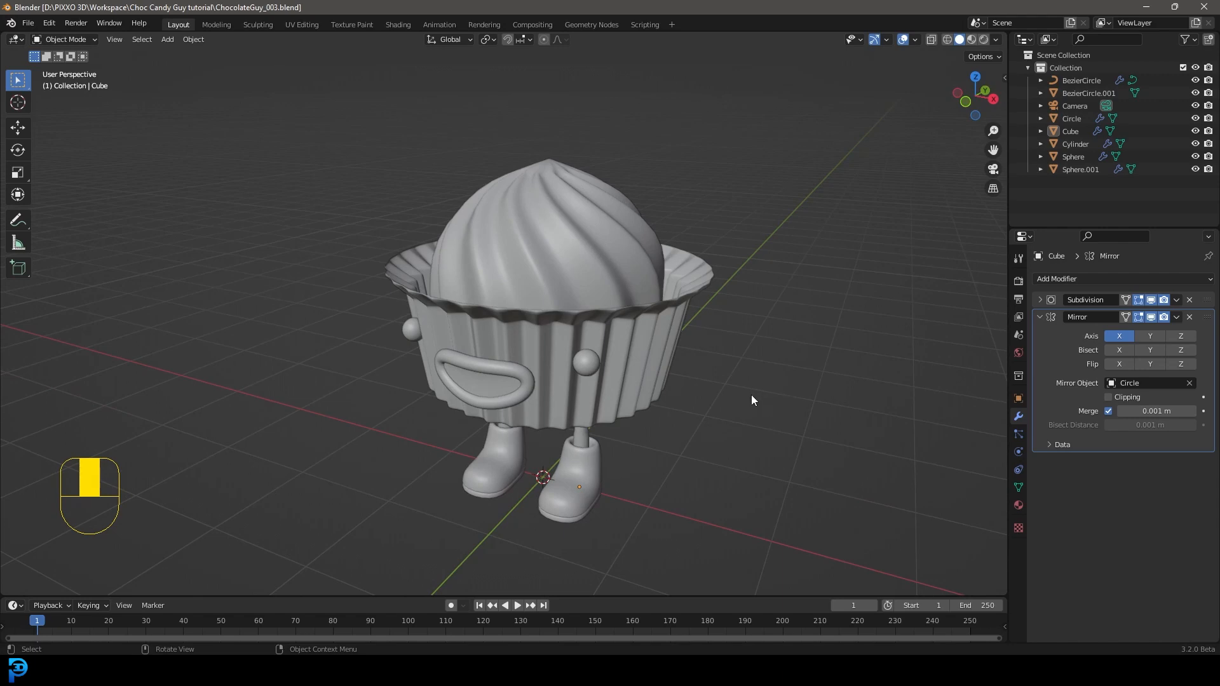
middle_click_drag(773, 392, 799, 374)
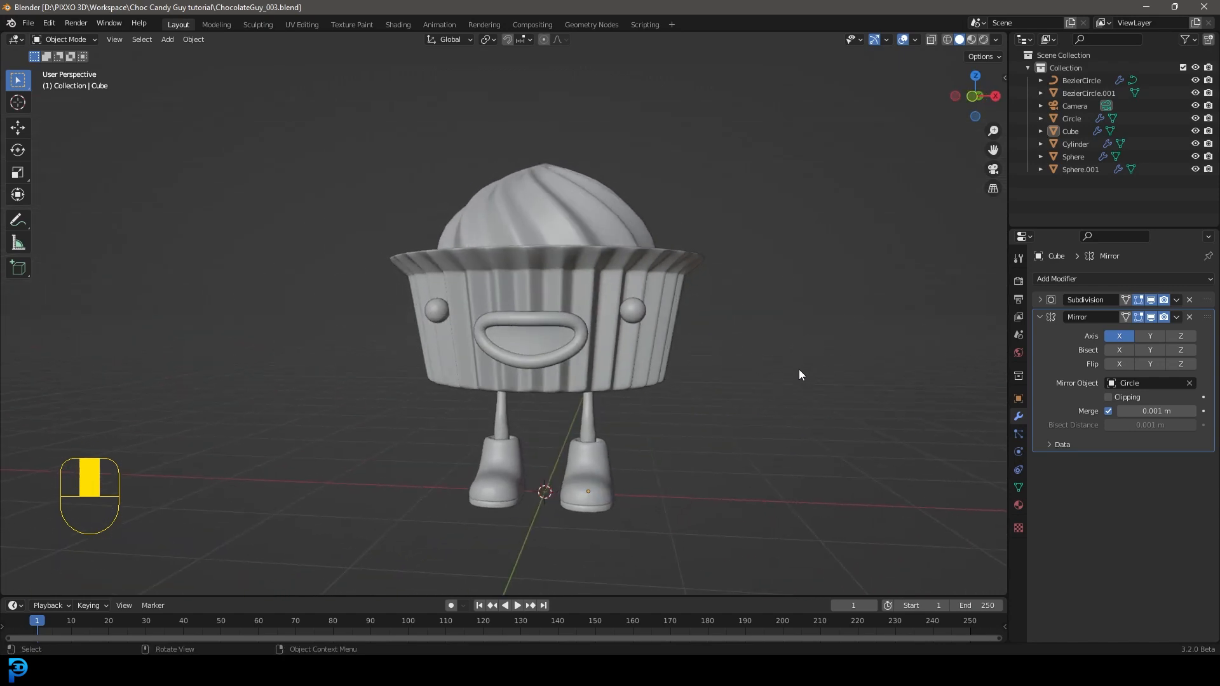